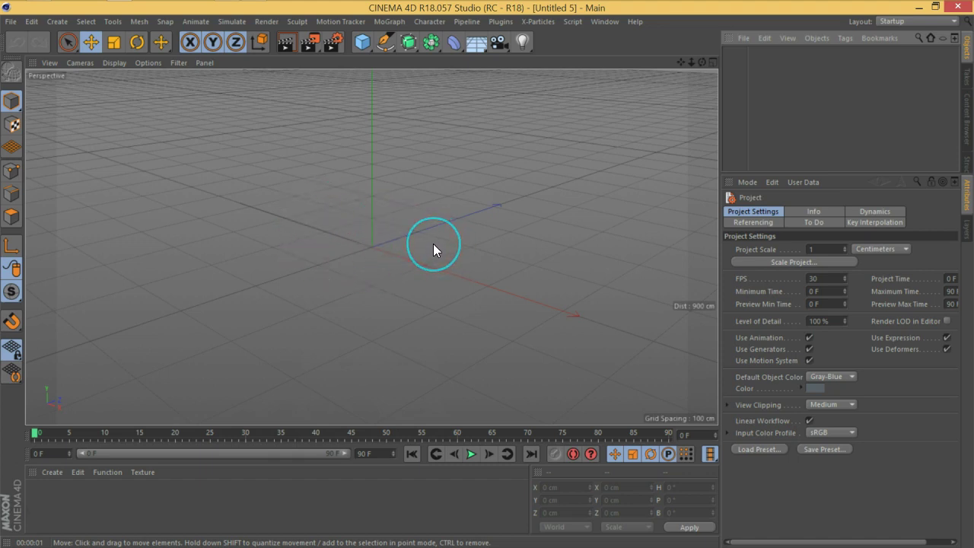
Set the render output size to 960 by 540 pixels in the render settings
alt+middle_drag(372, 248, 407, 240)
scroll(406, 239, up, 2)
scroll(406, 240, up, 1)
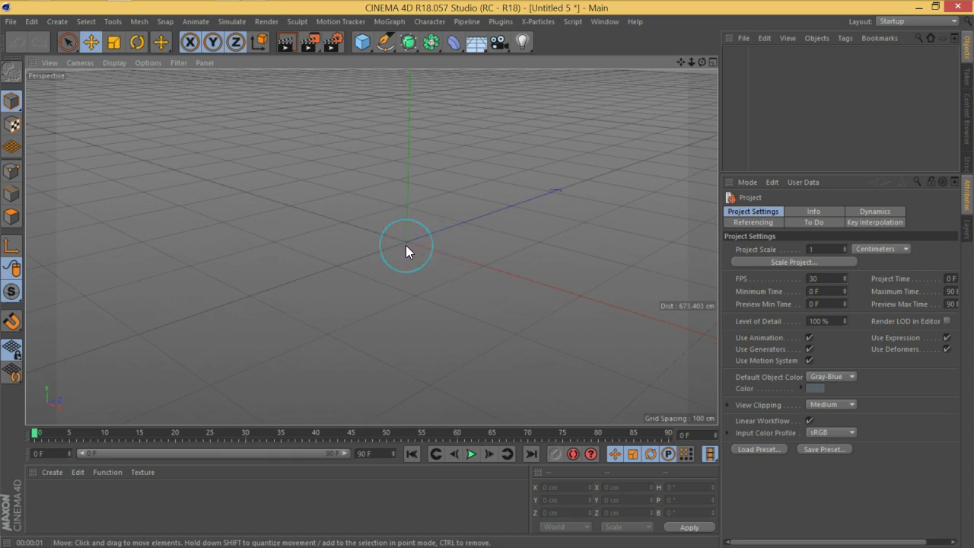
click(330, 51)
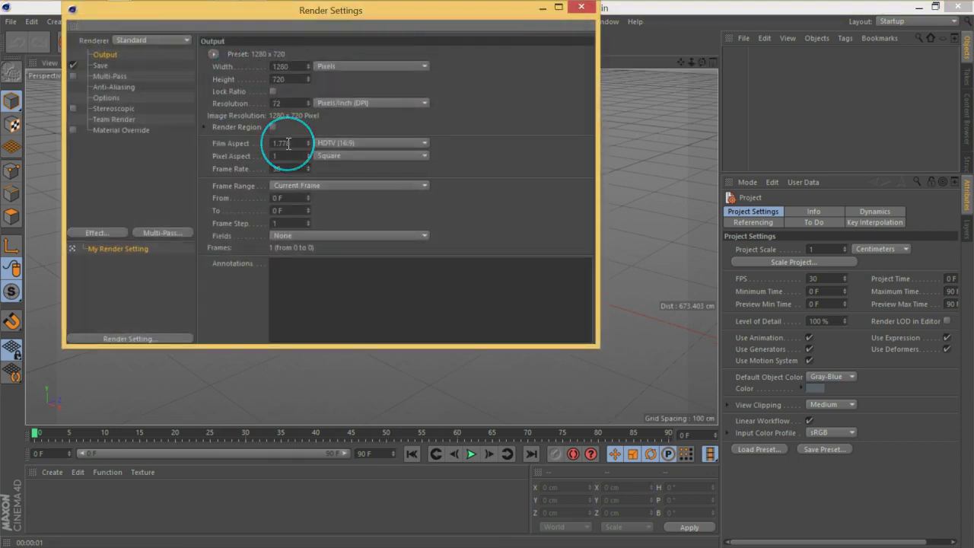
double_click(290, 66)
text(960)
key(Tab)
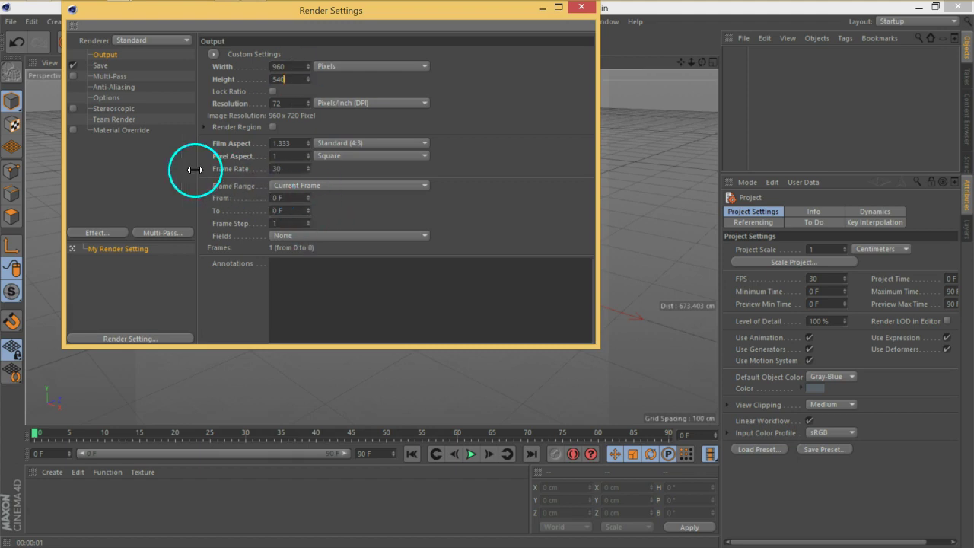
click(581, 8)
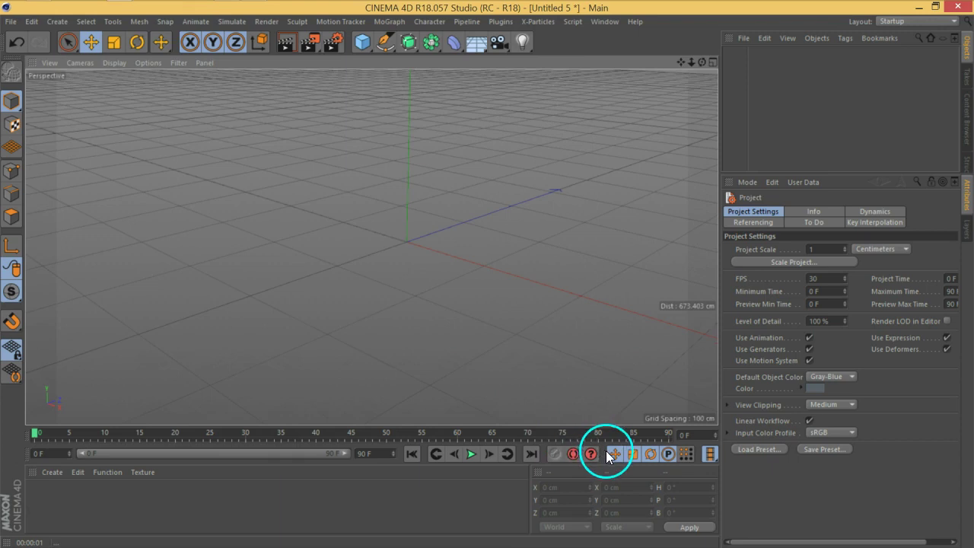
Set the project's end frame to 200 and extend the preview range to cover frames 0 to 200
double_click(376, 451)
text(200)
key(Return)
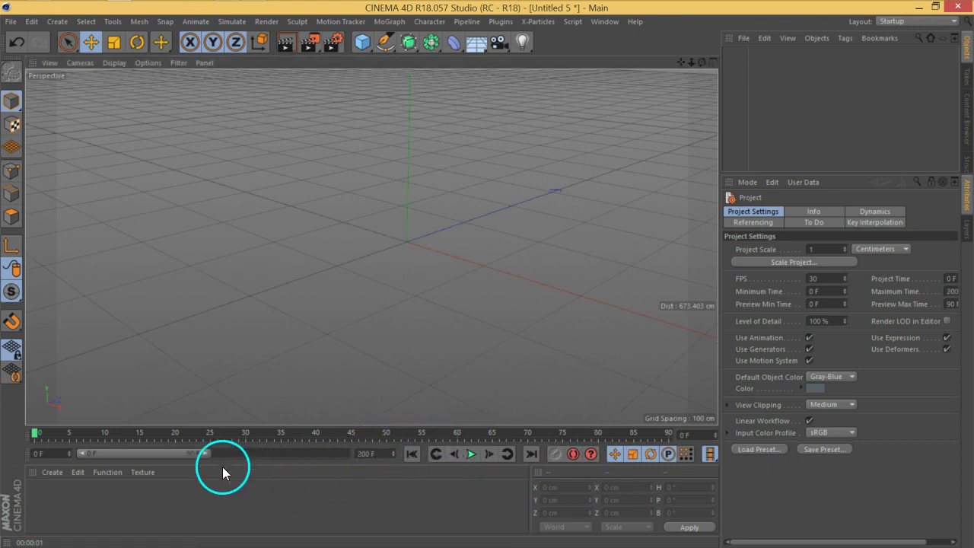
drag(210, 456, 376, 459)
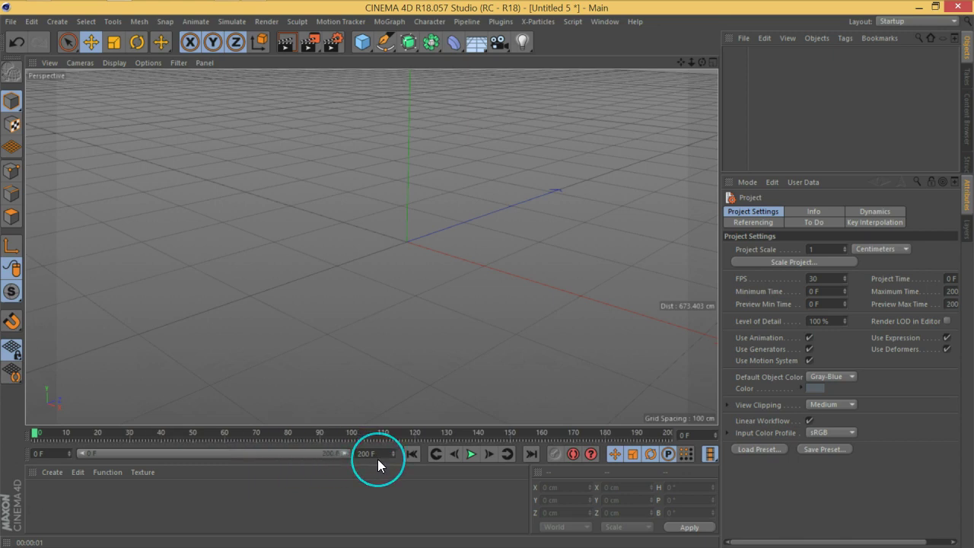
click(389, 472)
click(613, 366)
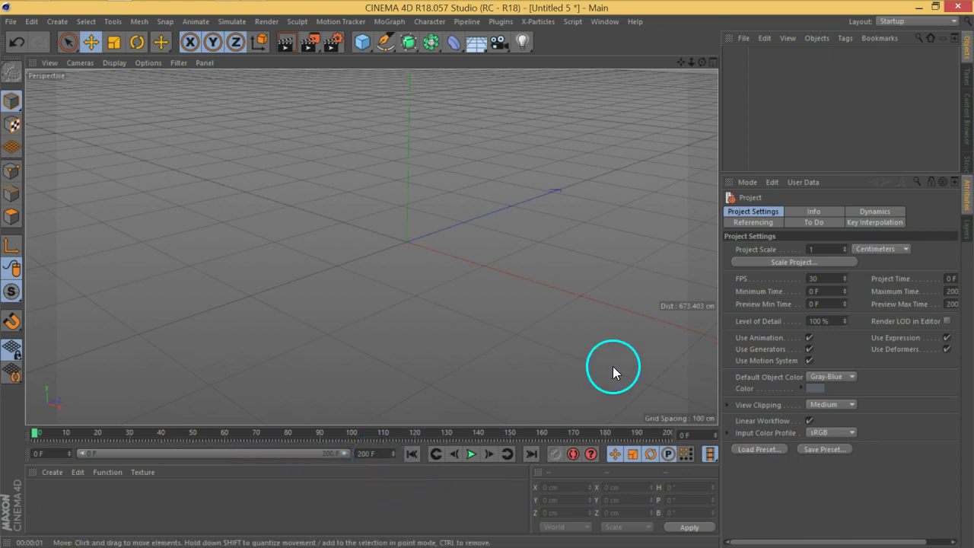
Load the wood_table preset from the user object presets into the scene
alt+drag(530, 281, 477, 258)
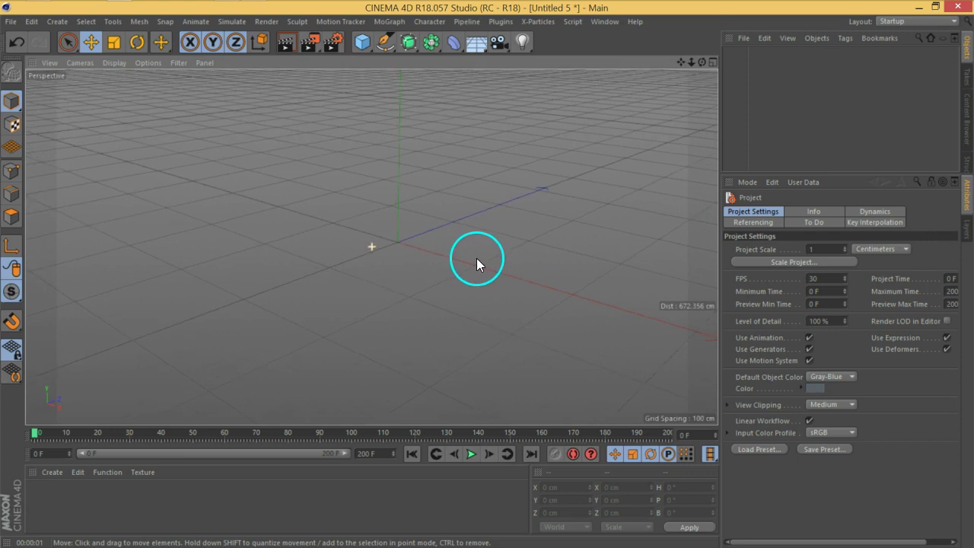
click(743, 39)
mouse_move(771, 85)
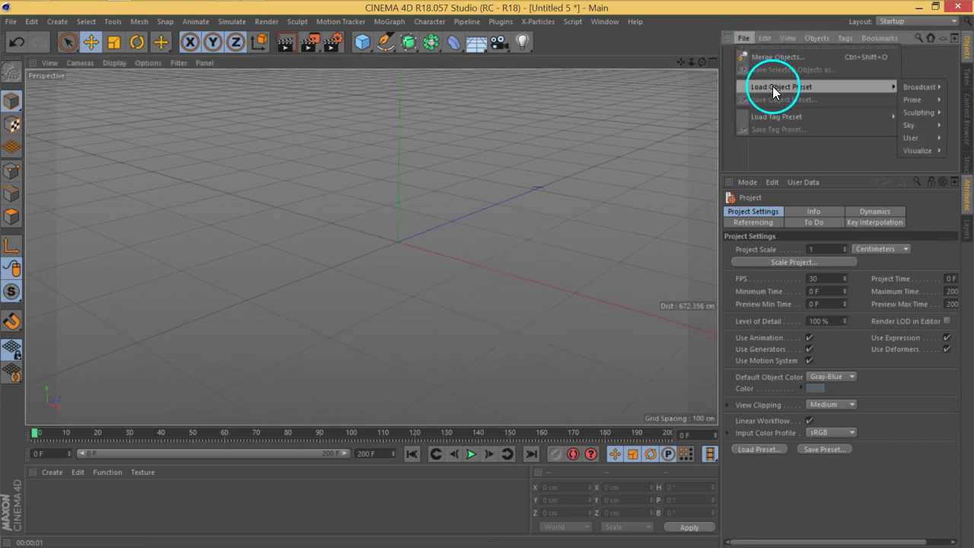
mouse_move(918, 138)
mouse_move(879, 138)
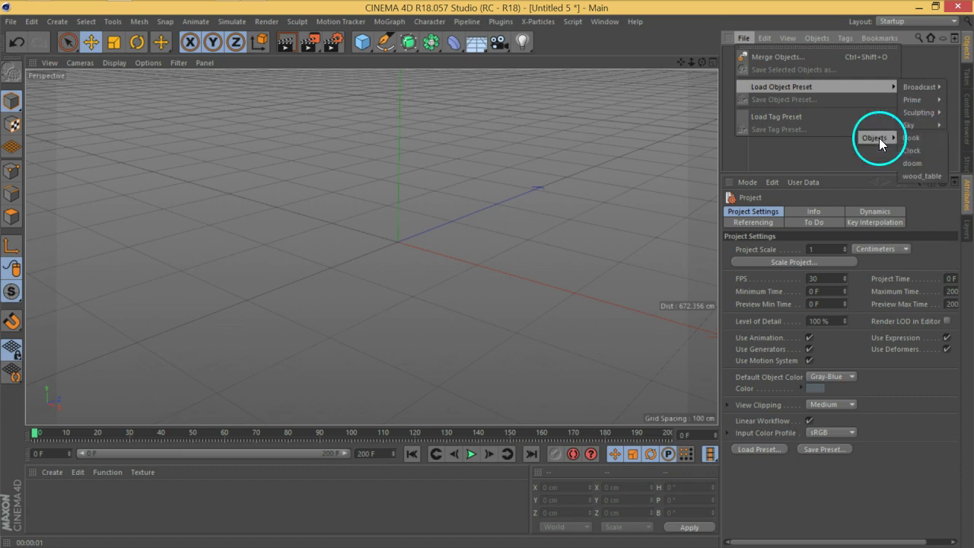
click(924, 176)
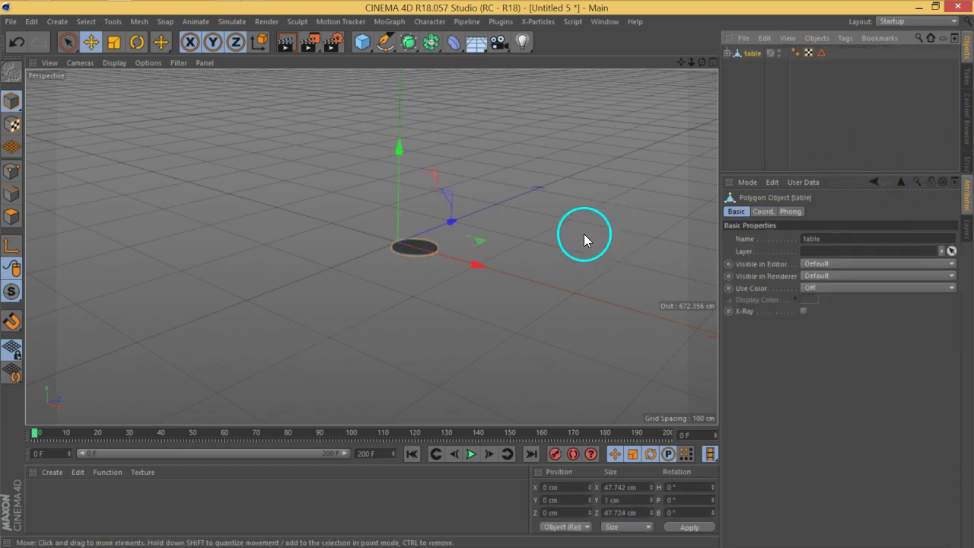
Raise the table about 2.7 cm along its Y axis
alt+middle_drag(479, 258, 464, 248)
alt+drag(390, 239, 396, 244)
scroll(395, 228, up, 1)
scroll(396, 228, down, 1)
scroll(395, 227, up, 10)
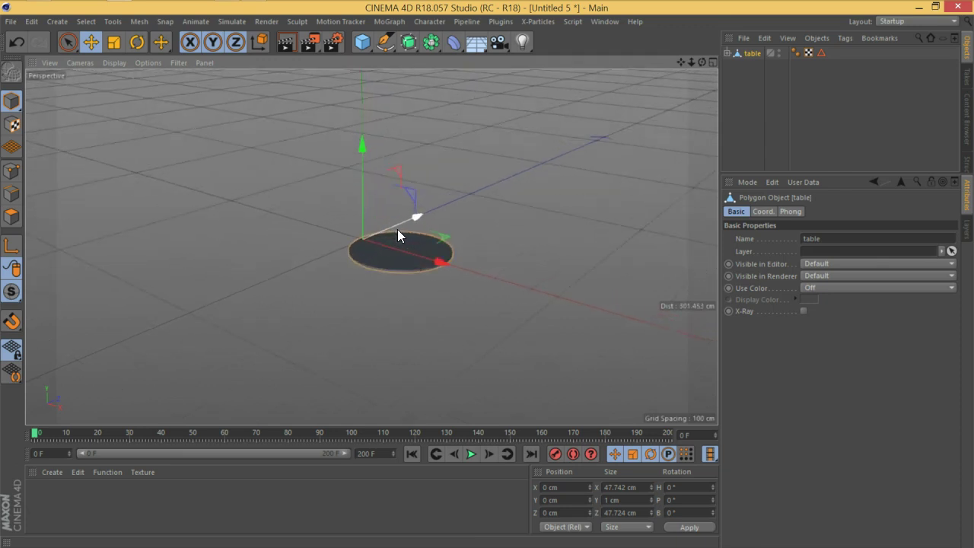
drag(324, 203, 322, 191)
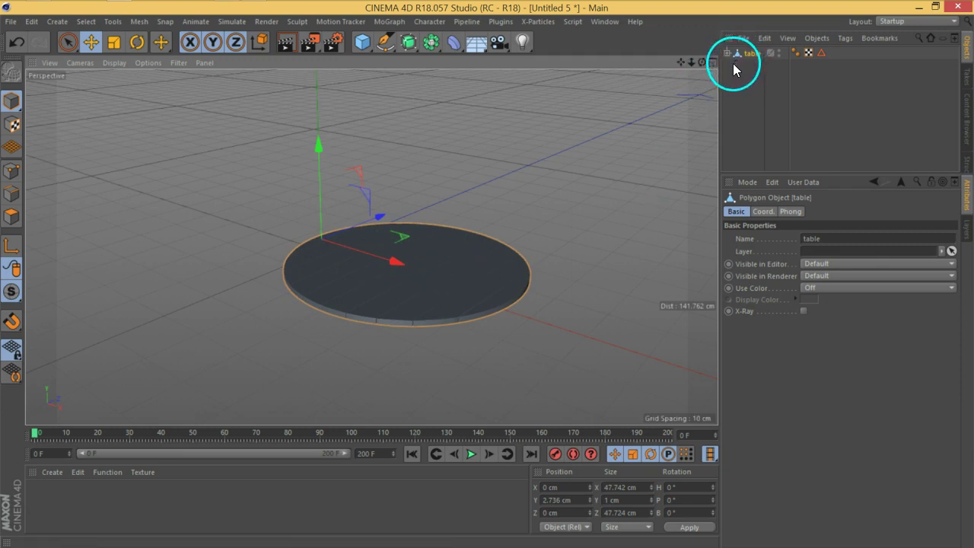
Center the table's axis on its geometry with the Center Axis to command
click(138, 23)
mouse_move(170, 138)
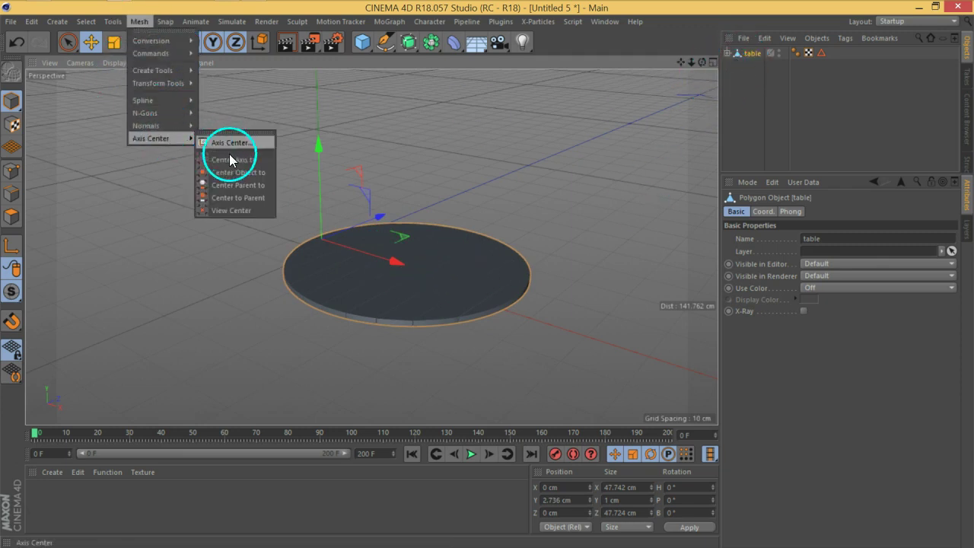
click(230, 158)
alt+drag(545, 315, 532, 300)
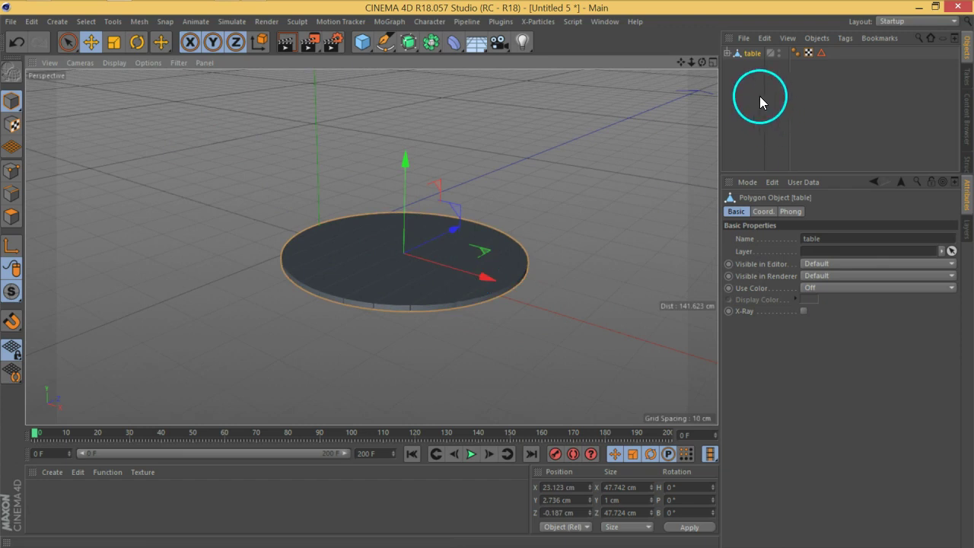
Reset the table's X, Y and Z position coordinates to 0 cm
click(764, 212)
right_click(790, 265)
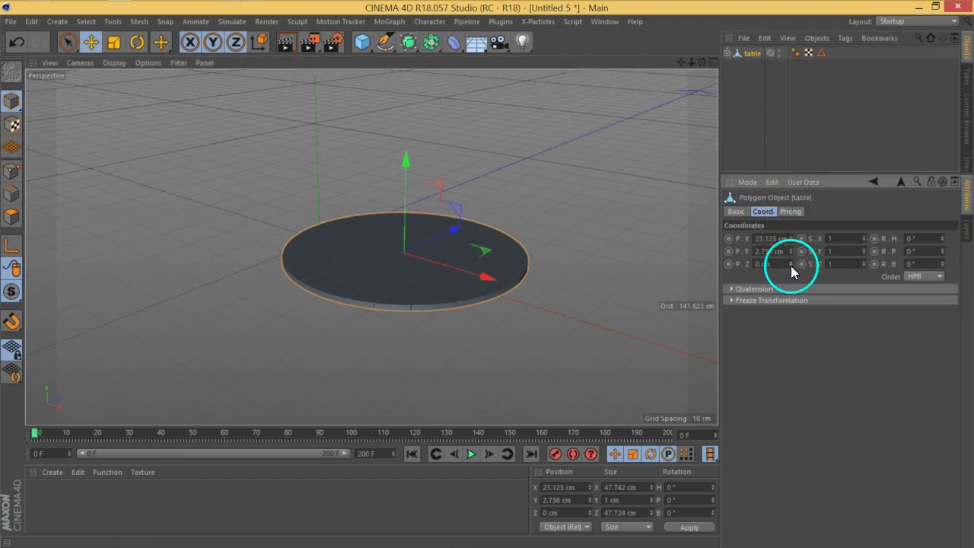
right_click(791, 251)
right_click(790, 238)
Scale the table uniformly to about 75 cm across and raise it to about 1.7 cm in Y
alt+middle_drag(372, 246, 446, 273)
alt+drag(436, 262, 435, 275)
middle_drag(436, 280, 454, 268)
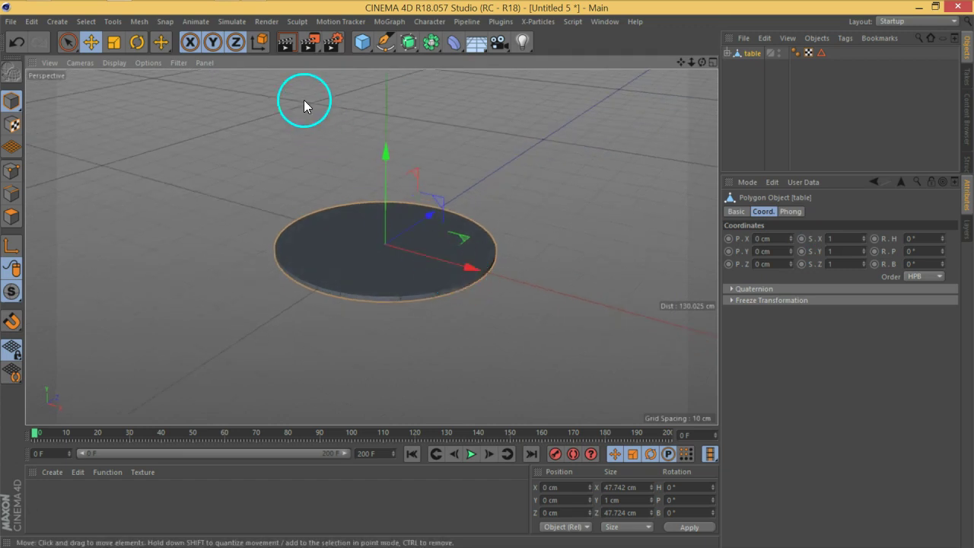
click(113, 41)
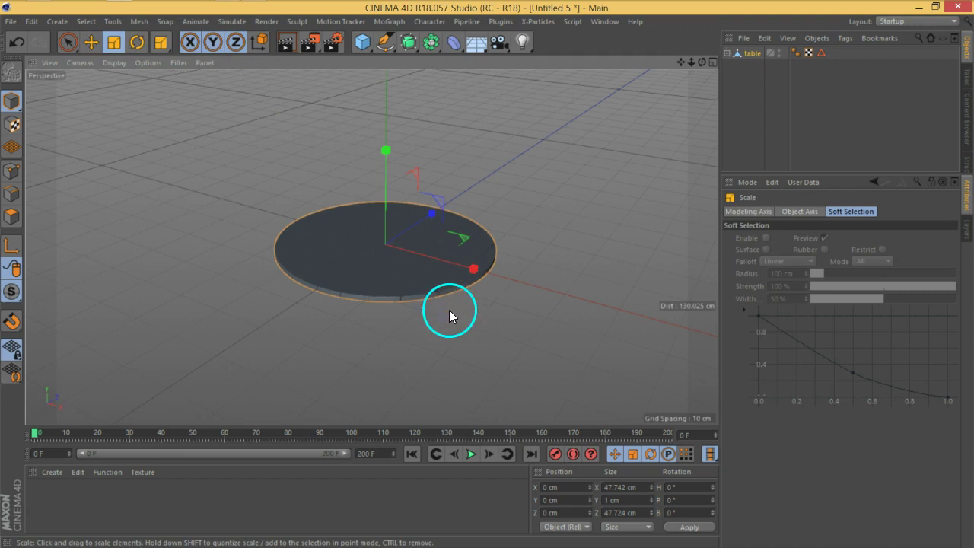
drag(452, 323, 617, 134)
click(90, 42)
drag(388, 176, 386, 169)
Frame a low close-up across the tabletop and create a camera from that view
alt+drag(369, 297, 420, 272)
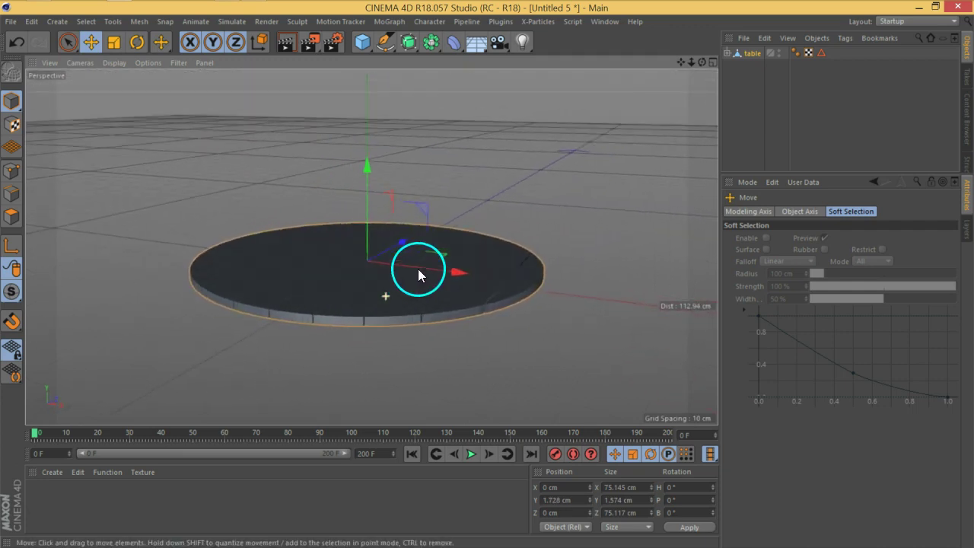
alt+middle_drag(444, 319, 470, 299)
alt+drag(387, 261, 394, 269)
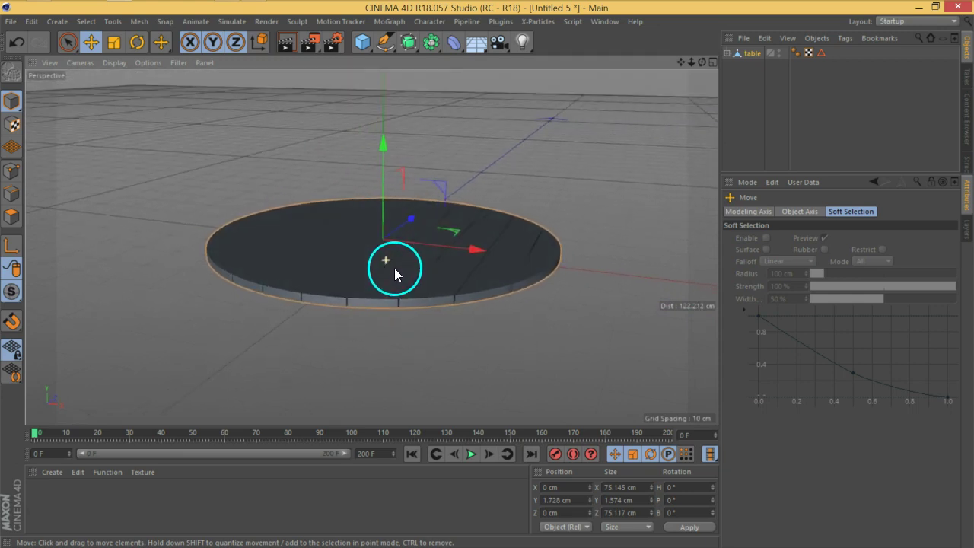
scroll(386, 259, up, 8)
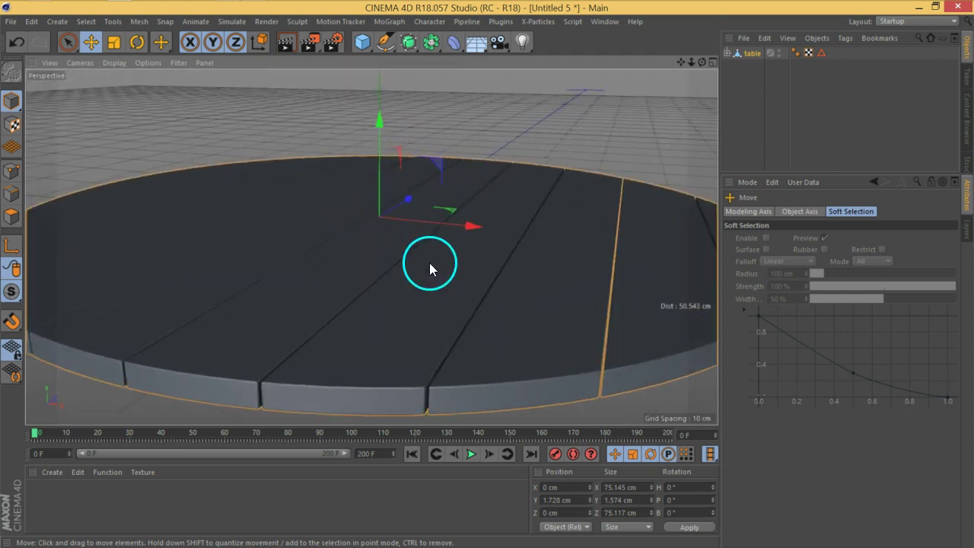
alt+drag(429, 263, 478, 303)
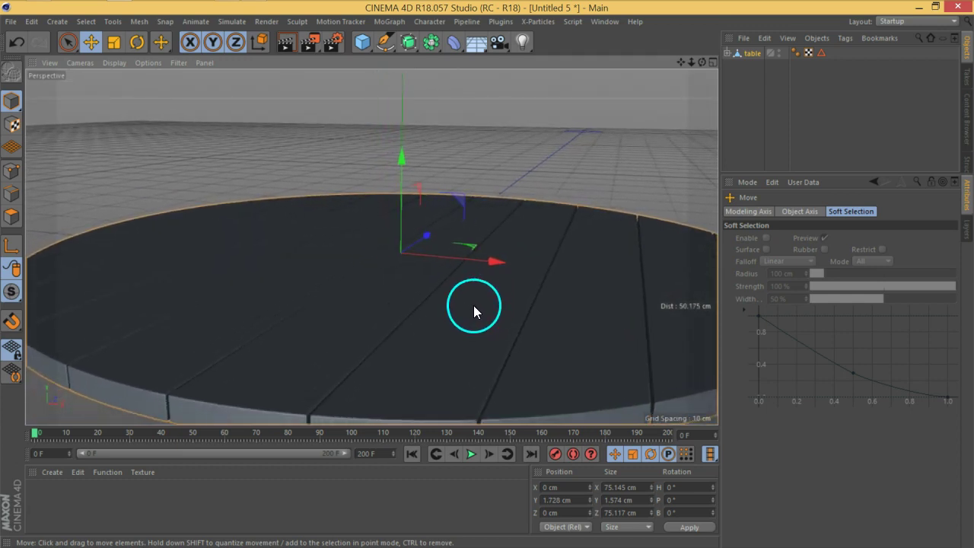
scroll(436, 307, up, 3)
mouse_move(444, 304)
alt+mouse_down()
mouse_move(423, 299)
mouse_move(433, 304)
alt+mouse_up()
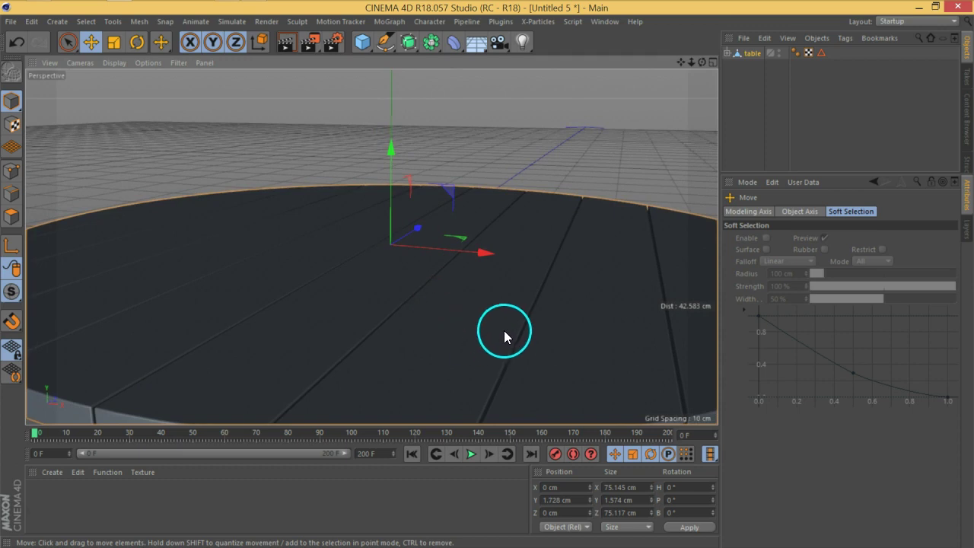
drag(496, 39, 556, 61)
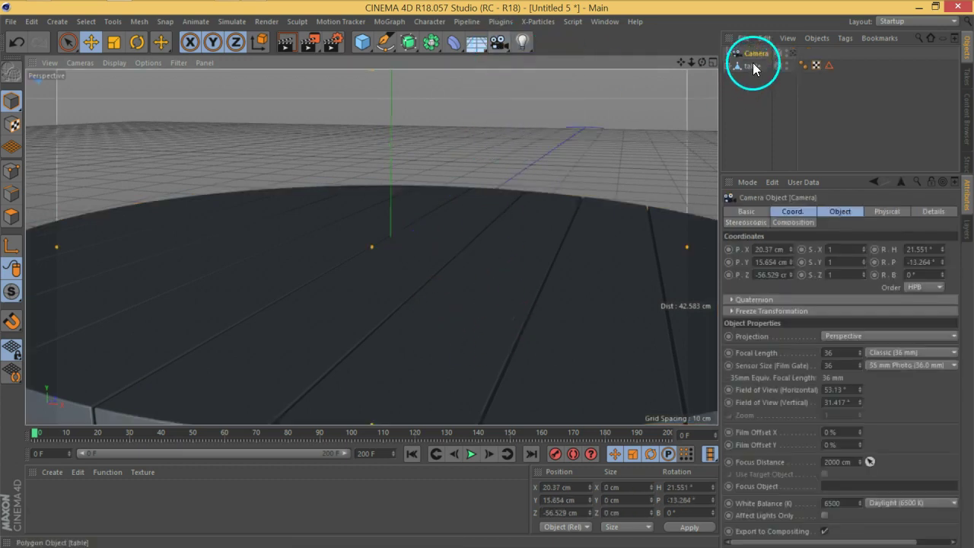
Lock the camera's position by adding a Protection tag to it
right_click(750, 54)
mouse_move(769, 13)
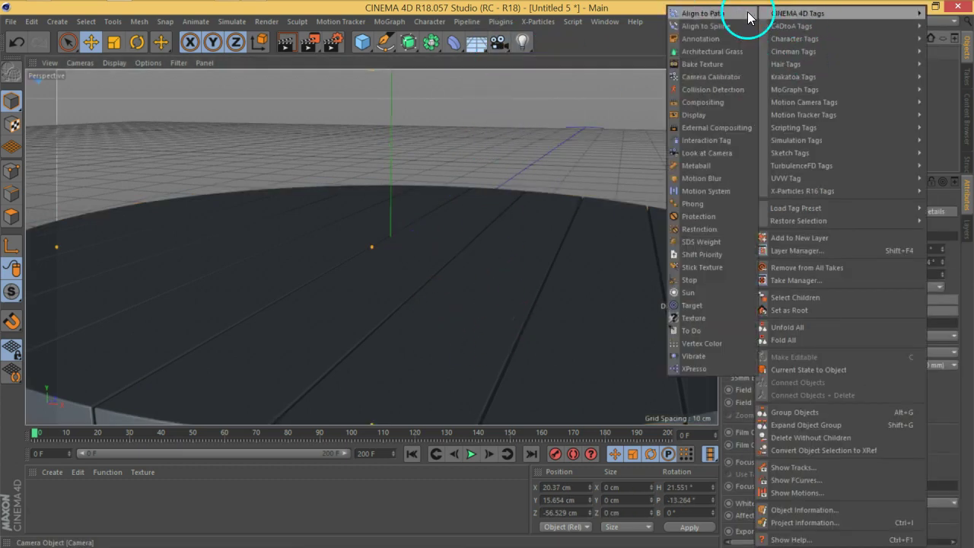
click(696, 216)
click(806, 116)
click(792, 56)
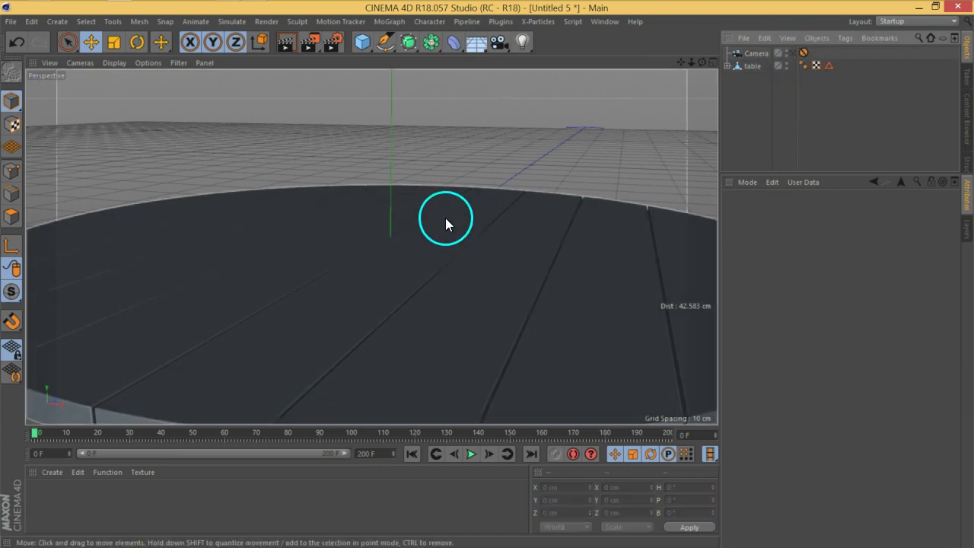
Load the Clock preset from the user object presets onto the table
scroll(445, 218, down, 5)
alt+drag(490, 200, 536, 109)
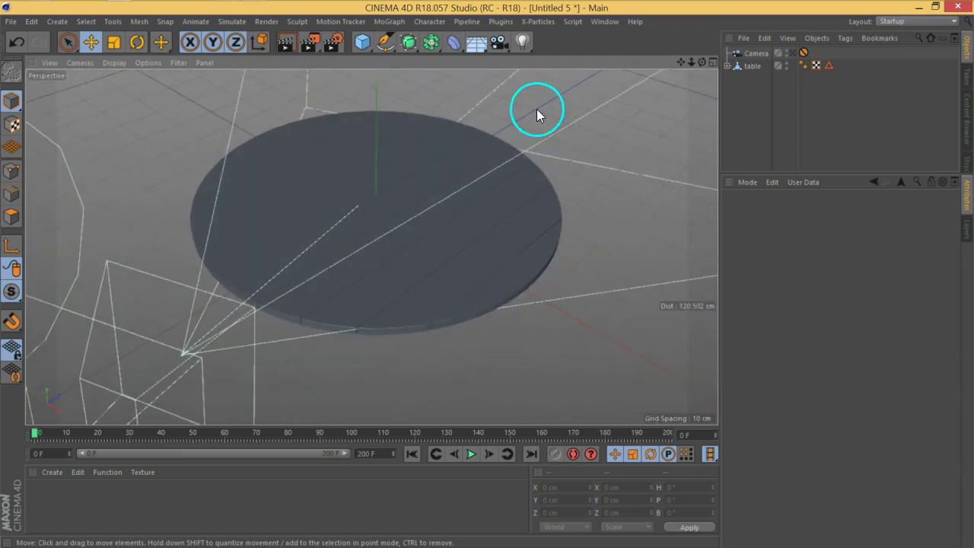
click(742, 38)
mouse_move(815, 88)
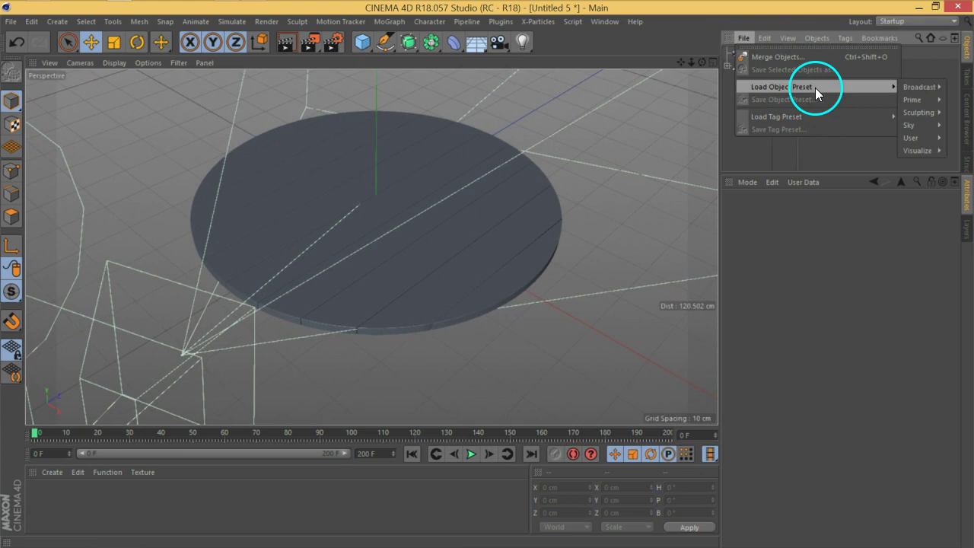
mouse_move(925, 134)
mouse_move(875, 138)
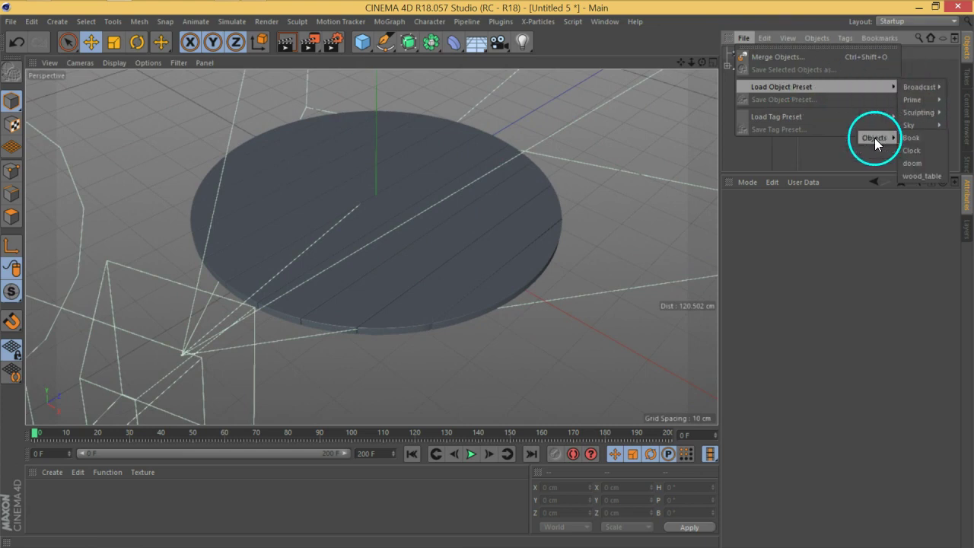
click(913, 151)
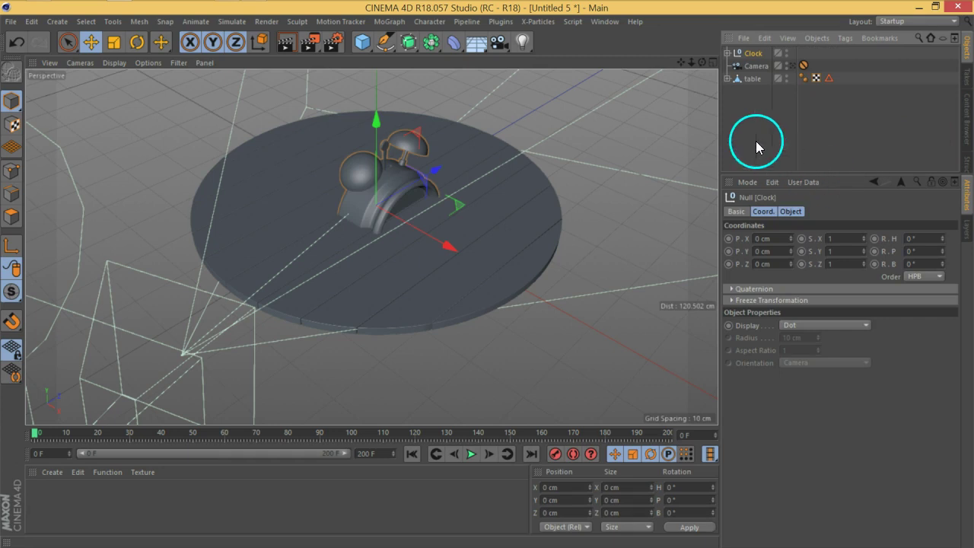
Scale the clock down uniformly and rotate its heading to about 188° around the vertical axis
alt+middle_drag(441, 200, 477, 265)
alt+drag(450, 269, 421, 271)
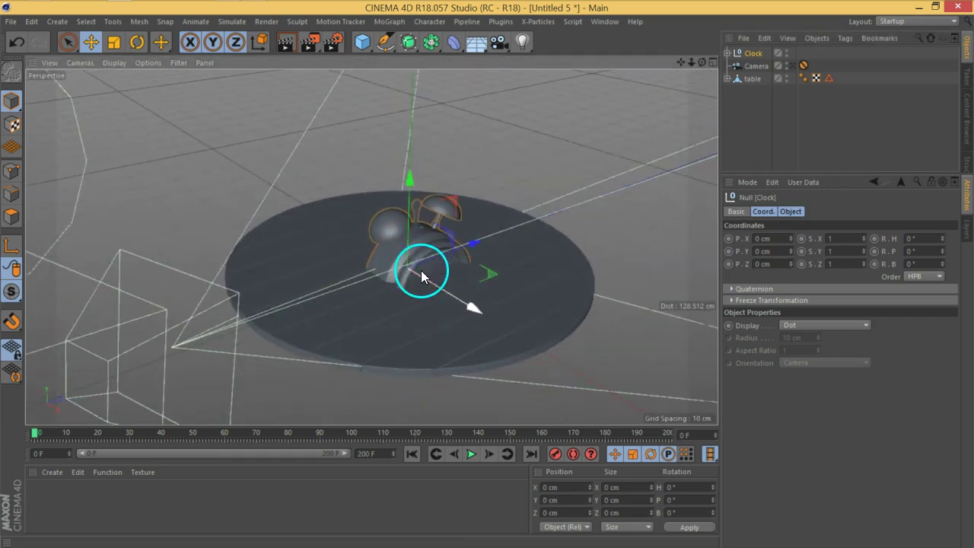
scroll(403, 281, up, 5)
click(114, 42)
drag(592, 114, 363, 217)
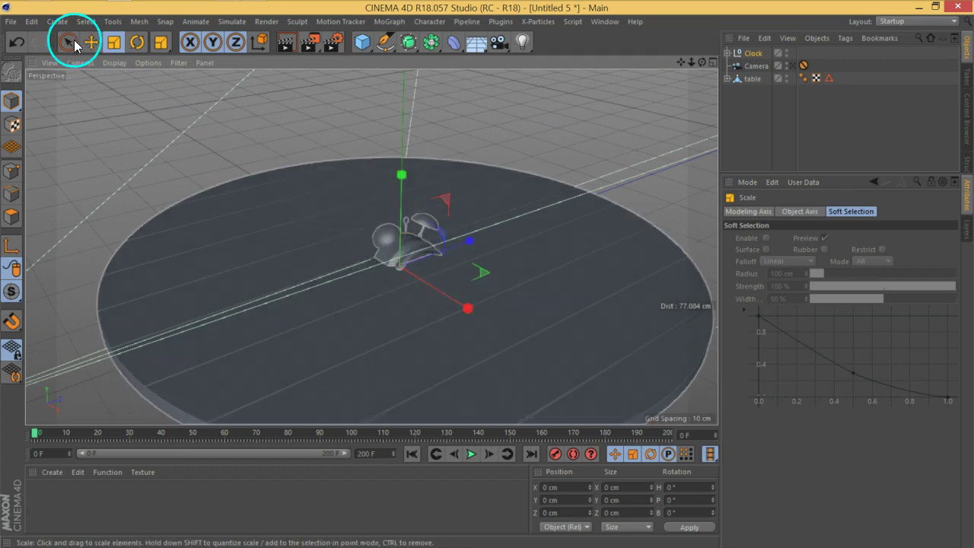
click(137, 42)
drag(390, 295, 398, 115)
Raise the clock to about 8.7 cm in Y so its feet rest on the tabletop
click(89, 43)
scroll(401, 270, up, 1)
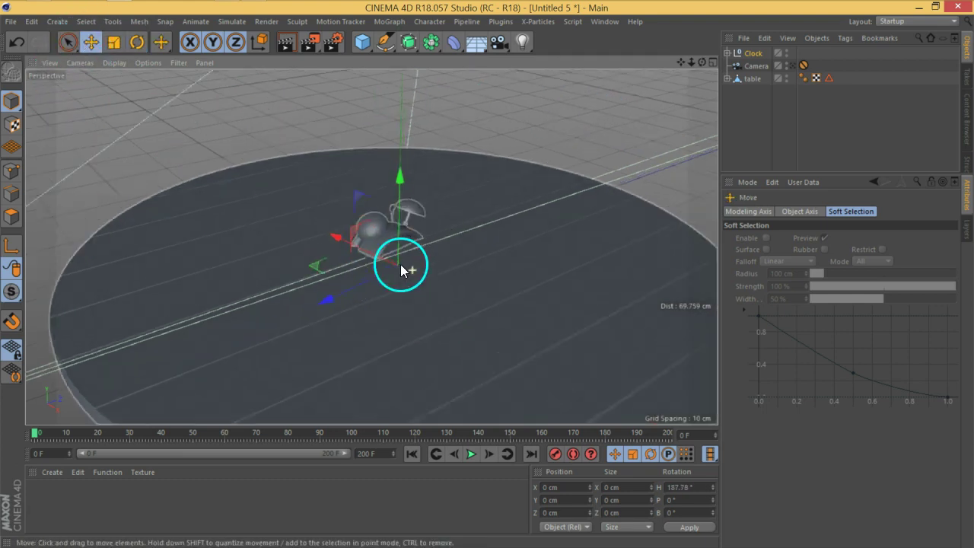
scroll(401, 269, up, 5)
drag(393, 218, 390, 64)
alt+drag(458, 181, 393, 212)
scroll(377, 176, up, 5)
alt+middle_drag(430, 181, 451, 223)
alt+drag(452, 223, 423, 199)
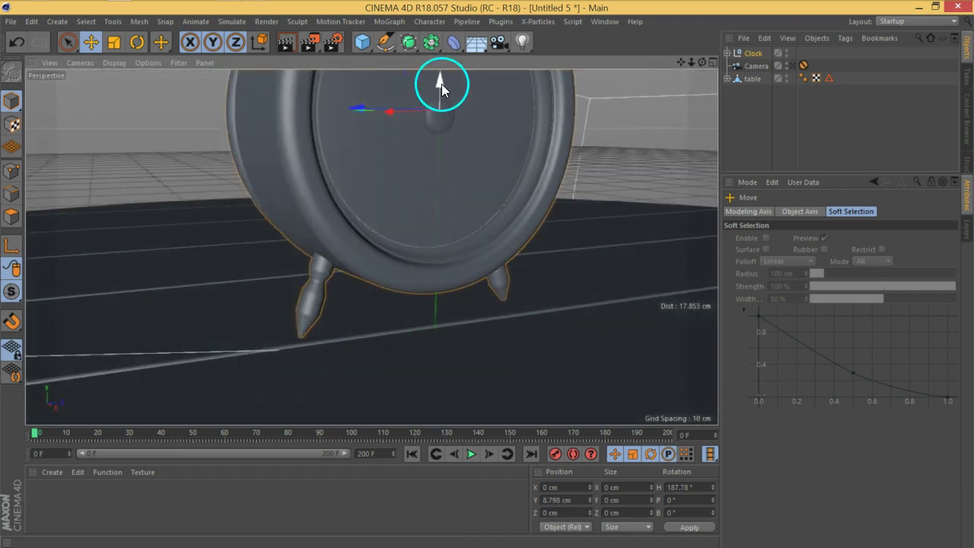
drag(442, 84, 442, 88)
alt+drag(469, 216, 520, 240)
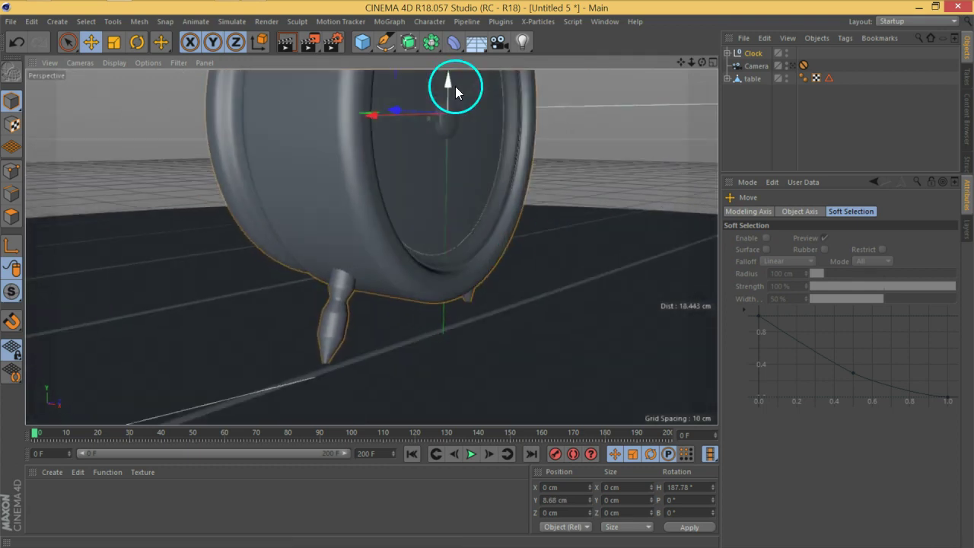
Fine-tune the clock's height to about 8.7 cm in Y and move it to about X 4.2 cm, Z -14.9 cm on the tabletop
drag(450, 86, 454, 92)
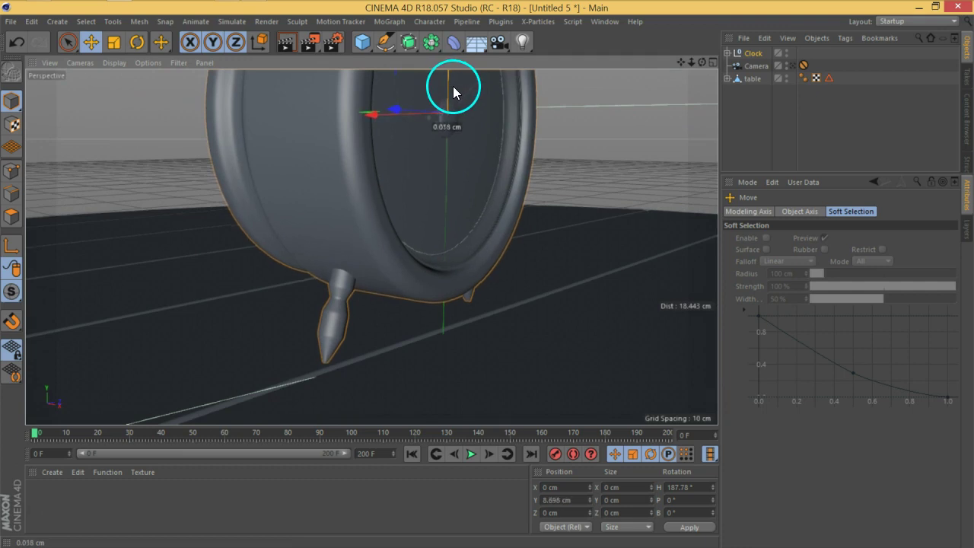
alt+right_drag(535, 232, 363, 287)
alt+drag(363, 292, 206, 332)
scroll(293, 336, down, 2)
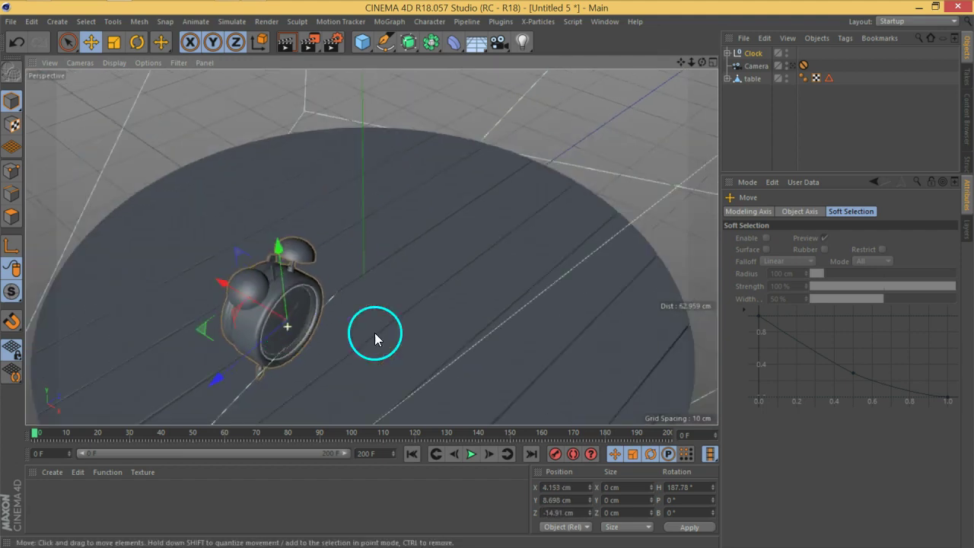
Looking through the scene camera, rotate the clock's heading to about 134° and move it to about X -4.9 cm, Z -16.4 cm
click(800, 67)
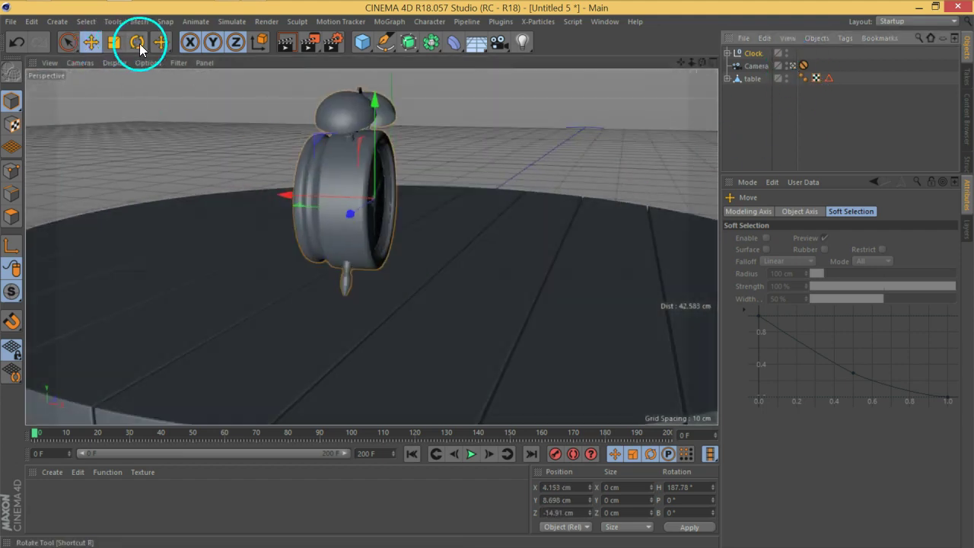
click(136, 43)
drag(383, 208, 300, 206)
click(91, 43)
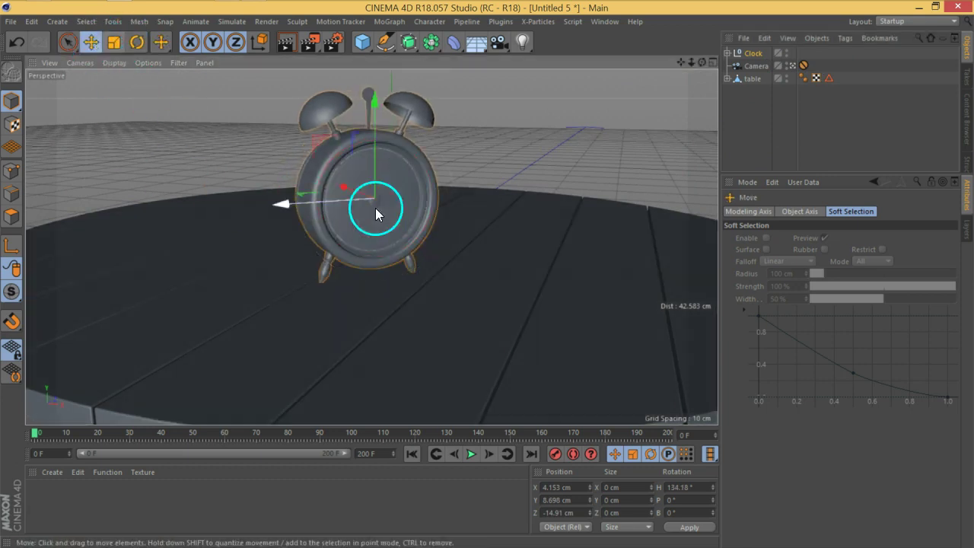
drag(245, 194, 188, 195)
Delete the camera's Protection tag and reframe the camera on the clock and tabletop from a lower angle
click(802, 67)
key(Delete)
click(465, 210)
alt+middle_drag(453, 188, 430, 213)
alt+drag(430, 203, 446, 221)
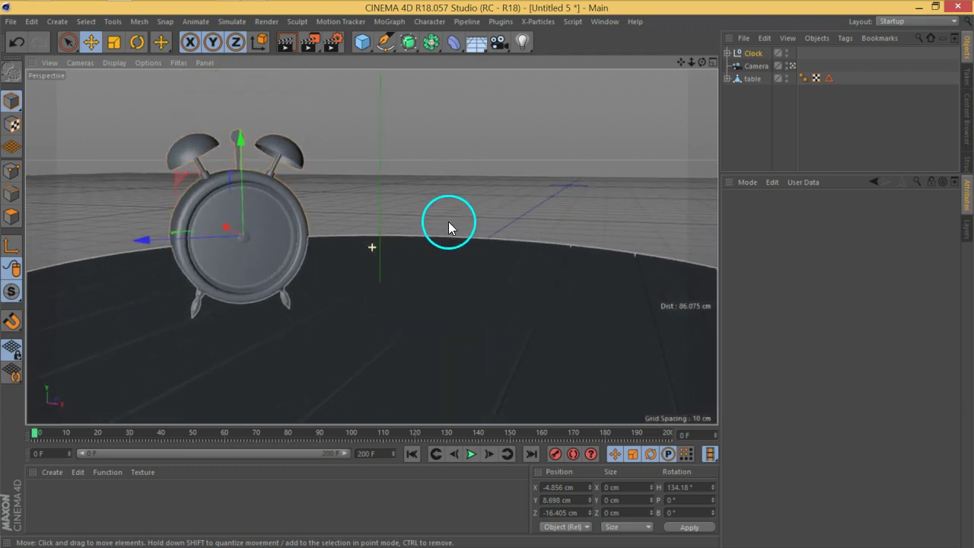
Scale the clock down uniformly and lower it to about 6.7 cm in Y so it stands on the tabletop
click(114, 44)
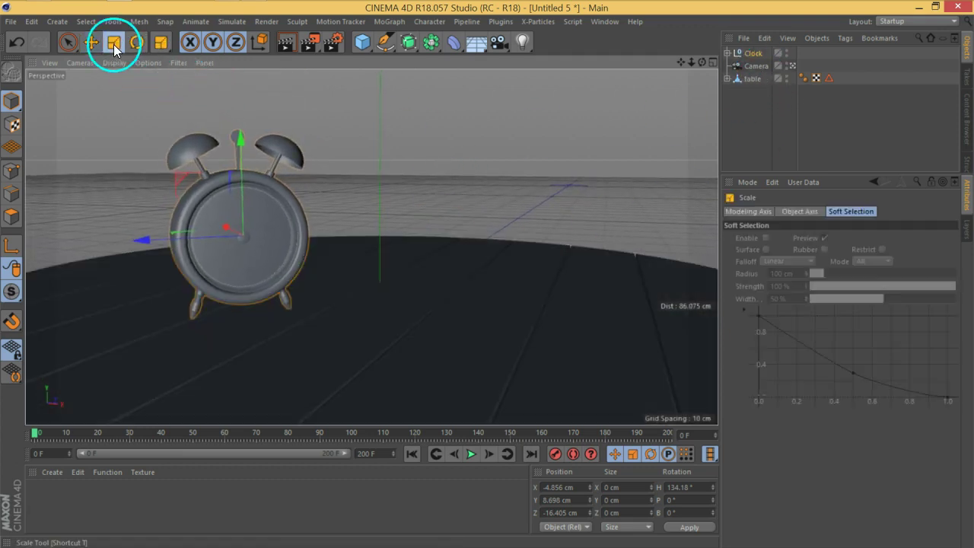
drag(417, 128, 292, 194)
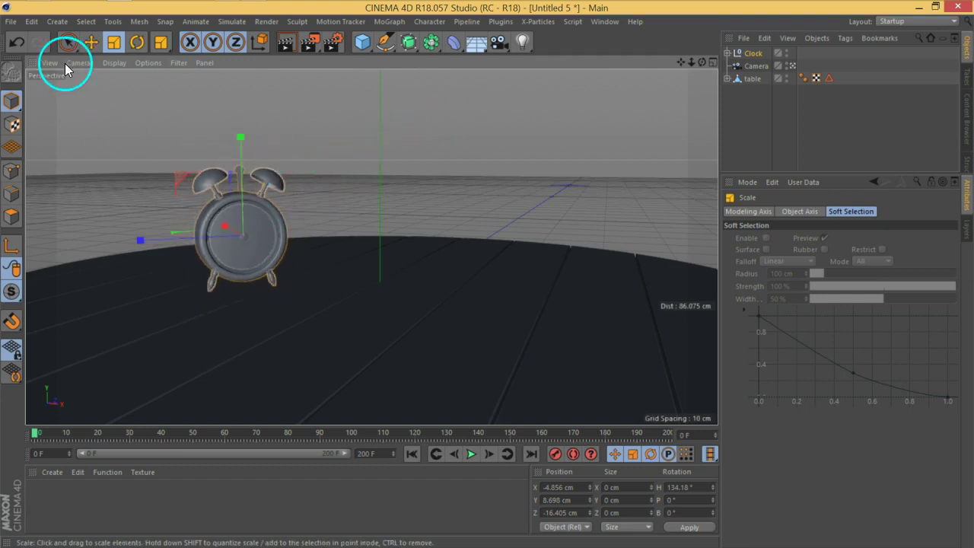
drag(241, 164, 243, 189)
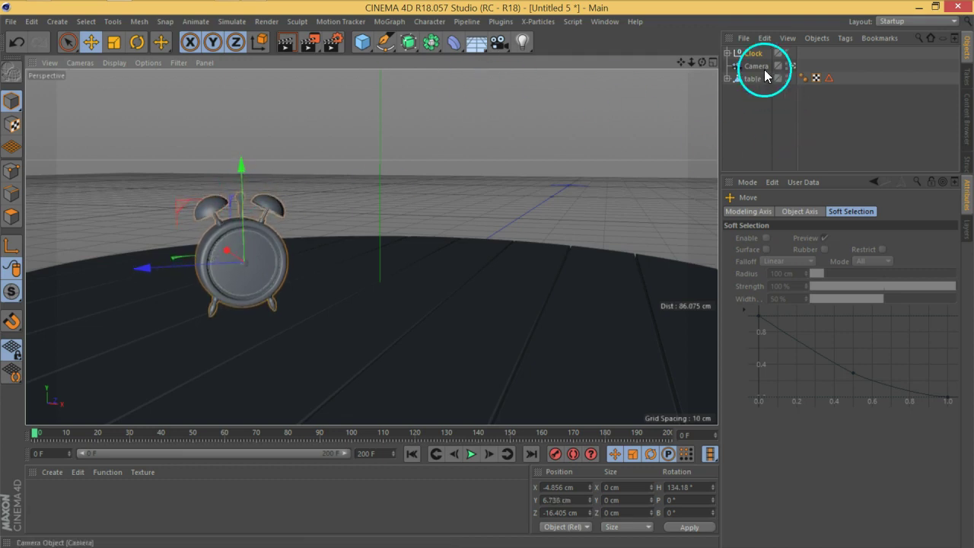
Load the doom preset from the user object presets and scale it down uniformly
click(743, 38)
mouse_move(827, 90)
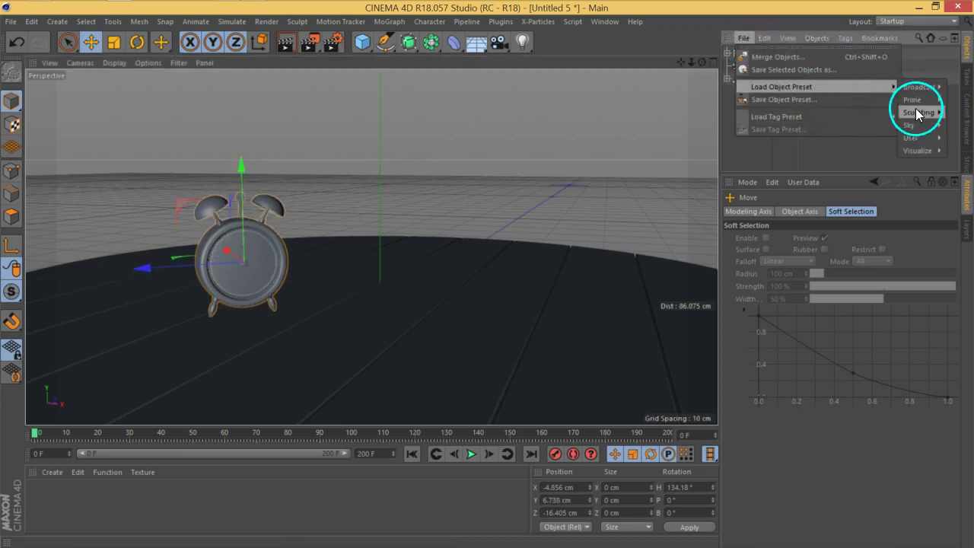
mouse_move(886, 143)
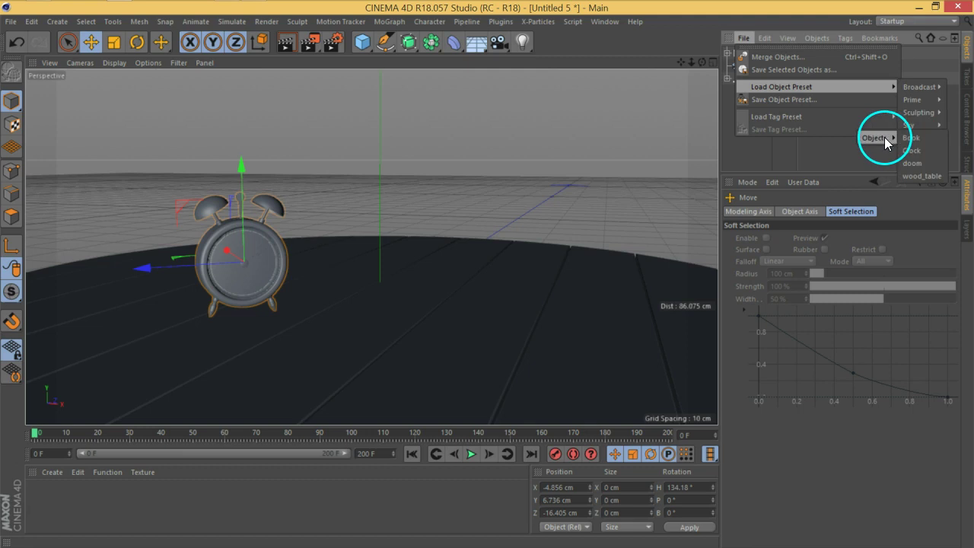
click(917, 164)
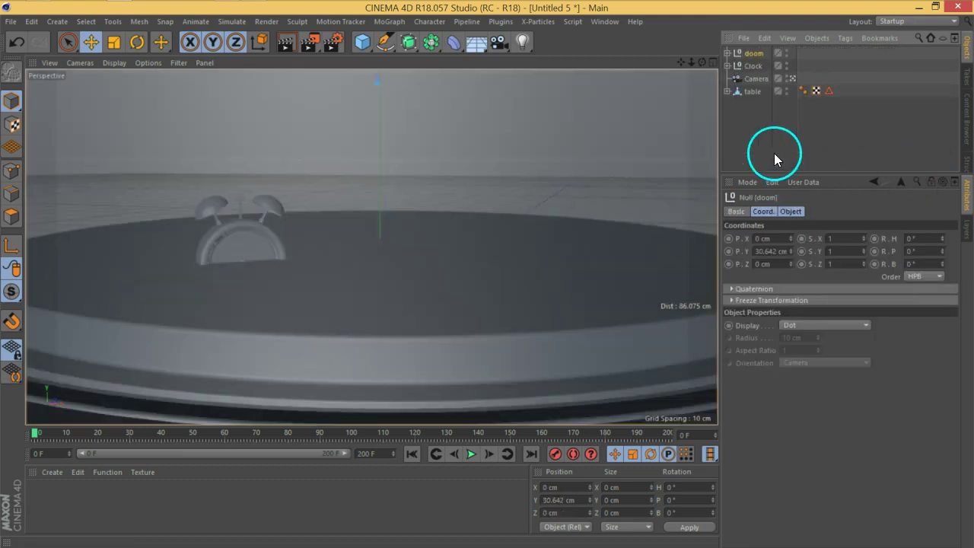
click(113, 43)
drag(587, 125, 210, 236)
Align the doom with the table's origin by nesting it under the table, resetting its Y position, and moving it back out of the hierarchy
drag(759, 56, 746, 96)
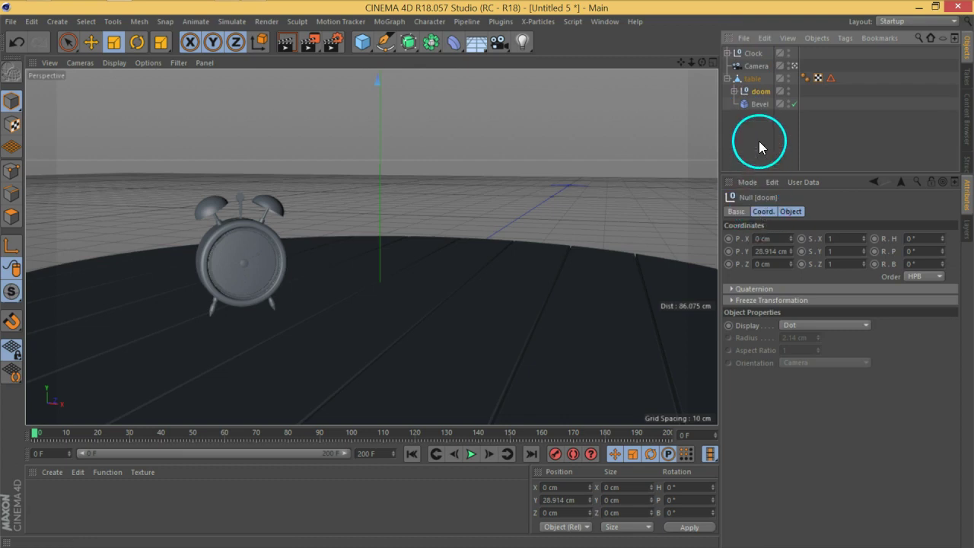
click(765, 212)
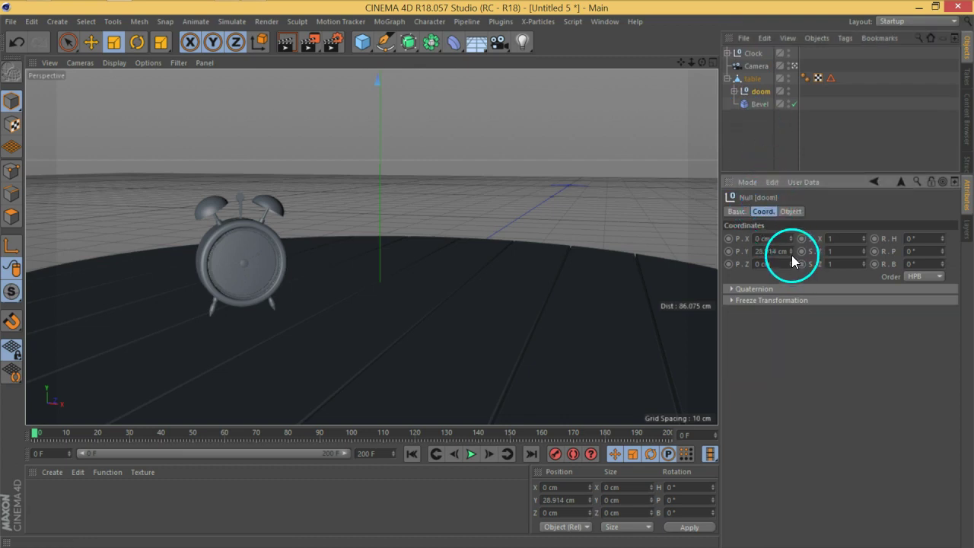
right_click(791, 255)
drag(760, 93, 742, 50)
click(727, 91)
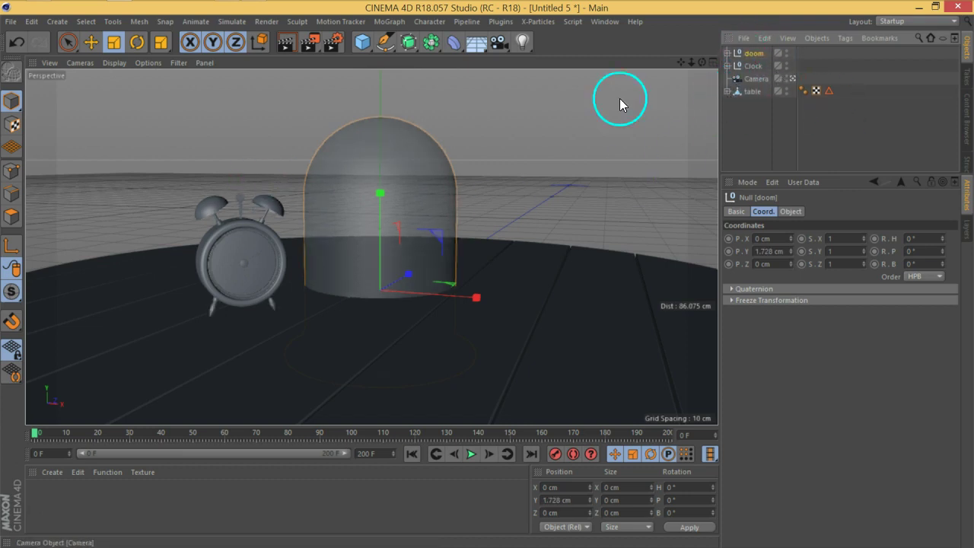
Scale the doom down further and raise it to about 7.5 cm in Y so its base rests on the tabletop
click(131, 39)
drag(529, 155, 479, 200)
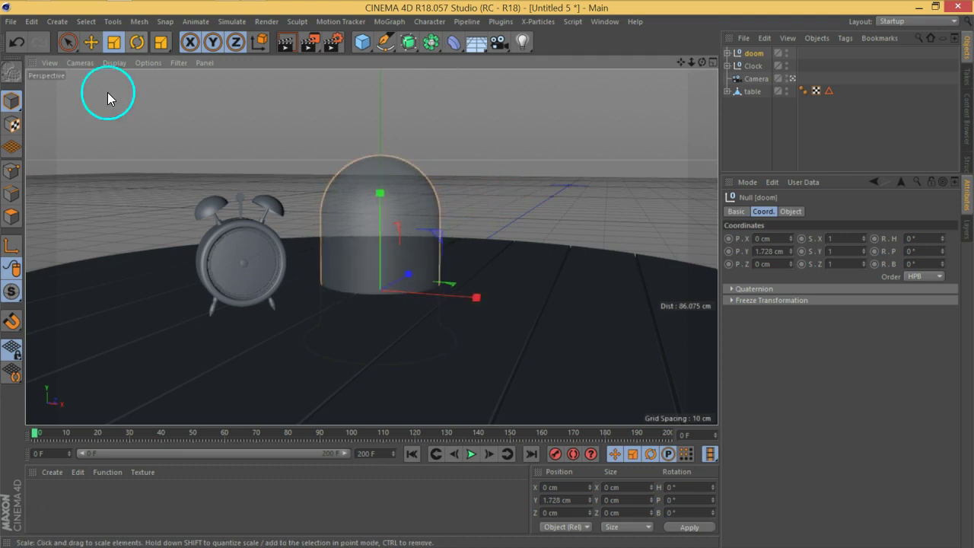
key(e)
drag(380, 226, 383, 169)
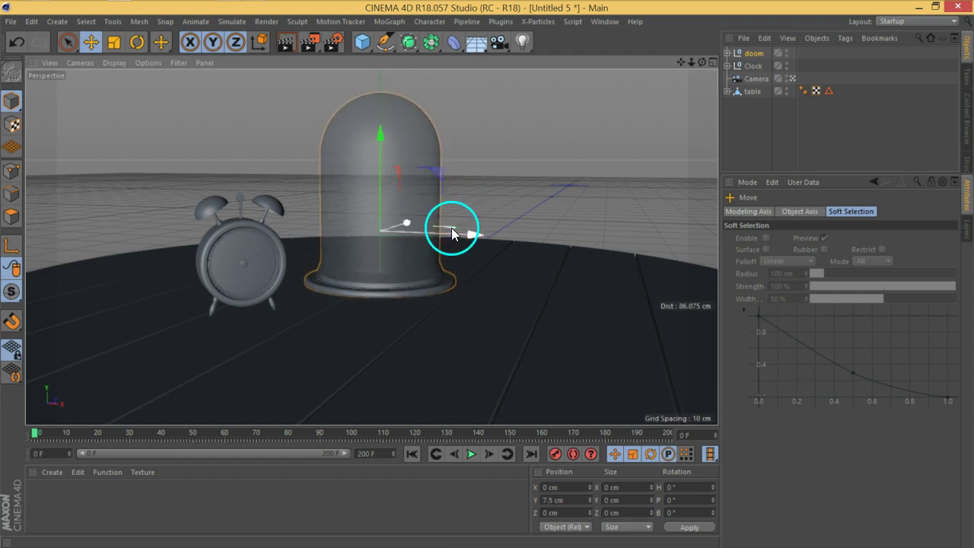
Move the doom over the clock, to about X -6 cm and Z -16.2 cm, so that it encloses the clock
click(792, 78)
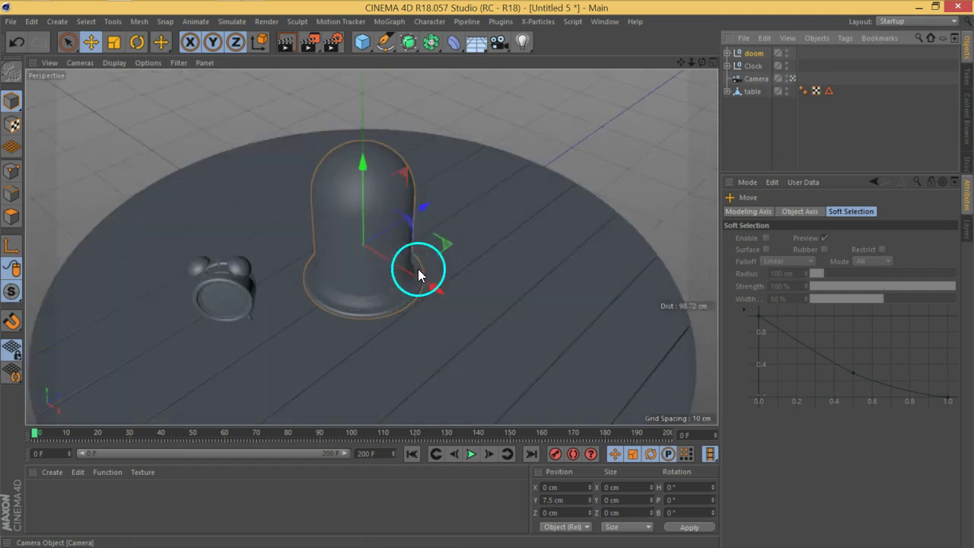
drag(482, 207, 517, 217)
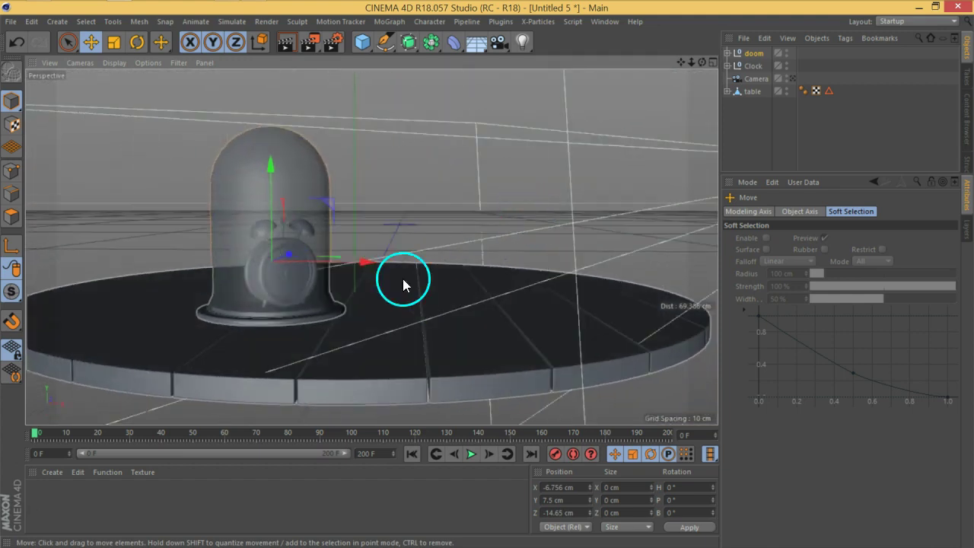
scroll(282, 285, up, 3)
alt+drag(282, 285, 395, 281)
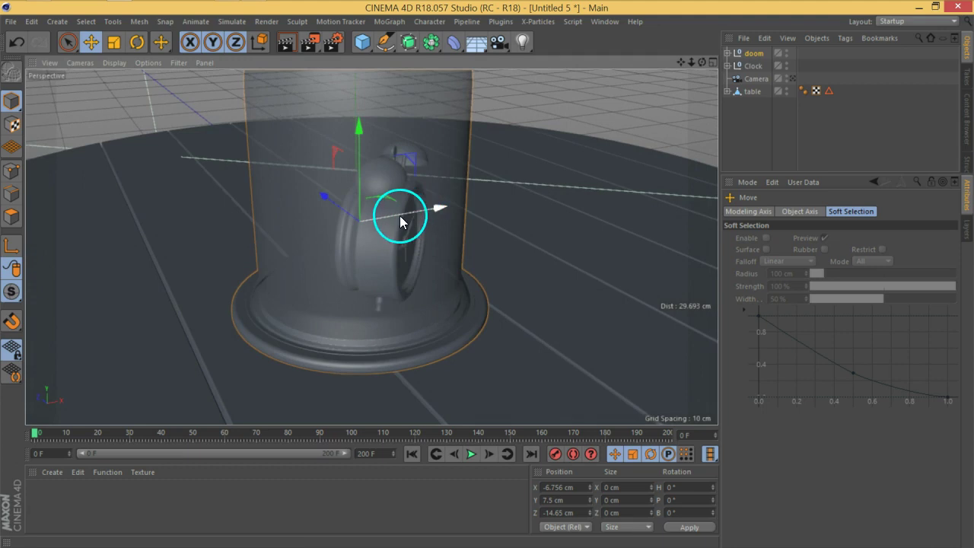
drag(388, 204, 495, 231)
alt+middle_drag(495, 231, 459, 265)
scroll(350, 278, up, 4)
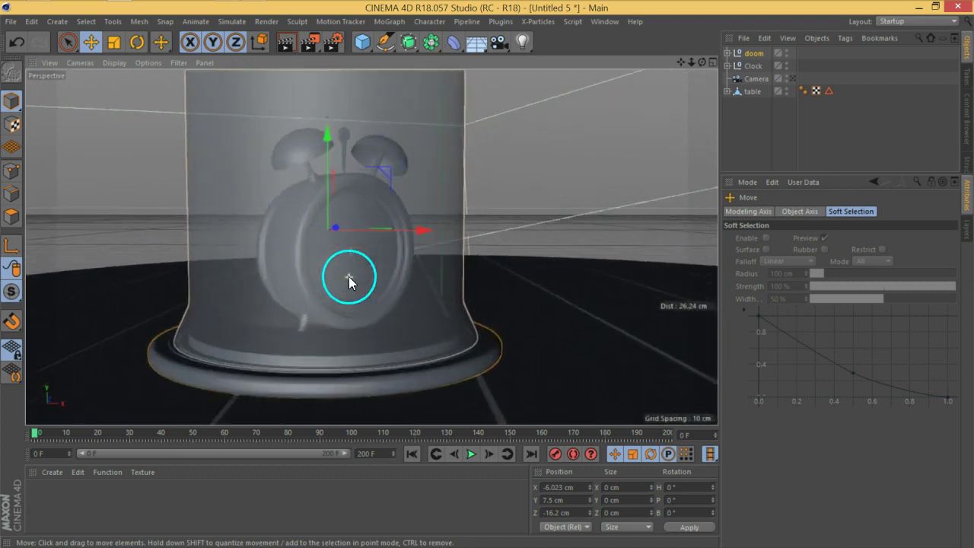
alt+middle_drag(383, 304, 384, 294)
Raise the clock inside the doom to about 7.6 cm in Y
click(752, 65)
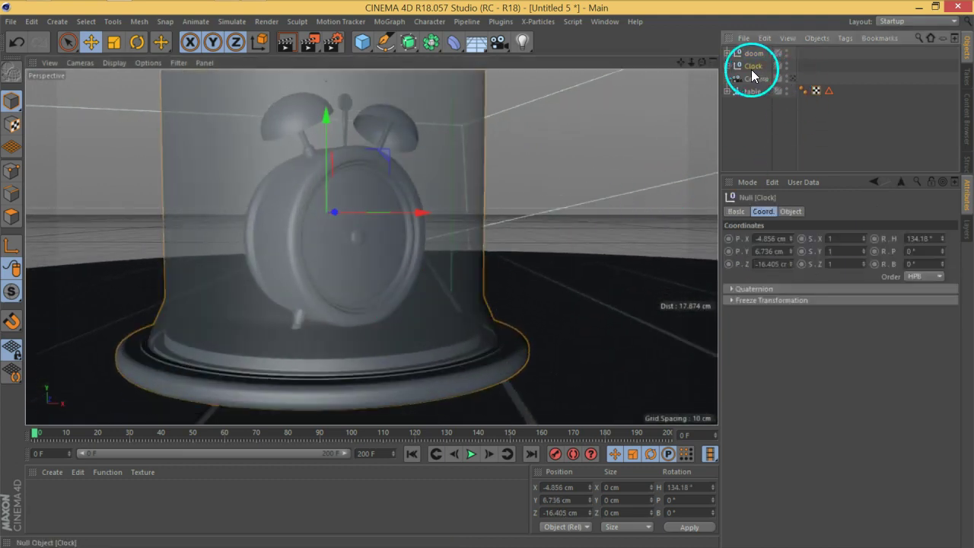
drag(358, 175, 360, 153)
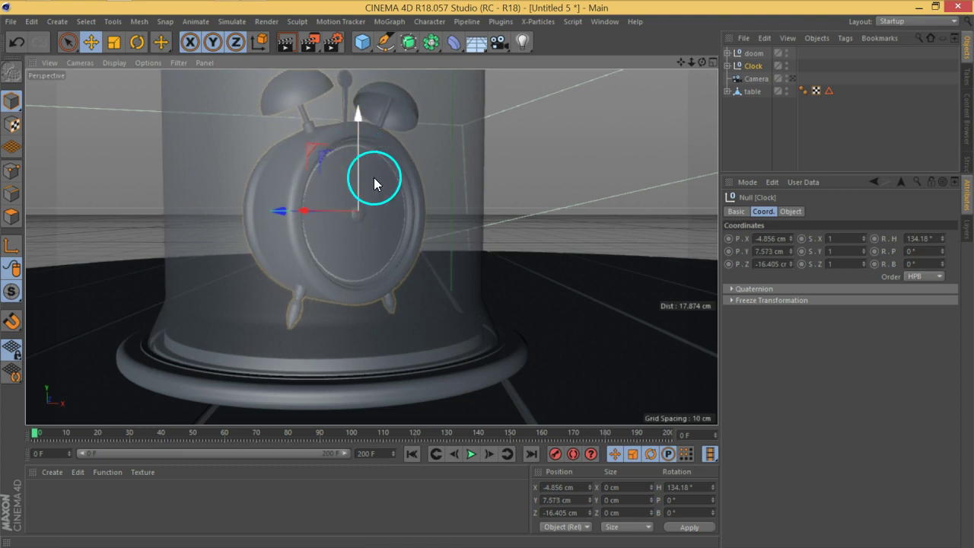
scroll(393, 215, down, 4)
alt+middle_drag(504, 223, 346, 246)
alt+drag(302, 248, 296, 226)
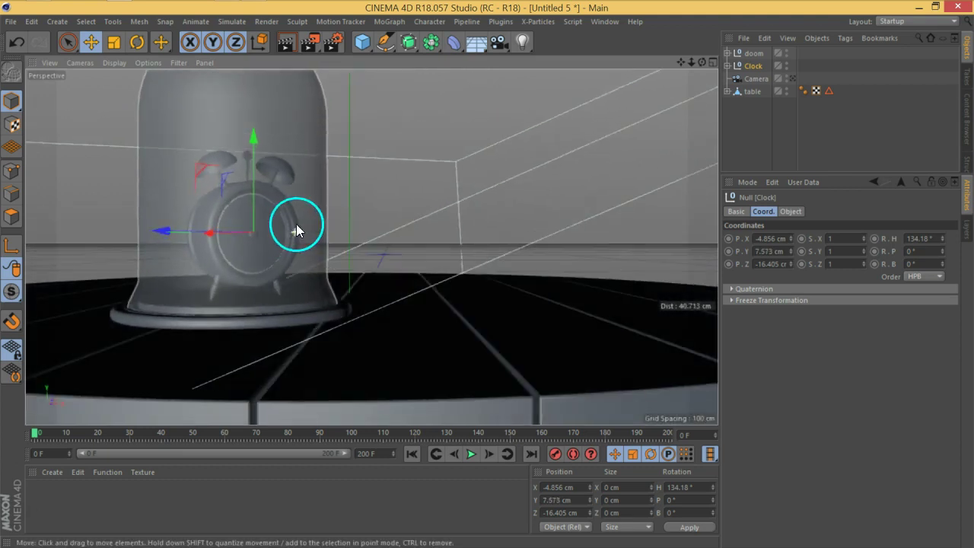
alt+middle_drag(475, 213, 470, 242)
alt+drag(469, 242, 413, 235)
Load the Book preset from the user object presets
click(791, 138)
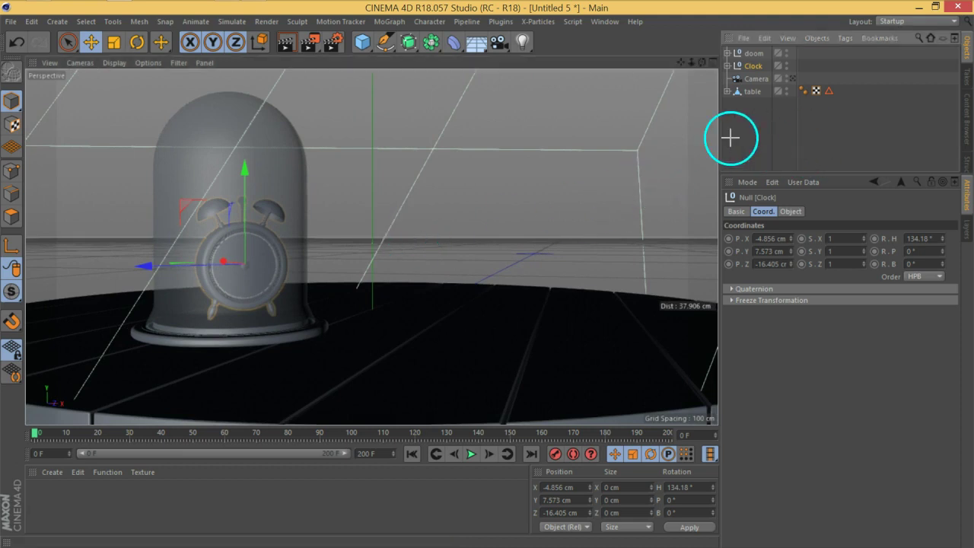
click(762, 38)
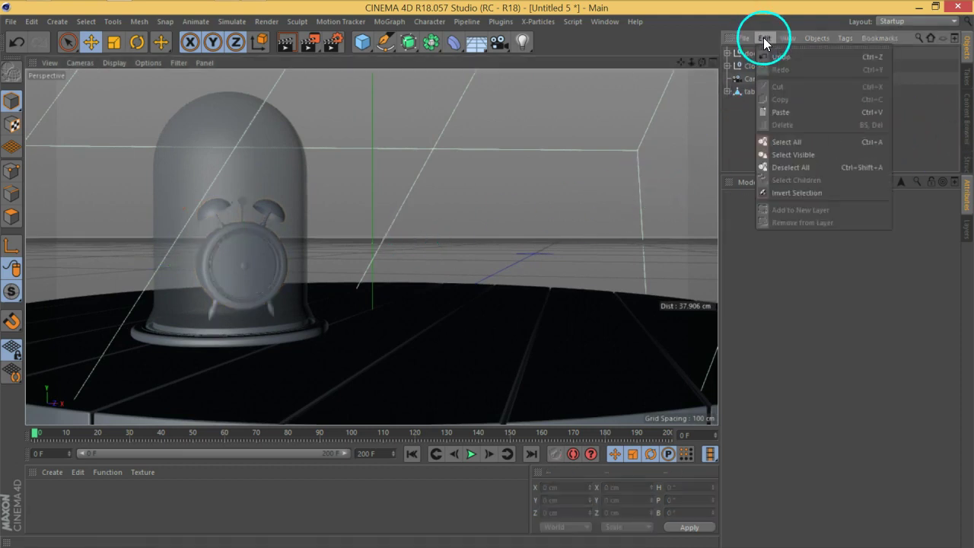
mouse_move(743, 38)
mouse_move(802, 89)
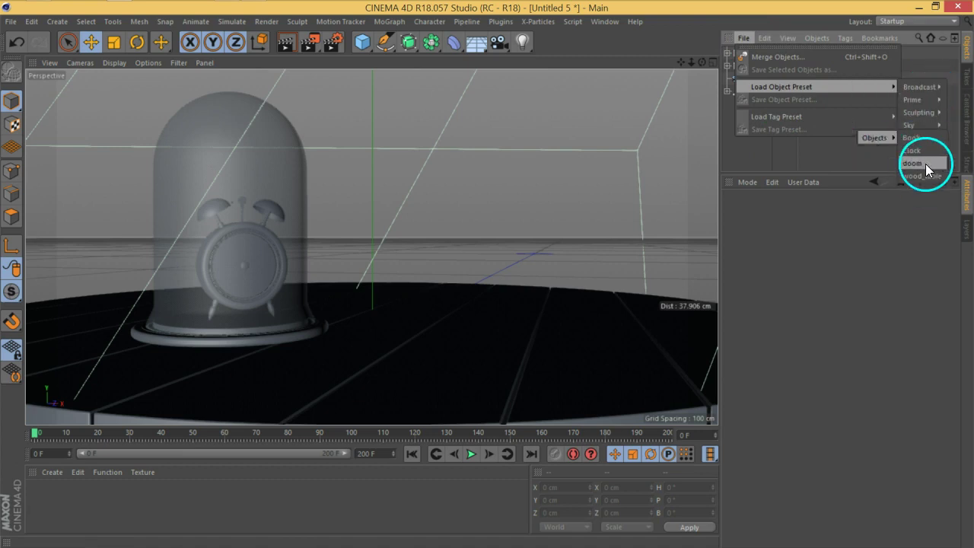
click(917, 138)
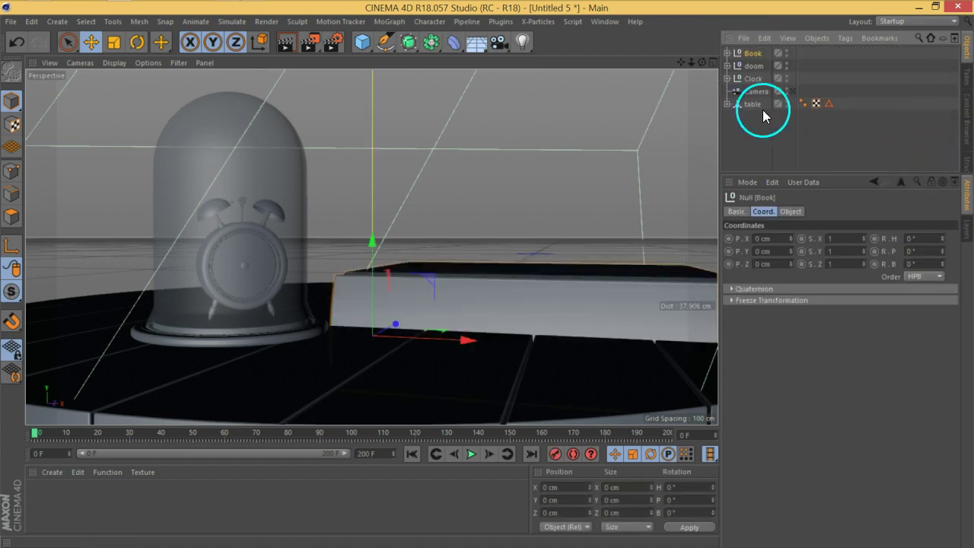
Scale the book down uniformly and raise it to about 3.7 cm in Y above the tabletop
click(107, 49)
drag(527, 202, 309, 283)
click(91, 43)
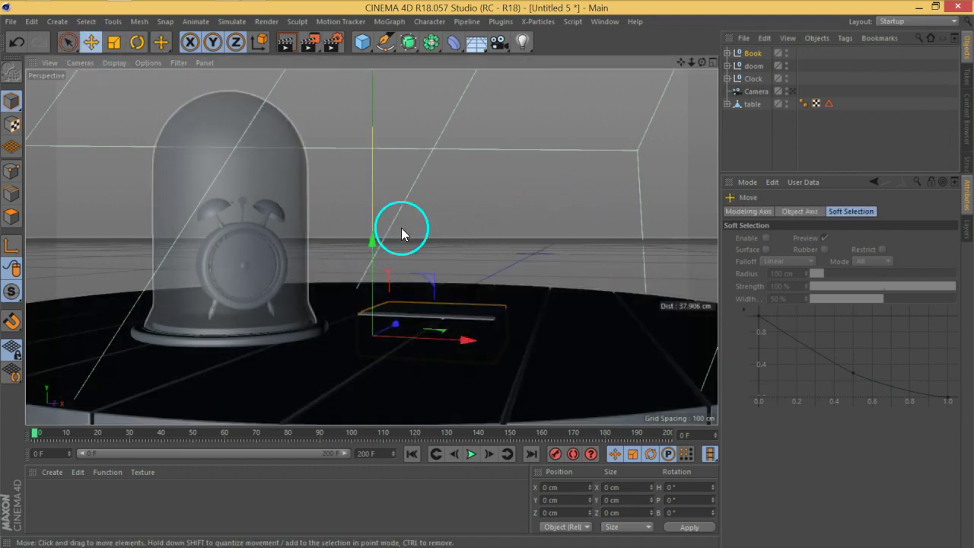
drag(372, 245, 374, 214)
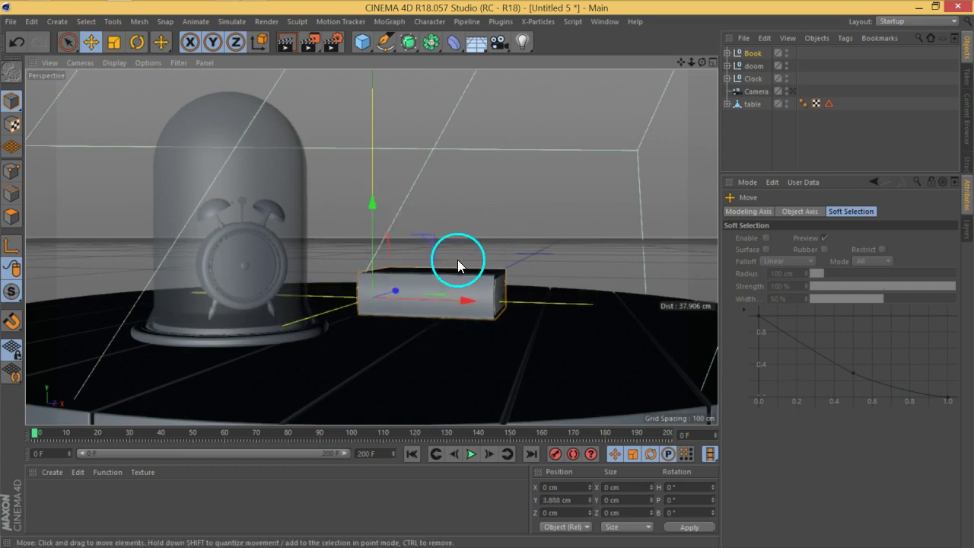
Try to rotate the book on the tabletop and undo the rotation
click(137, 42)
drag(548, 291, 297, 309)
key(ctrl+z)
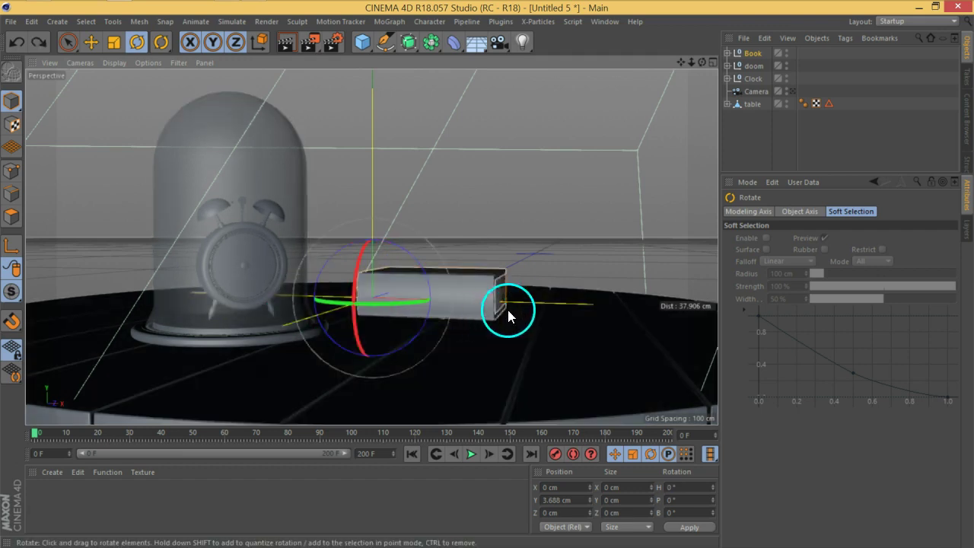
Examine the book from above and inspect the objects nested in its group, including the Cloner
alt+drag(572, 263, 438, 300)
alt+drag(611, 289, 481, 297)
click(758, 114)
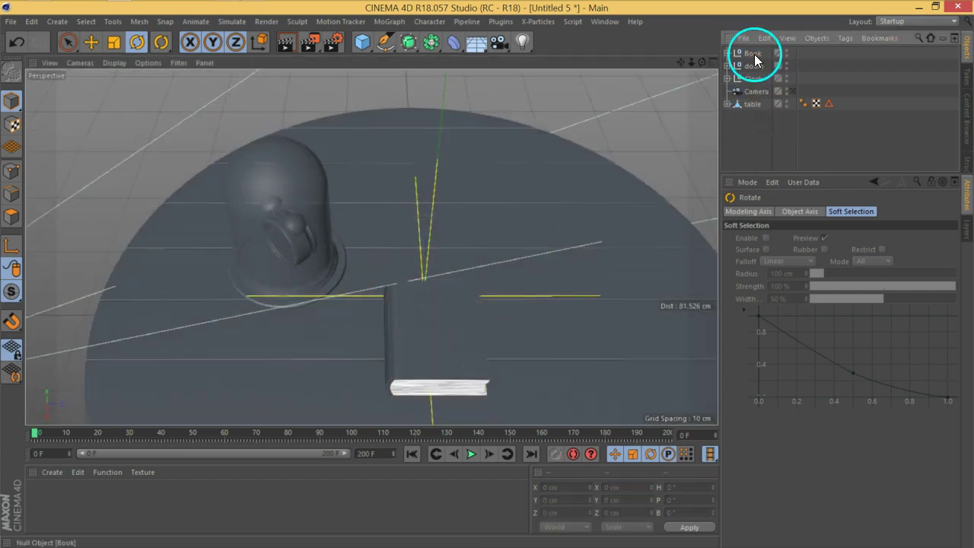
click(753, 54)
click(728, 53)
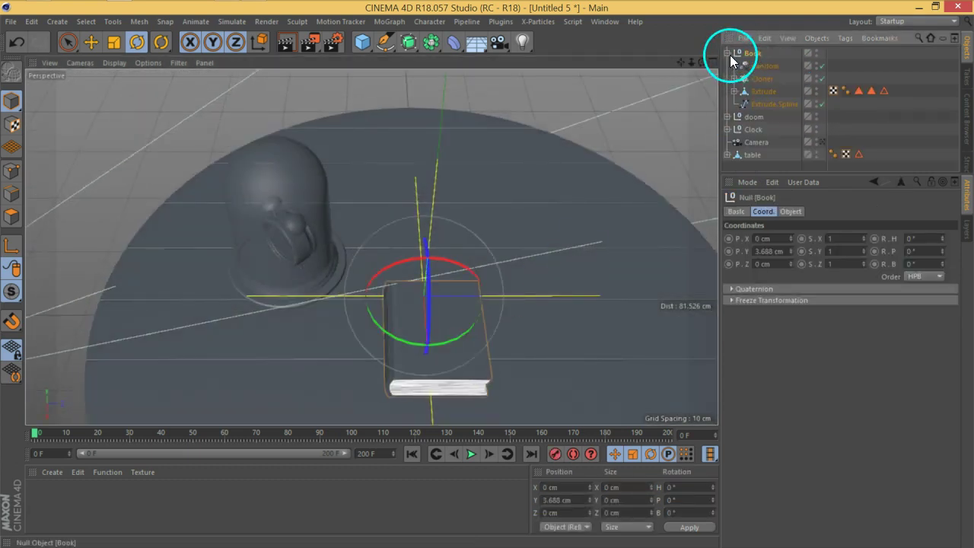
click(760, 80)
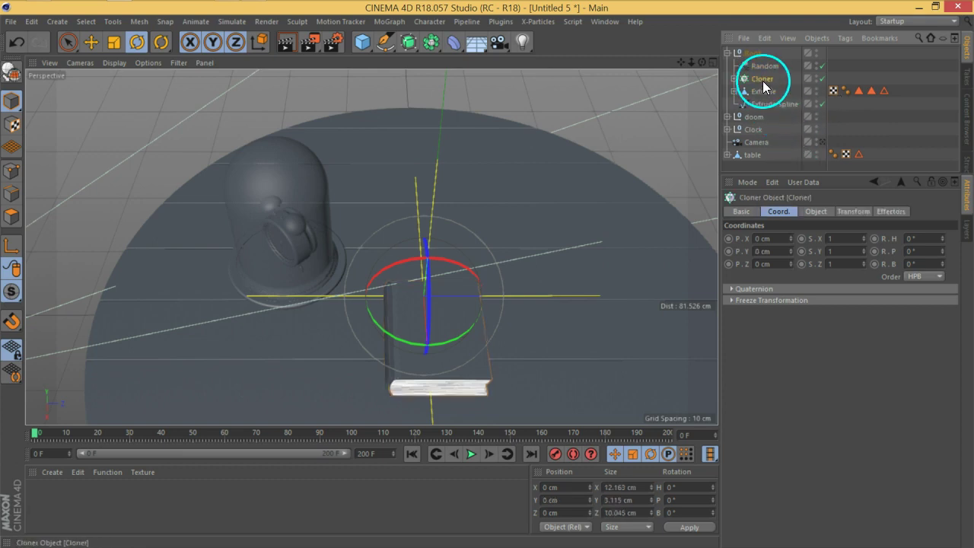
click(727, 53)
Select the whole Book group, try turning it around the vertical axis from the overhead view, and undo the turn
click(750, 52)
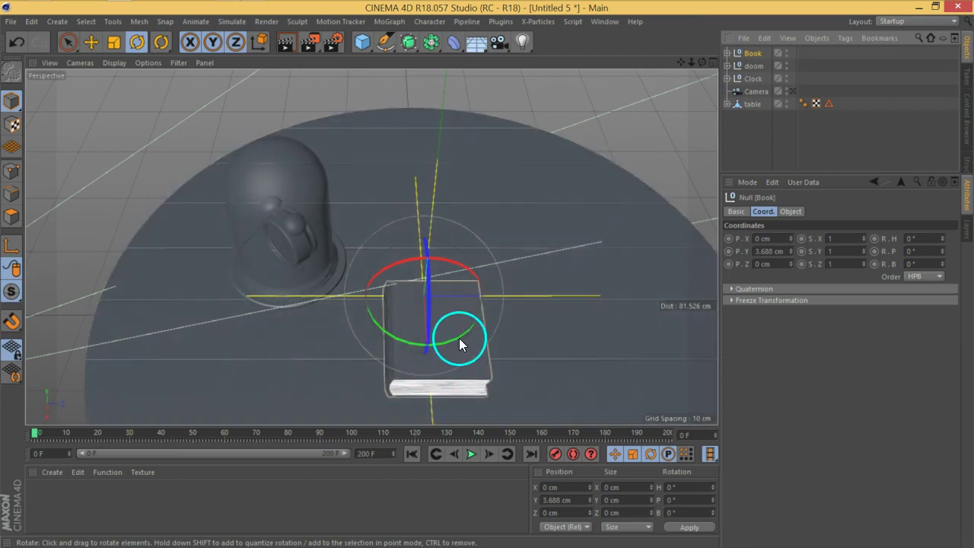
drag(458, 338, 417, 333)
key(ctrl+z)
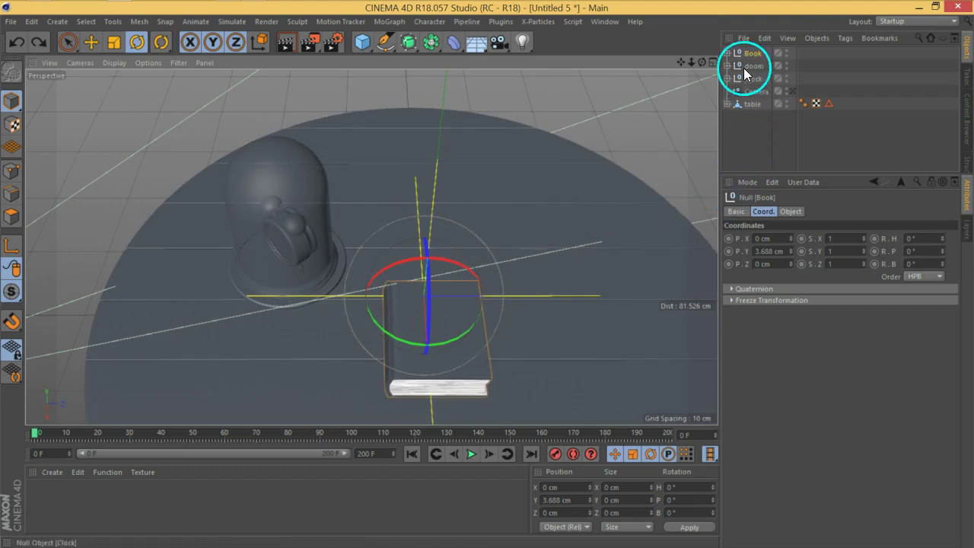
Bake the book's Cloner with Current State to Object and delete the original Cloner
click(728, 53)
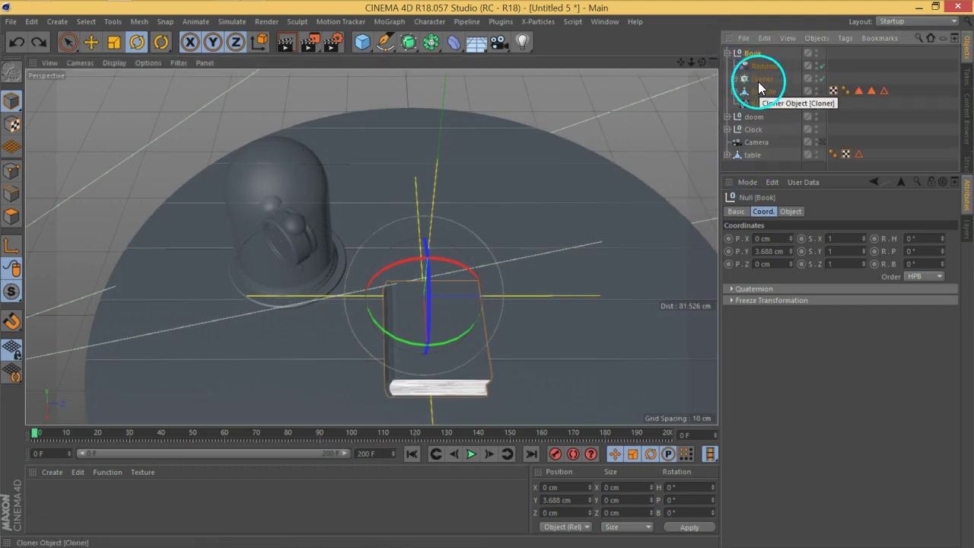
right_click(758, 81)
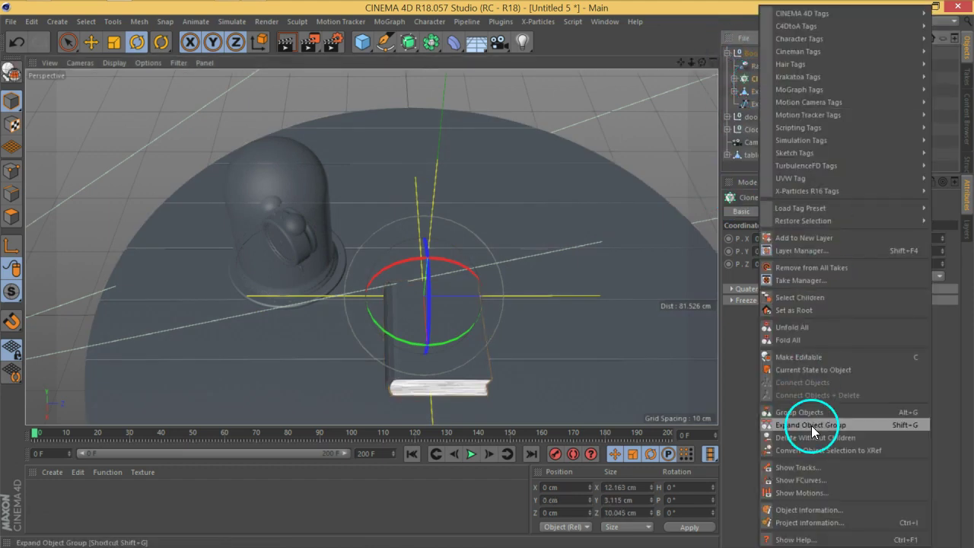
click(825, 371)
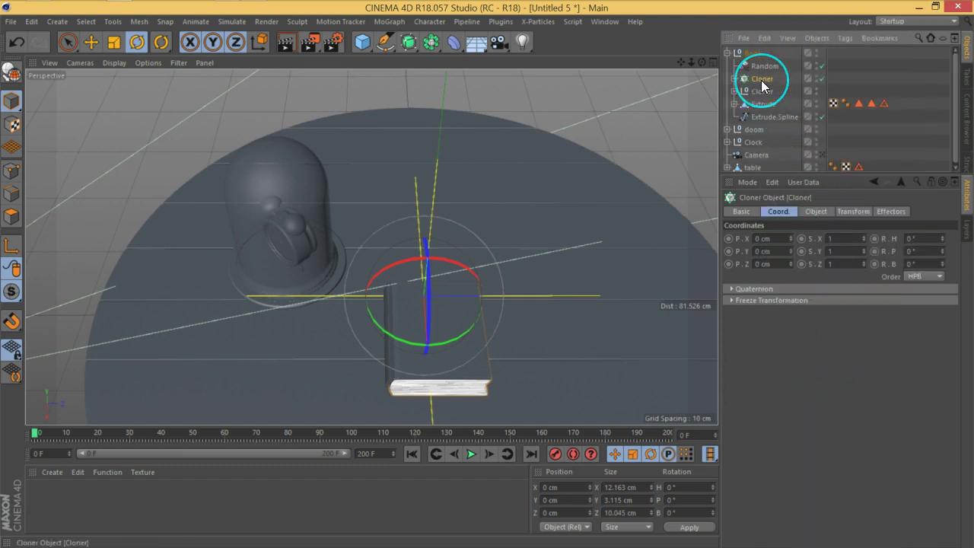
key(Delete)
click(750, 54)
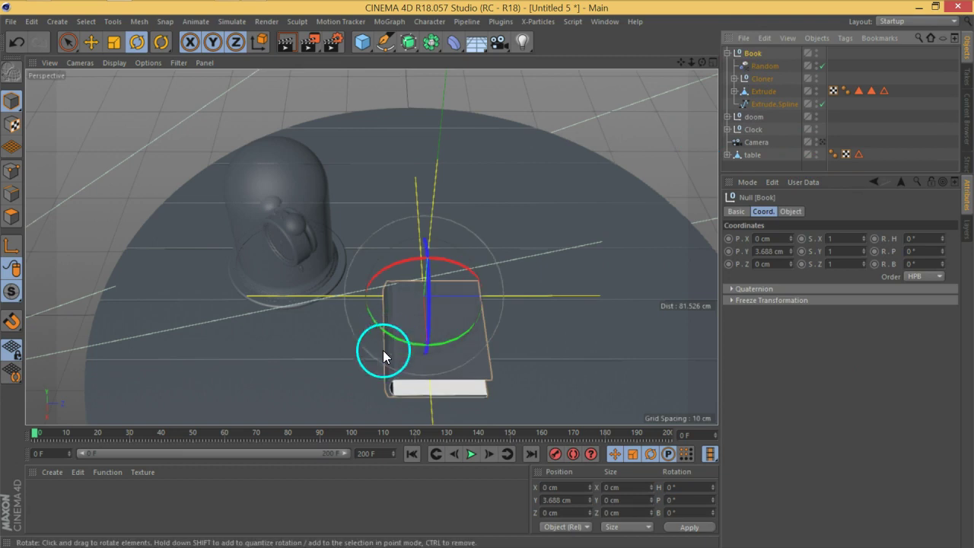
Try to rotate the Book group, and undo both the rotation and the deletion of the original Cloner
mouse_move(447, 346)
mouse_down()
mouse_move(348, 330)
mouse_move(472, 326)
mouse_move(495, 342)
mouse_move(450, 339)
mouse_up()
alt+drag(544, 360, 494, 327)
key(ctrl+z)
key(ctrl+z)
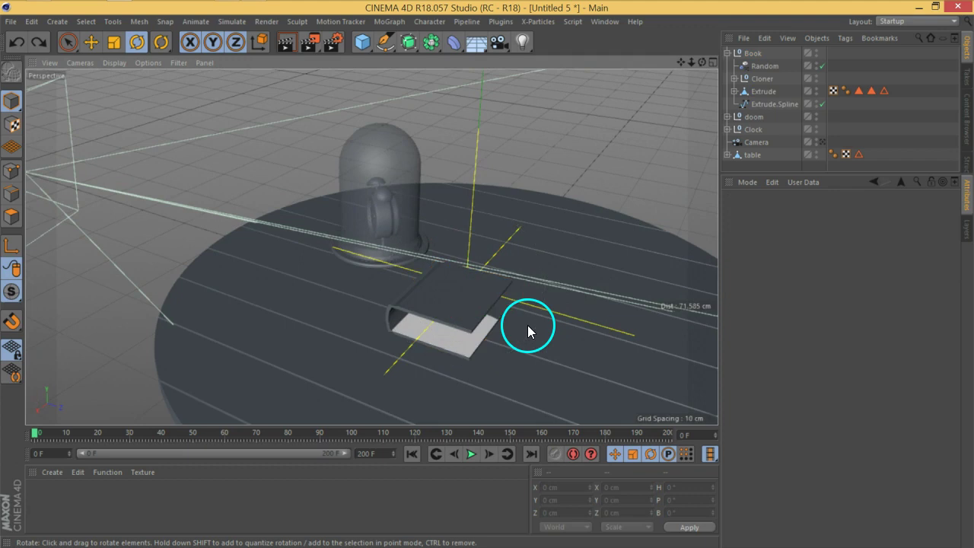
Make the book's original Cloner editable and delete the duplicate Cloner null from the group
click(762, 79)
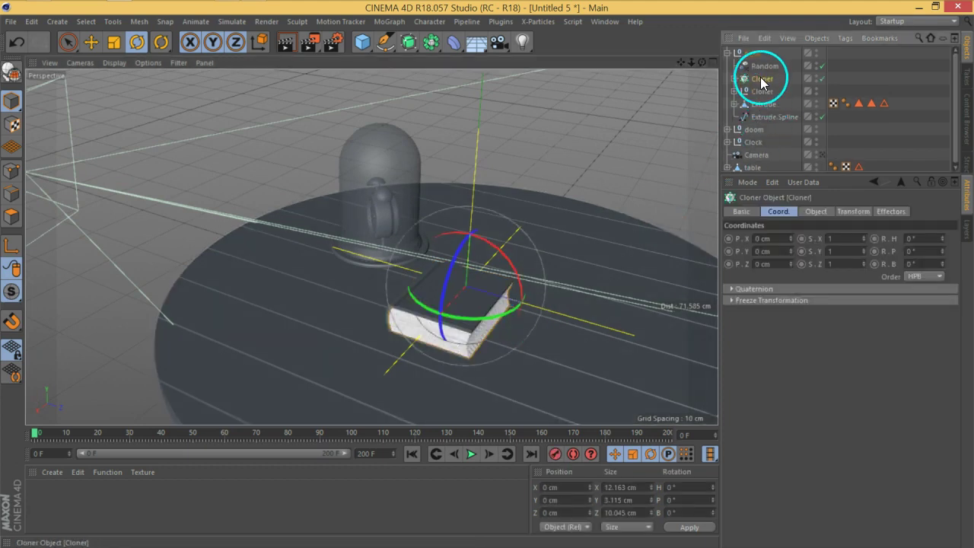
key(c)
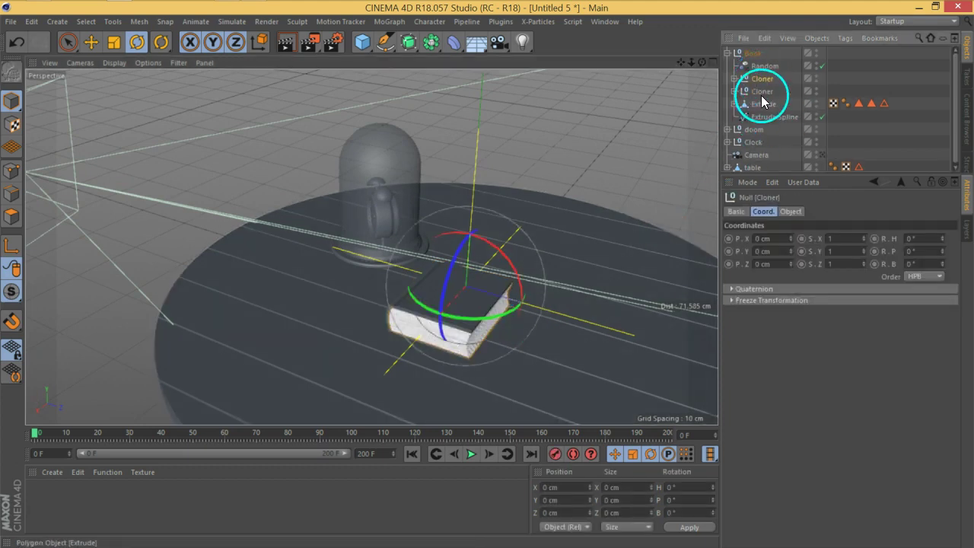
key(Delete)
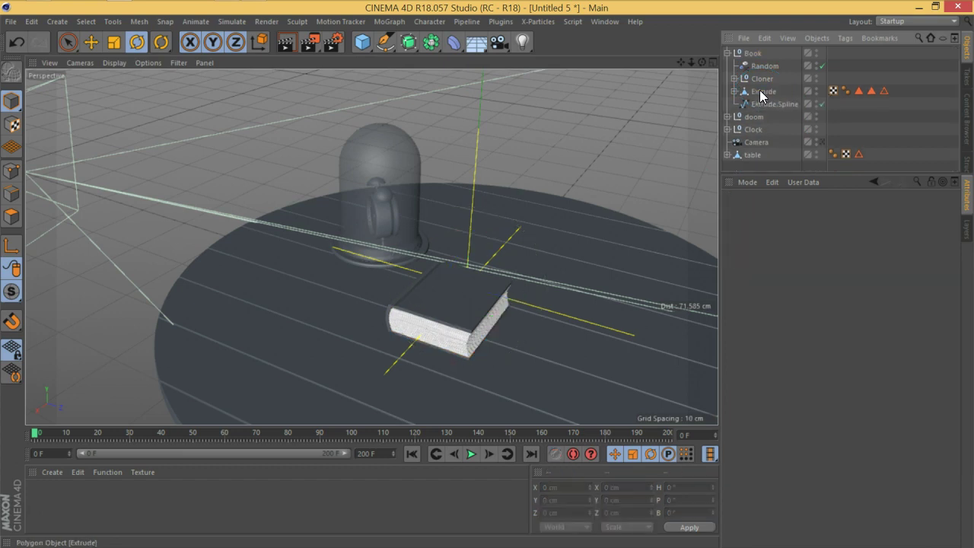
Delete the Random effector and the Extrude.Spline object from the Book group
click(751, 55)
click(752, 65)
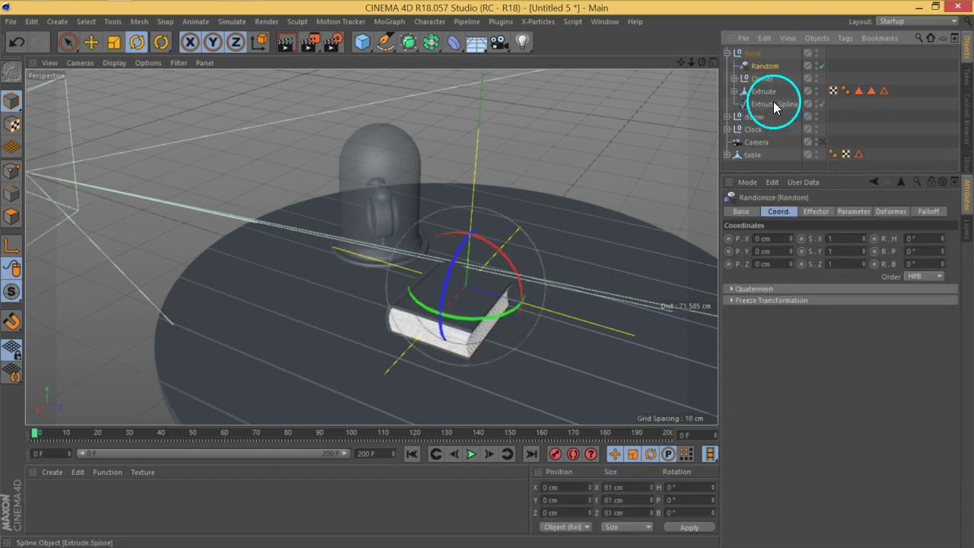
key(Delete)
click(770, 92)
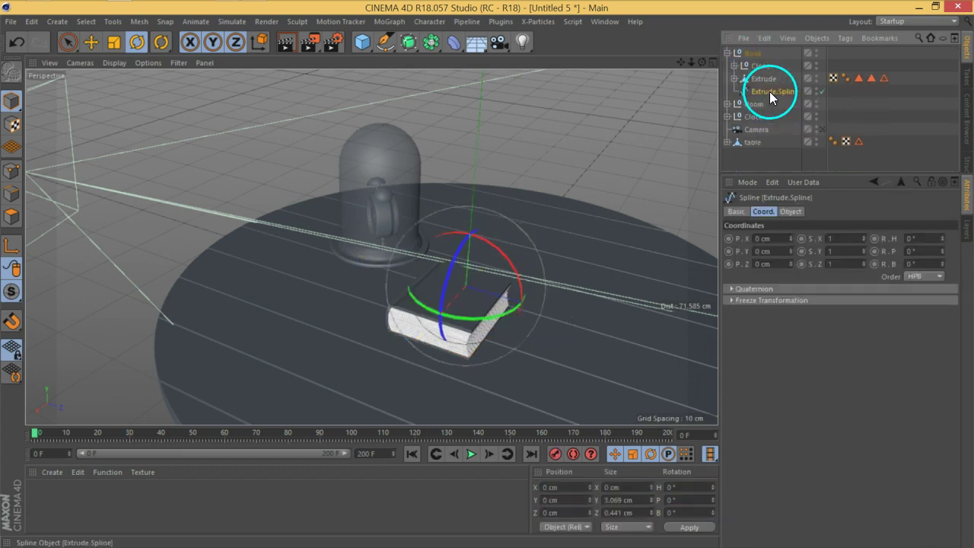
key(Delete)
Turn the whole Book group around its vertical axis to a heading of about 43°
click(754, 54)
drag(498, 314, 555, 305)
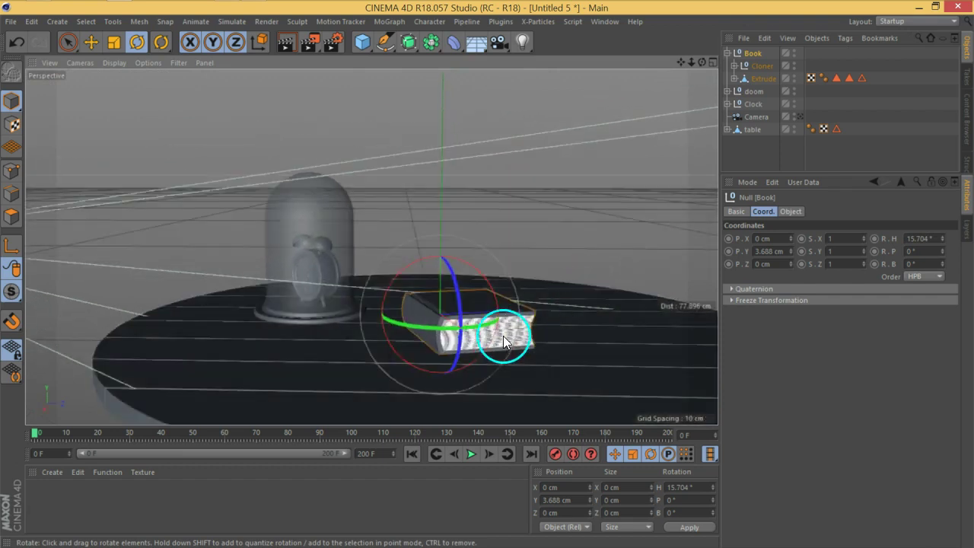
scroll(503, 335, up, 5)
alt+drag(513, 346, 455, 233)
alt+right_drag(455, 238, 417, 287)
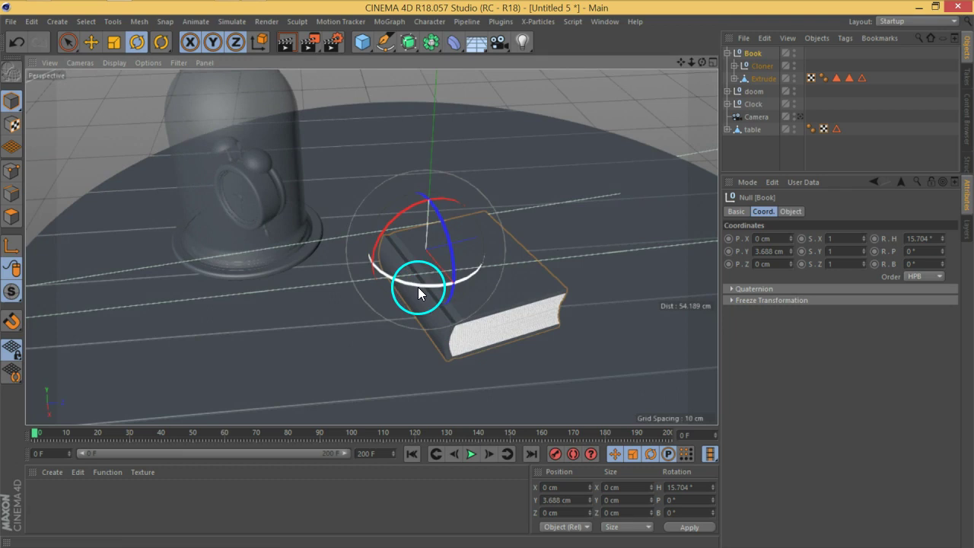
drag(418, 287, 591, 223)
Stack a copy of the book on top at about 7.6 cm in Y and turn it to a heading of about 112°
click(91, 41)
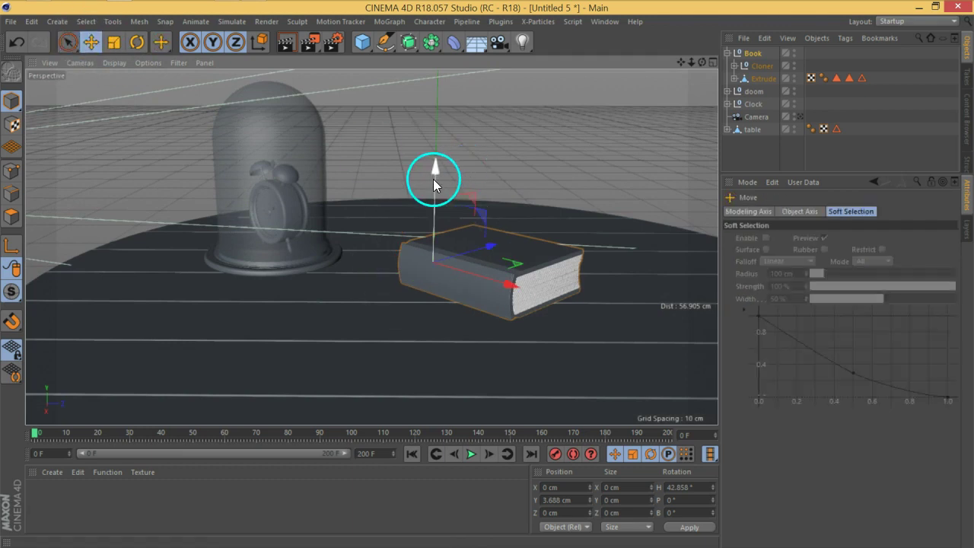
scroll(444, 227, up, 5)
alt+middle_drag(533, 278, 453, 241)
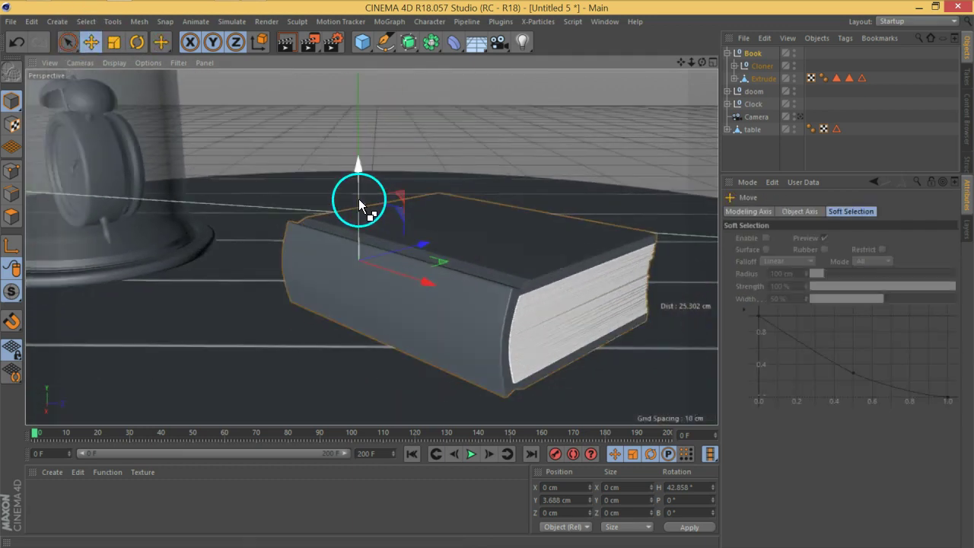
ctrl+drag(358, 202, 355, 122)
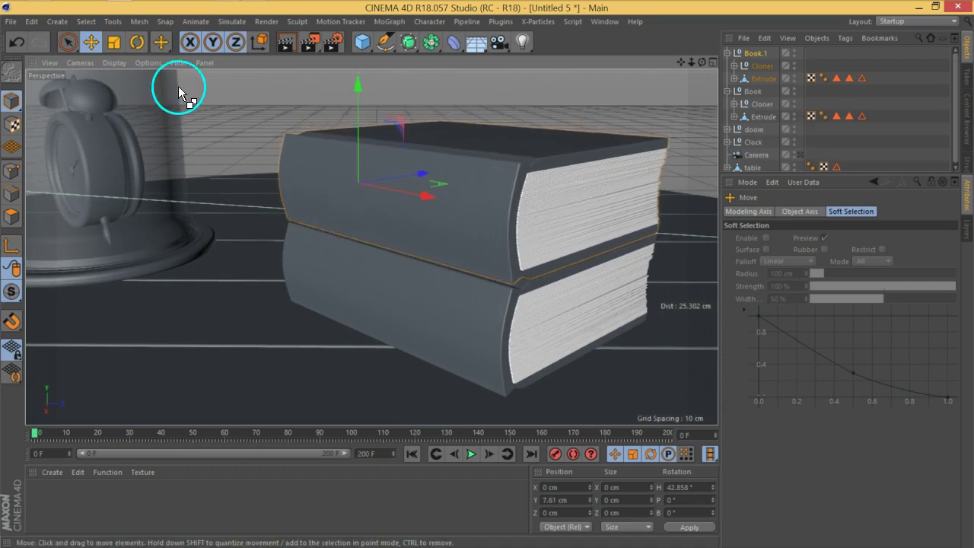
click(137, 42)
drag(350, 191, 464, 197)
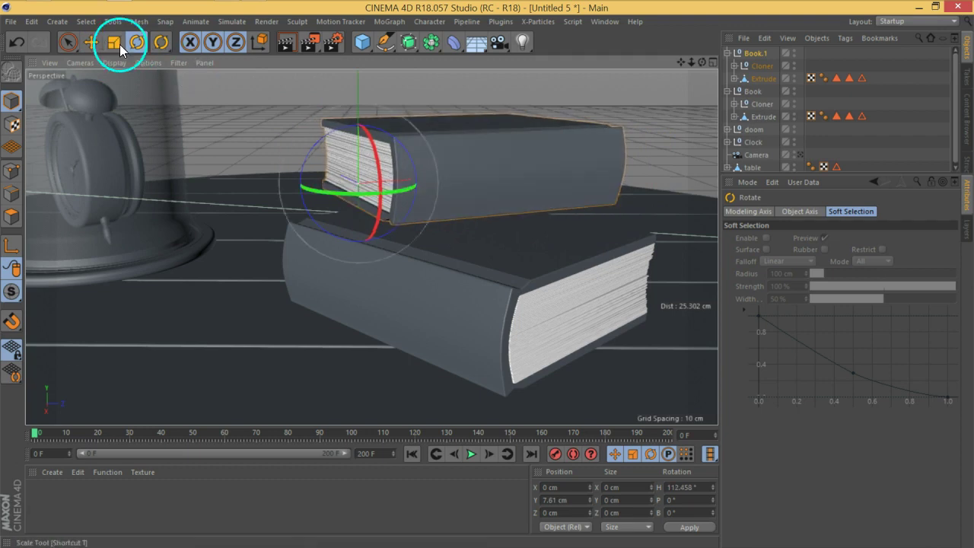
Shift the upper book to about X 5.6 cm, Y 7.5 cm, Z -0.8 cm and check the stack through the camera
click(91, 42)
mouse_move(372, 248)
alt+mouse_down()
mouse_move(505, 172)
mouse_move(450, 191)
alt+mouse_up()
drag(415, 132, 359, 172)
alt+drag(492, 244, 529, 171)
drag(265, 194, 265, 192)
scroll(387, 269, down, 3)
alt+middle_drag(398, 290, 542, 275)
click(800, 155)
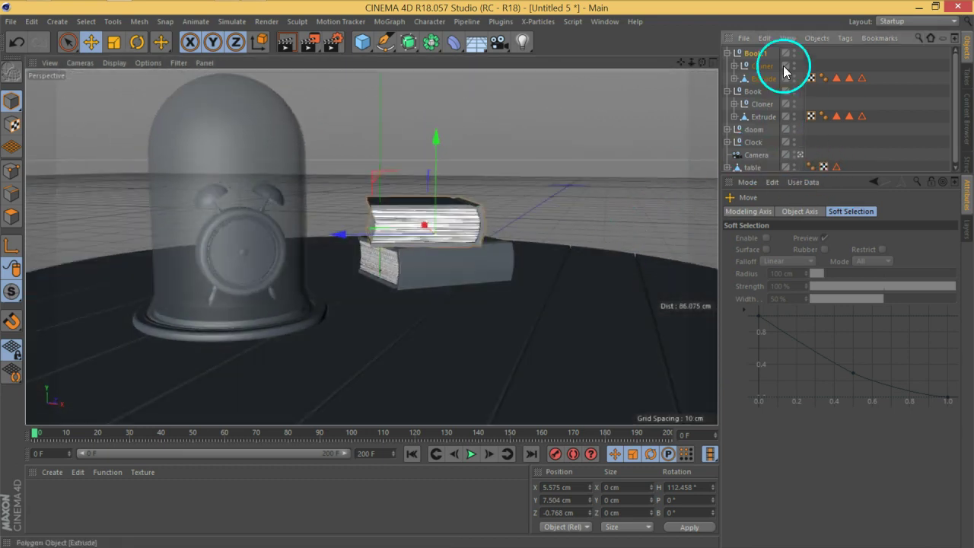
Duplicate the upper book to about X 11.9 cm, Z -16.1 cm and tilt the copy to about H 71°, P 27°, B -27°
click(728, 54)
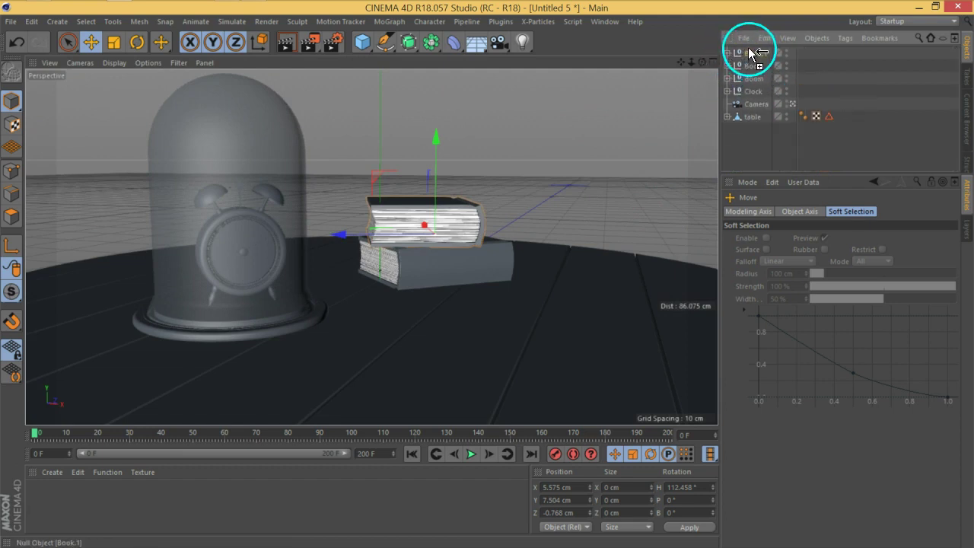
ctrl+drag(751, 54, 751, 55)
drag(420, 223, 442, 262)
click(147, 48)
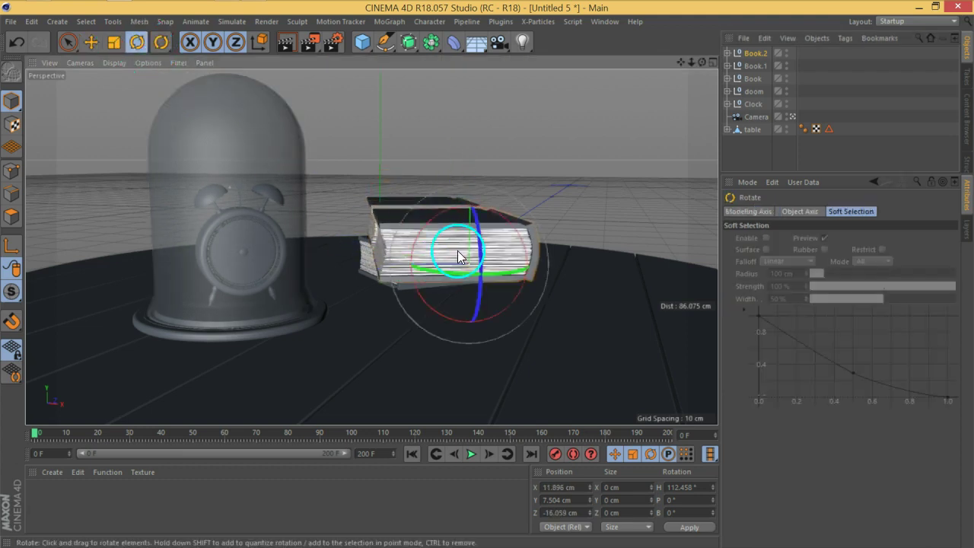
drag(464, 229, 407, 283)
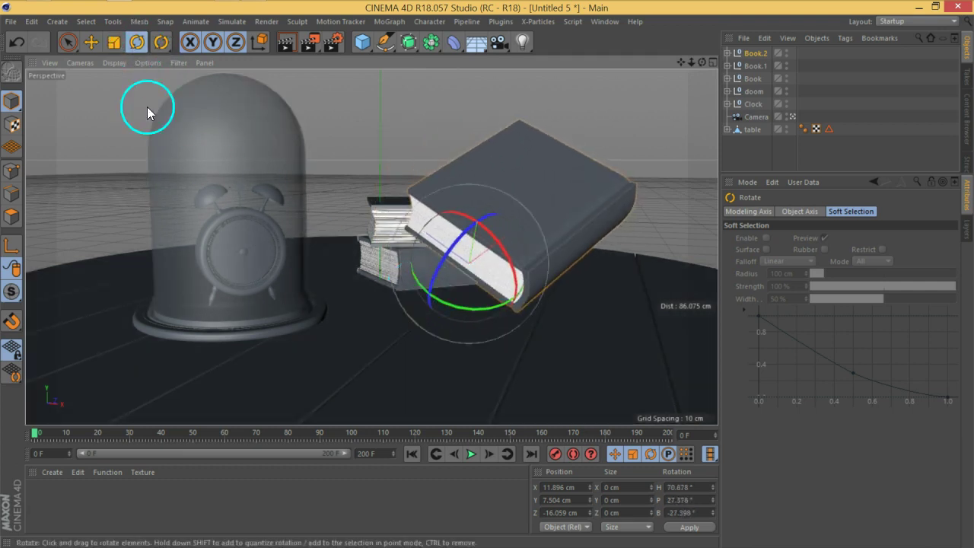
Move the tilted third book along the world axes toward the stack, to about X 9.8 cm, Y 5.2 cm, Z -8 cm
click(90, 42)
click(791, 116)
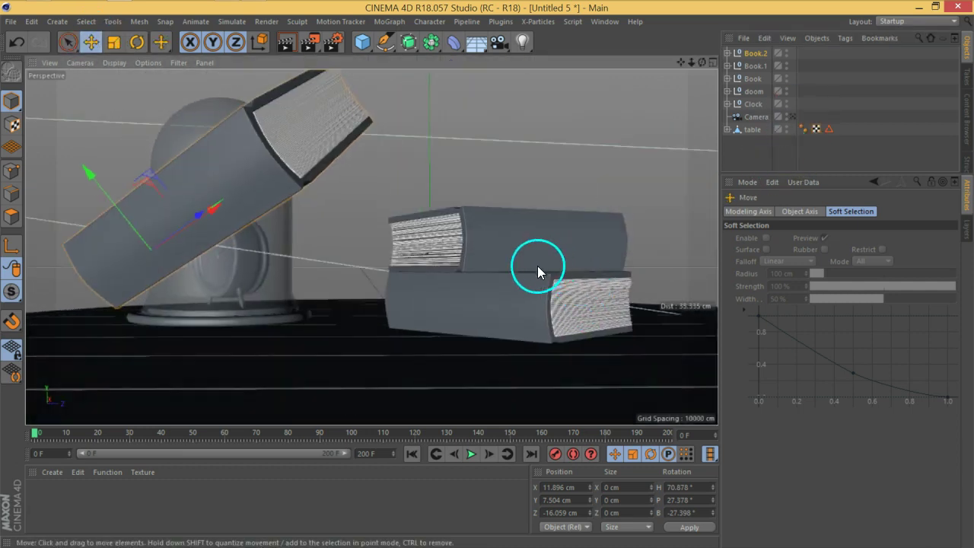
click(260, 42)
drag(230, 260, 403, 288)
alt+drag(613, 287, 494, 283)
drag(423, 248, 578, 250)
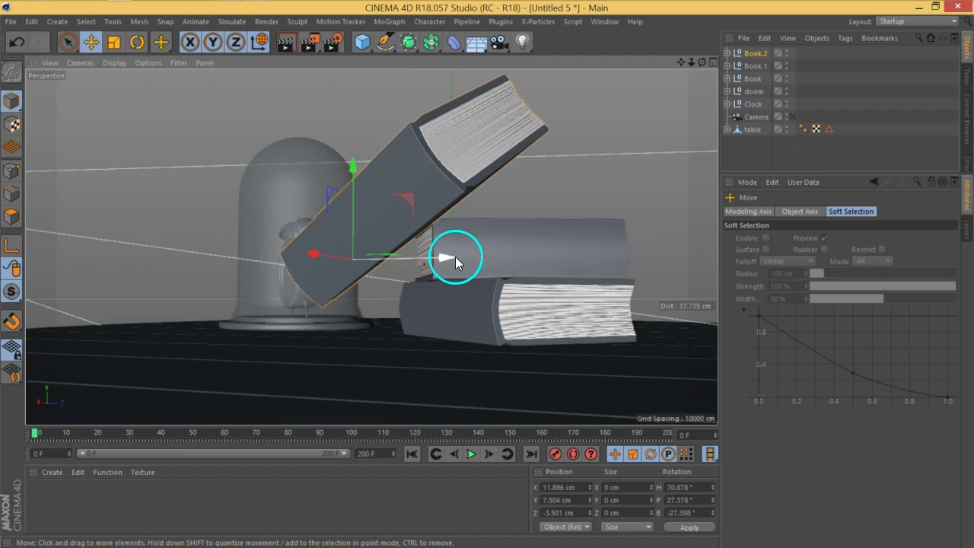
drag(442, 261, 446, 256)
drag(351, 196, 262, 377)
drag(281, 304, 322, 285)
Rotate the third book to about H 22°, P 38°, B 0.3° so it leans toward the stack
alt+drag(544, 329, 412, 231)
alt+right_drag(412, 231, 450, 277)
click(137, 42)
drag(360, 226, 315, 352)
drag(332, 315, 294, 298)
Slide the leaning book along its own axes to about X 1.7 cm, Y 6 cm, Z -8 cm and check it through the camera
click(114, 42)
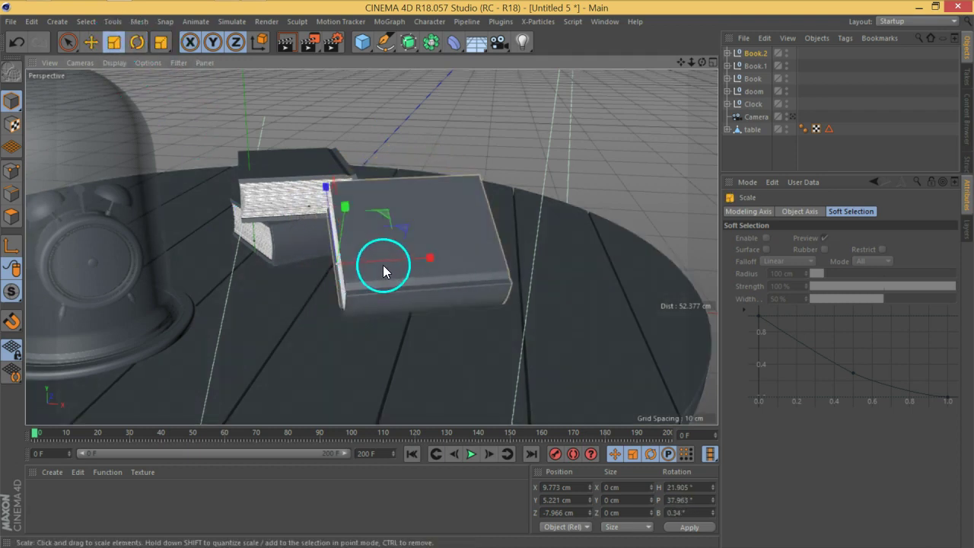
click(91, 42)
click(262, 43)
drag(431, 261, 332, 258)
alt+drag(594, 297, 395, 293)
alt+middle_drag(693, 213, 519, 291)
scroll(366, 289, up, 4)
alt+drag(391, 285, 379, 247)
drag(433, 203, 479, 194)
alt+drag(617, 260, 823, 97)
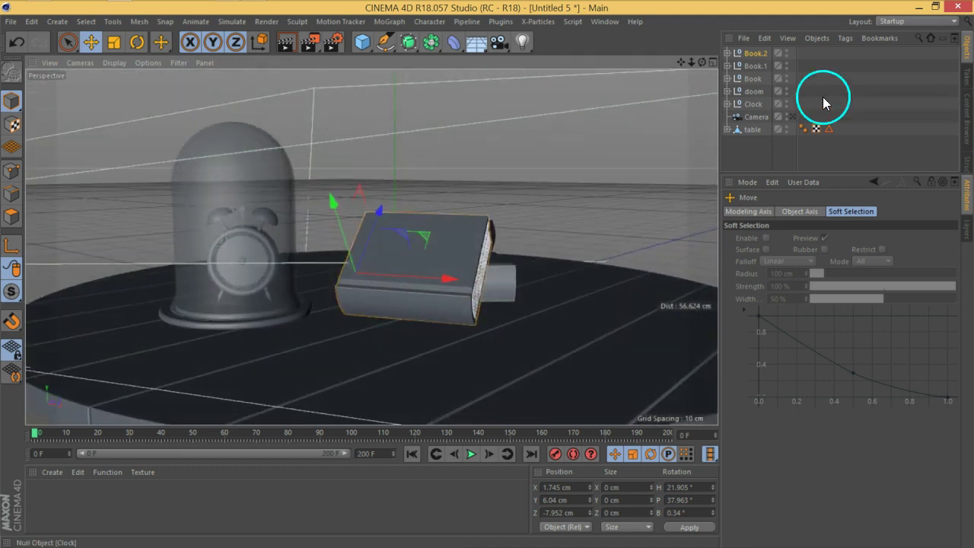
click(792, 115)
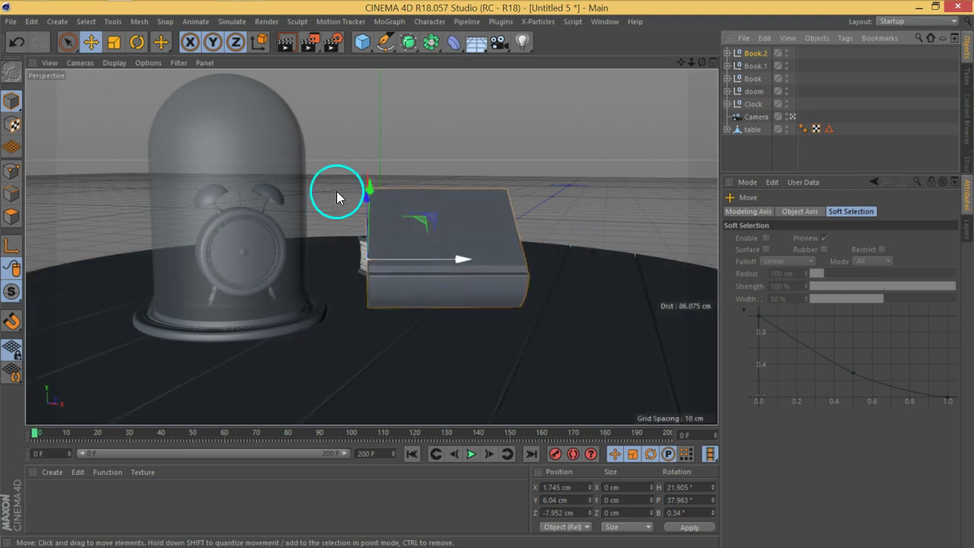
Lay the third book nearly flat beside the stack, heading about 181°, at about X 21.7 cm, Y 4.2 cm, Z -7.4 cm
click(137, 42)
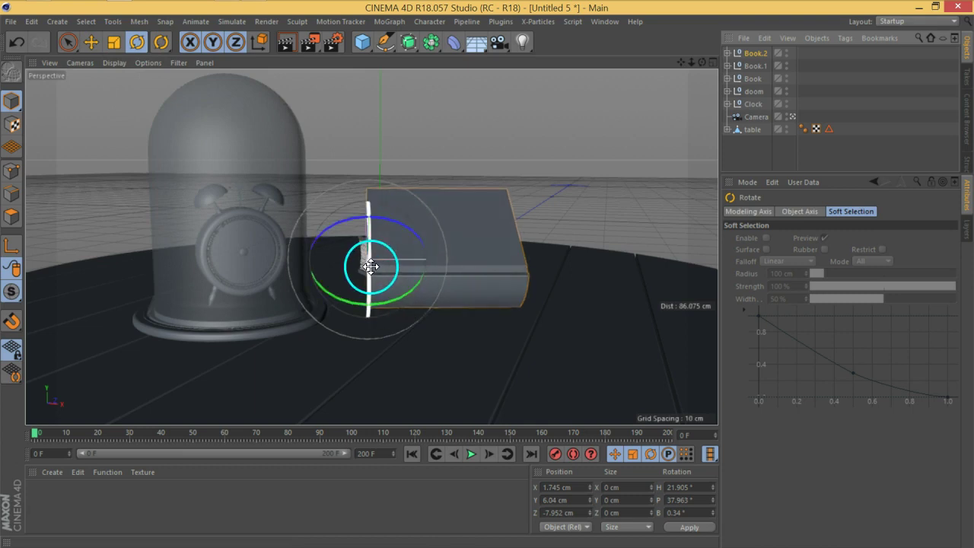
drag(370, 265, 355, 87)
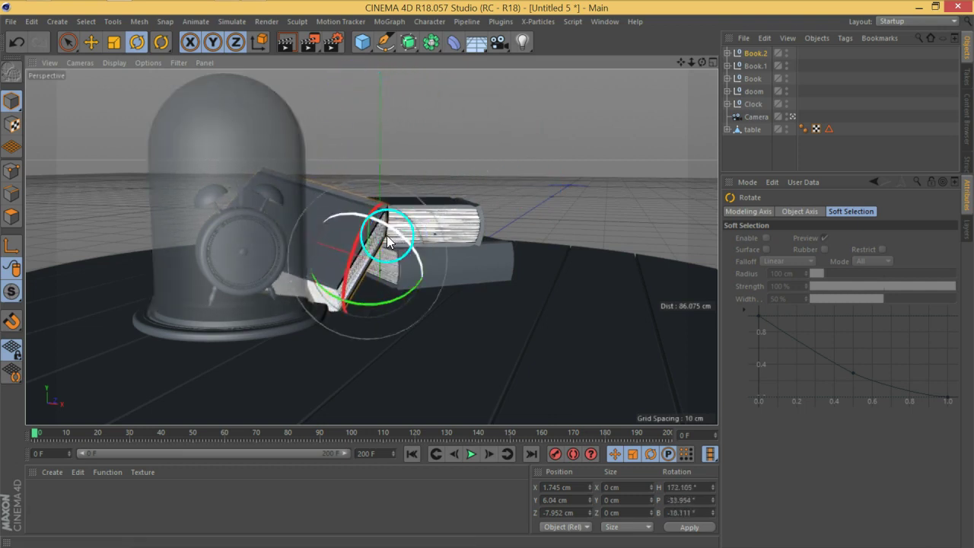
drag(362, 286, 578, 302)
key(e)
click(137, 42)
key(e)
drag(626, 264, 624, 228)
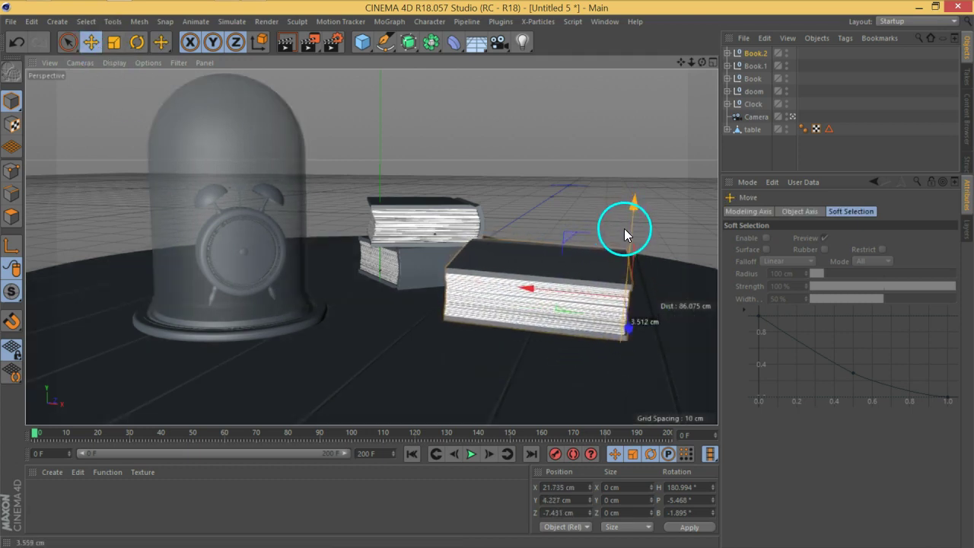
Turn the third book to a heading of about 33° and move it into the foreground at about X -5.1 cm, Z -40.2 cm
click(137, 42)
drag(664, 317, 426, 250)
click(90, 42)
drag(677, 300, 8, 437)
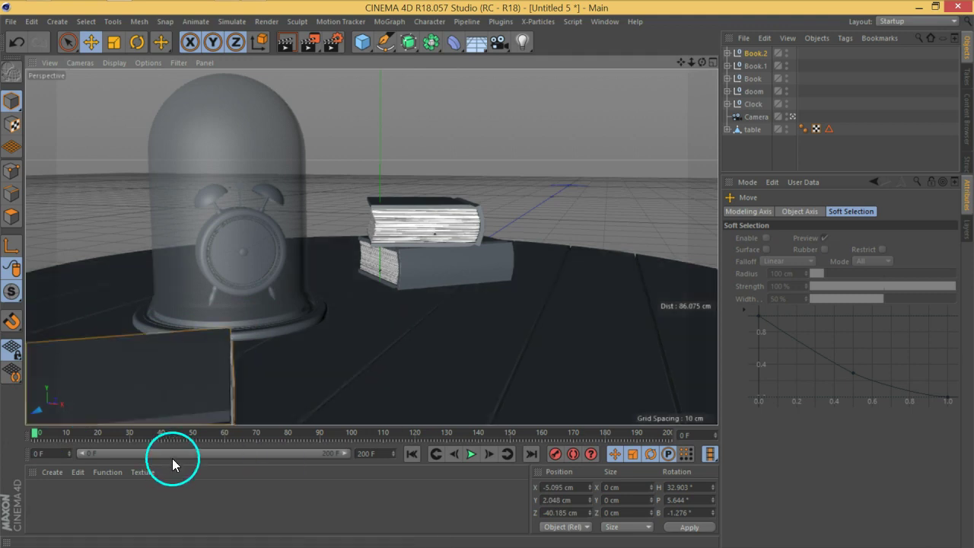
Level the foreground book to a pitch of about -1.3° and settle it at about X -4.2 cm, Y 3.4 cm, Z -39.8 cm
mouse_move(452, 337)
alt+mouse_down()
mouse_move(425, 319)
mouse_move(111, 309)
mouse_move(100, 277)
alt+mouse_up()
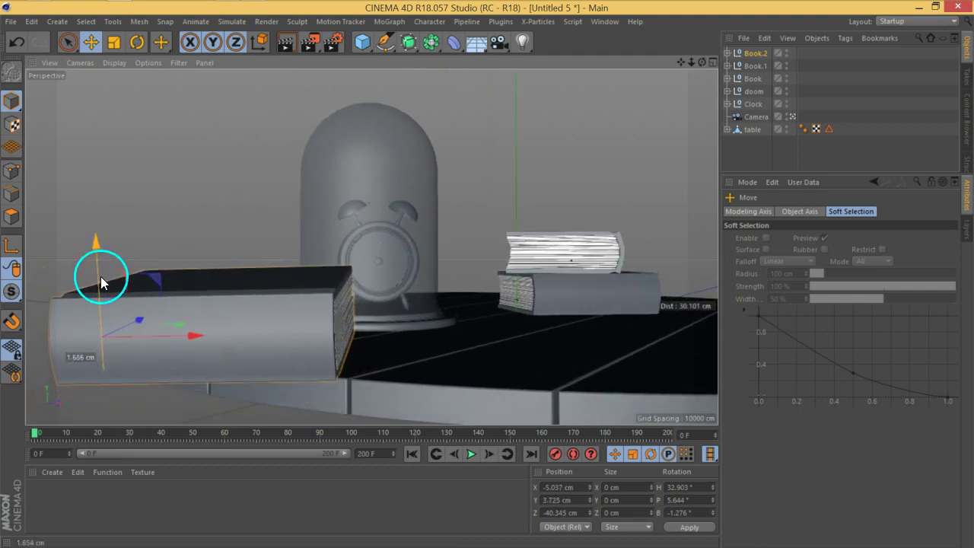
click(140, 41)
drag(105, 319, 72, 317)
click(86, 47)
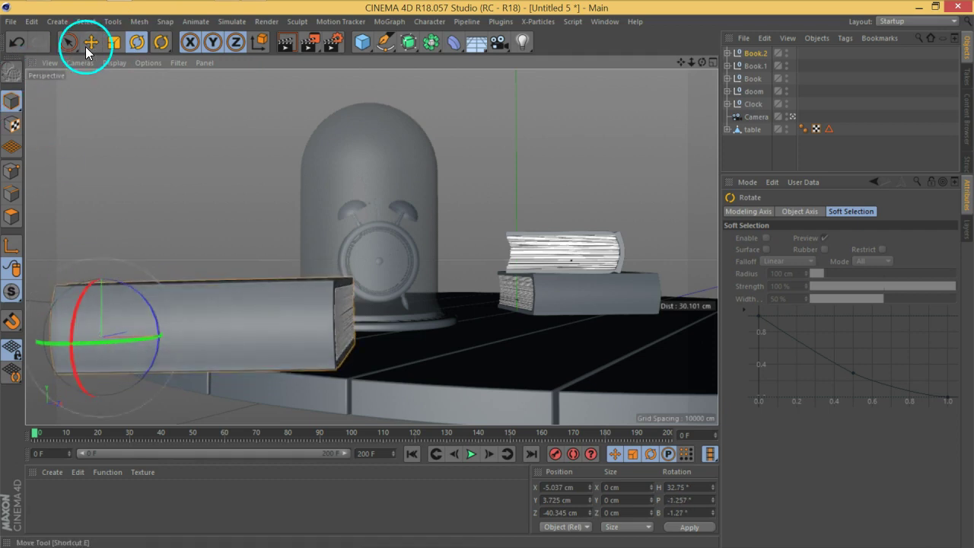
drag(185, 342, 199, 341)
drag(111, 267, 124, 267)
Reframe the camera view on the clock and books, and shift the foreground book to about X 0.6 cm, Y 3.5 cm, Z -36.7 cm
alt+middle_drag(442, 378, 269, 372)
alt+drag(311, 348, 460, 312)
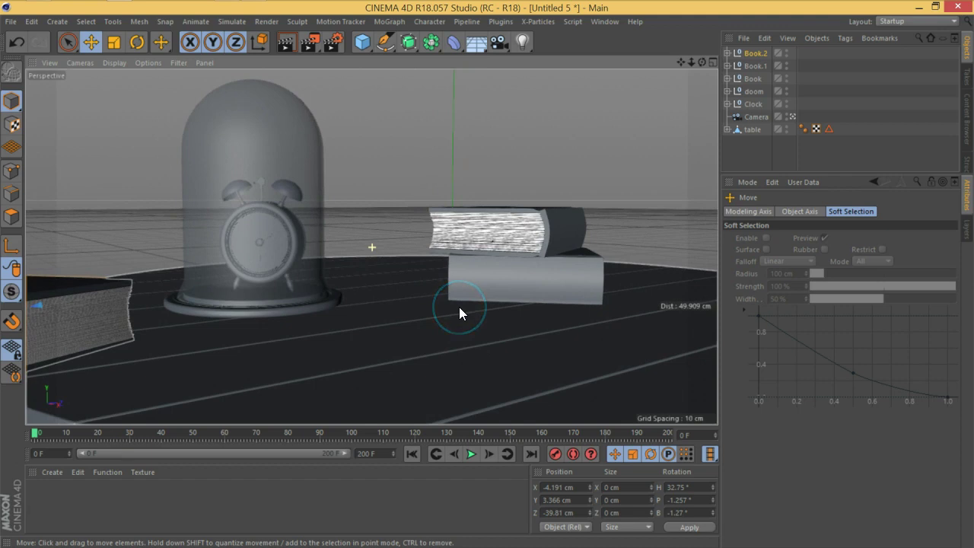
click(779, 139)
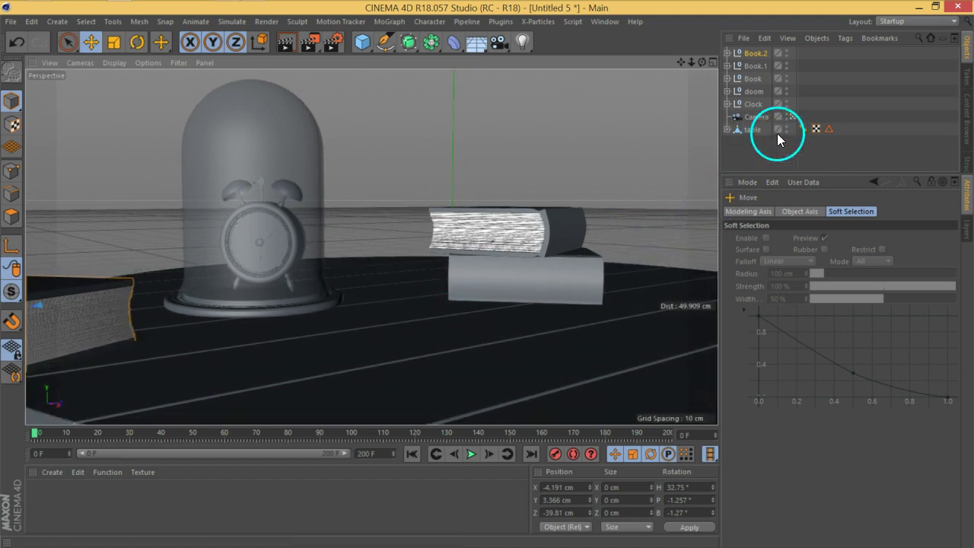
click(792, 118)
alt+drag(396, 319, 232, 360)
click(794, 119)
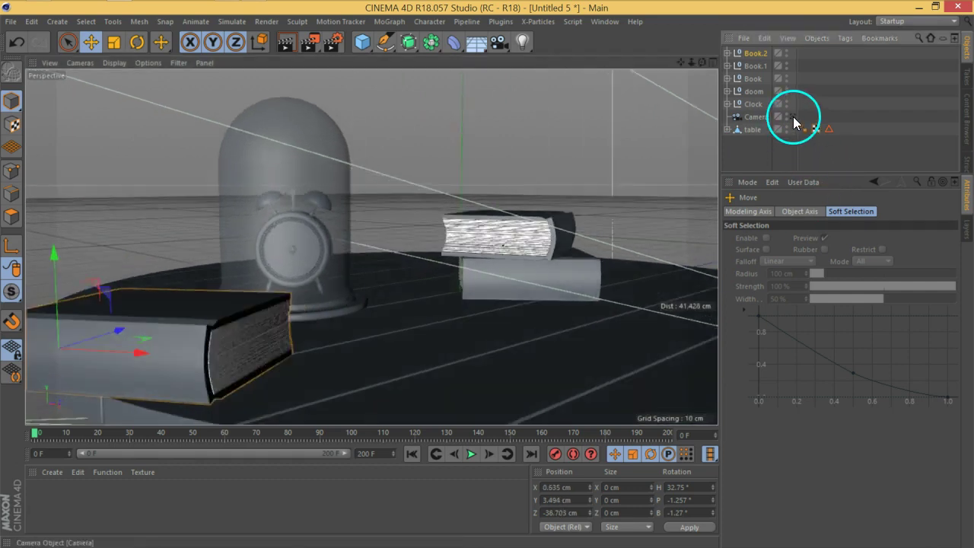
click(792, 119)
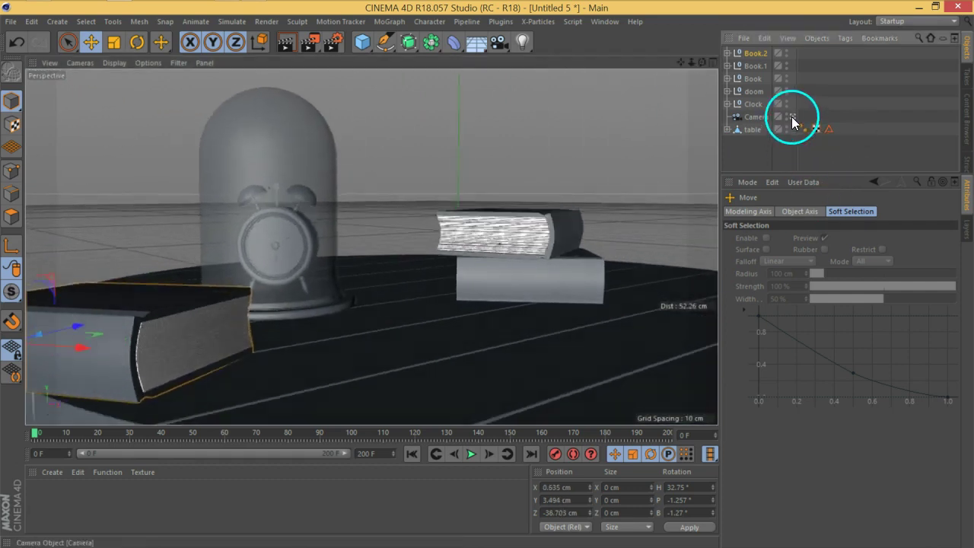
Shift the foreground book to about X 2.5 cm, Y 3.6 cm, Z -34.9 cm and check the composition through the scene camera
click(286, 349)
drag(210, 351, 267, 356)
click(794, 116)
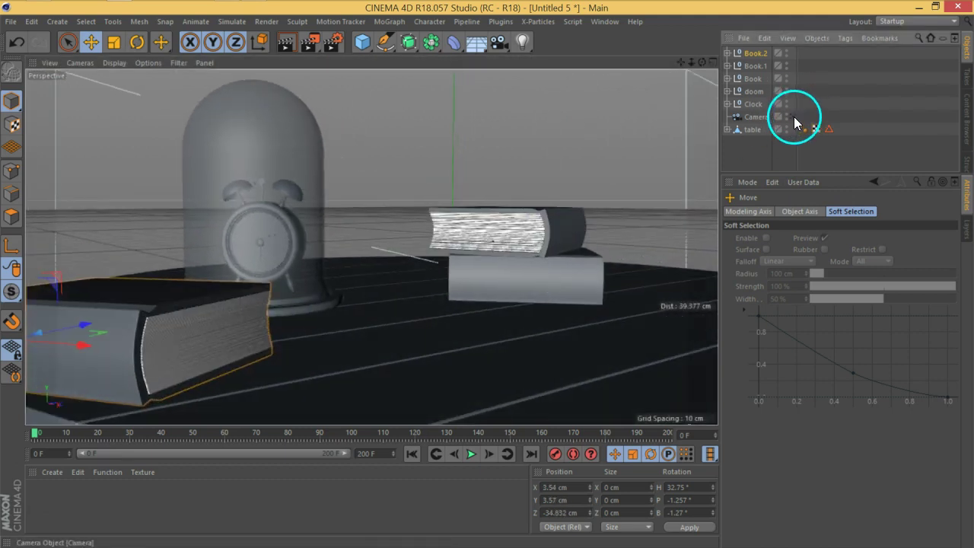
click(876, 144)
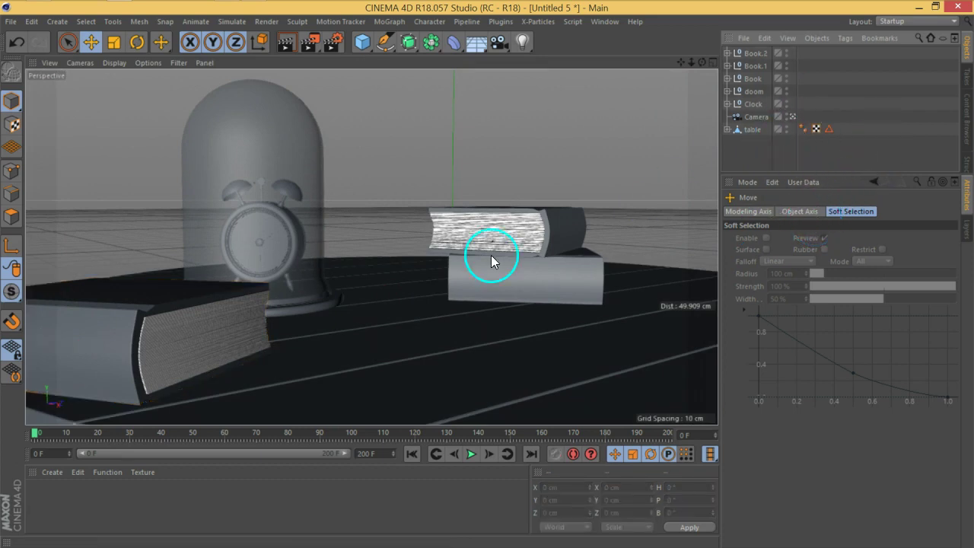
drag(417, 334, 403, 219)
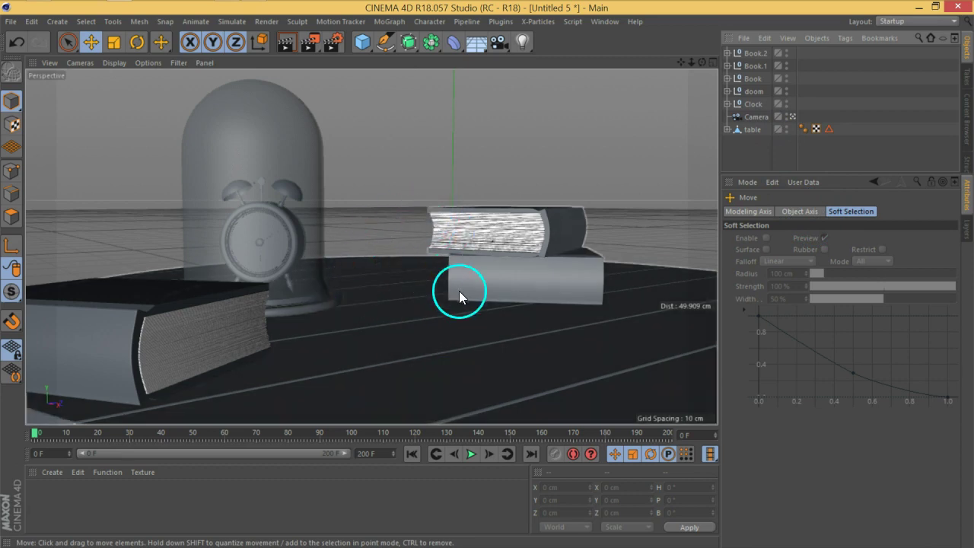
drag(216, 347, 478, 355)
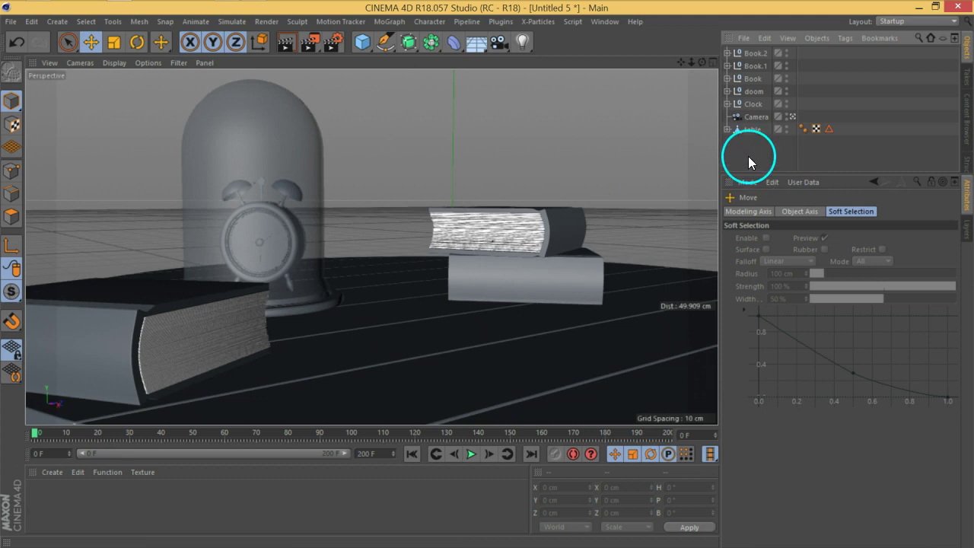
Add a Protection tag to the camera to lock its position and scale
click(755, 117)
right_click(756, 117)
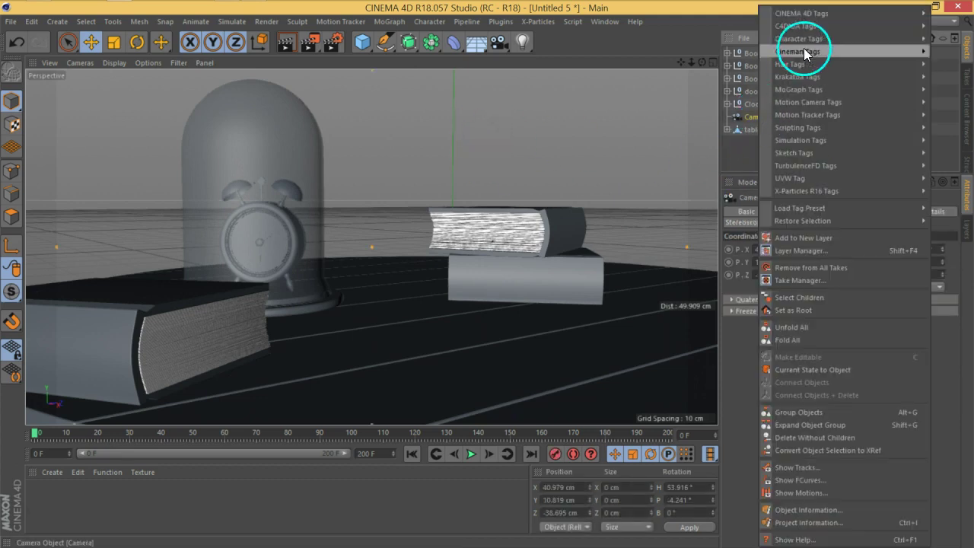
mouse_move(803, 14)
click(717, 216)
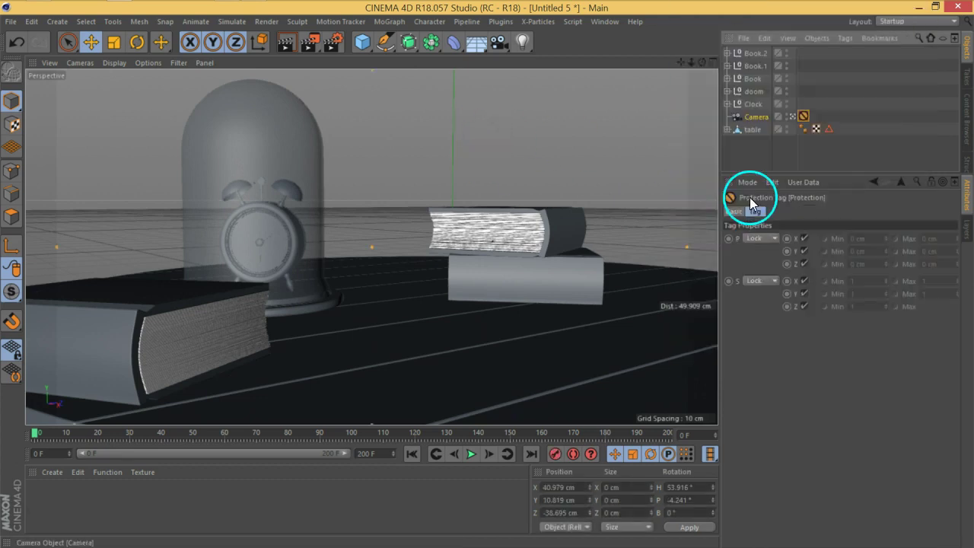
click(755, 154)
Leave the camera view, add a sphere and scale it down to about 8.6 cm
click(792, 117)
alt+drag(473, 287, 437, 228)
drag(361, 47, 605, 77)
click(107, 50)
drag(583, 196, 551, 263)
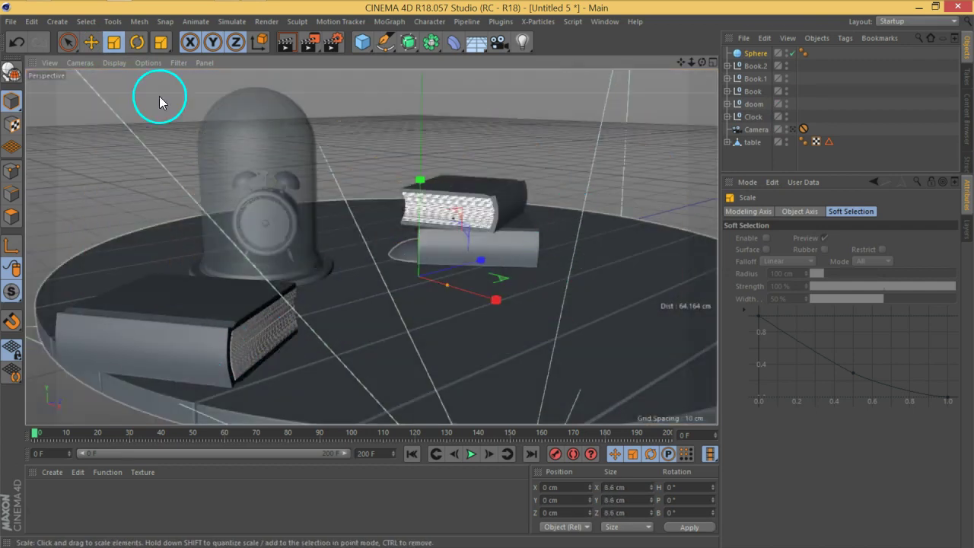
Move the sphere to about X 12.2 cm, Y 8.1 cm, Z -14.4 cm and shrink it to about 0.37 cm
click(91, 42)
drag(419, 205, 401, 190)
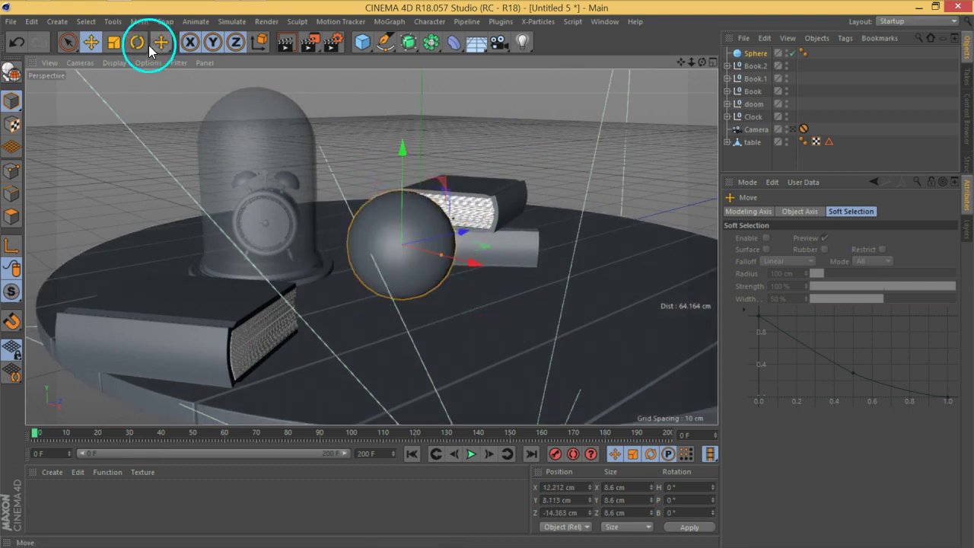
click(113, 42)
drag(610, 143, 300, 331)
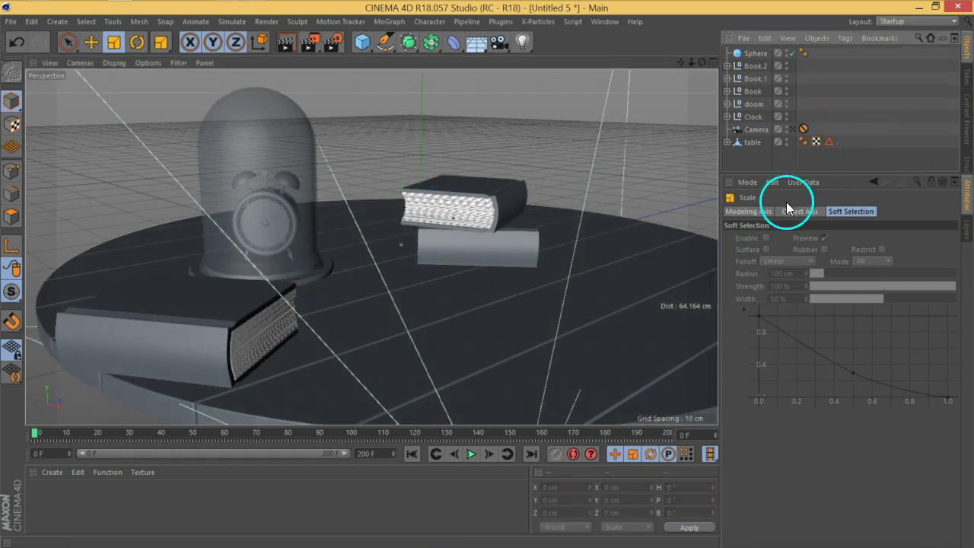
Adjust the sphere's radius for an overall size of 0.4 cm and convert it to an editable polygon object
click(752, 55)
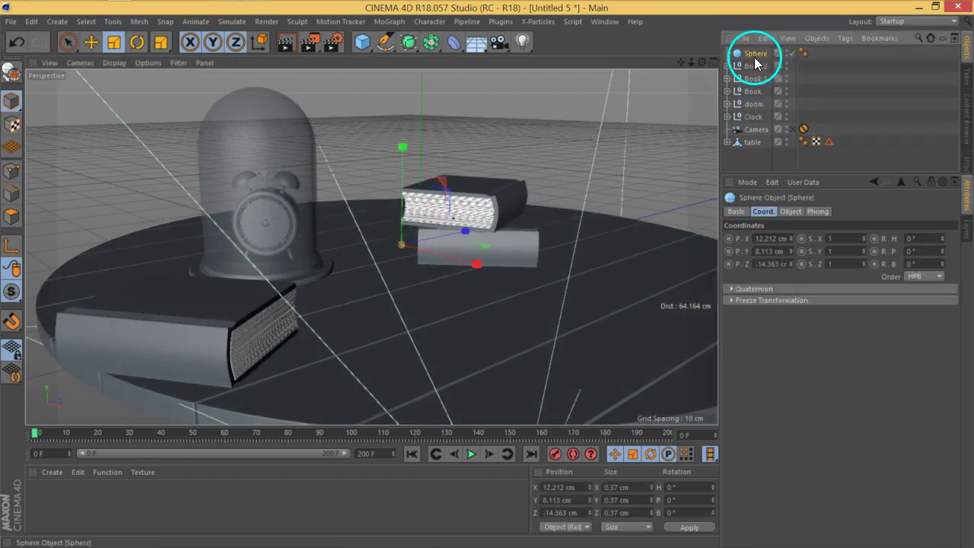
click(790, 210)
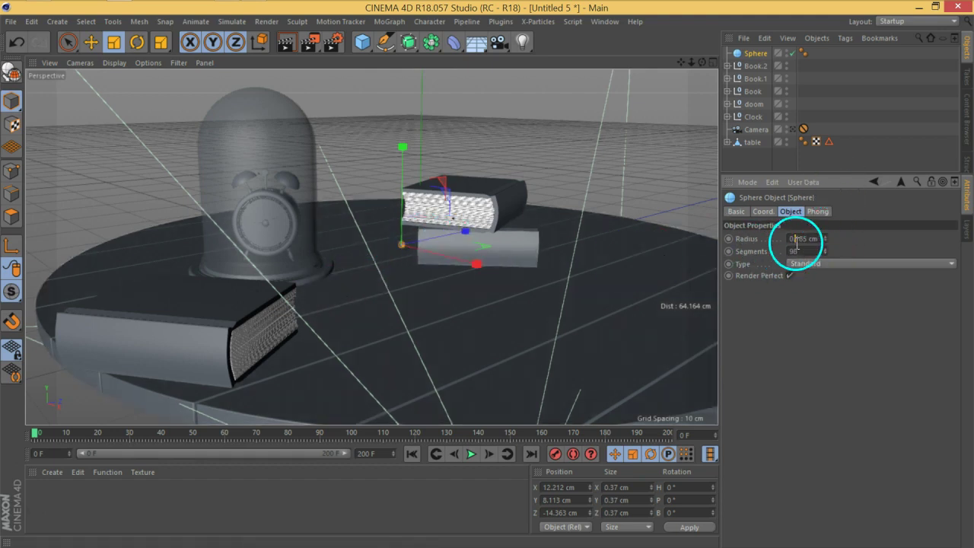
click(885, 82)
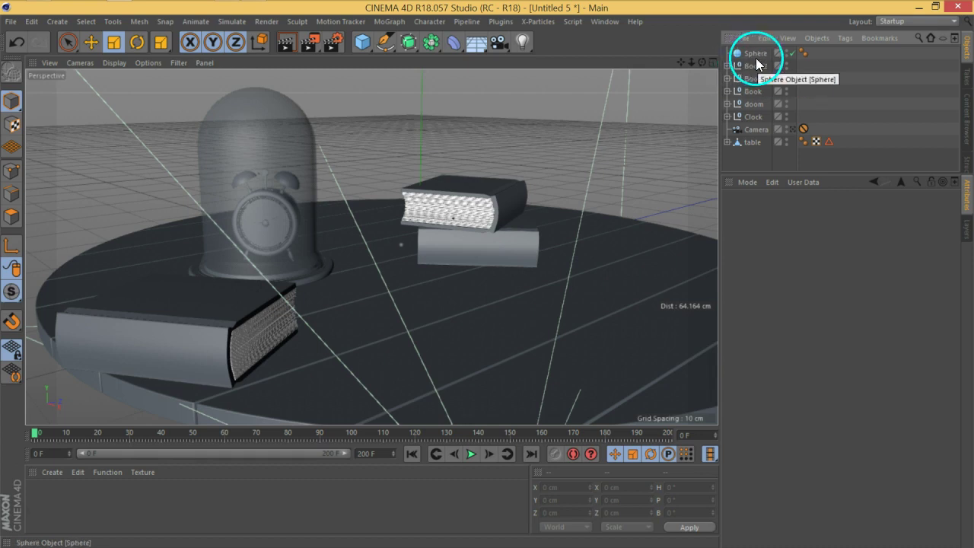
click(753, 54)
click(12, 72)
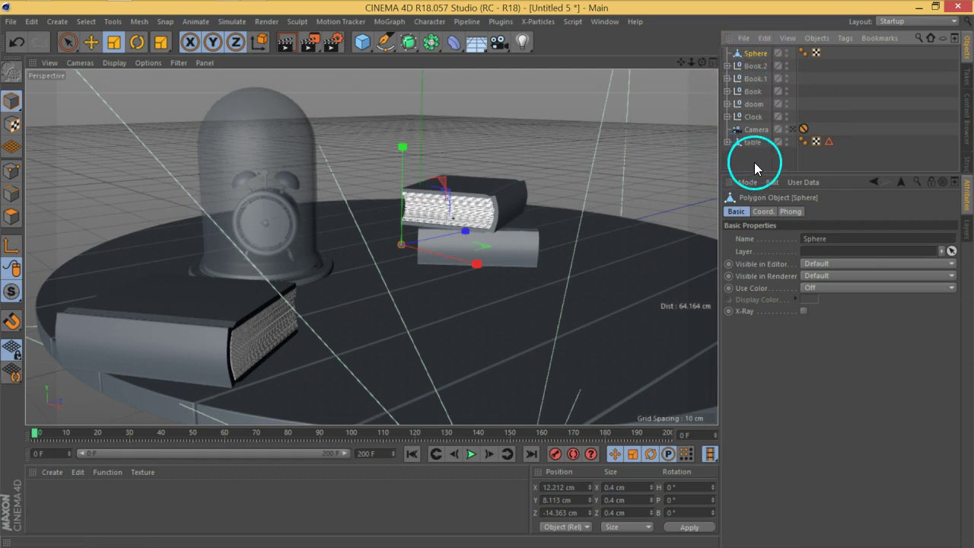
Add a Displacer deformer and place it as a child of the sphere
key(o)
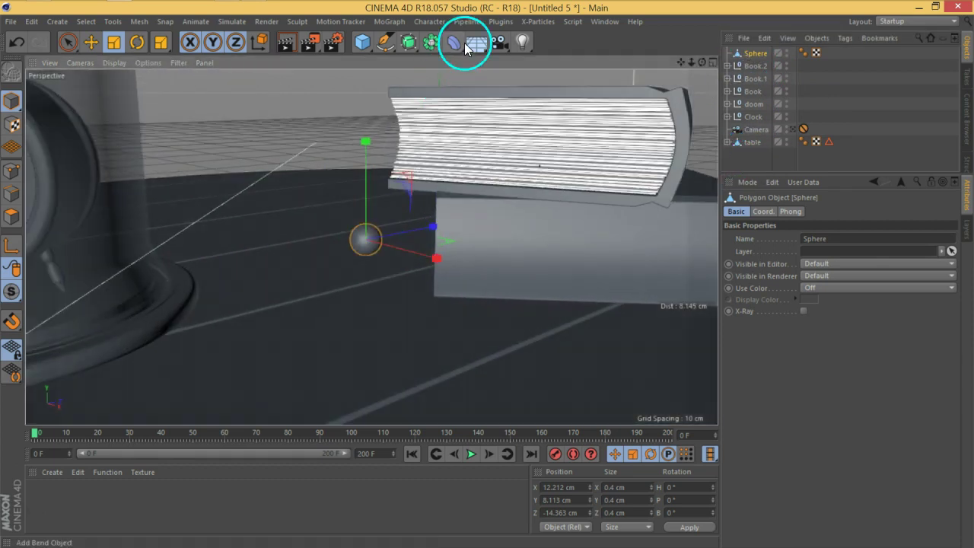
click(457, 43)
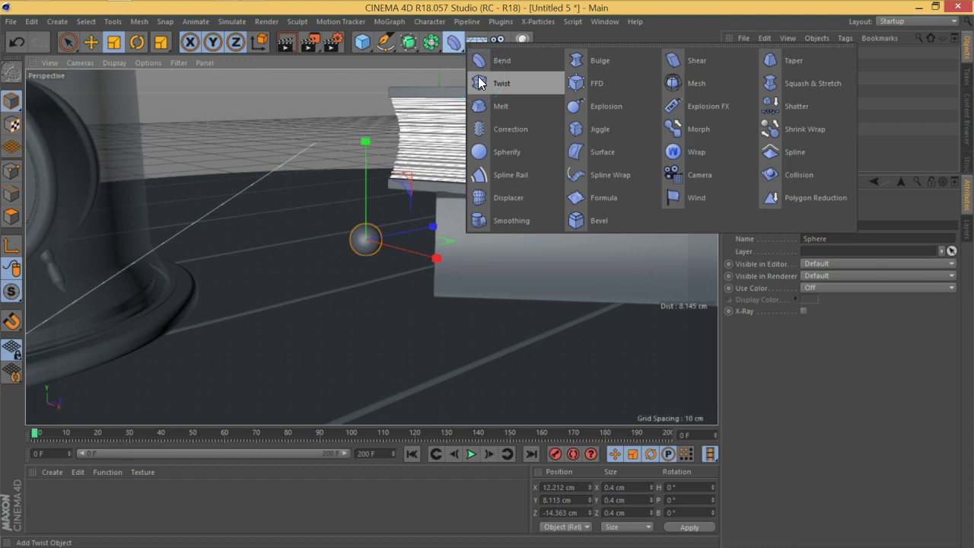
click(510, 190)
drag(756, 54, 750, 68)
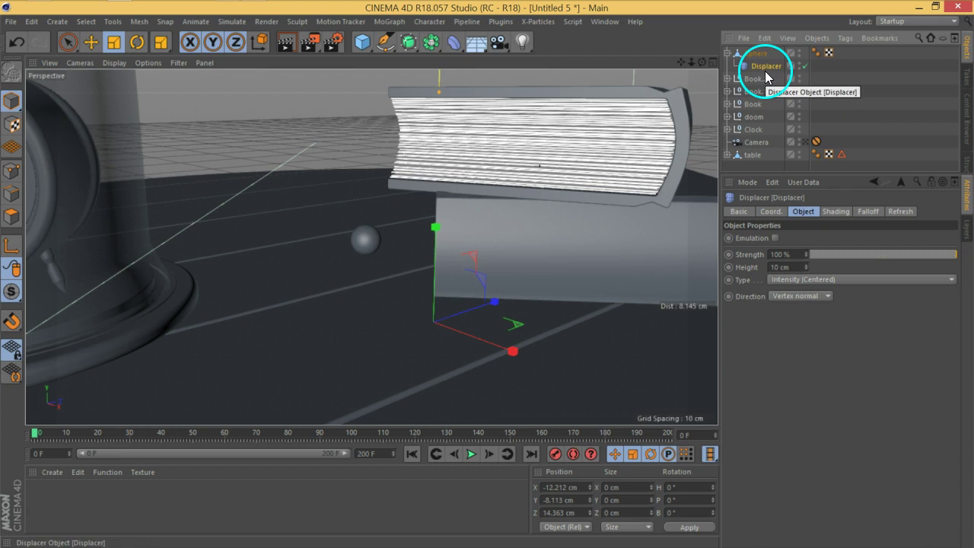
Reset the Displacer's X, Y and Z position to 0 cm so it is centered on the sphere
click(776, 215)
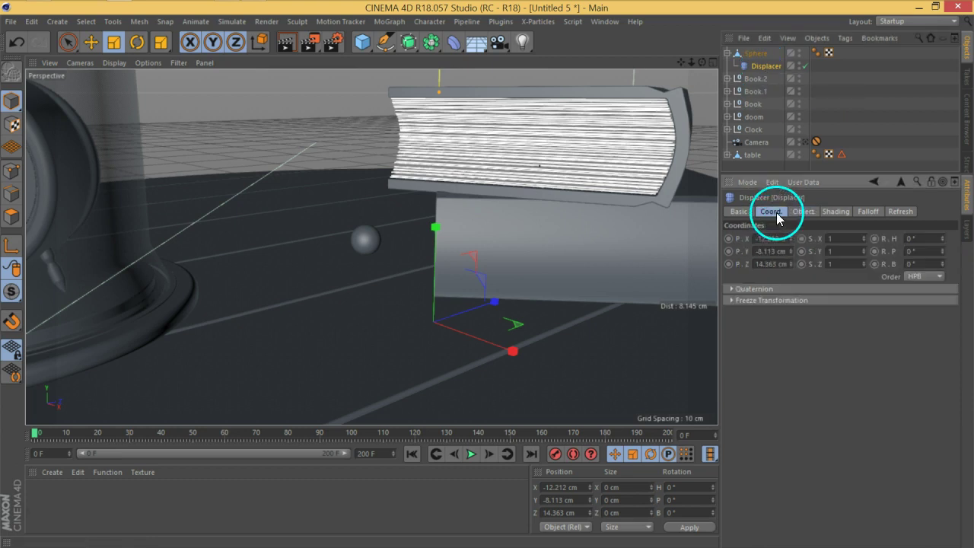
right_click(791, 264)
right_click(791, 251)
right_click(791, 238)
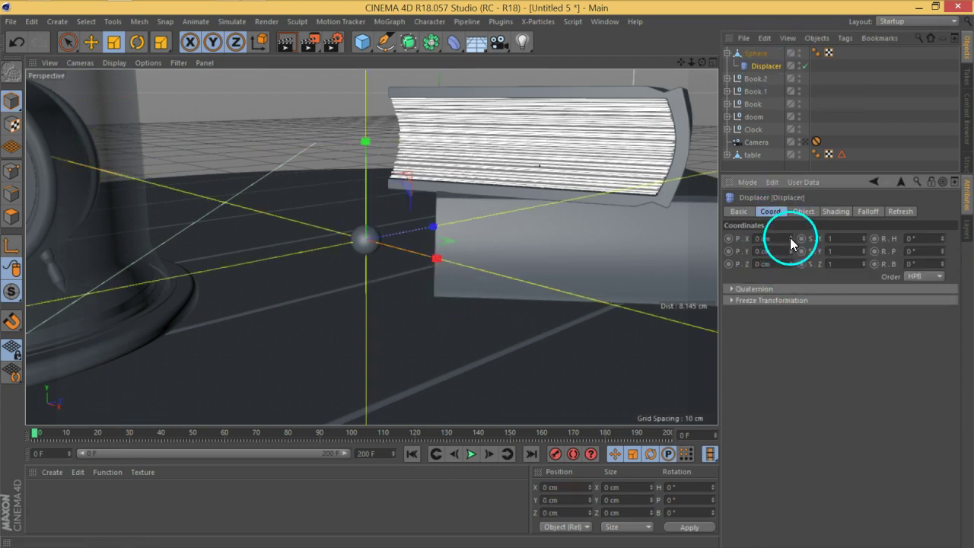
click(845, 93)
Assign a Noise shader to the Displacer and set its global scale to 1%
click(755, 65)
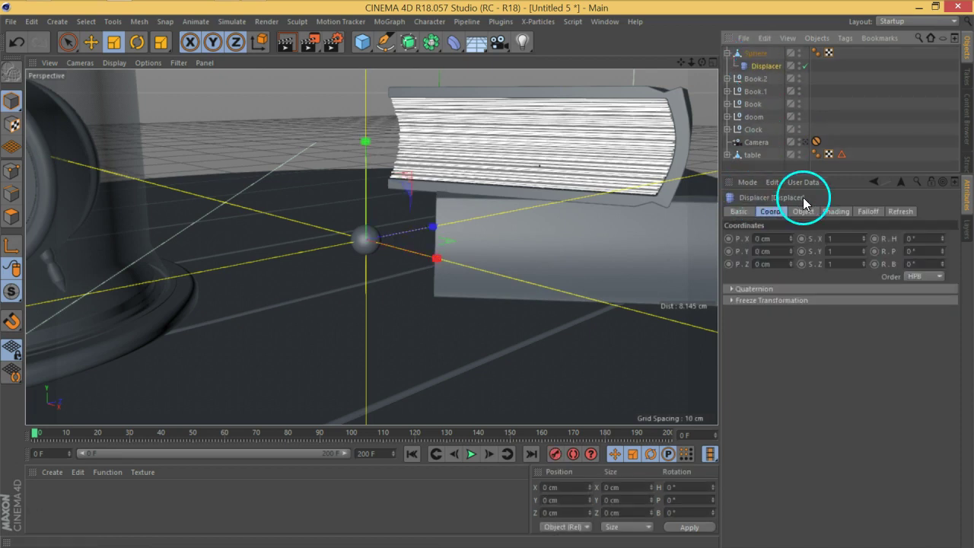
click(837, 215)
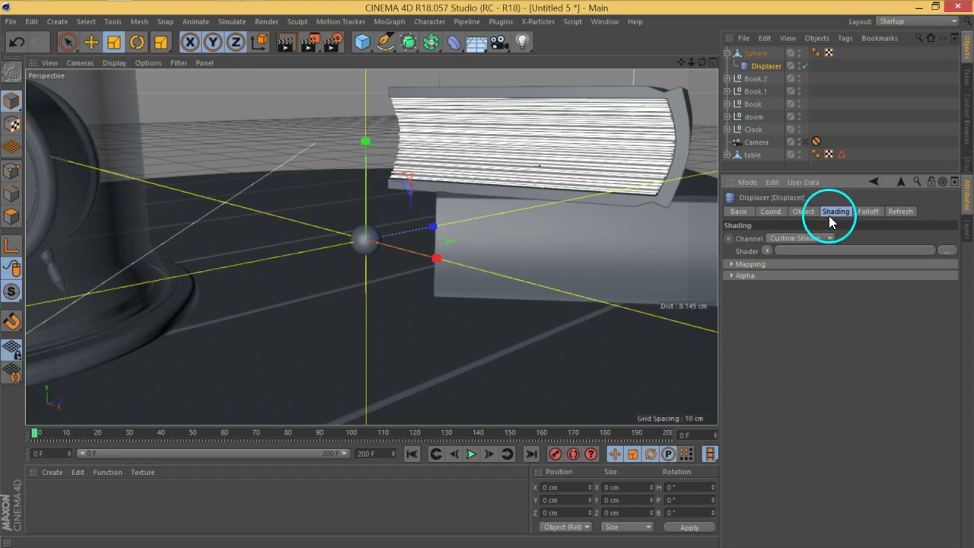
click(767, 252)
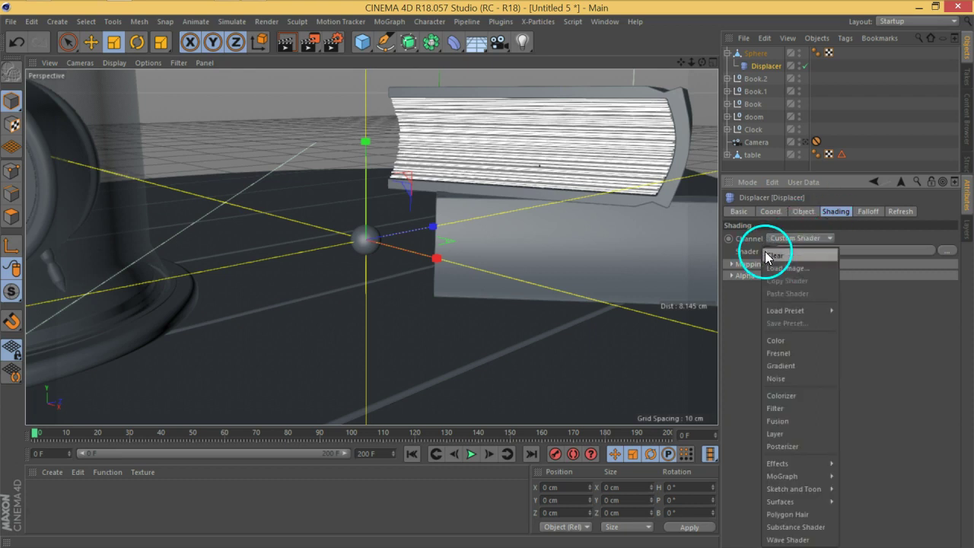
click(786, 378)
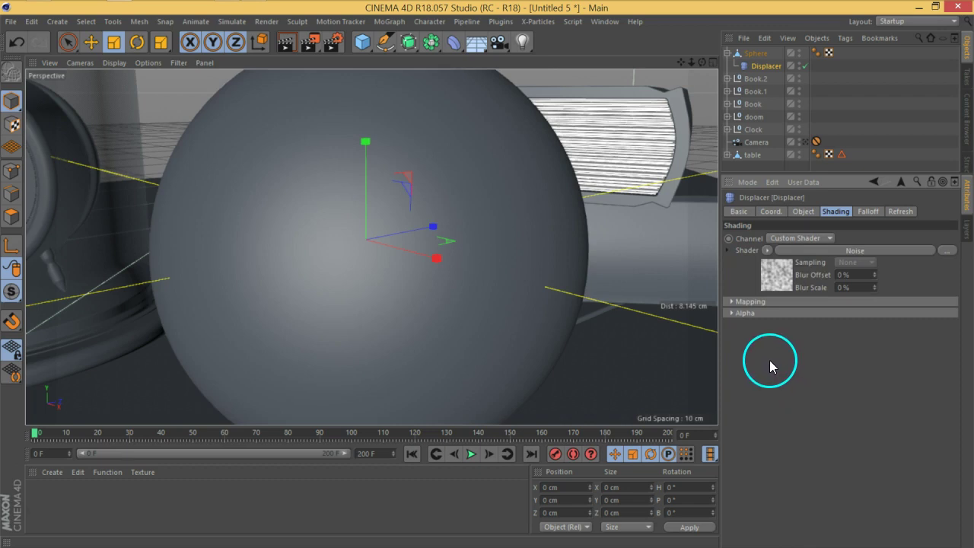
click(775, 287)
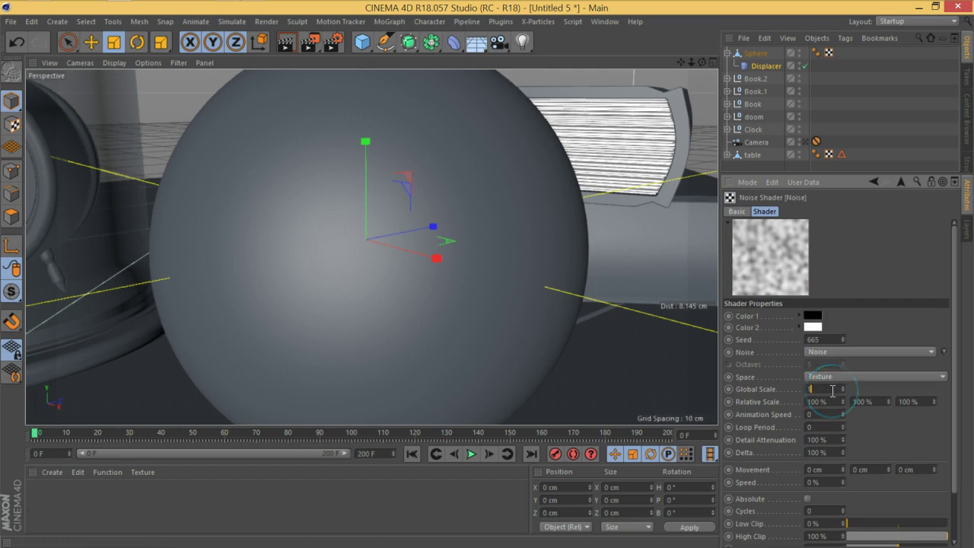
text(1)
key(Return)
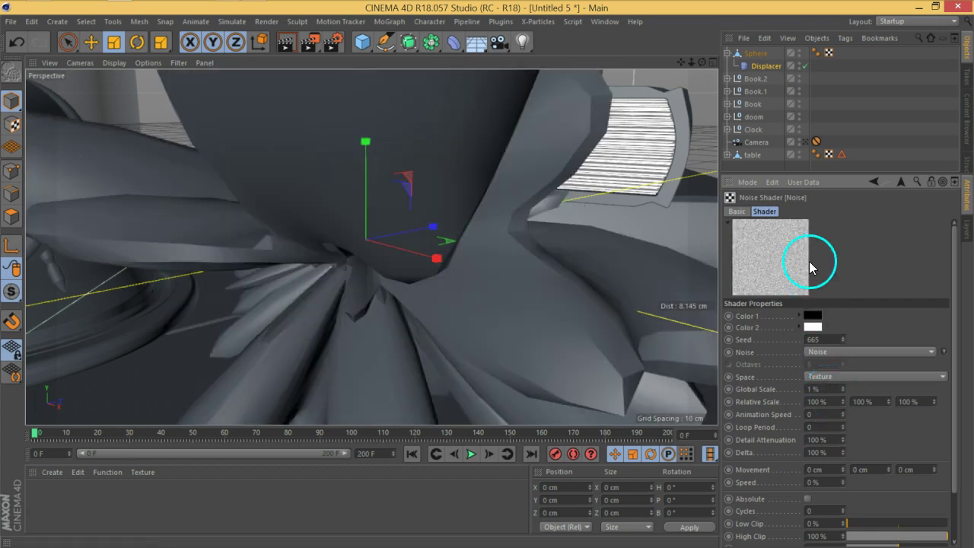
Set the Displacer's height to 0.1 cm
click(761, 65)
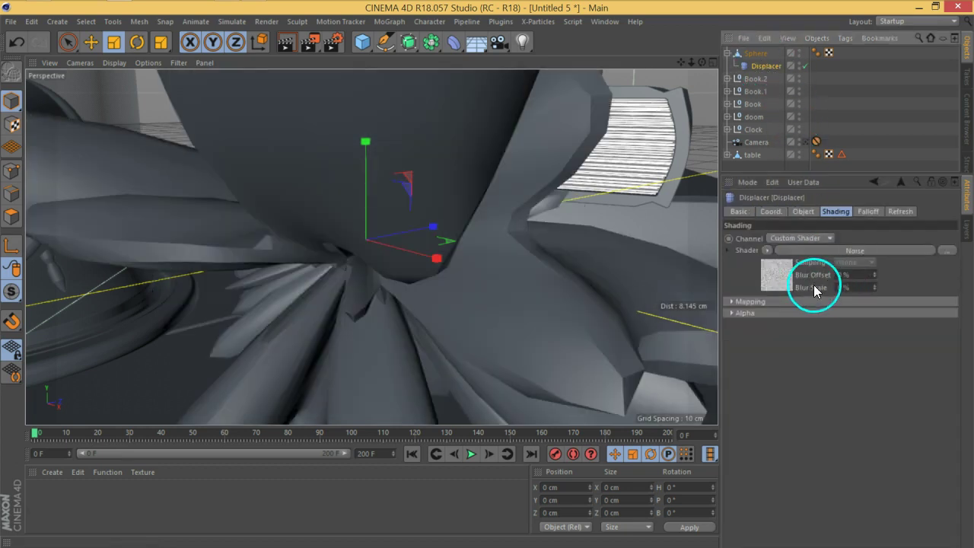
click(803, 211)
double_click(788, 267)
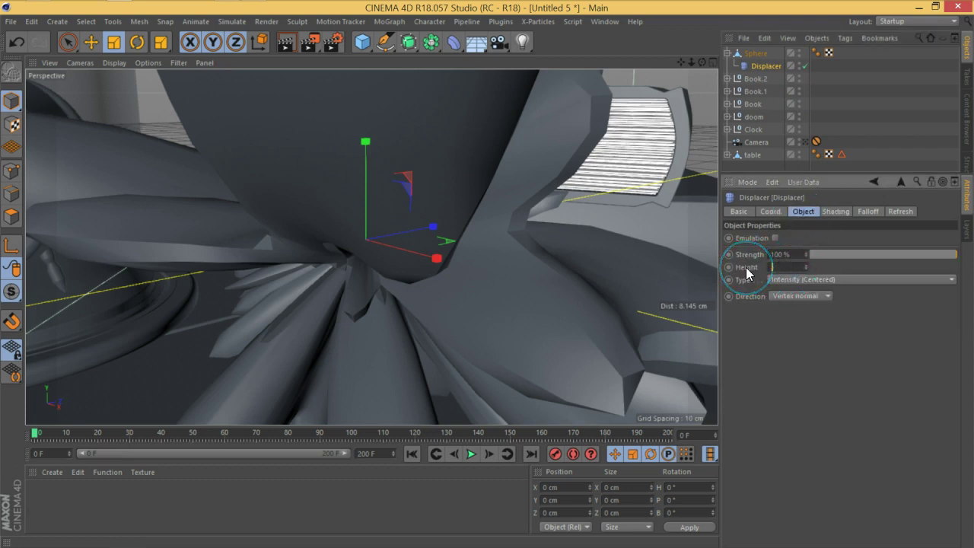
text(0.1)
key(Return)
click(569, 342)
click(808, 281)
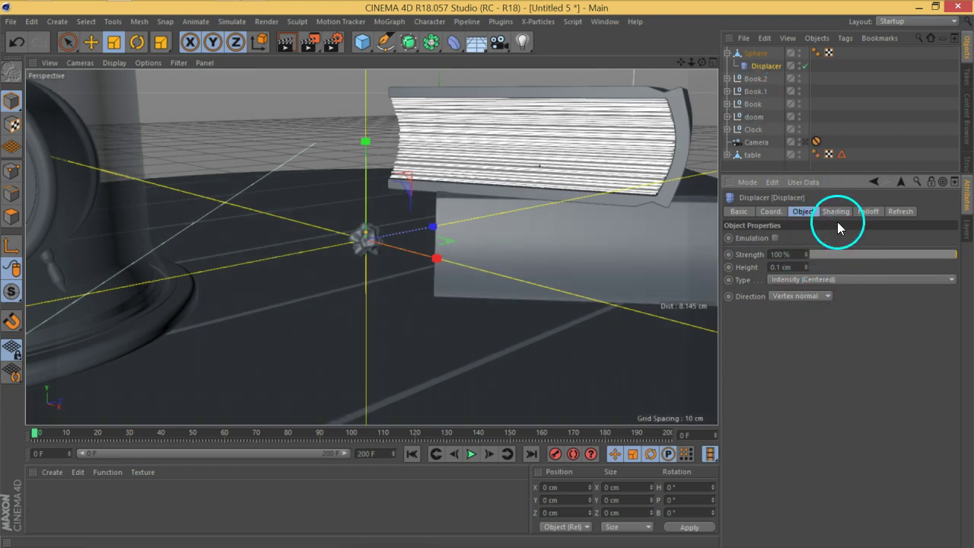
Try noise types from Stupl and Turbulence through to Sparse Convolution in the Displacer's Noise shader
click(837, 227)
click(817, 266)
click(864, 353)
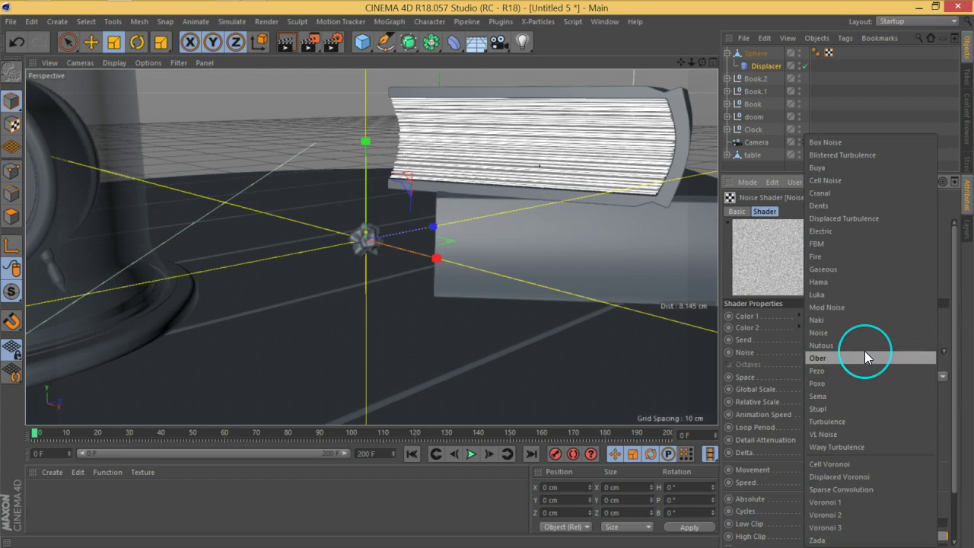
click(832, 408)
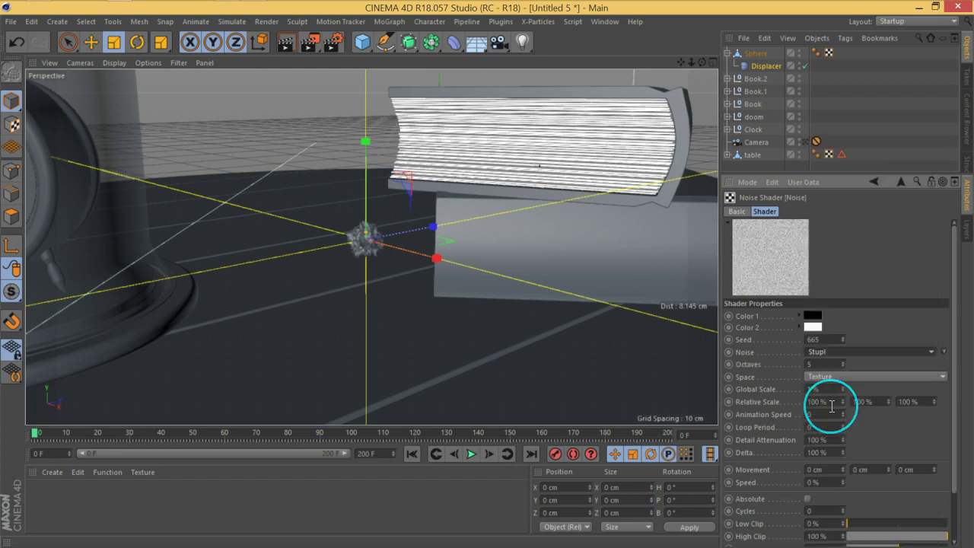
scroll(846, 357, down, 1)
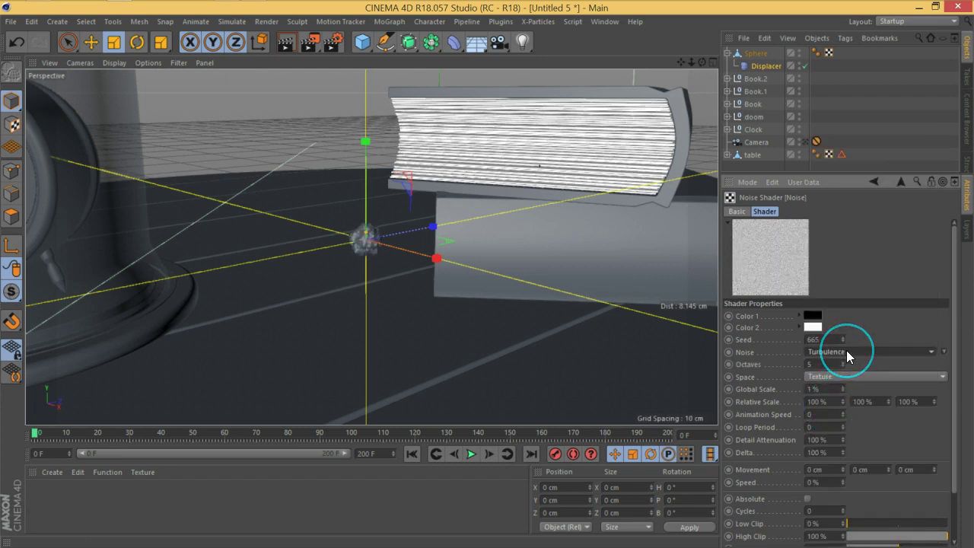
scroll(846, 350, down, 1)
scroll(846, 350, down, 1)
scroll(847, 350, down, 1)
scroll(846, 350, down, 1)
scroll(847, 350, down, 1)
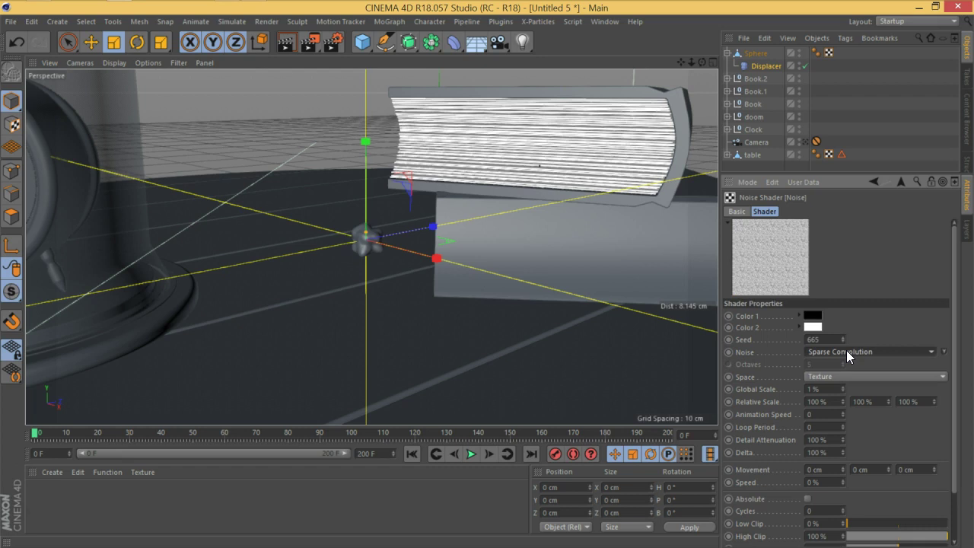
Set the Noise shader's global scale to 5% and its noise type to Luka
drag(841, 388, 844, 337)
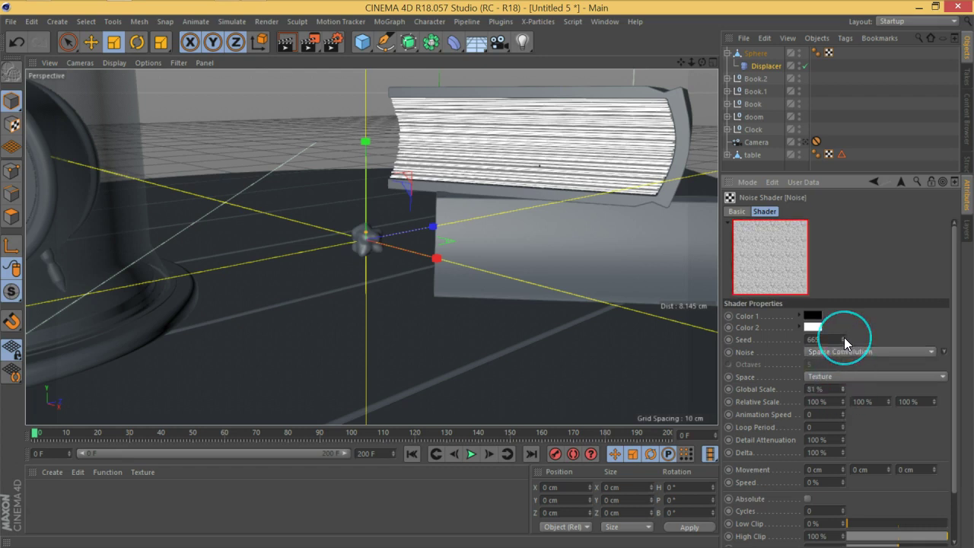
drag(842, 389, 841, 409)
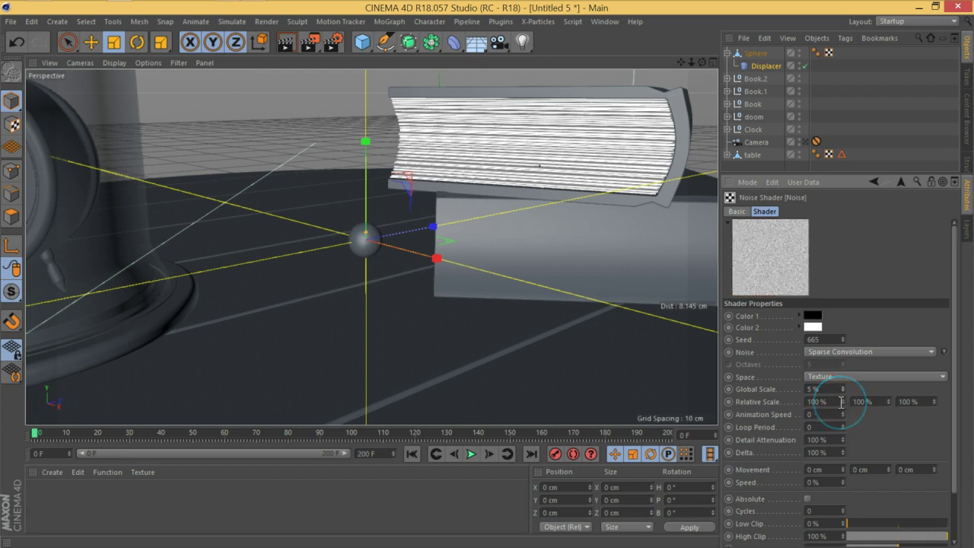
click(844, 352)
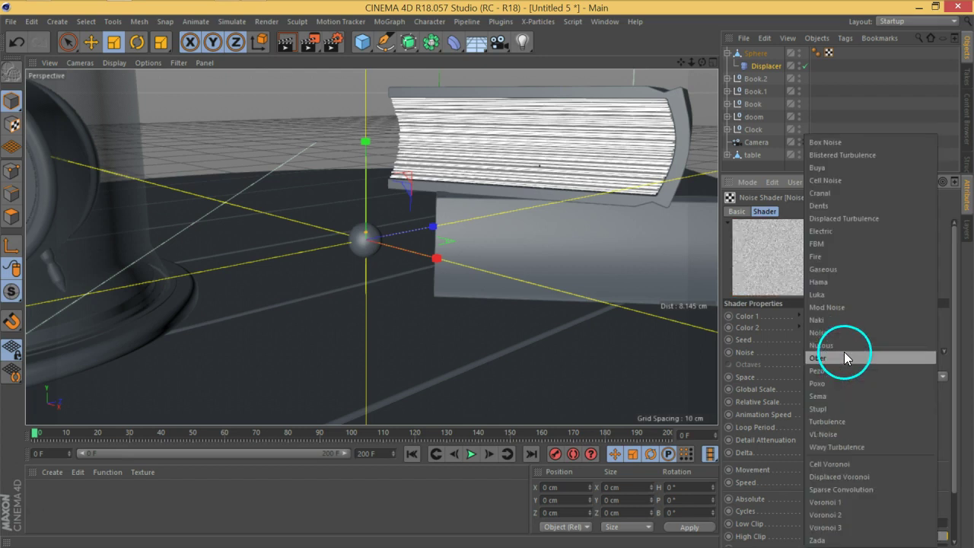
click(826, 294)
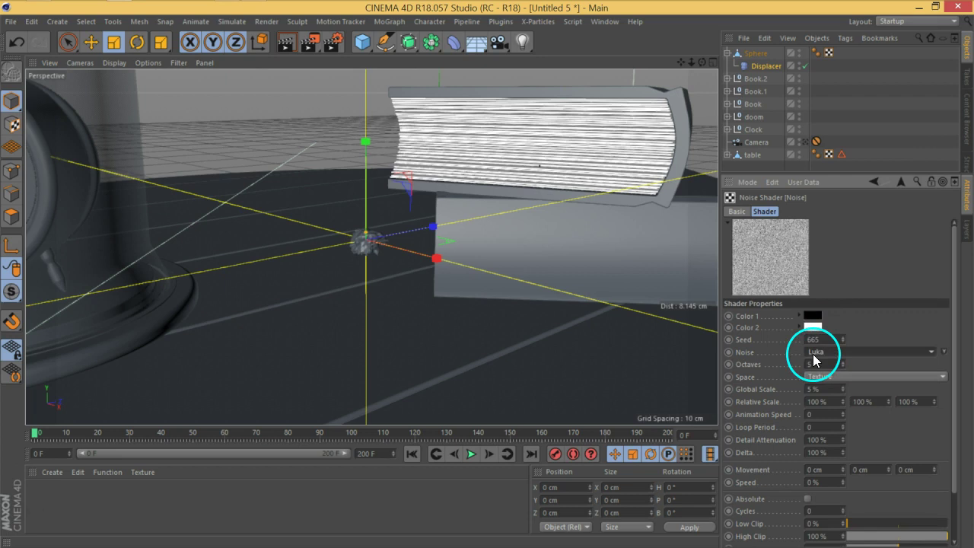
Try raising the Noise shader's global scale to 44% and reducing it to 21%
click(843, 387)
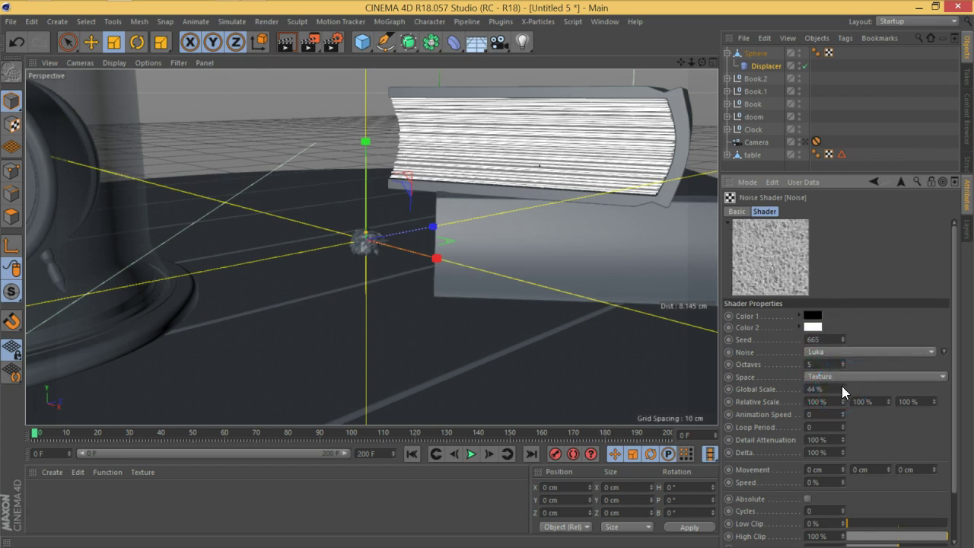
drag(842, 386, 843, 392)
click(788, 85)
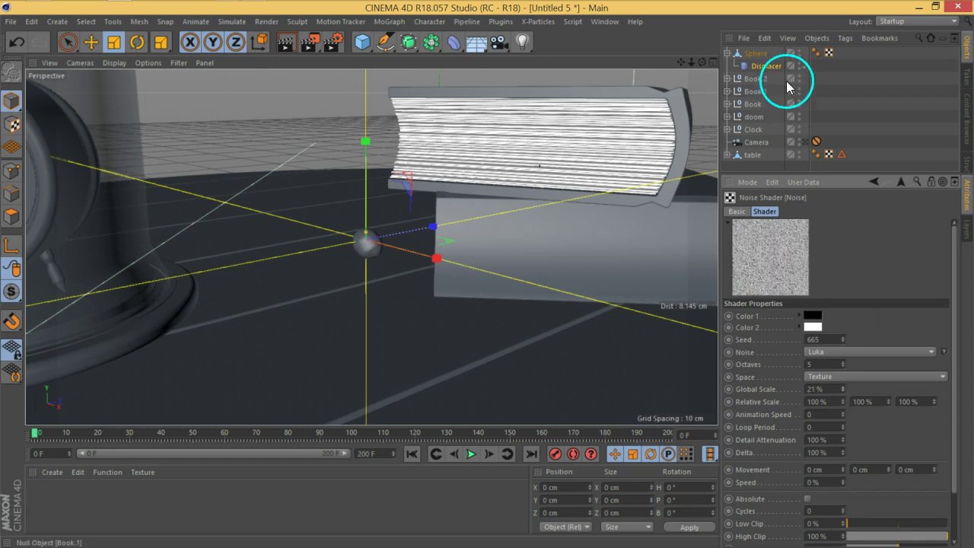
Set the Displacer's displacement type to Intensity
click(750, 55)
click(765, 66)
click(802, 212)
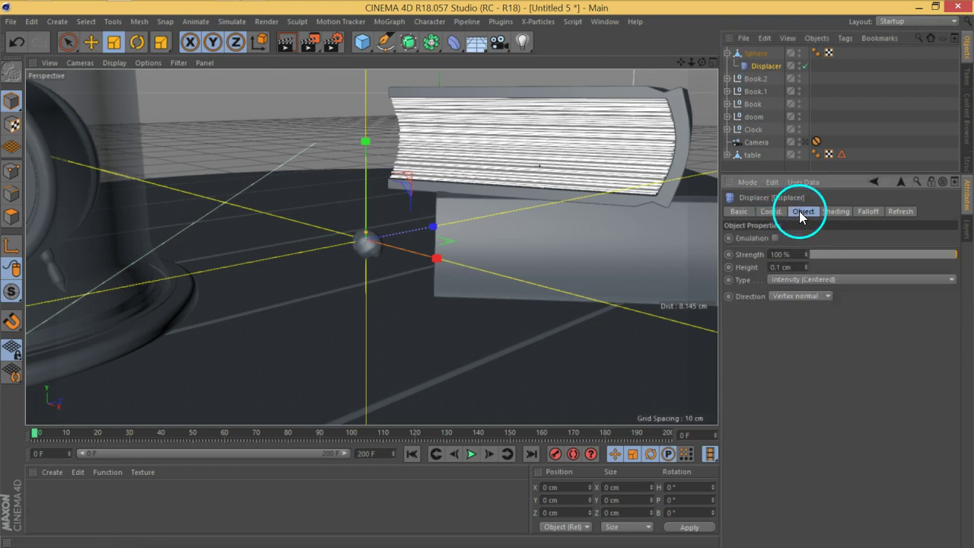
click(780, 280)
click(794, 291)
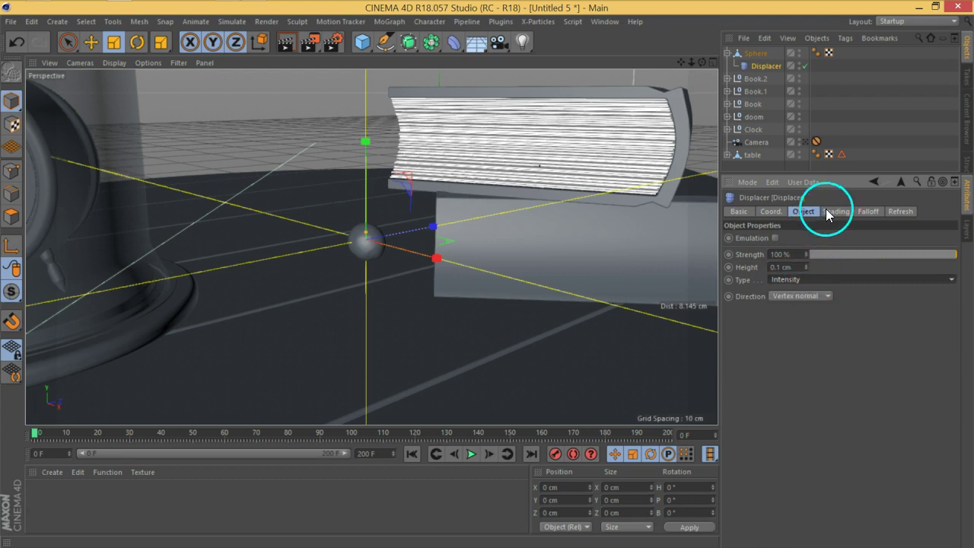
Raise the octaves to 20 and the delta to 321% in the Displacer's Noise shader
click(833, 212)
click(788, 280)
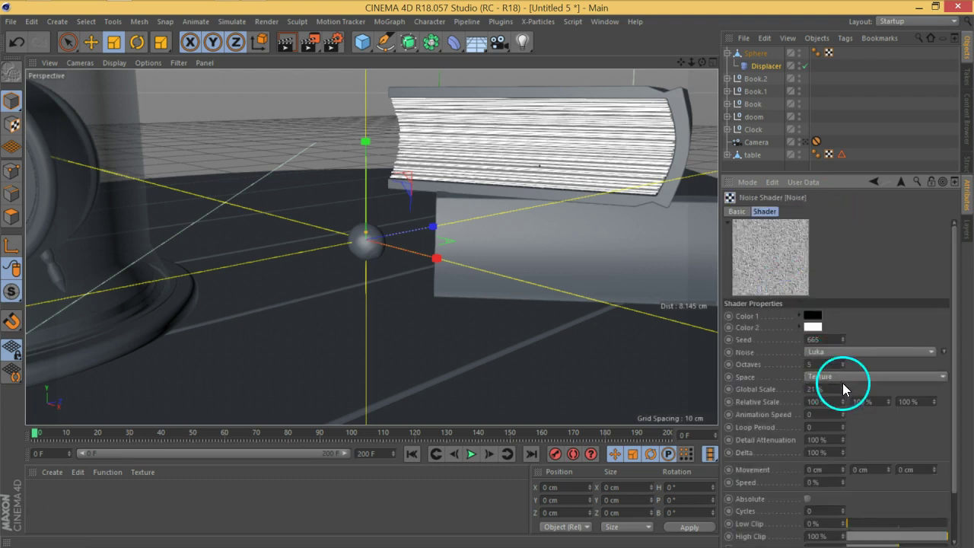
drag(844, 363, 844, 194)
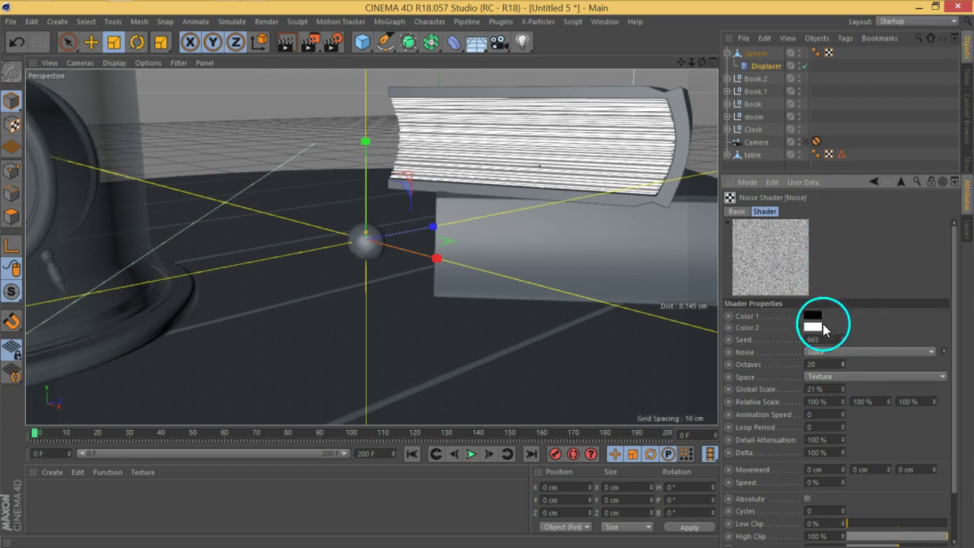
drag(839, 453, 852, 318)
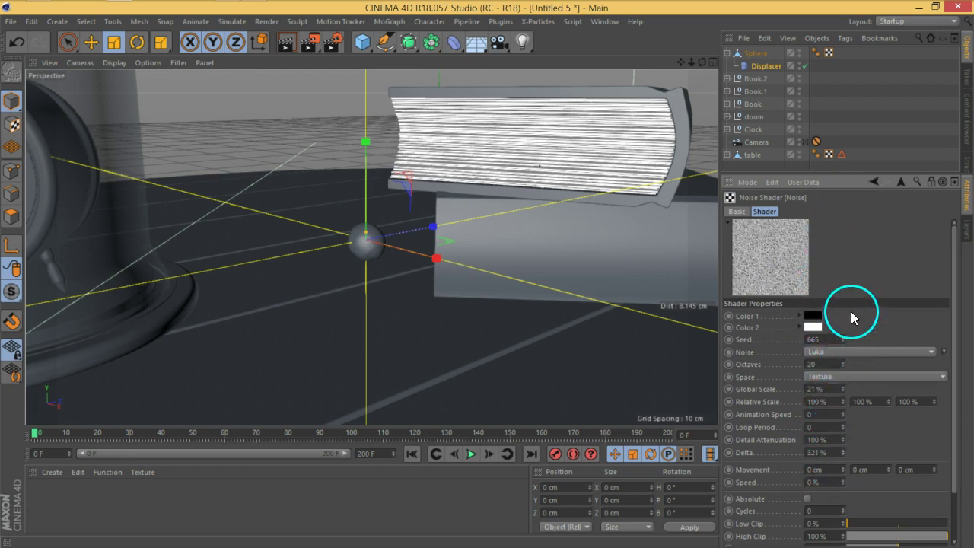
Set the Noise shader's global scale to 6%
click(843, 391)
click(843, 391)
click(844, 391)
click(843, 391)
click(843, 391)
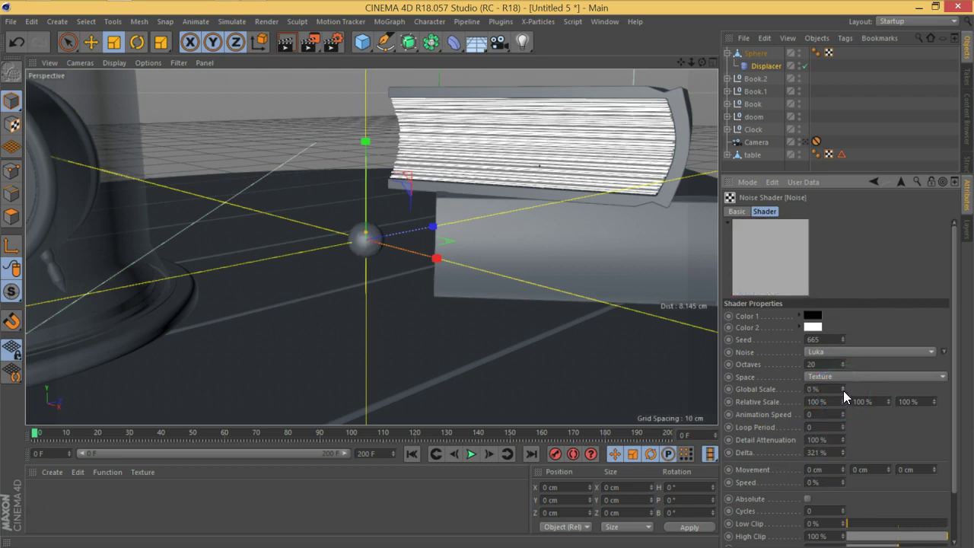
click(844, 387)
click(844, 387)
click(844, 387)
click(844, 386)
click(843, 386)
click(844, 387)
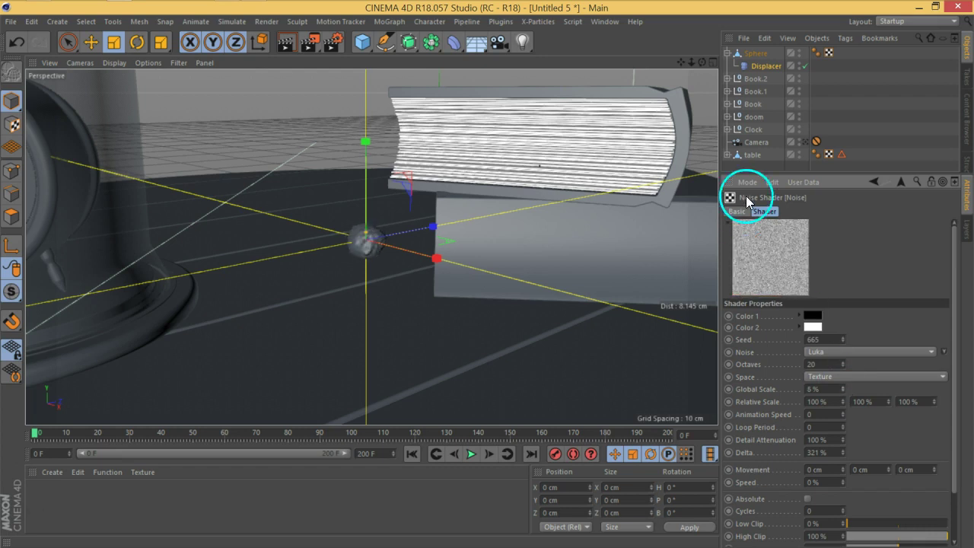
Bake the displaced sphere into a new mesh with Current State to Object and rename the copy rock01
click(754, 54)
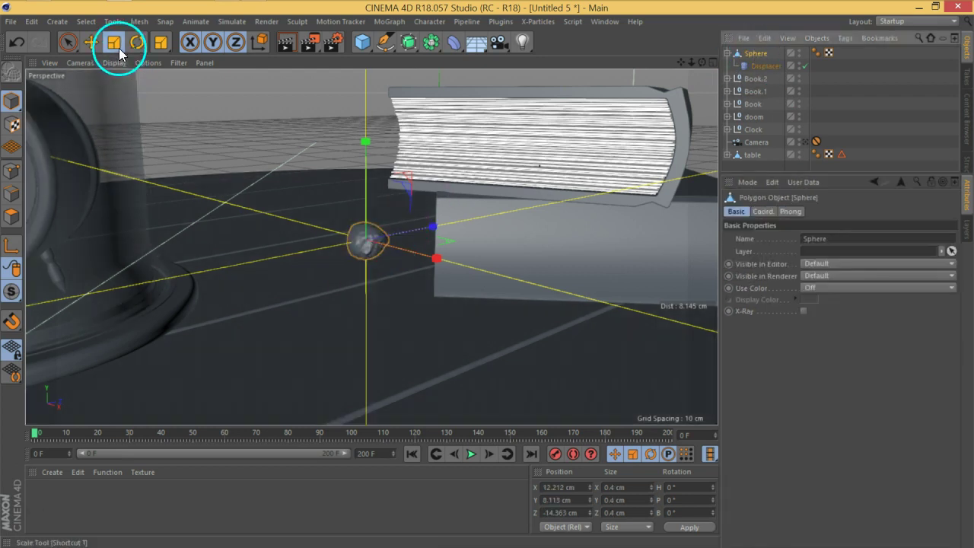
right_click(757, 56)
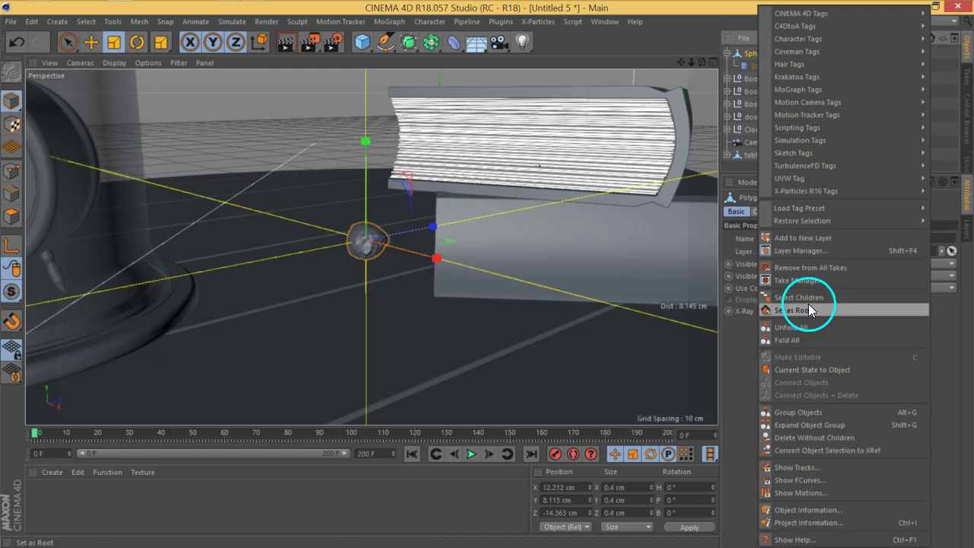
click(819, 372)
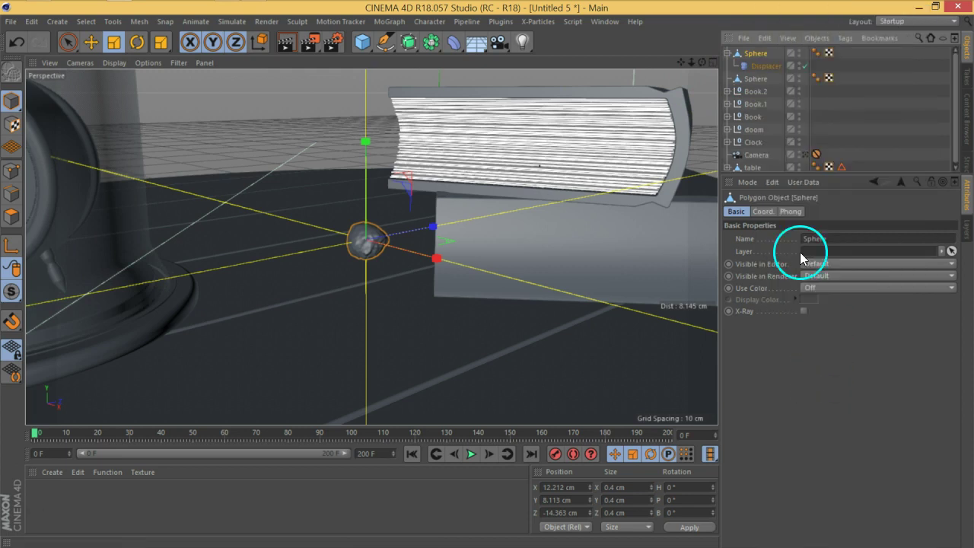
double_click(758, 79)
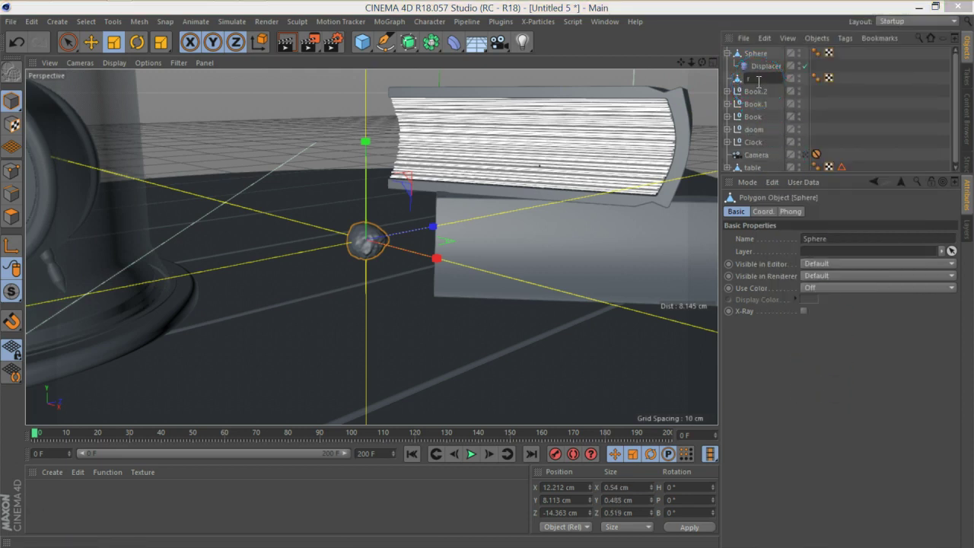
text(rock01)
key(Return)
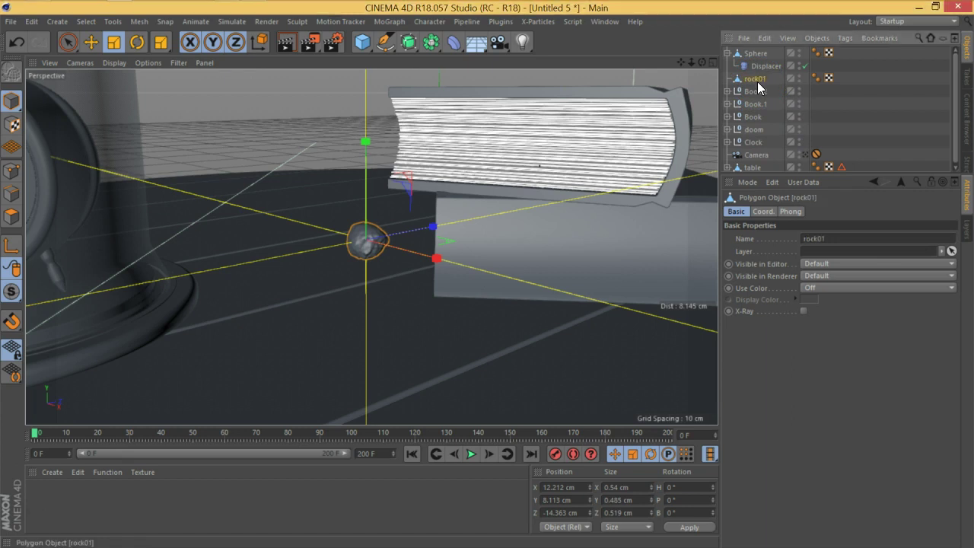
Move the original sphere along its Z axis away from rock01, to about -13.24 cm
click(764, 55)
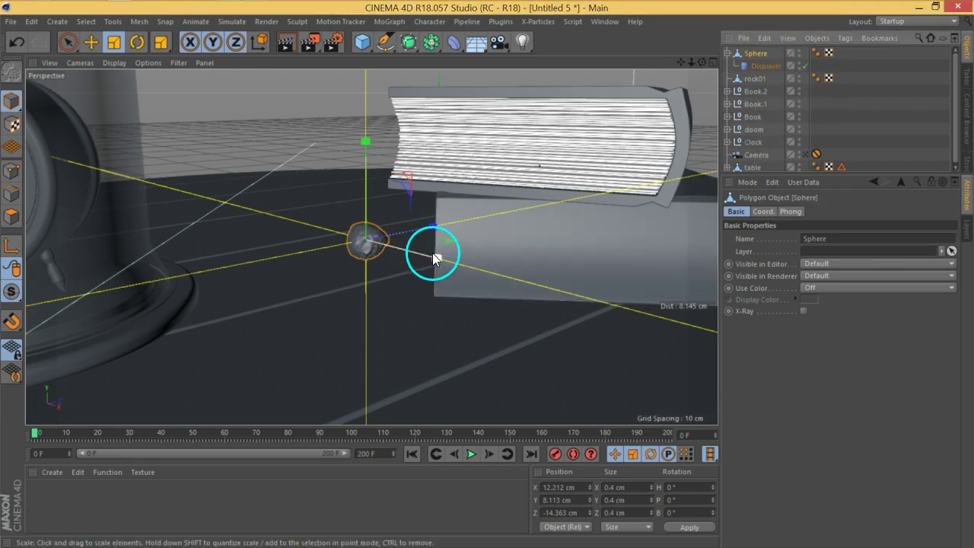
click(90, 43)
drag(420, 232, 487, 218)
Set the seed to 664 and the noise type to Naki in the Displacer's Noise shader
click(766, 67)
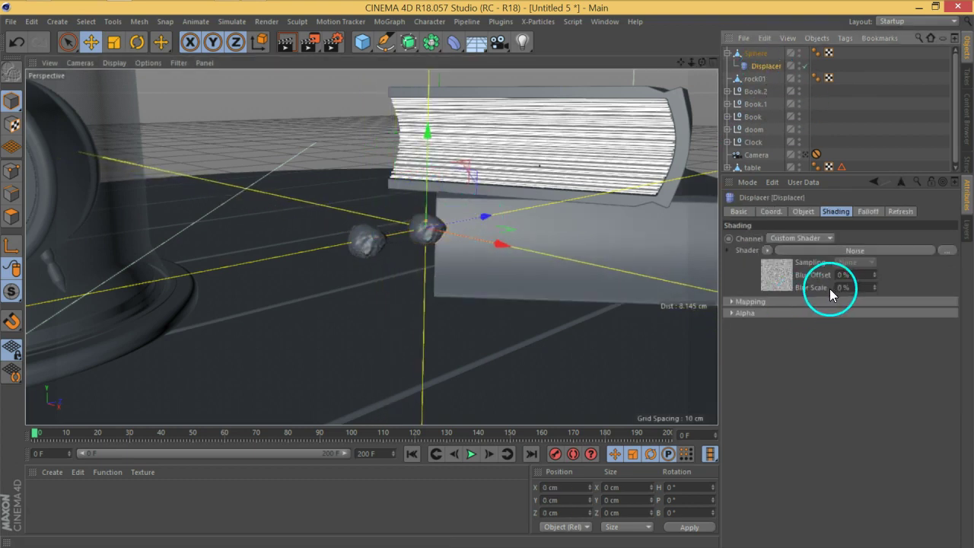
click(783, 278)
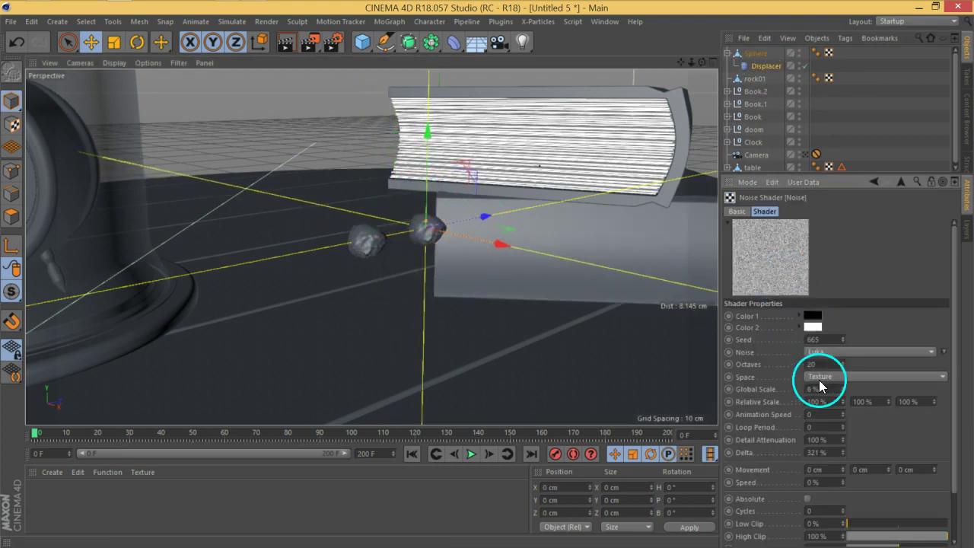
click(843, 341)
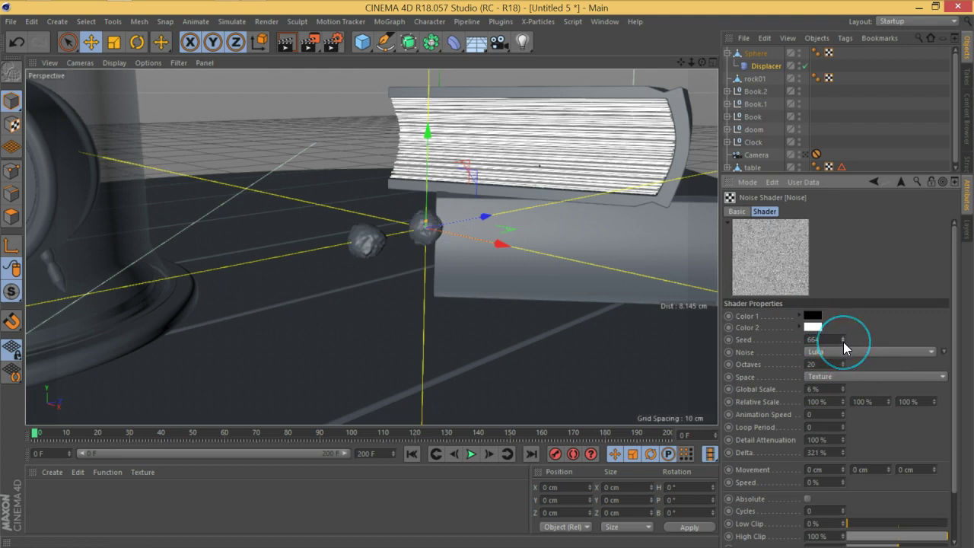
click(845, 350)
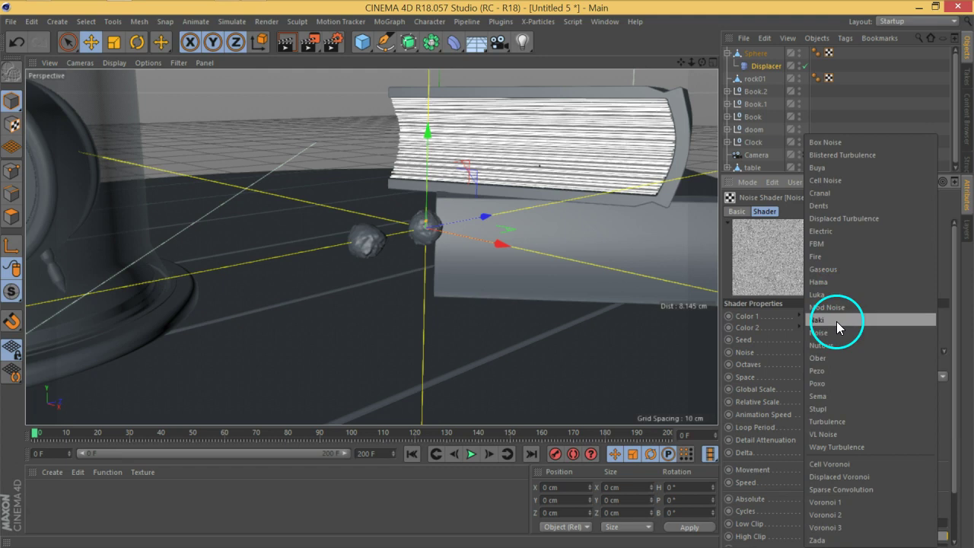
click(836, 322)
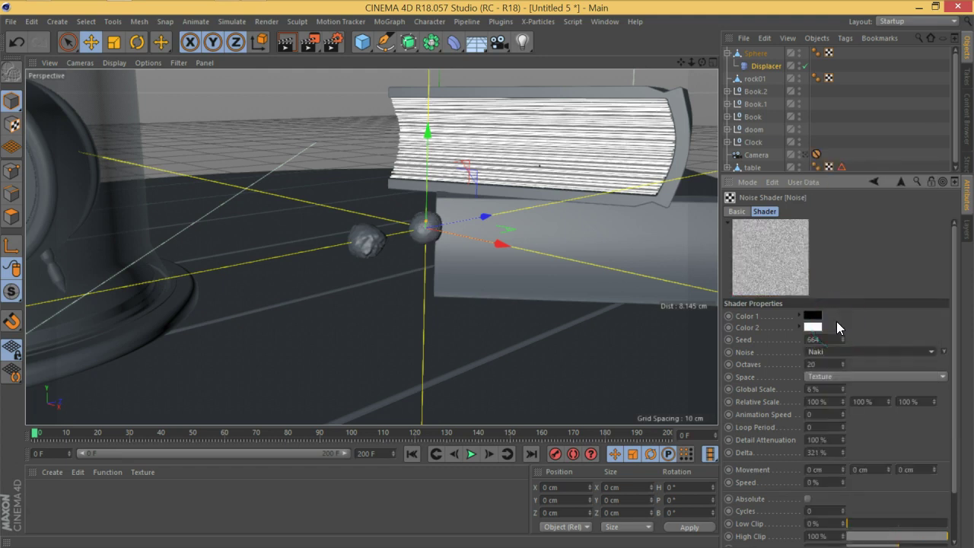
Reduce the Naki noise's global scale to 1%
click(843, 392)
click(843, 392)
click(843, 392)
click(844, 392)
click(842, 392)
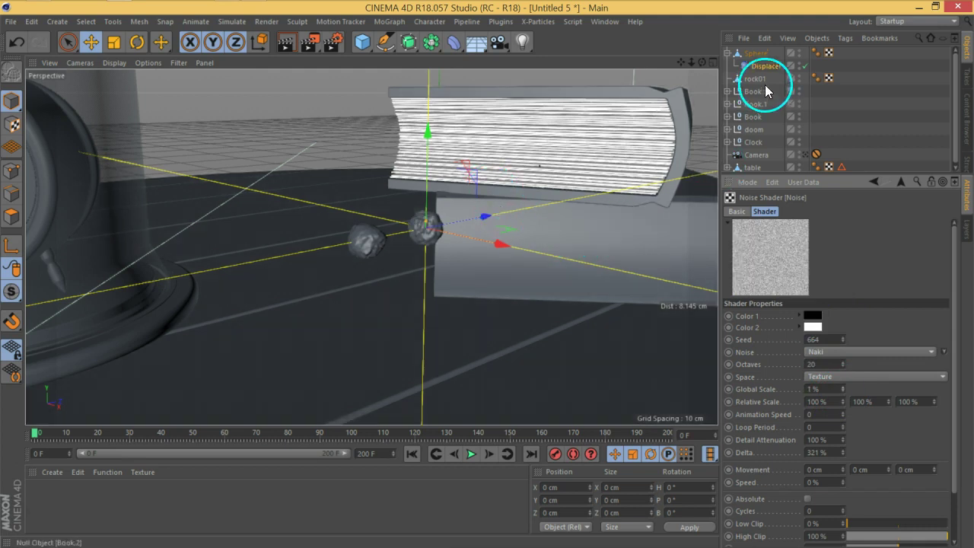
Bake a second rock from the sphere with Current State to Object and move the original along Z to about -15.52 cm, past rock01
click(757, 55)
click(837, 104)
click(755, 53)
right_click(755, 56)
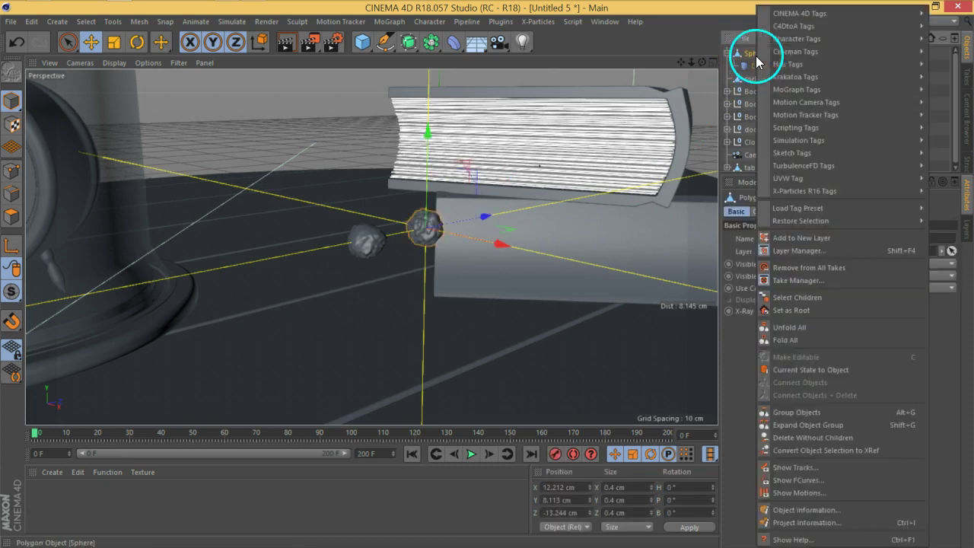
click(796, 373)
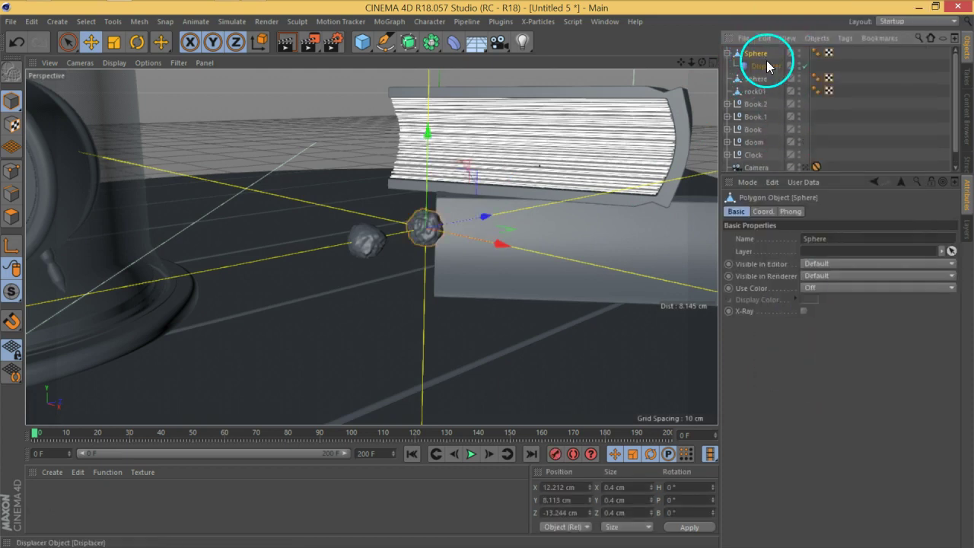
drag(484, 216, 363, 240)
Try Wavy Turbulence in the Displacer's Noise shader, and settle on FBM noise with a global scale of 4%
click(828, 68)
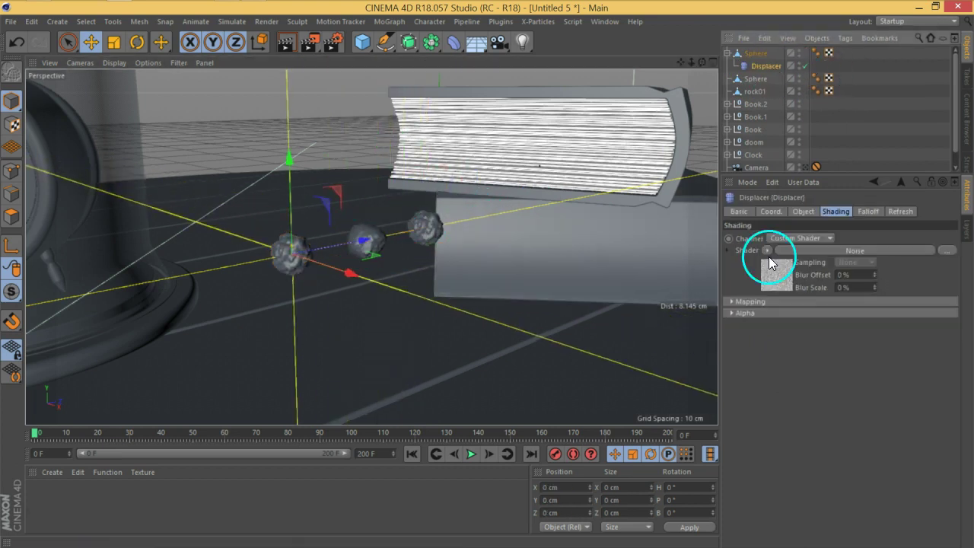
click(833, 252)
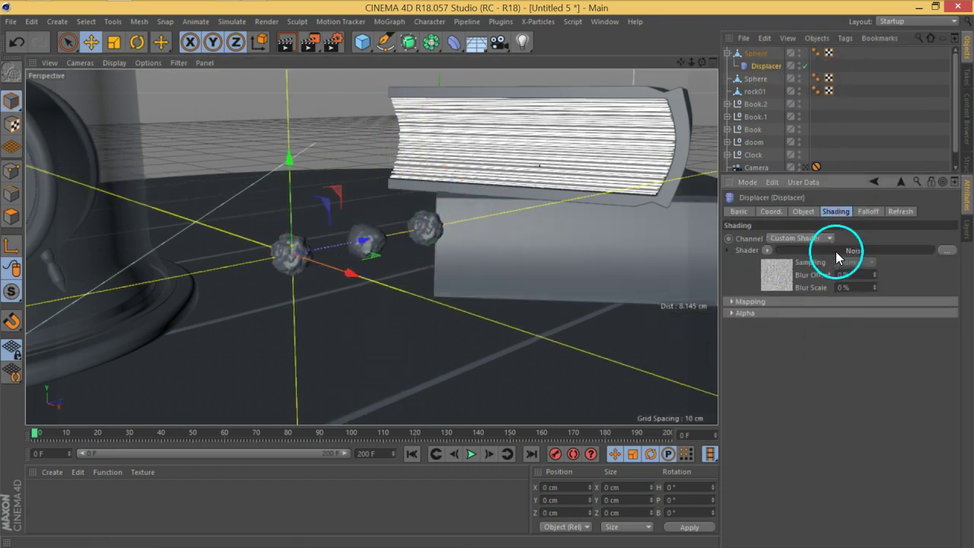
click(848, 352)
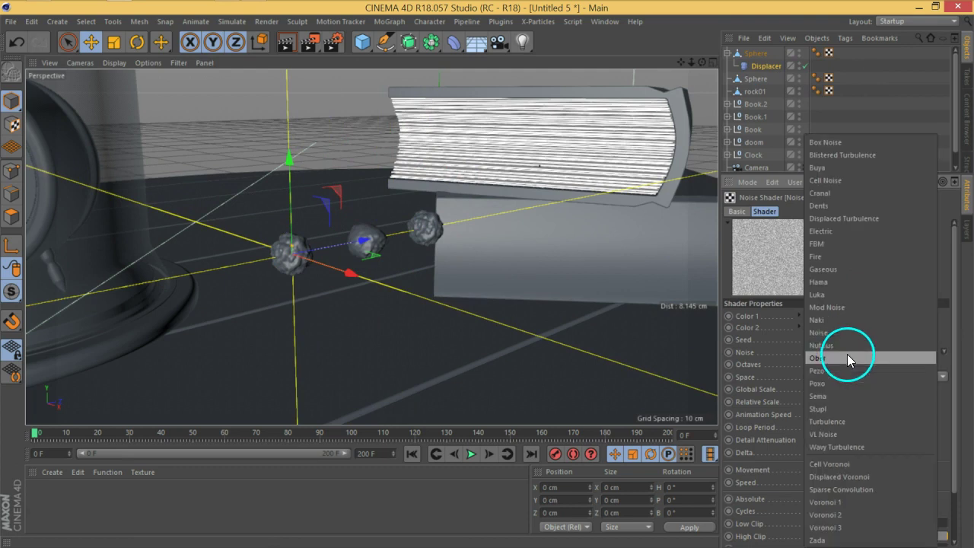
click(859, 446)
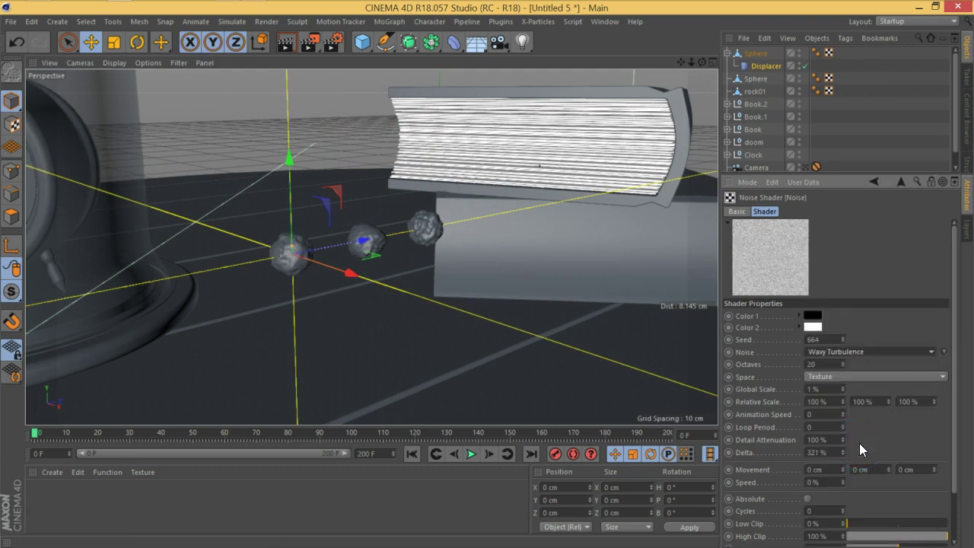
click(857, 351)
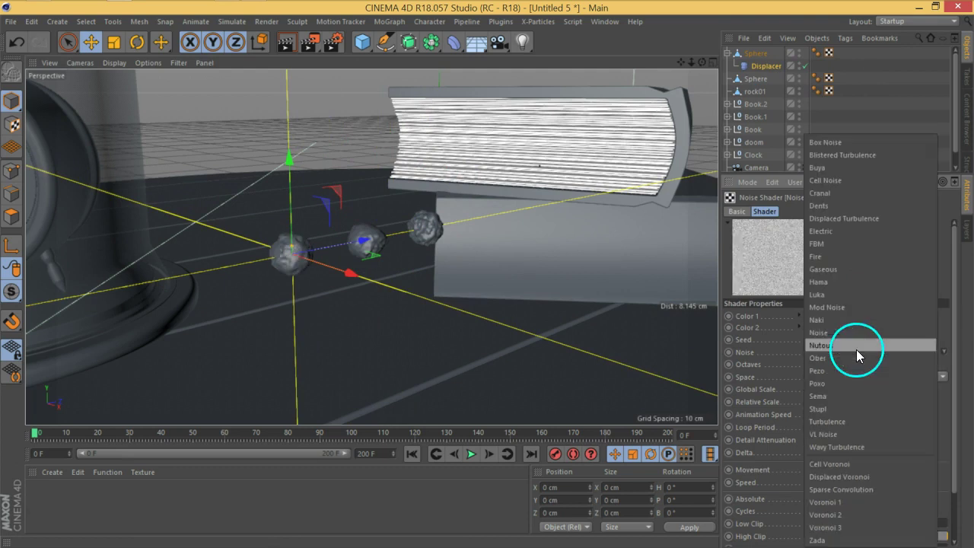
click(854, 244)
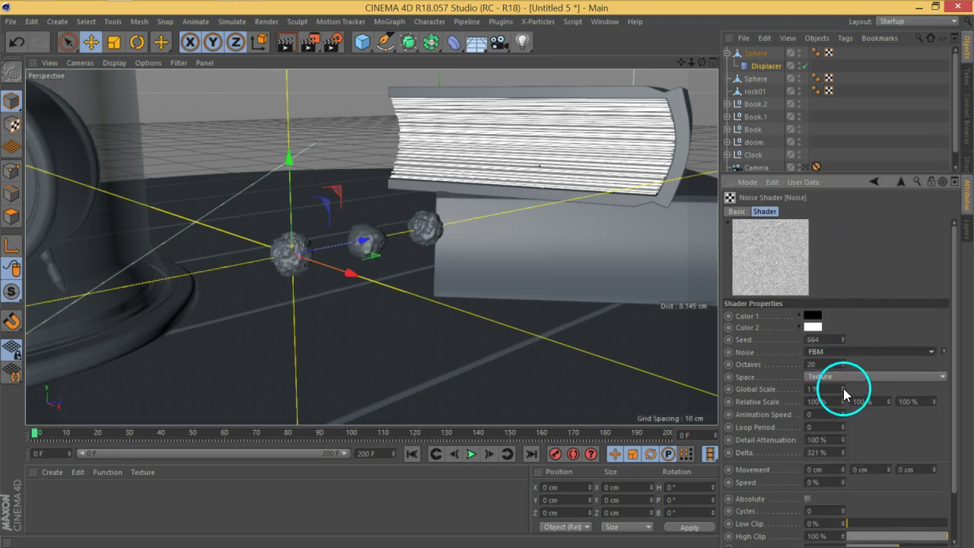
click(843, 387)
click(843, 387)
click(843, 387)
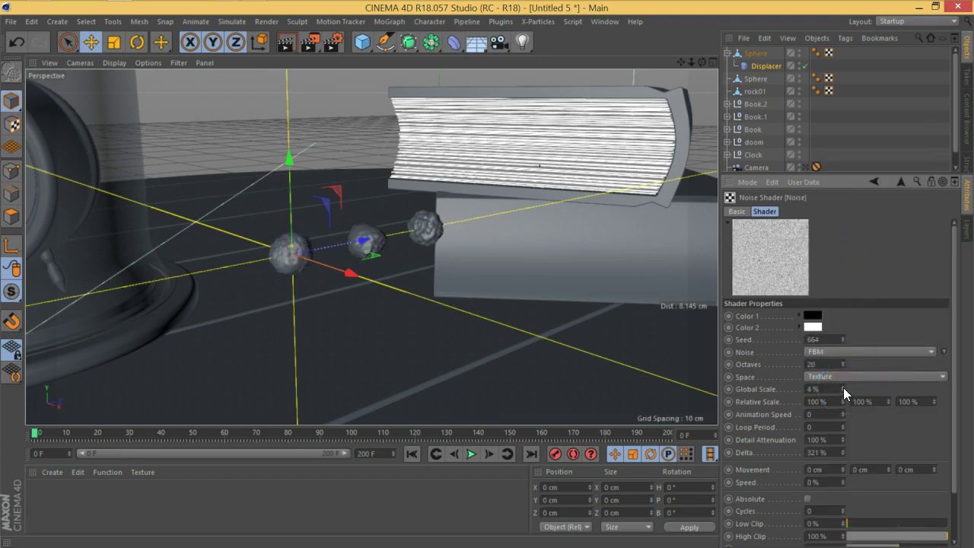
Set the Displacer's height to 0.2 cm
click(761, 65)
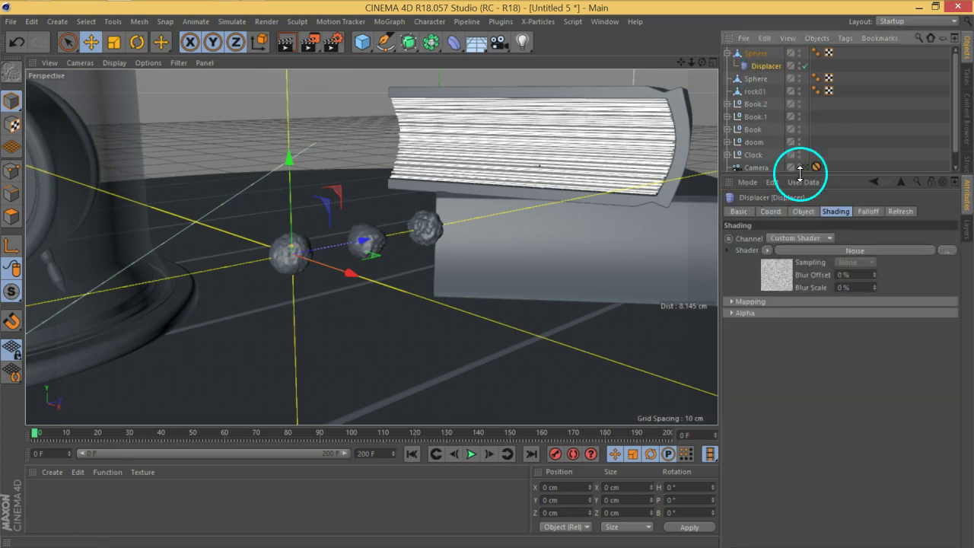
click(805, 212)
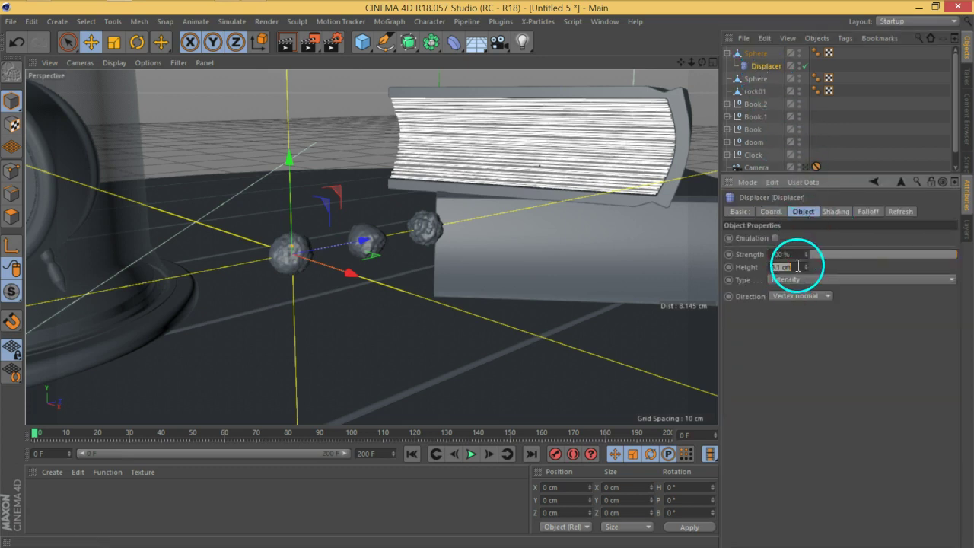
text(0.2)
key(Return)
Try another displacement type on the Displacer and return it to Intensity
click(800, 280)
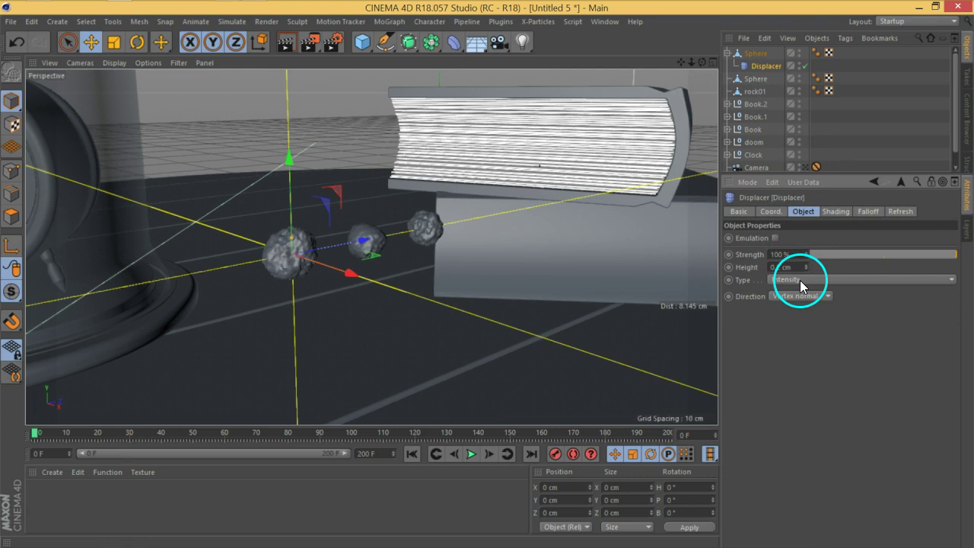
click(804, 305)
click(807, 280)
click(808, 289)
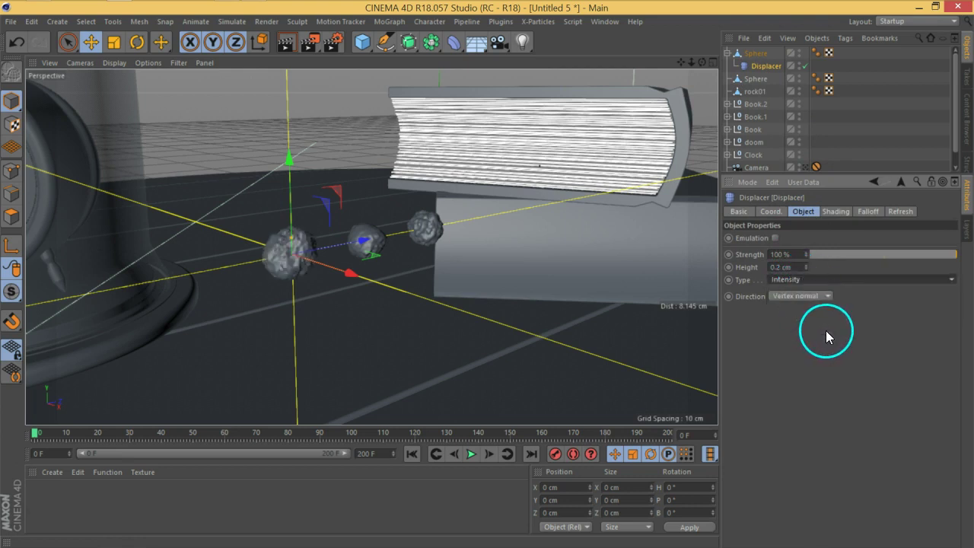
Switch the Displacer's Noise shader to Dents with a global scale of 2%
click(757, 53)
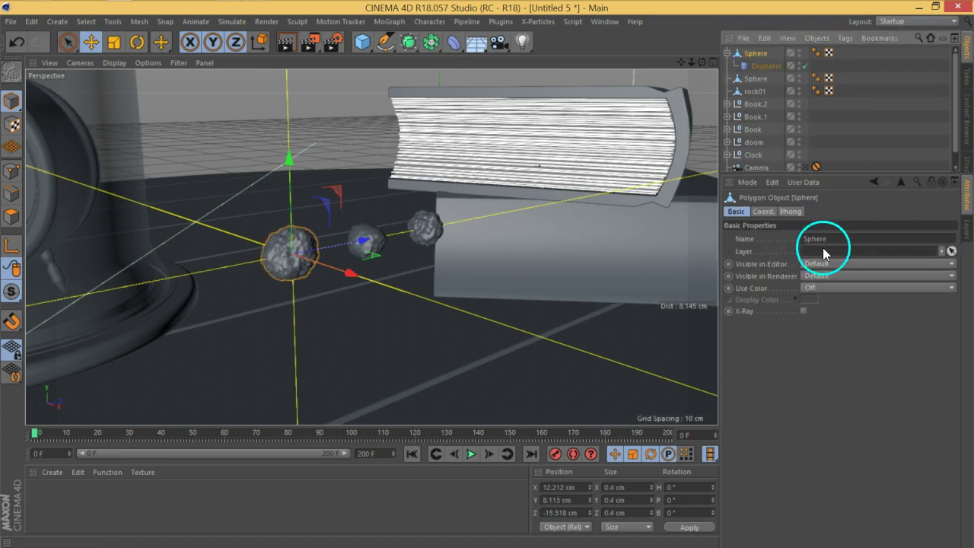
click(773, 66)
click(837, 212)
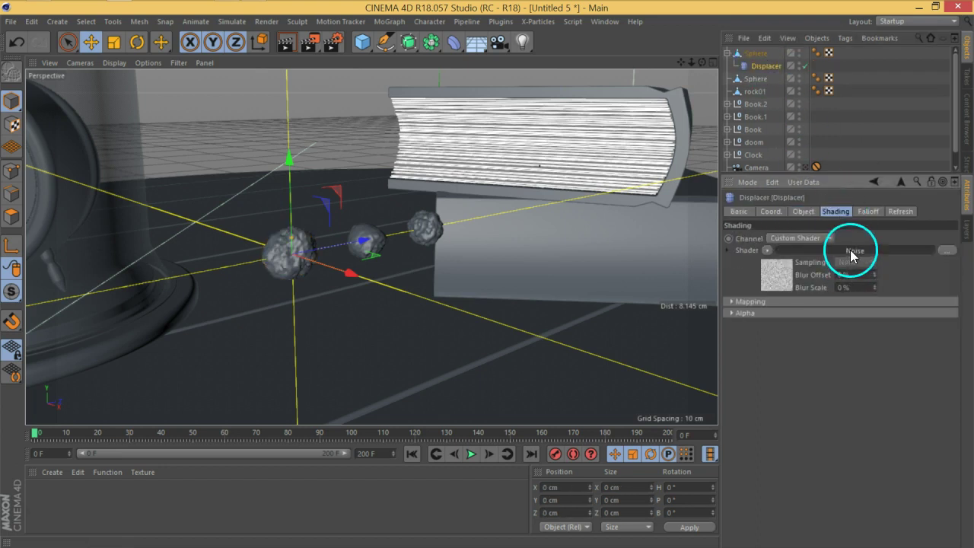
click(851, 252)
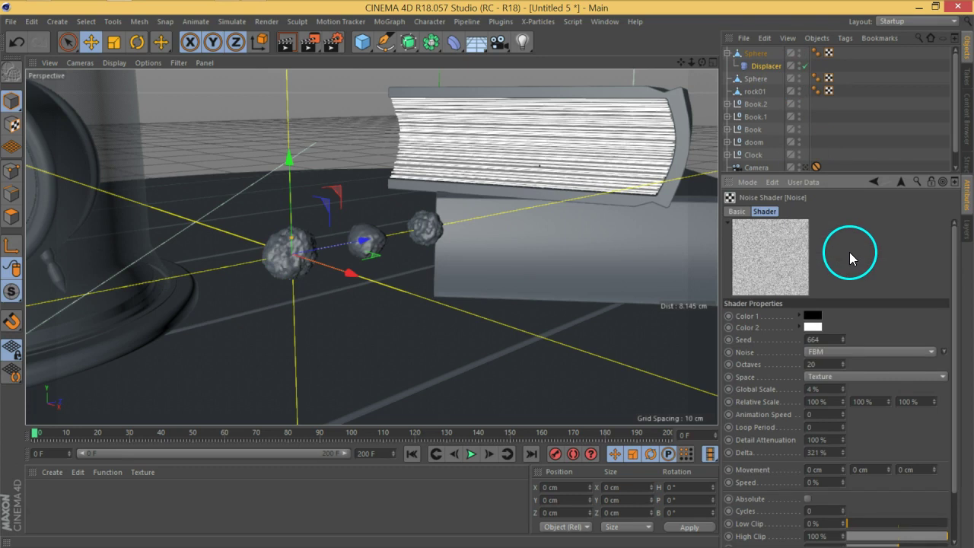
click(849, 353)
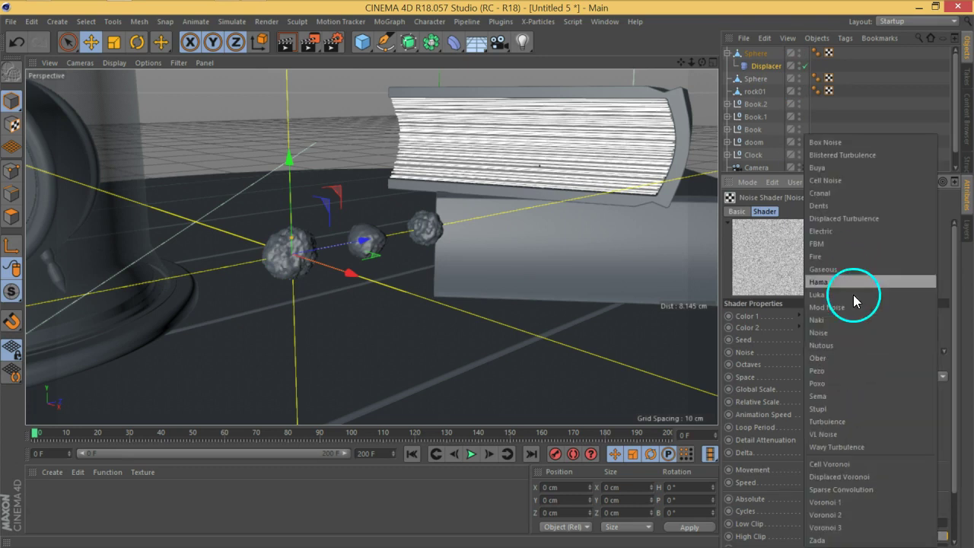
click(850, 203)
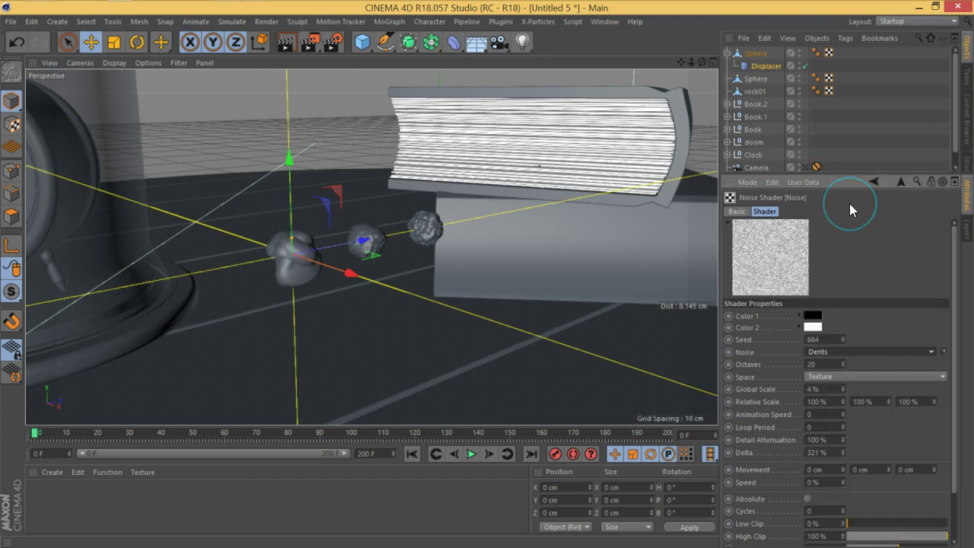
click(844, 392)
click(843, 392)
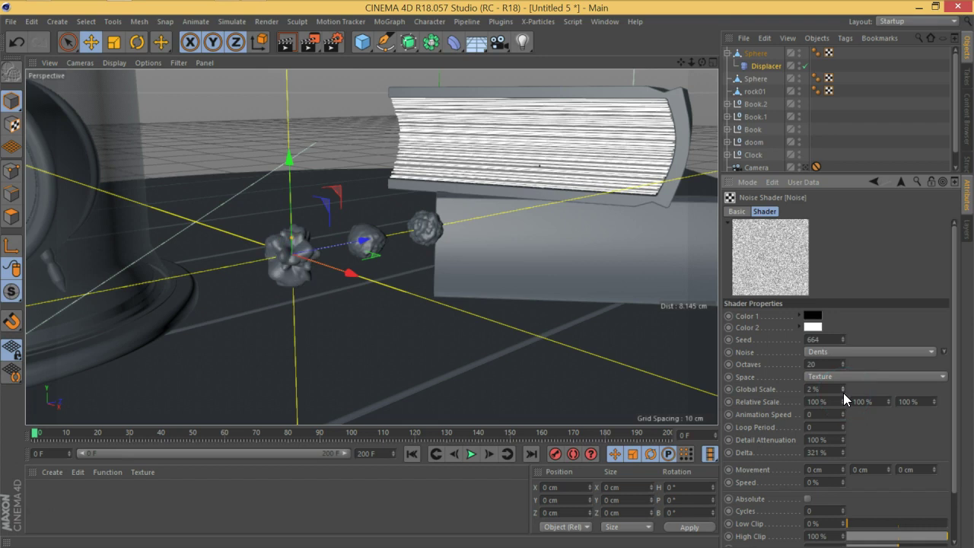
Try scaling the displaced sphere with the Scale tool, and undo the change
click(750, 53)
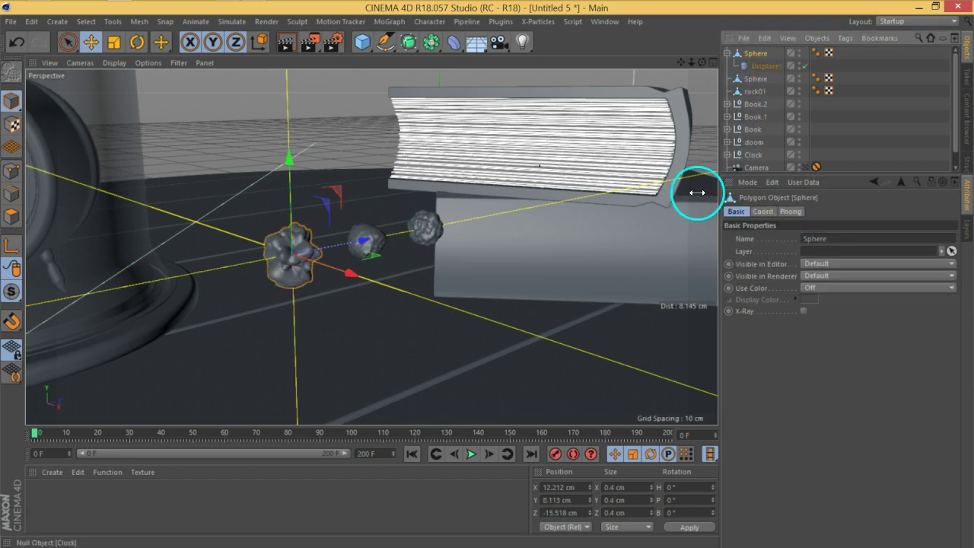
click(114, 42)
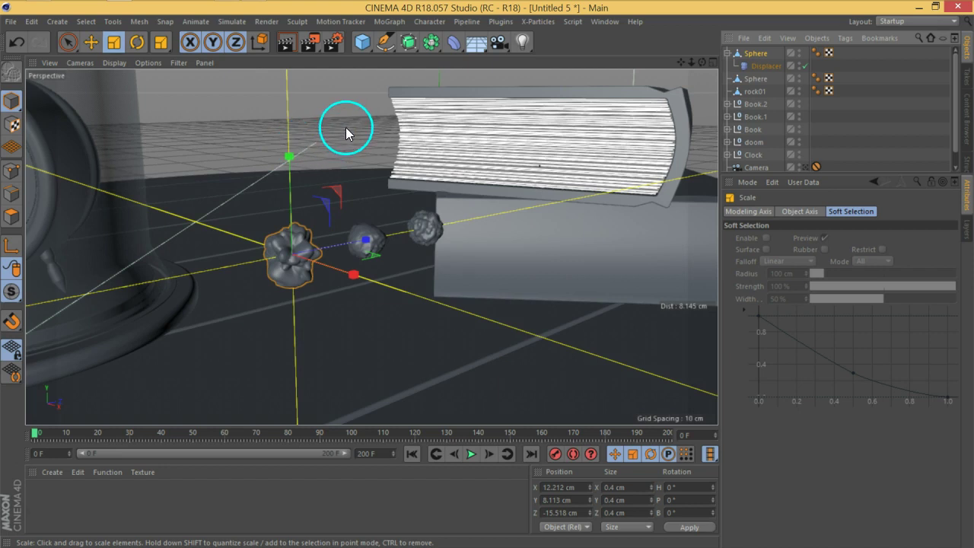
scroll(360, 243, down, 10)
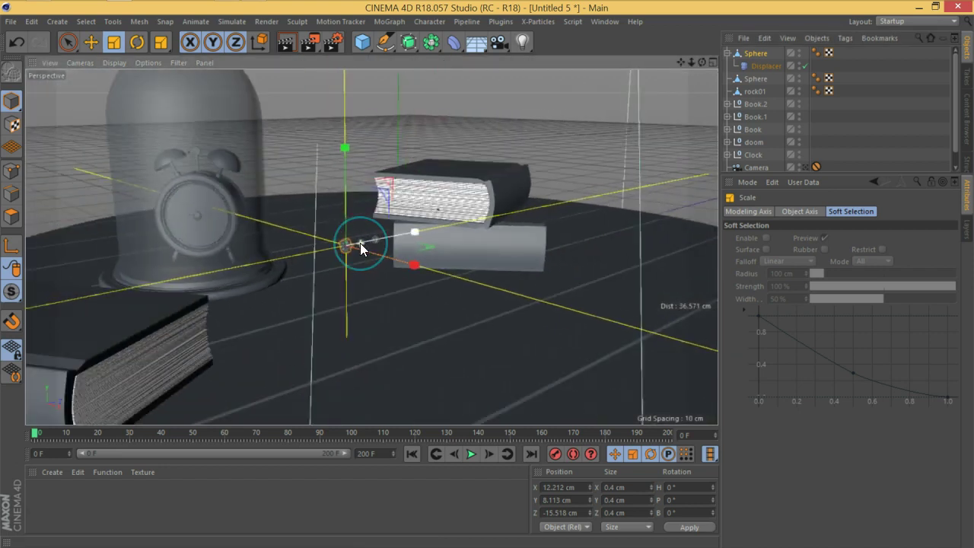
scroll(589, 169, down, 2)
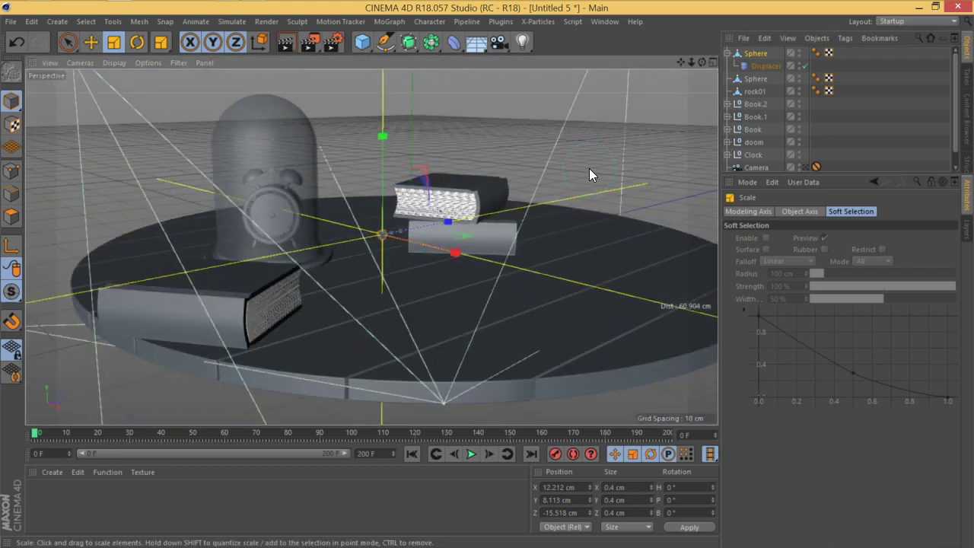
scroll(363, 210, up, 6)
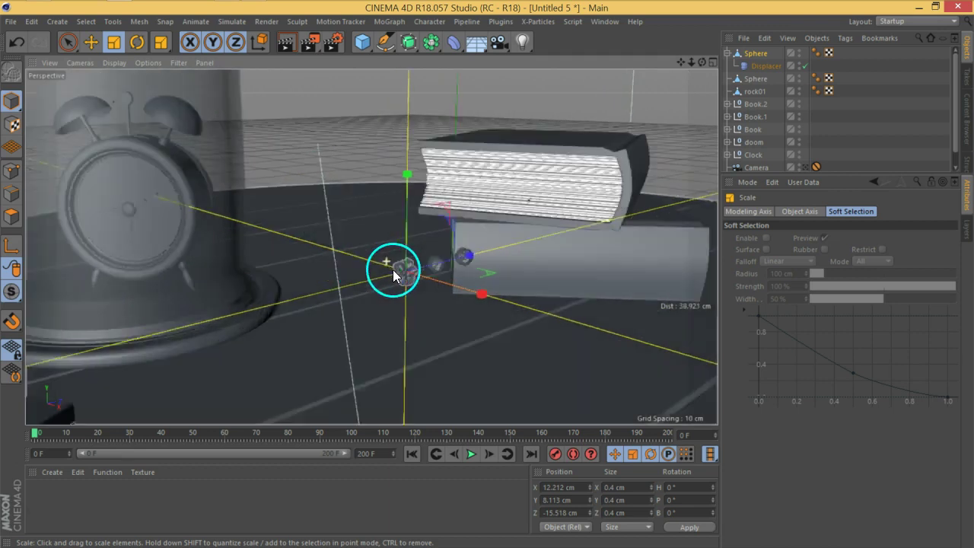
scroll(392, 270, up, 5)
alt+middle_drag(487, 334, 398, 283)
drag(398, 282, 352, 298)
key(ctrl+z)
click(728, 109)
click(283, 195)
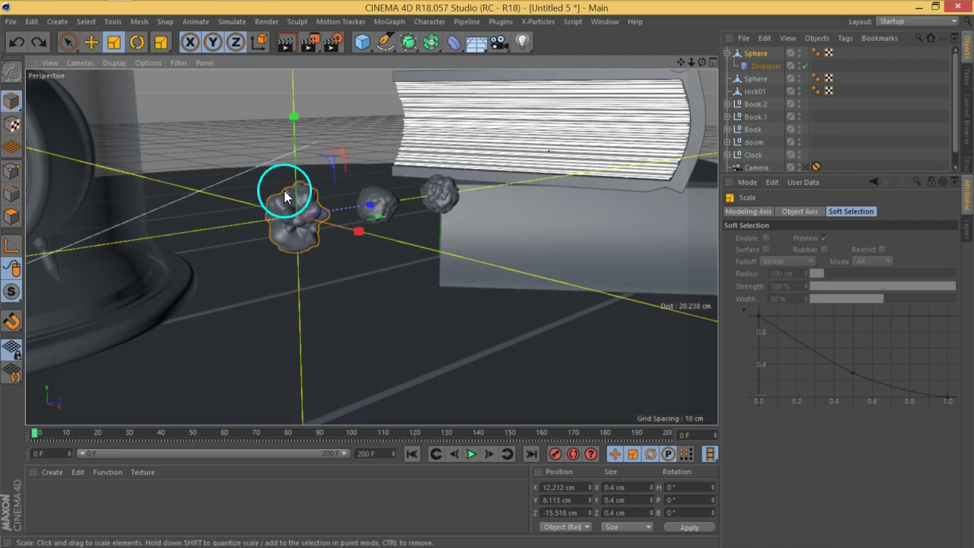
Bake a third rock from the displaced sphere with Current State to Object and delete the original with its Displacer
right_click(776, 54)
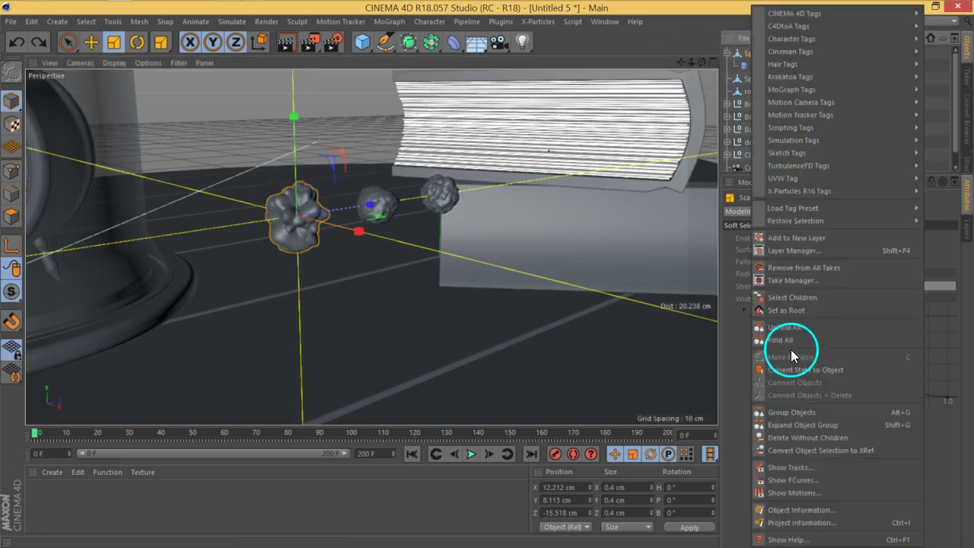
click(799, 372)
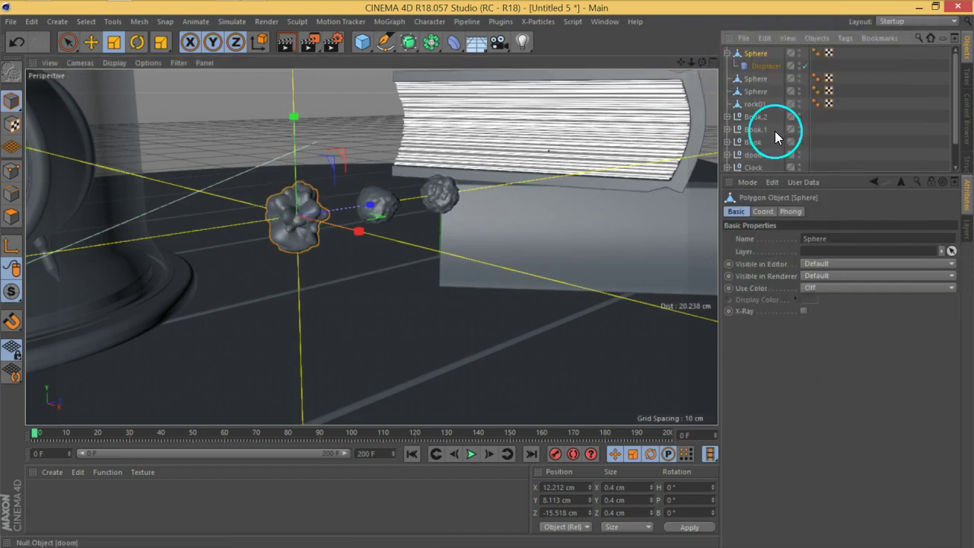
key(Delete)
Scale each of the three baked rocks down uniformly to about 0.2 cm and clear the selection
click(753, 53)
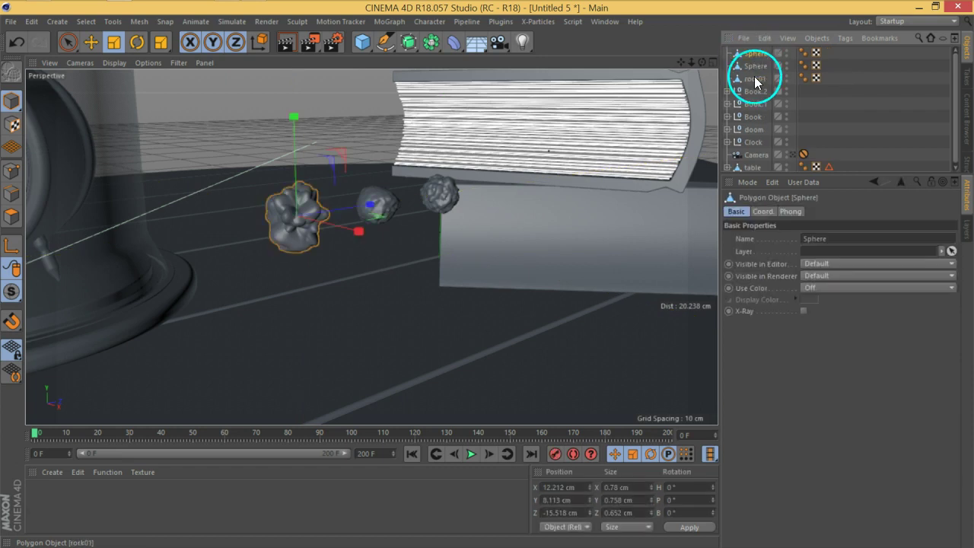
drag(381, 293, 10, 361)
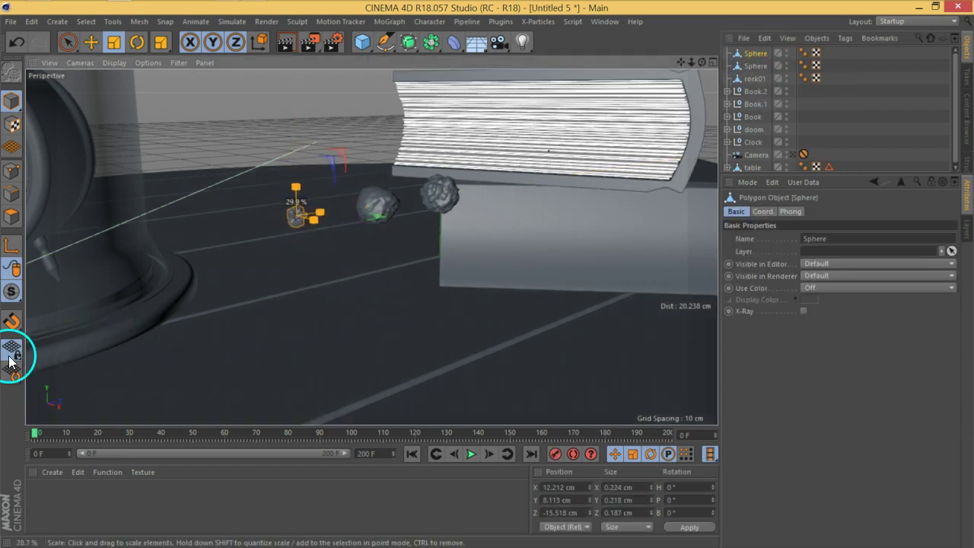
click(753, 66)
drag(523, 254, 203, 316)
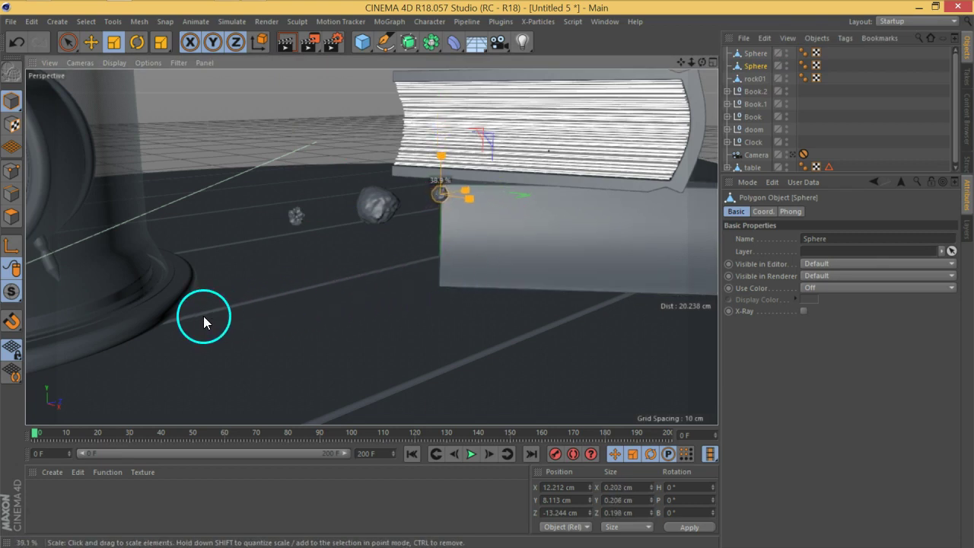
click(769, 79)
drag(515, 270, 241, 320)
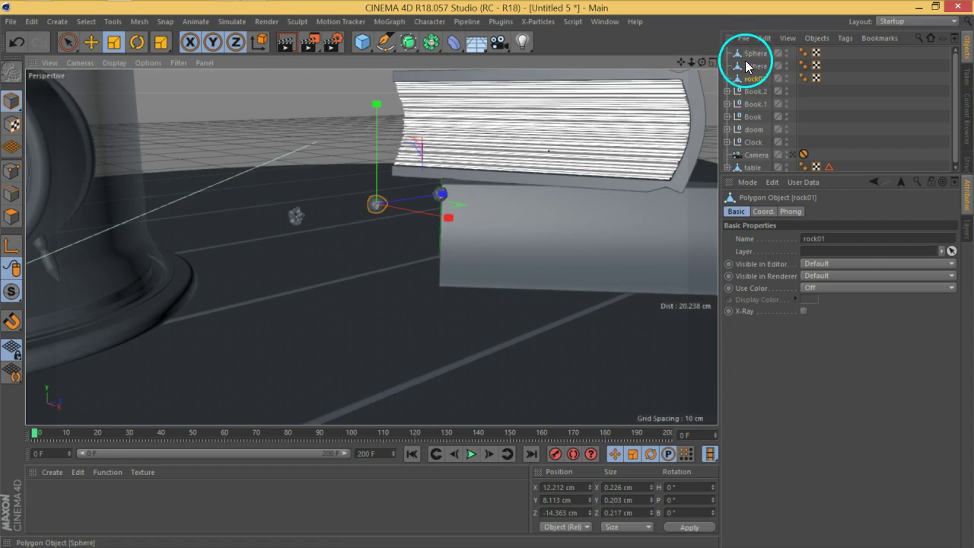
click(856, 87)
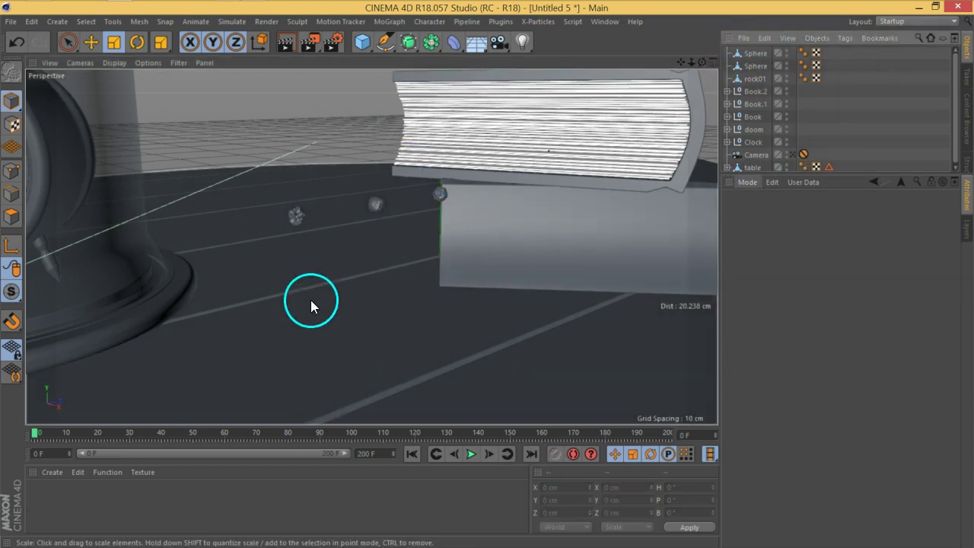
Enlarge the Object Manager so the whole object list down to the table fits
scroll(310, 300, down, 4)
scroll(311, 300, down, 1)
alt+middle_drag(386, 354, 473, 265)
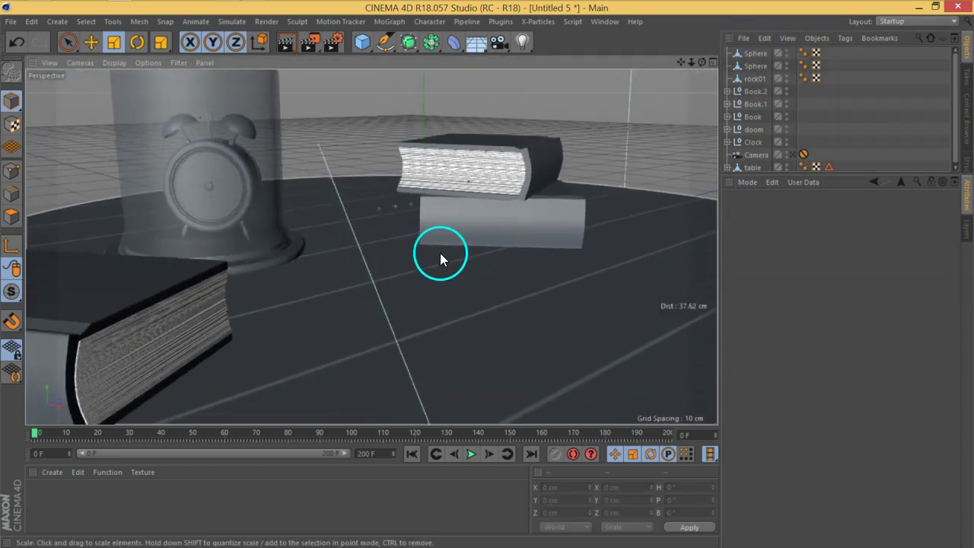
alt+drag(439, 252, 429, 262)
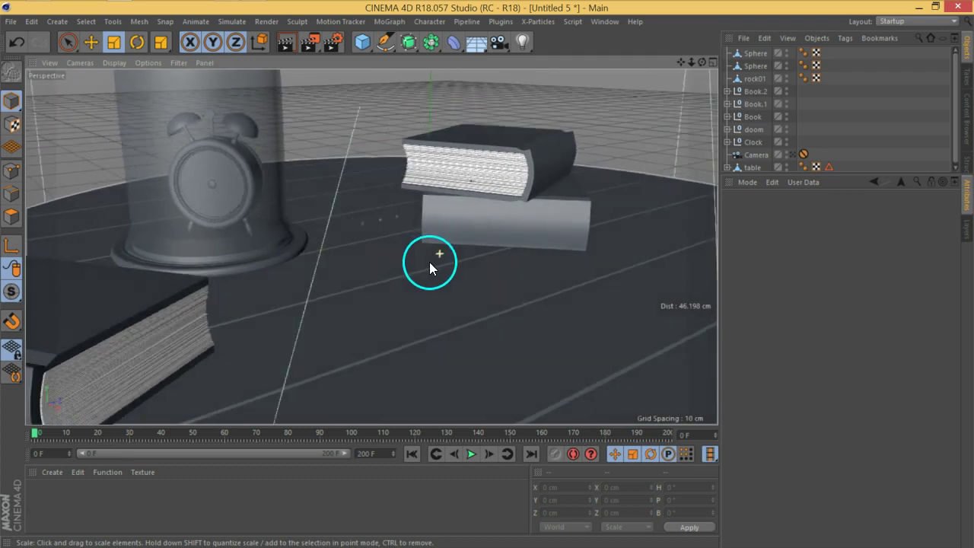
click(496, 315)
click(742, 189)
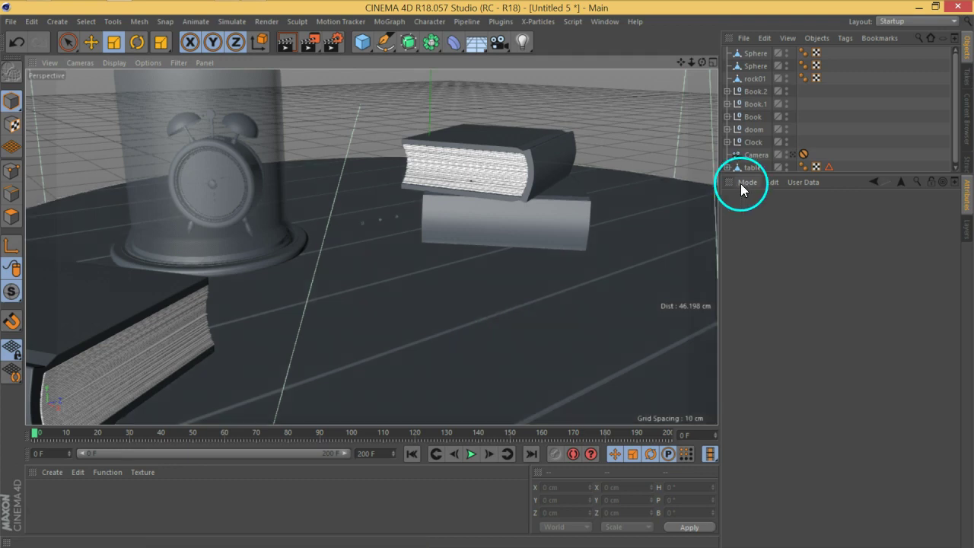
drag(821, 175, 815, 218)
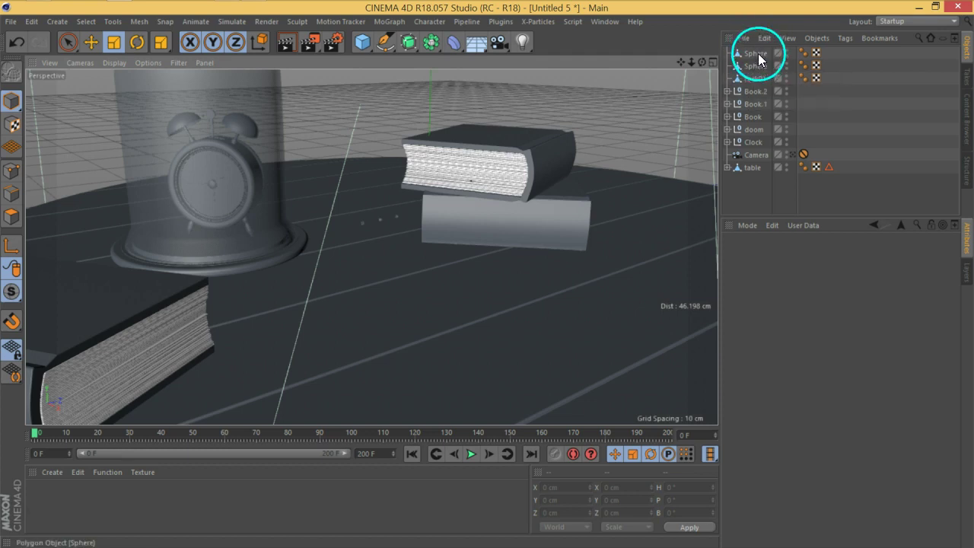
Add a particle Emitter and move it to about Y 7.95 cm and Z -10.97 cm, between the clock and the stacked books
click(231, 24)
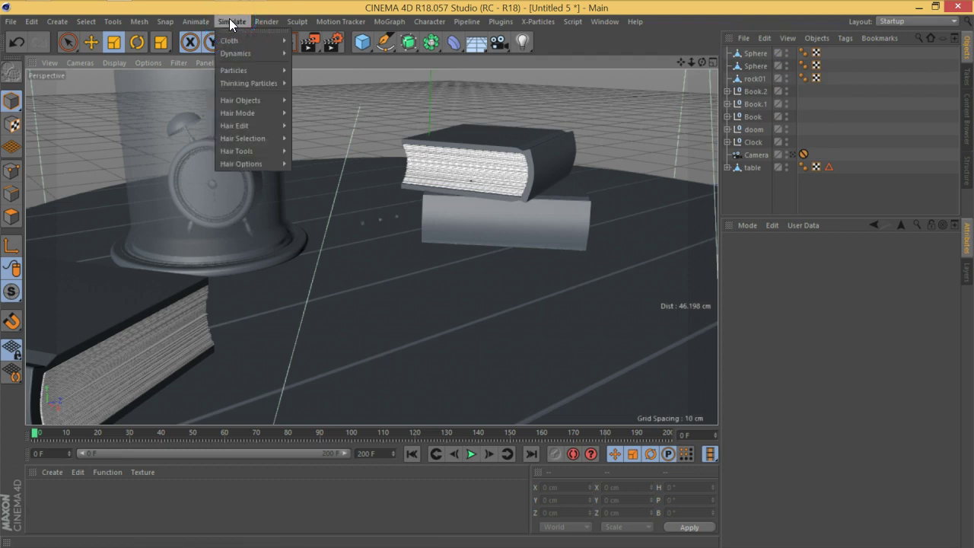
mouse_move(237, 71)
click(320, 70)
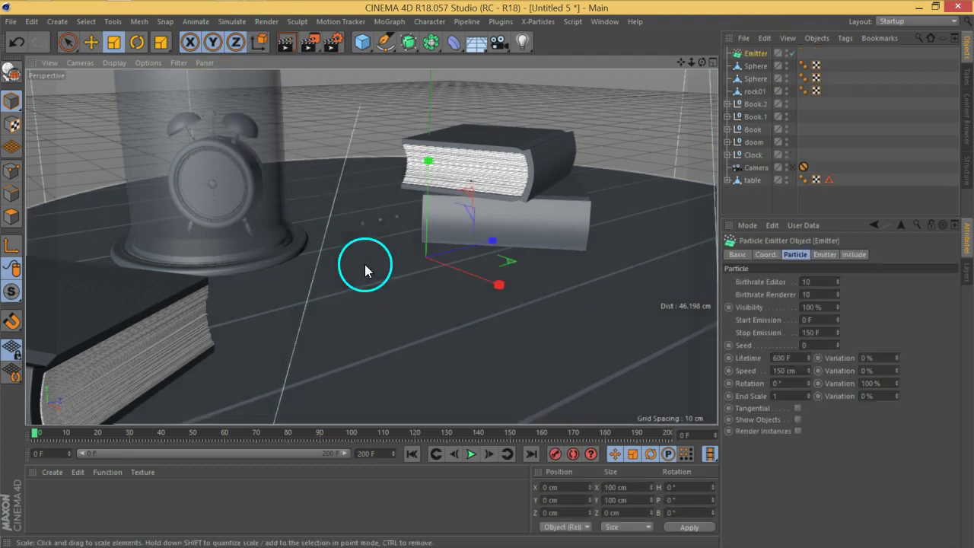
click(91, 42)
drag(428, 216, 433, 114)
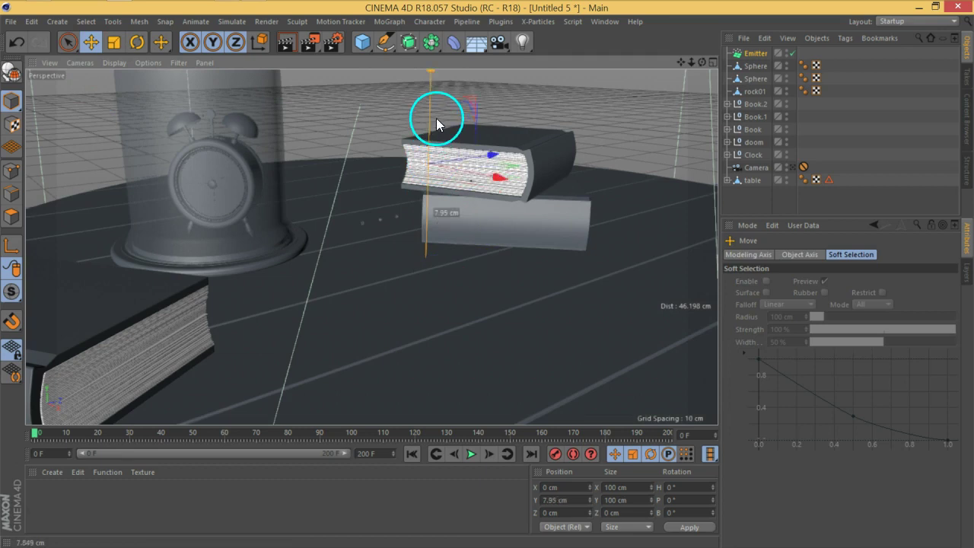
drag(489, 160, 335, 156)
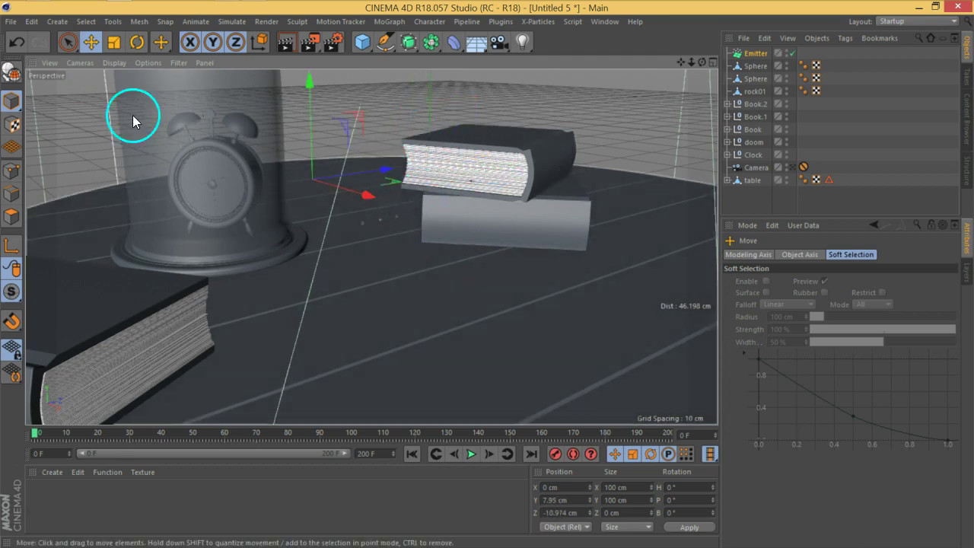
Scale the emitter down to about 5.3 by 5.3 cm and play the animation to check its particles
click(116, 42)
drag(513, 115, 133, 287)
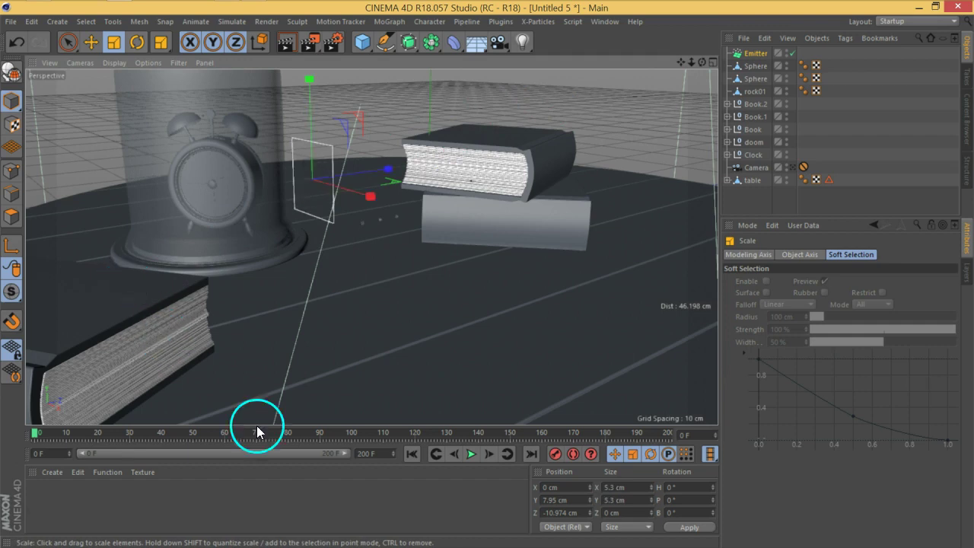
click(470, 459)
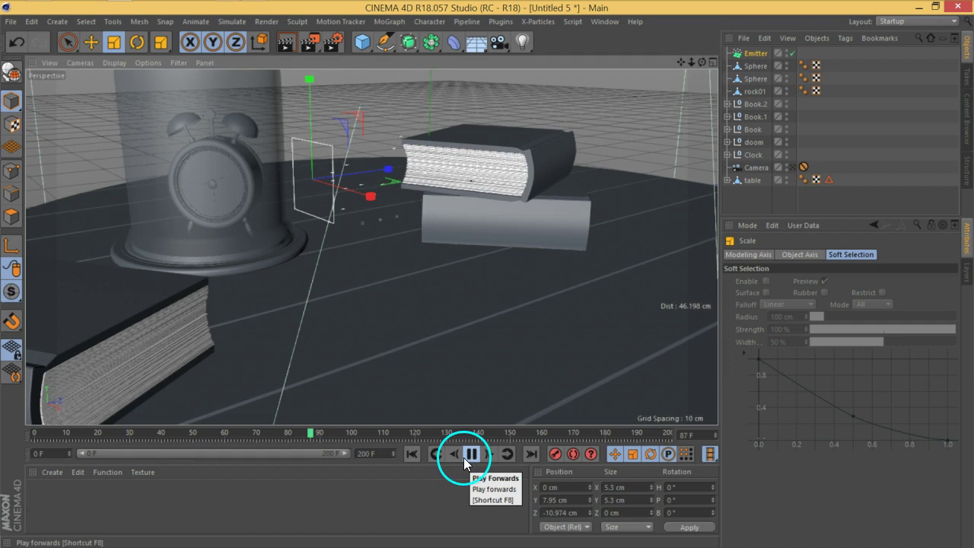
click(470, 455)
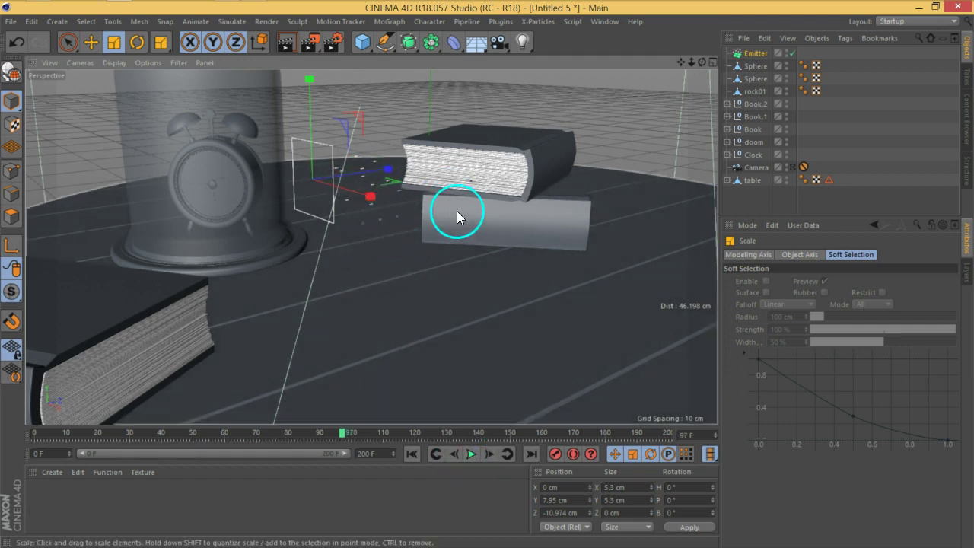
Rotate the emitter to a pitch of -90° so it emits downward
scroll(453, 212, down, 5)
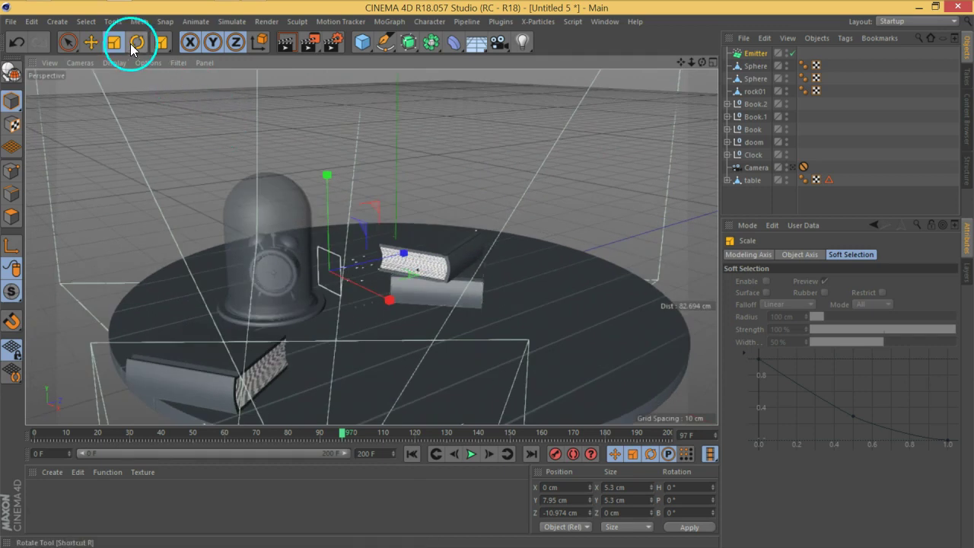
click(137, 43)
drag(297, 254, 289, 182)
Raise the emitter high above the table to about Y 37.3 cm and shift it to about Z -3.42 cm
click(90, 42)
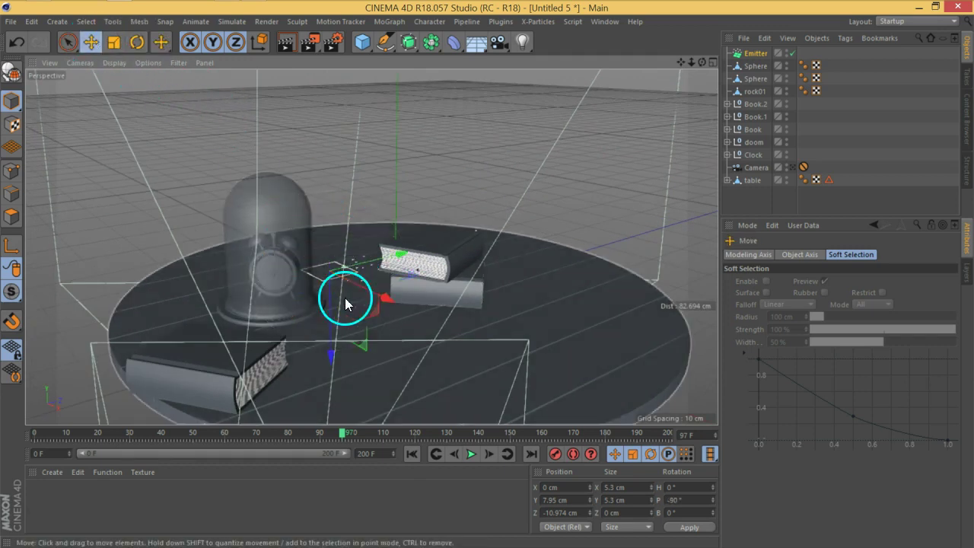
drag(330, 358, 337, 176)
alt+middle_drag(419, 217, 469, 277)
alt+drag(469, 271, 439, 259)
alt+drag(424, 124, 464, 172)
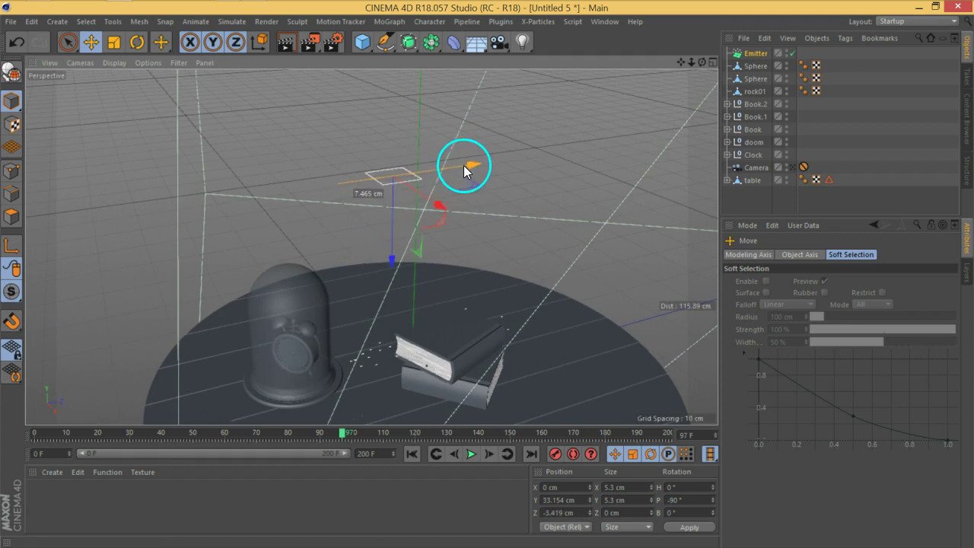
alt+drag(461, 289, 499, 276)
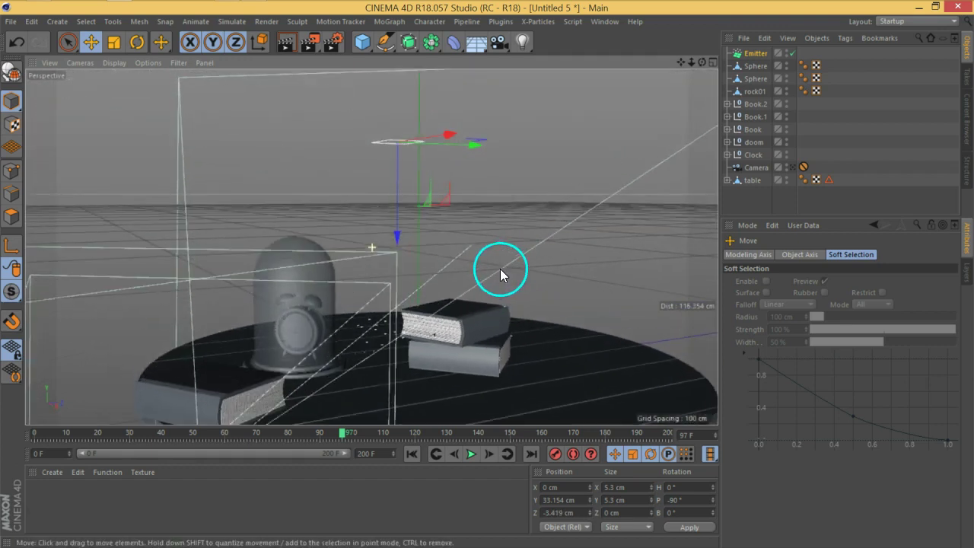
drag(395, 239, 397, 207)
mouse_move(482, 335)
alt+mouse_down()
mouse_move(465, 329)
mouse_move(484, 323)
alt+mouse_up()
Rewind the animation and play the first frames to check the particles falling toward the table
click(412, 453)
click(470, 455)
click(466, 455)
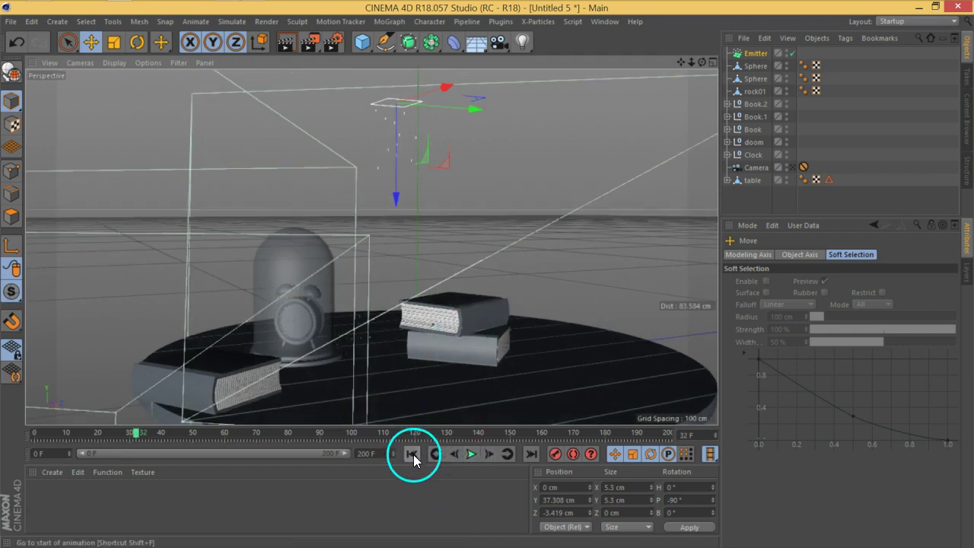
Set the emitter's editor and renderer birthrates to 30 and play the animation to check the particle density
click(756, 53)
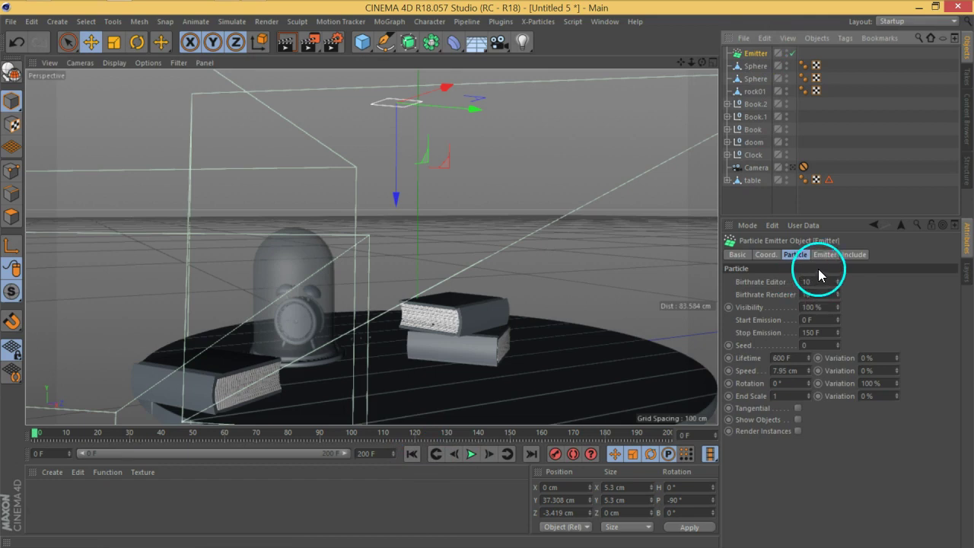
click(752, 281)
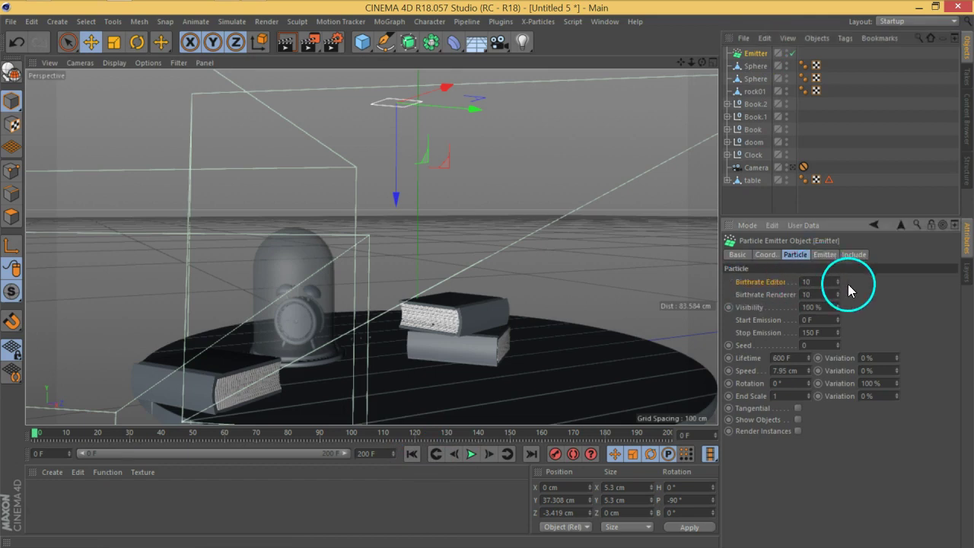
click(753, 297)
click(766, 283)
click(766, 291)
click(766, 283)
drag(814, 283, 781, 282)
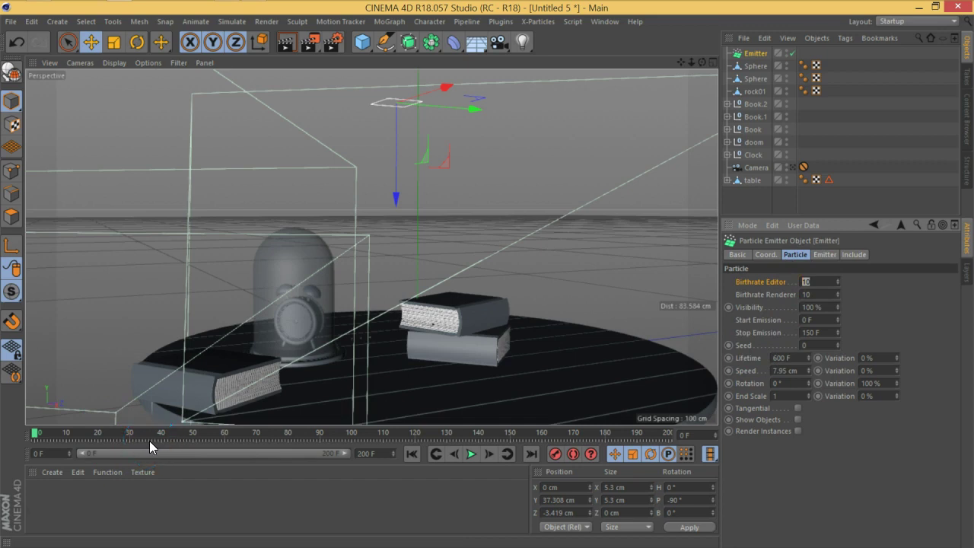
click(221, 522)
click(474, 459)
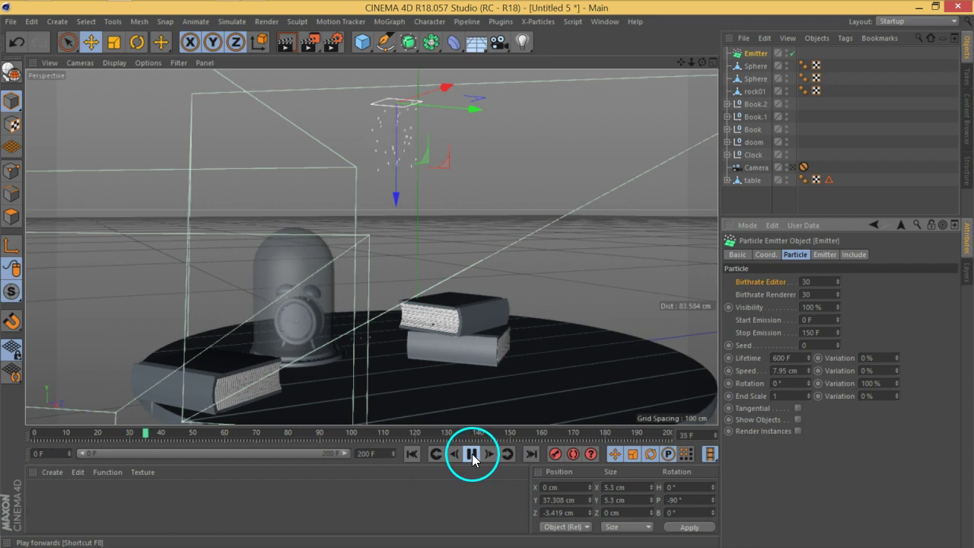
click(412, 455)
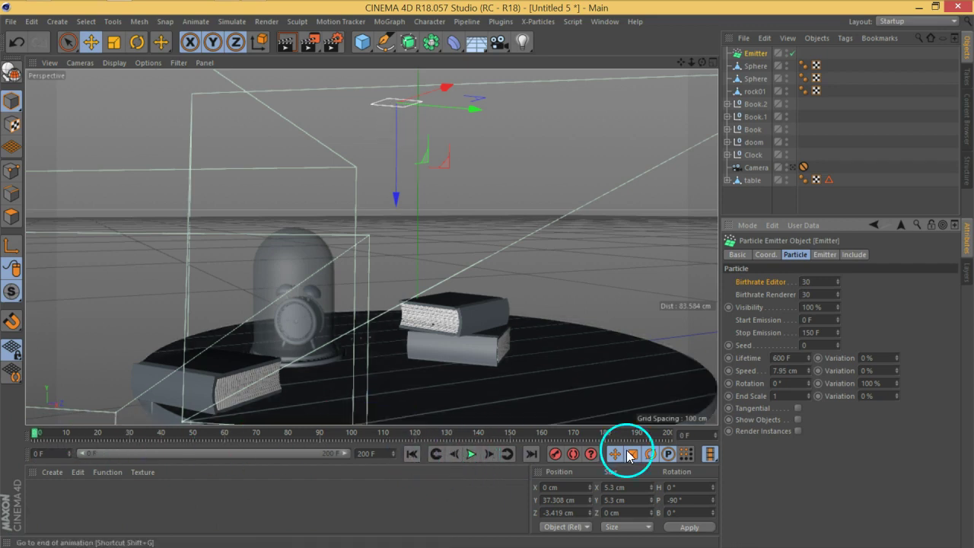
Set the emitter's Stop Emission to 10 F, play the animation to check the burst, and rewind
click(560, 408)
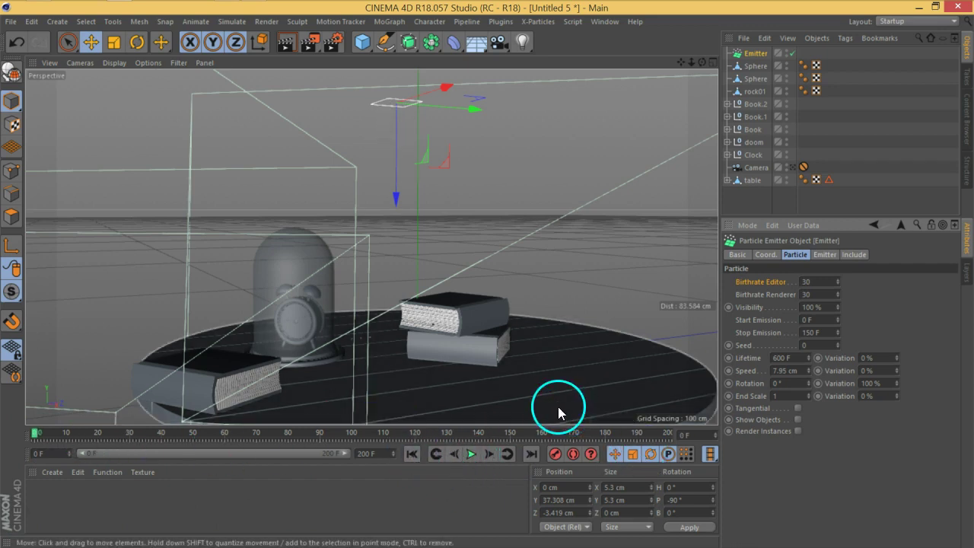
click(724, 335)
click(764, 323)
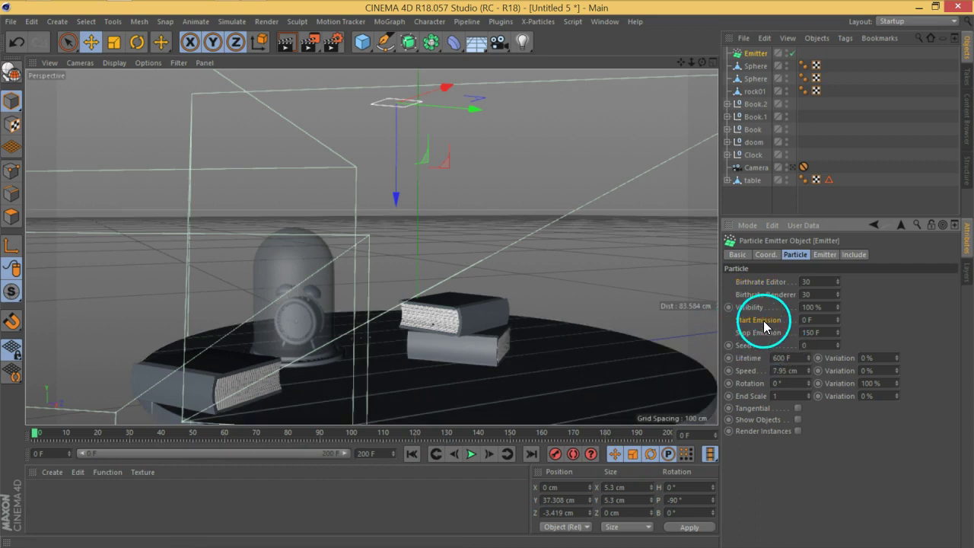
click(761, 332)
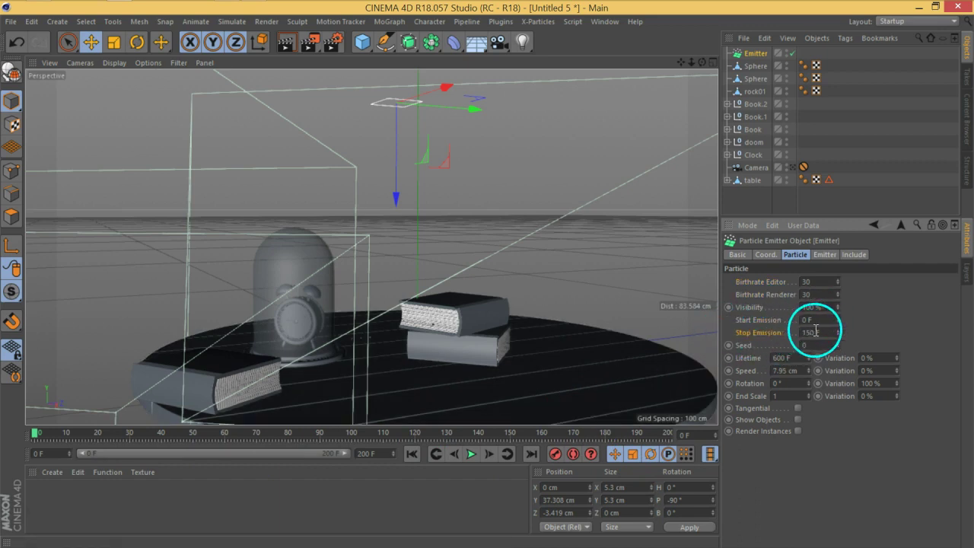
click(823, 332)
text(10)
key(Return)
click(472, 455)
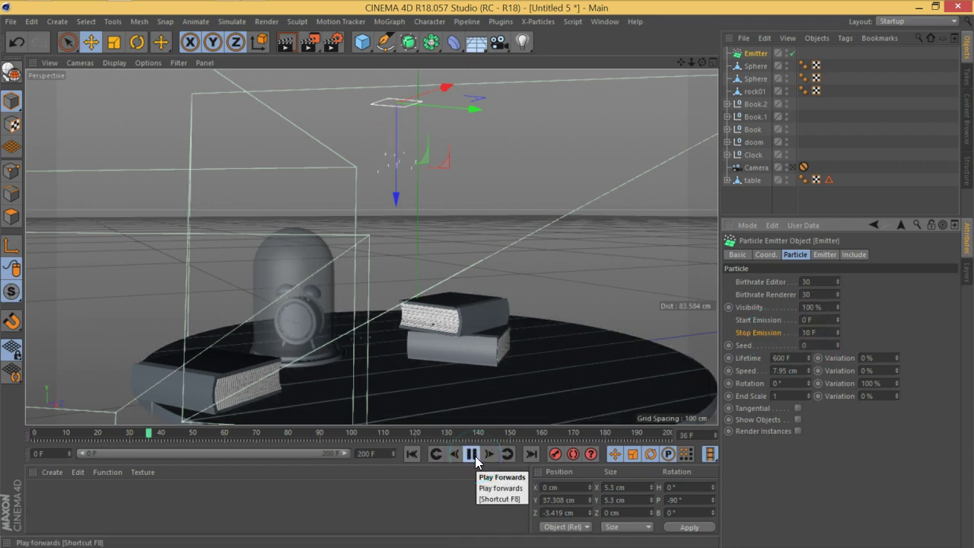
click(473, 454)
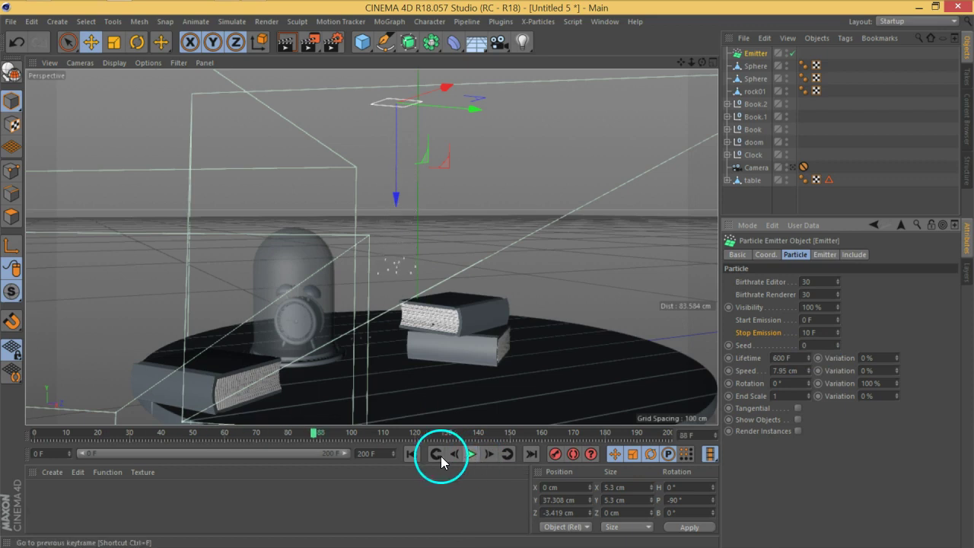
click(412, 454)
Raise the emitter's editor and renderer birthrates to 100 and play the animation to check the burst
click(818, 283)
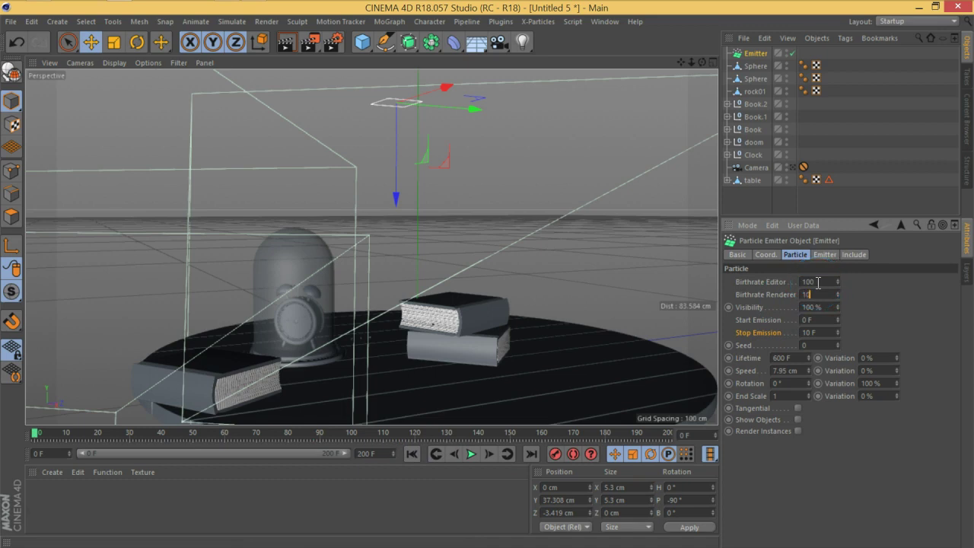
click(471, 455)
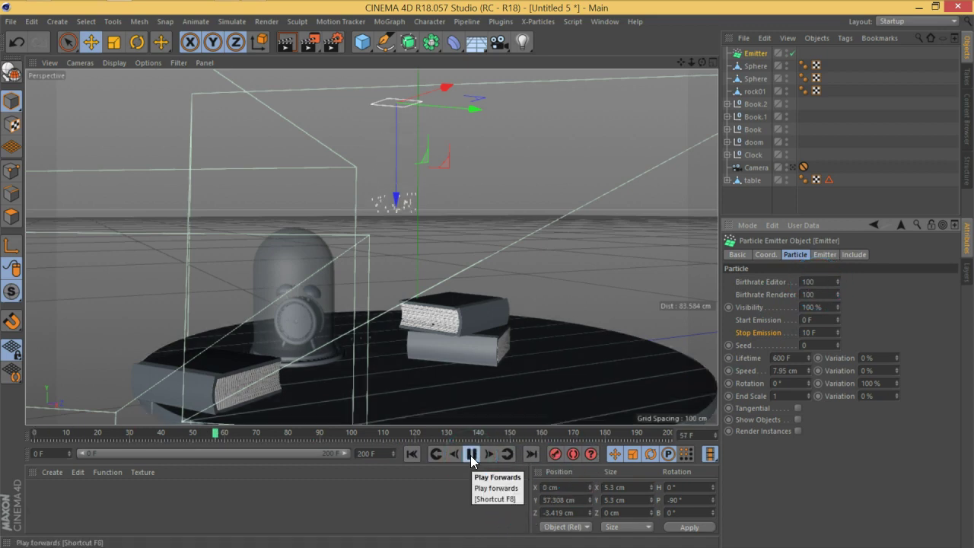
click(472, 455)
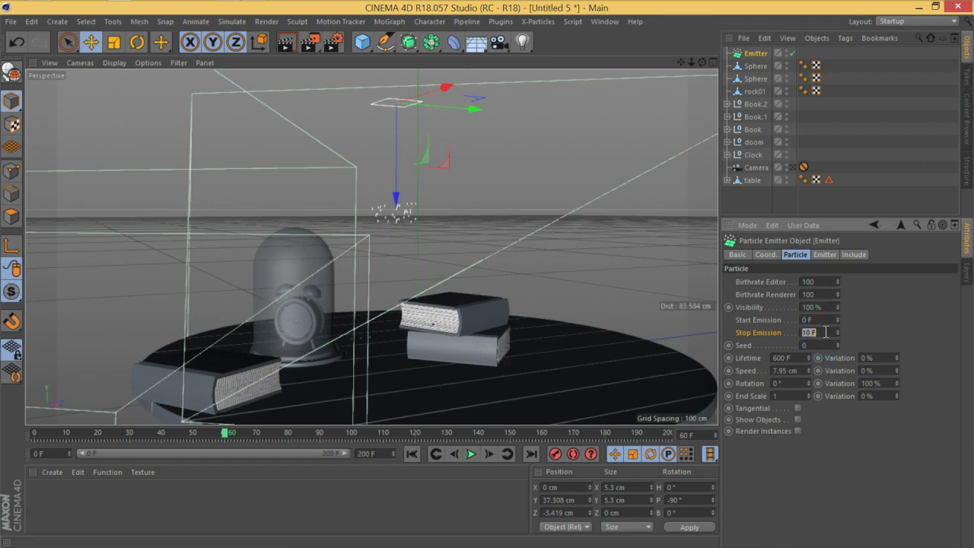
Set the emitter's Stop Emission to 20 F and replay the opening frames from the start
click(412, 453)
click(471, 454)
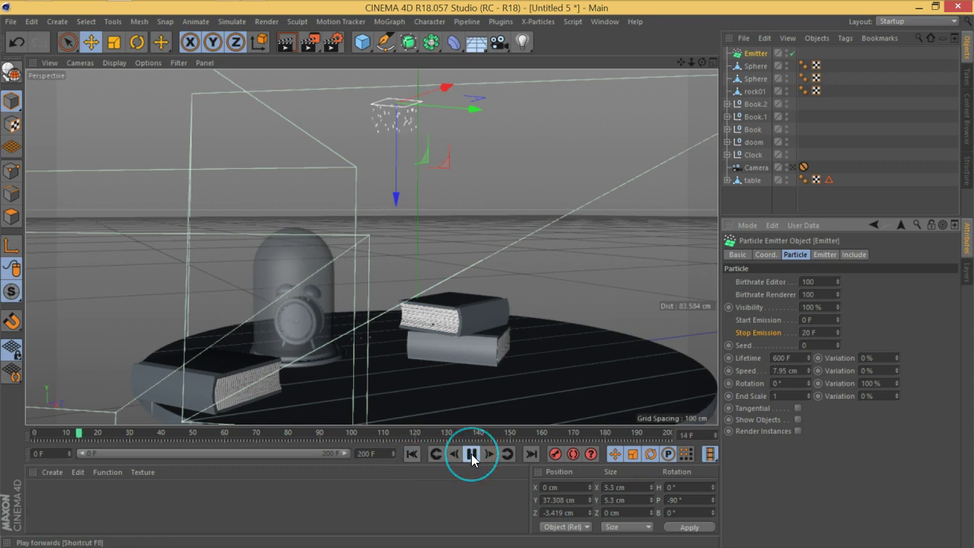
click(471, 454)
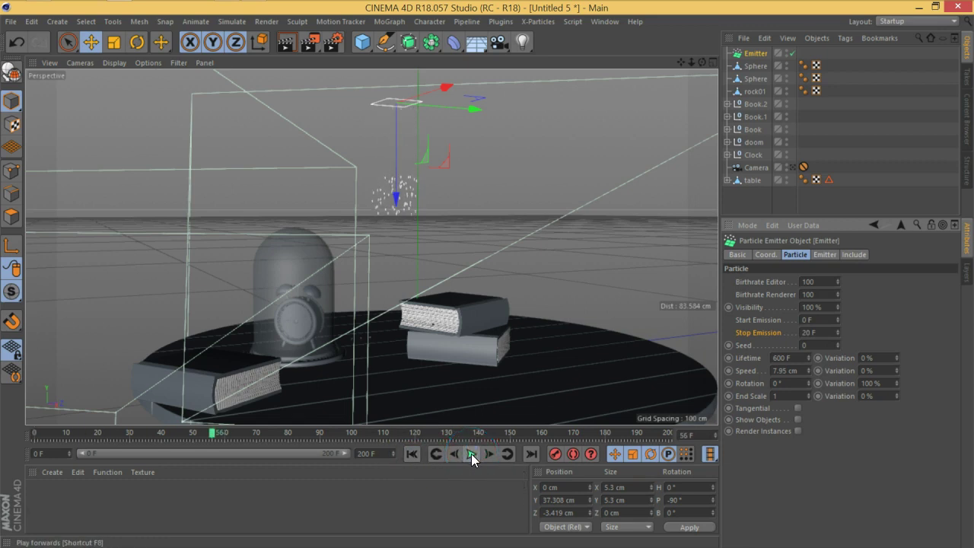
Nest both Sphere rocks and rock01 under the Emitter so they serve as its particles
alt+drag(425, 325, 370, 254)
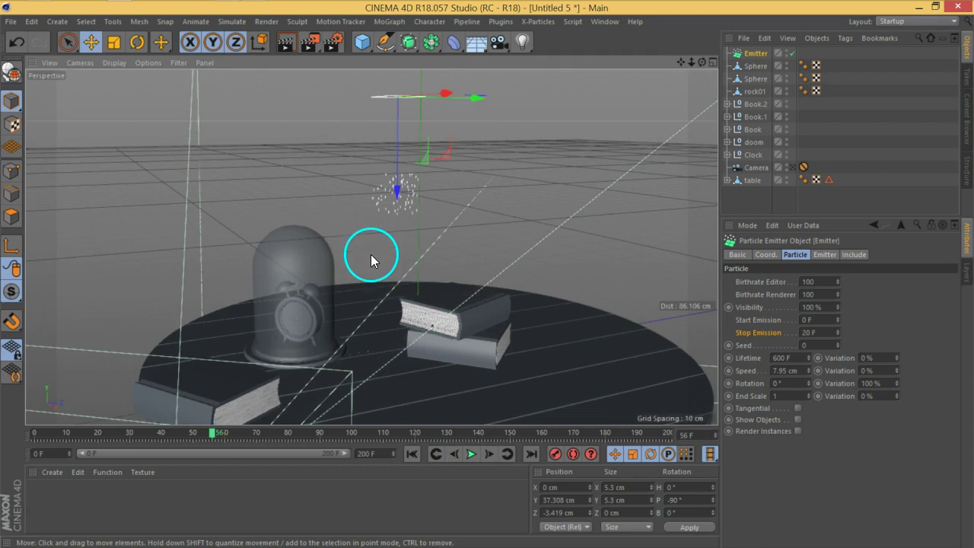
alt+drag(424, 326, 424, 327)
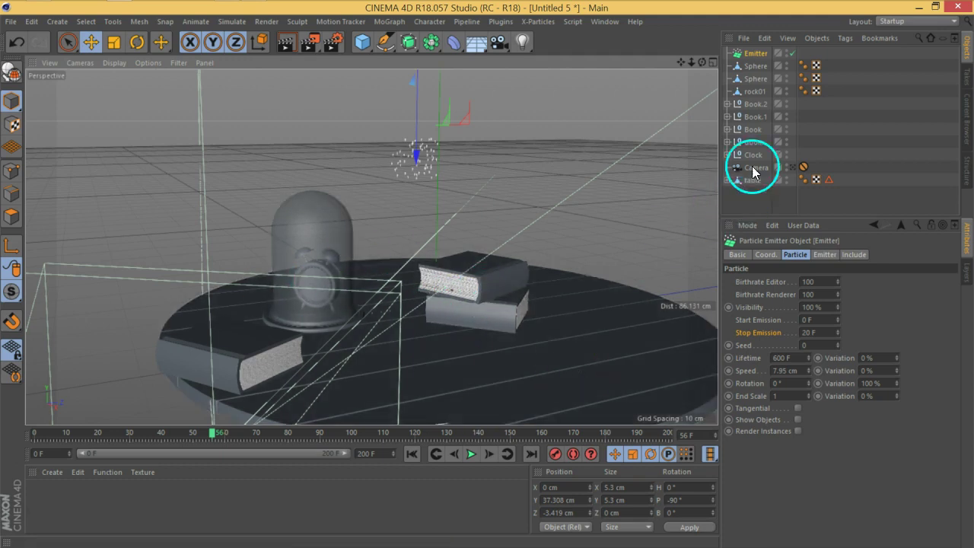
click(756, 92)
shift+click(757, 69)
drag(754, 54, 753, 52)
click(755, 53)
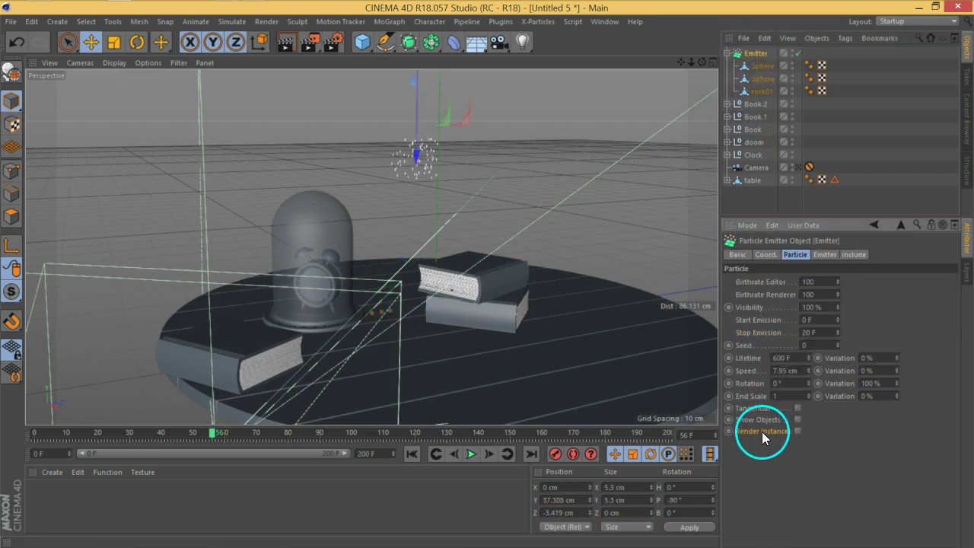
Enable Show Objects on the emitter and inspect the emitted rocks up close
click(798, 419)
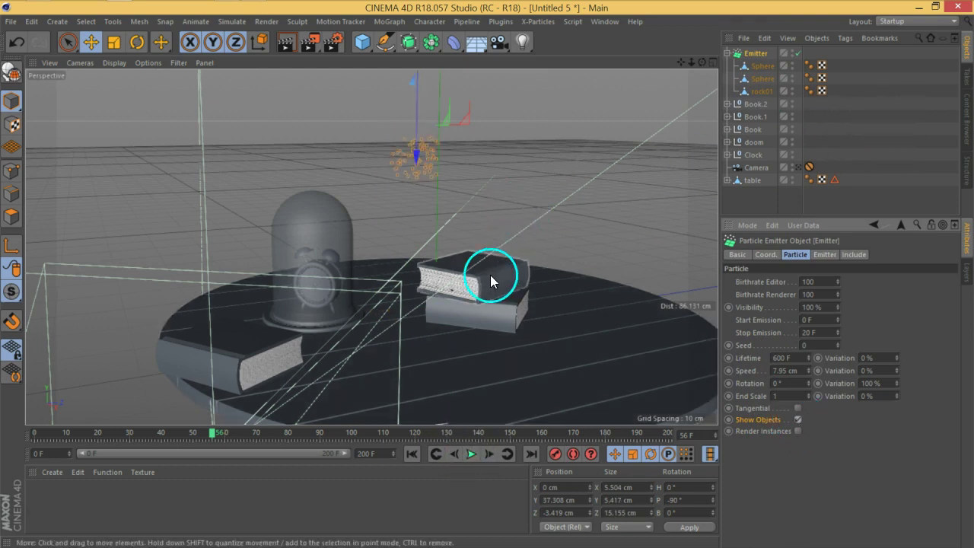
scroll(411, 155, up, 6)
scroll(416, 161, up, 2)
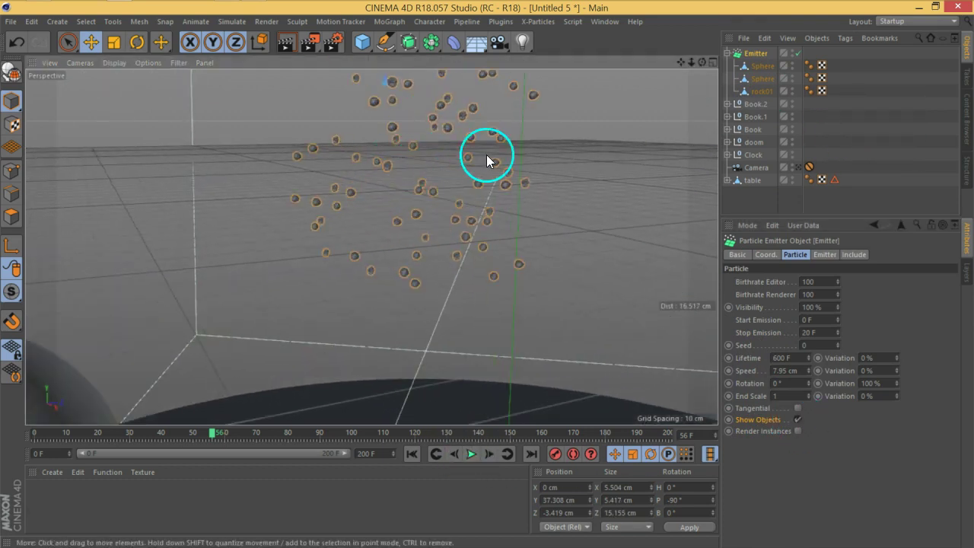
scroll(439, 158, down, 5)
scroll(439, 157, down, 3)
alt+middle_drag(625, 337, 536, 300)
scroll(526, 297, down, 3)
alt+drag(536, 299, 517, 327)
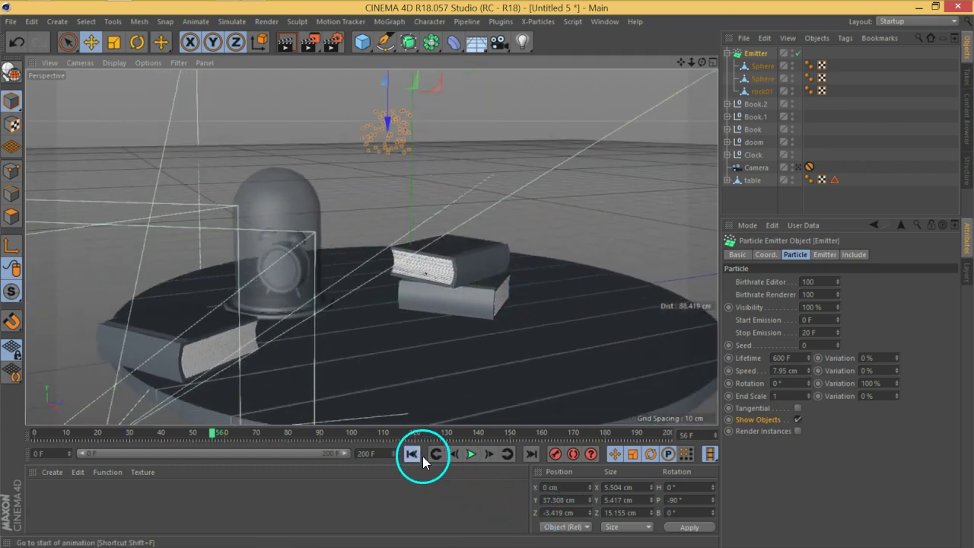
Play the animation from the start to check the motion of the emitted rocks, and rewind
click(423, 455)
click(470, 454)
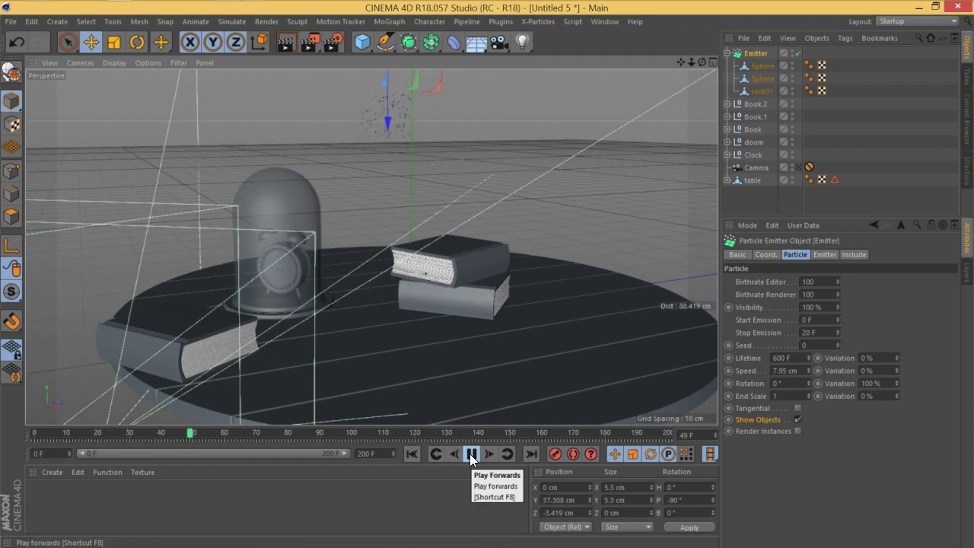
click(469, 455)
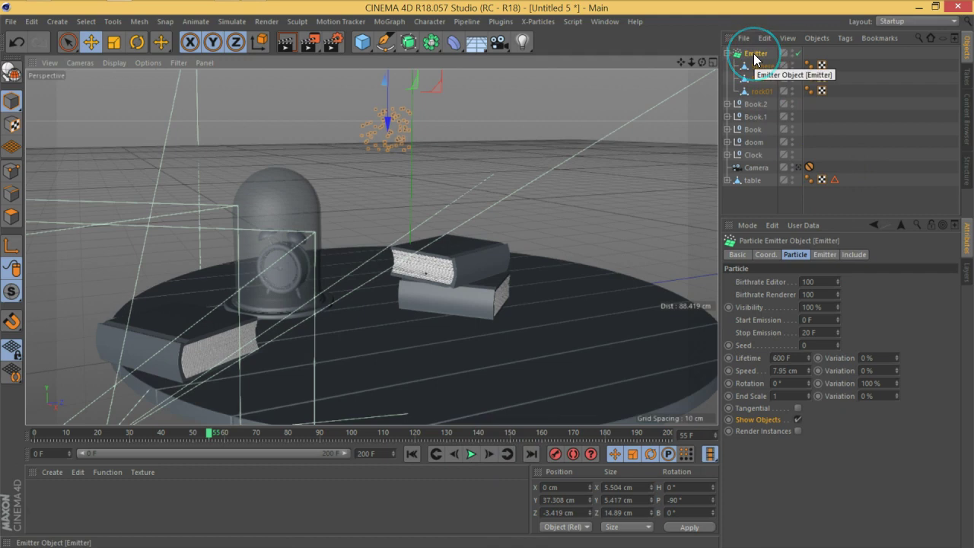
click(412, 453)
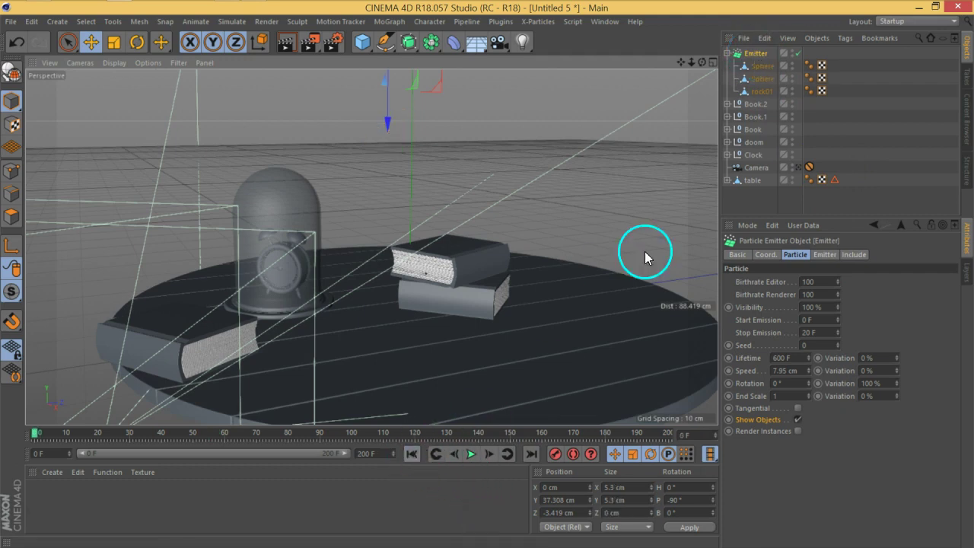
Add a Rigid Body simulation tag to the Emitter
right_click(755, 54)
mouse_move(772, 142)
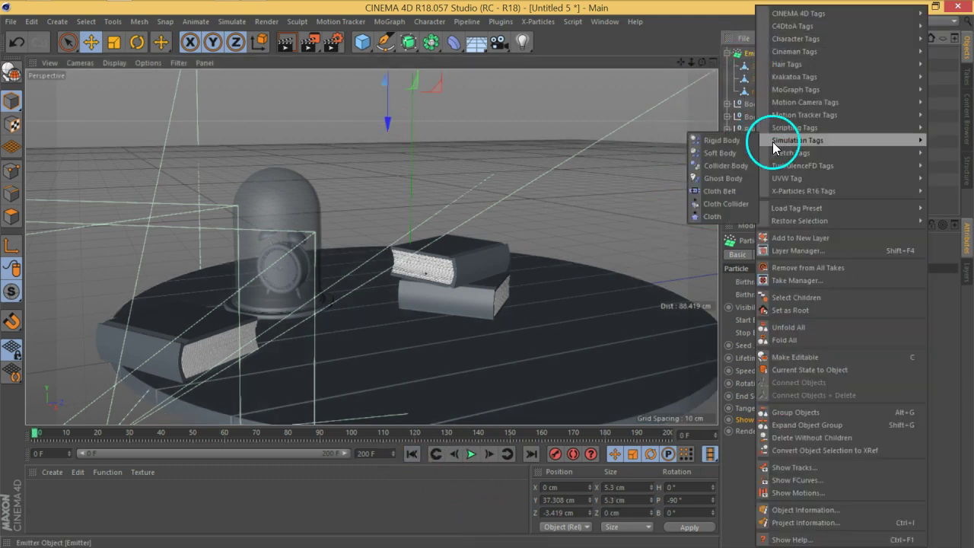
click(737, 142)
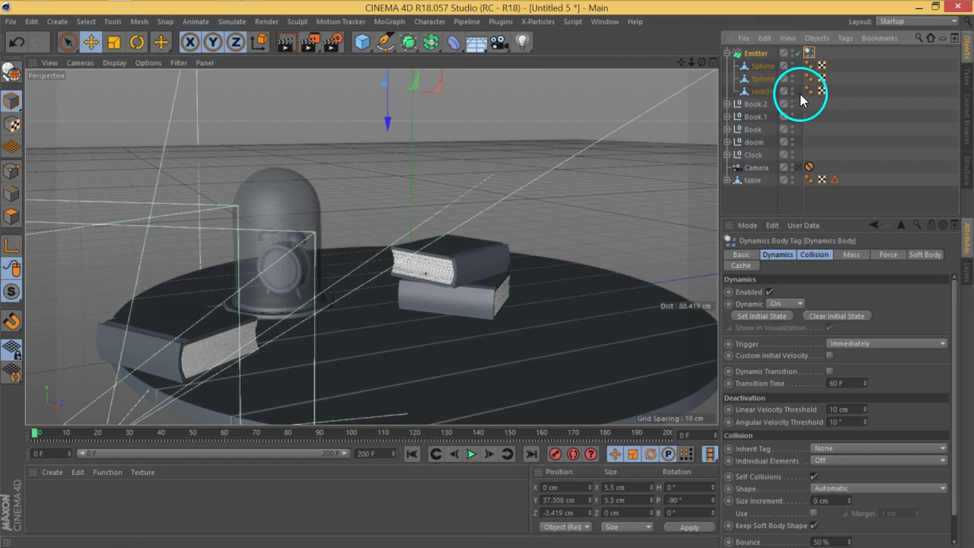
Test the rigid body simulation by playing the first frames, and return to frame 0
click(855, 165)
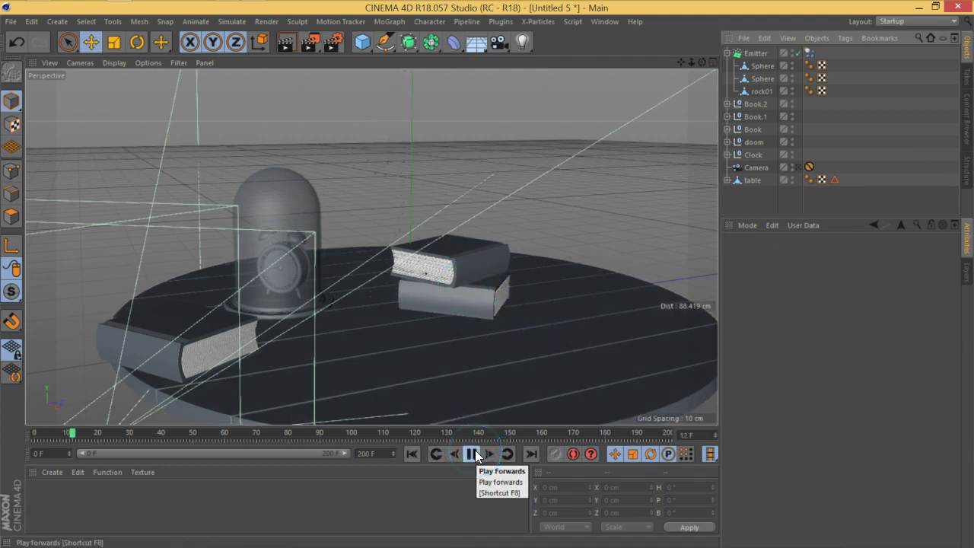
click(413, 454)
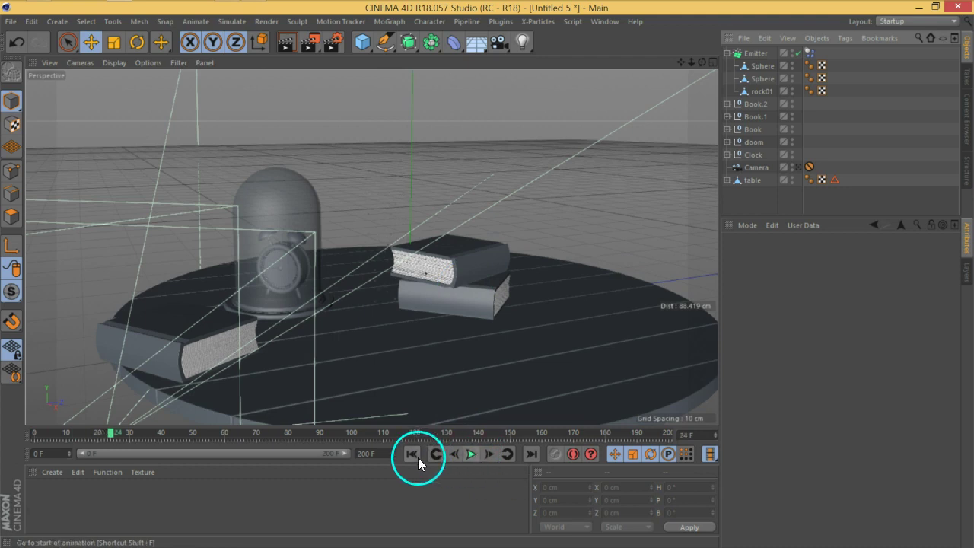
click(471, 454)
click(471, 454)
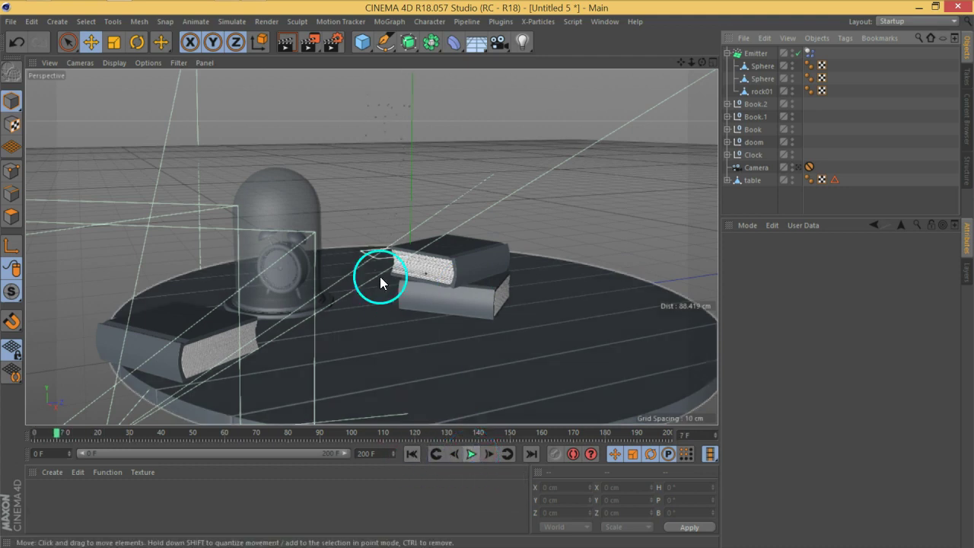
click(411, 455)
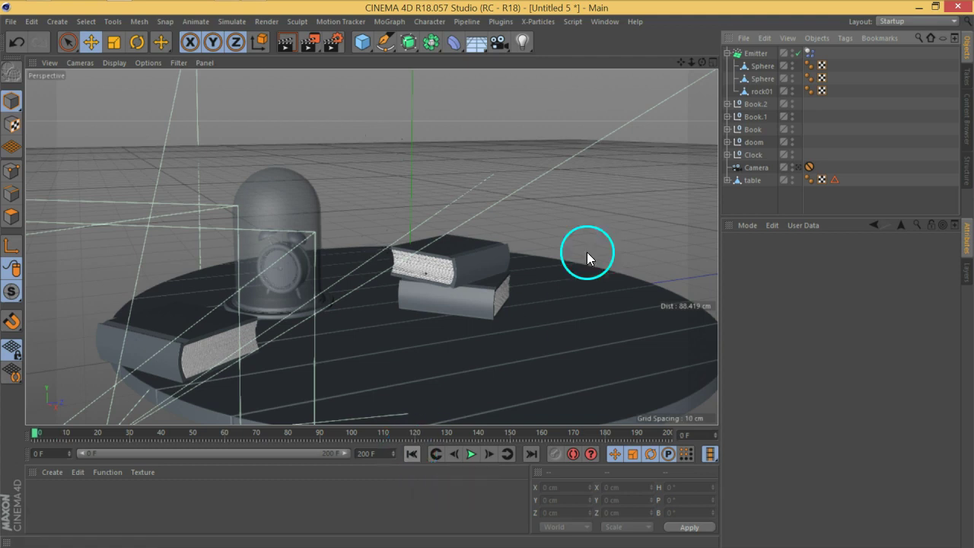
Try the dynamics tag on both Sphere rocks and rock01 instead of the Emitter, and play the simulation
click(809, 53)
drag(809, 53, 836, 90)
click(469, 456)
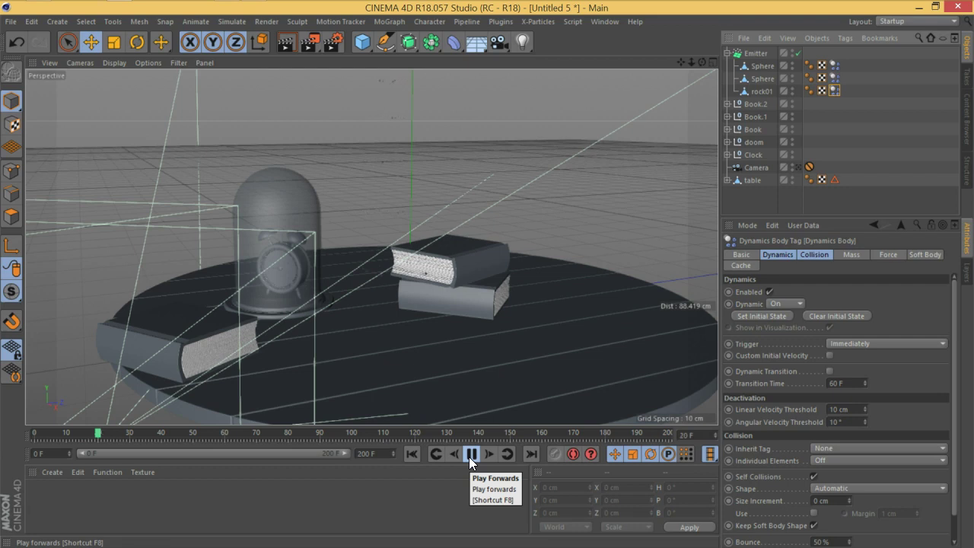
click(471, 455)
click(411, 453)
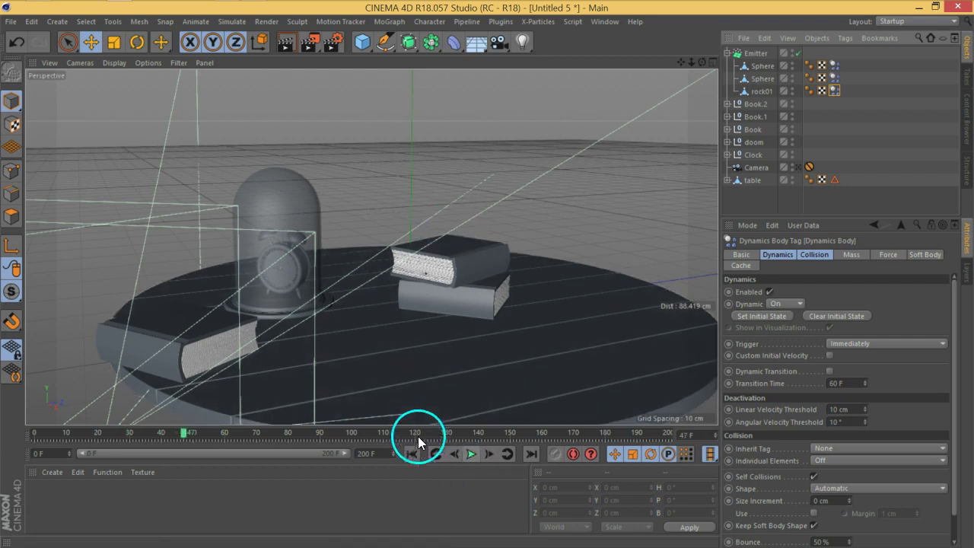
click(424, 120)
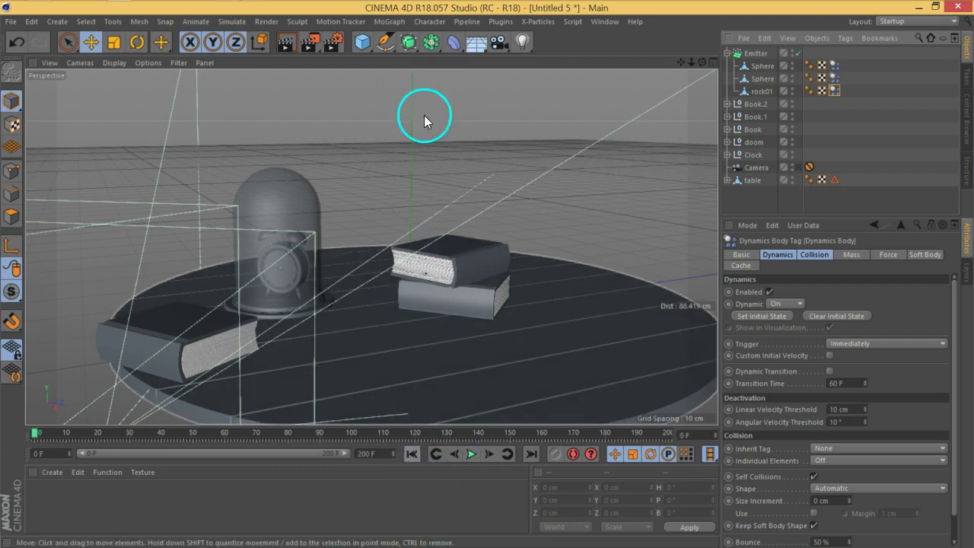
Delete the dynamics tags from rock01 and the lower Sphere, and move the remaining one back to the Emitter
click(848, 94)
drag(848, 100, 835, 75)
key(Delete)
click(835, 66)
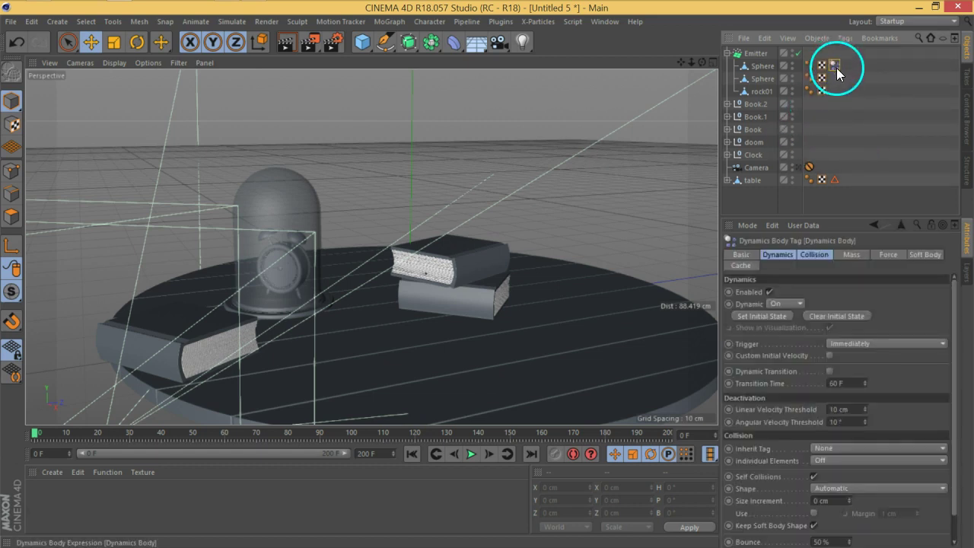
drag(834, 65, 811, 54)
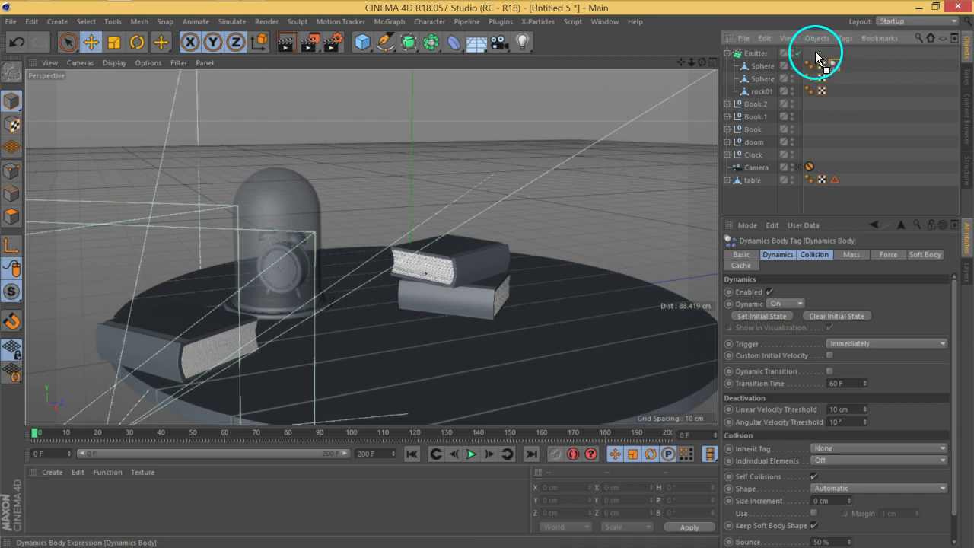
Set Individual Elements to All in the Emitter's dynamics tag, test-play the simulation, and return to frame 0
click(814, 254)
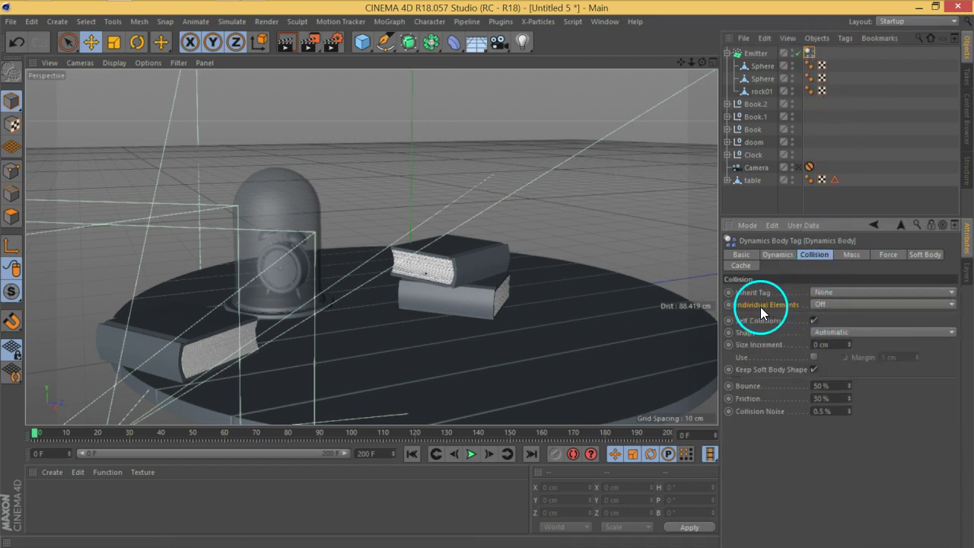
click(833, 304)
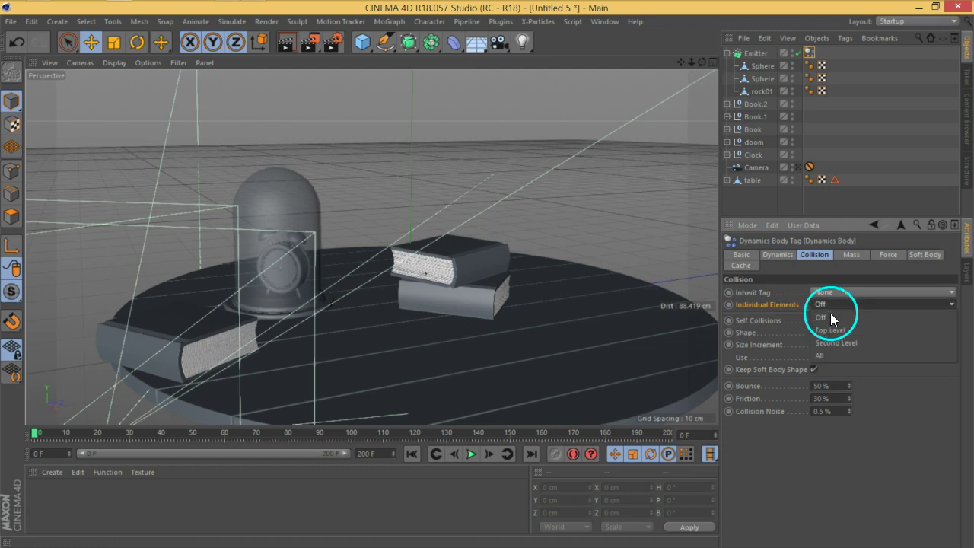
click(821, 358)
click(471, 454)
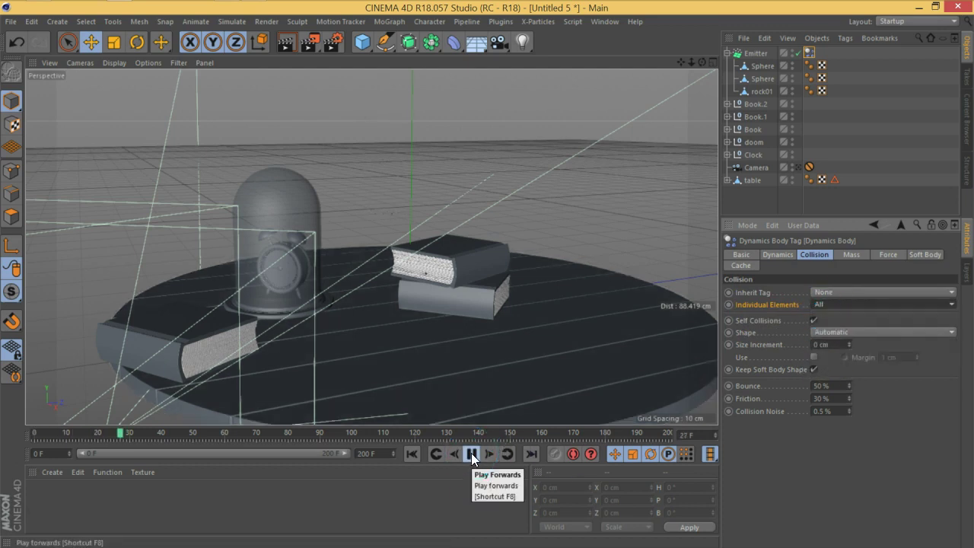
click(414, 455)
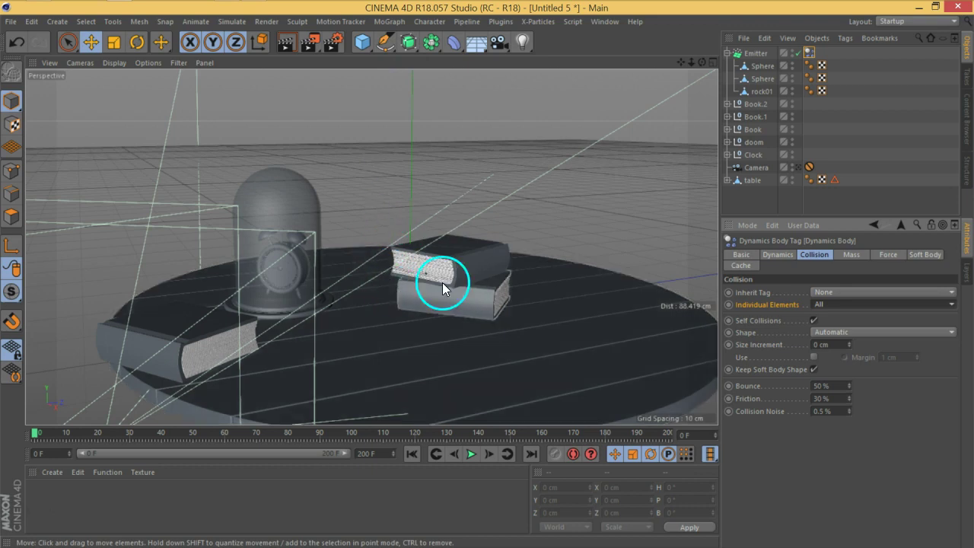
Check the Emitter's particle settings and its dynamics tag while playing the first frames, and return to frame 0
click(757, 55)
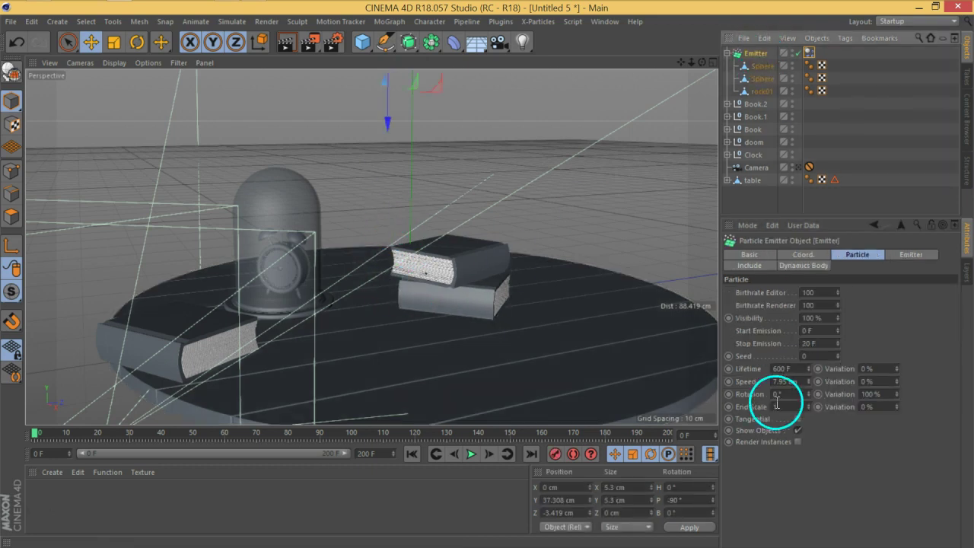
click(473, 453)
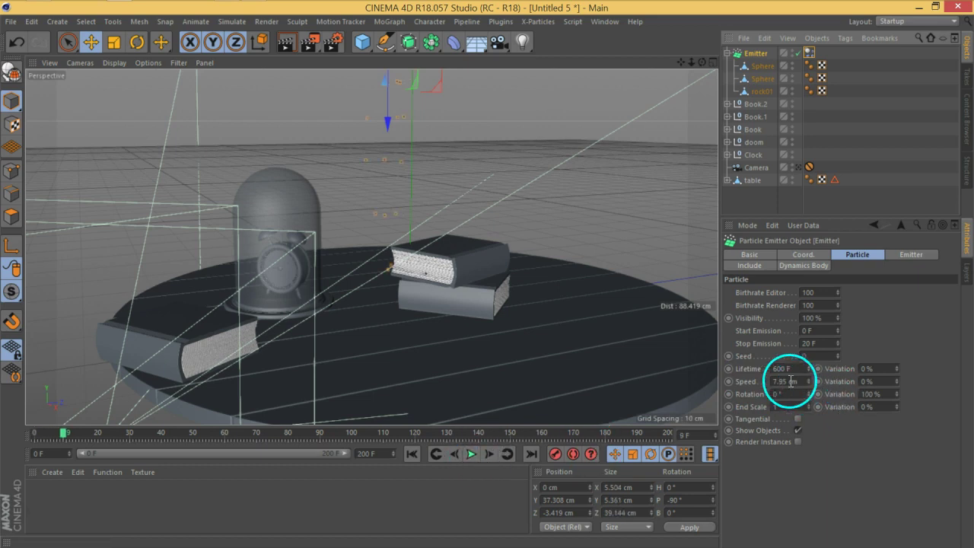
click(808, 52)
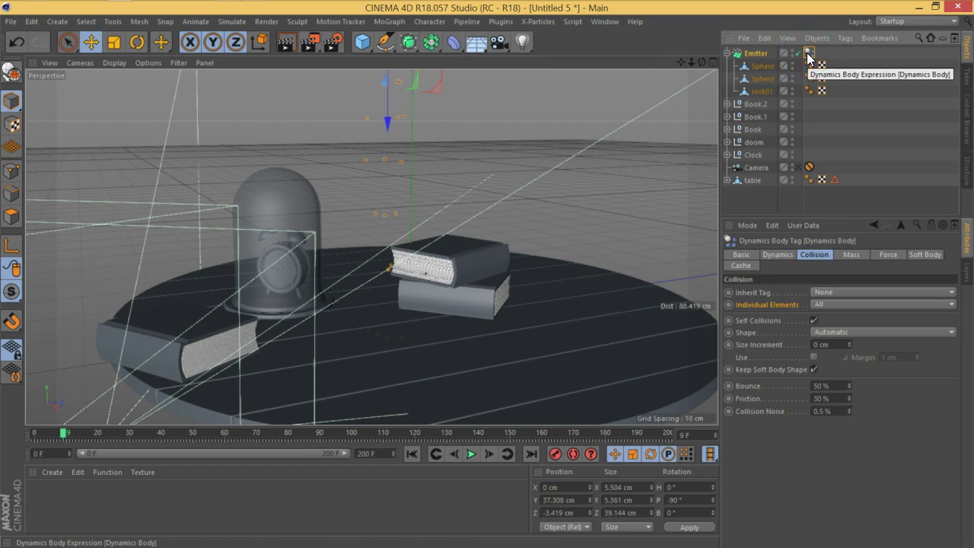
click(412, 453)
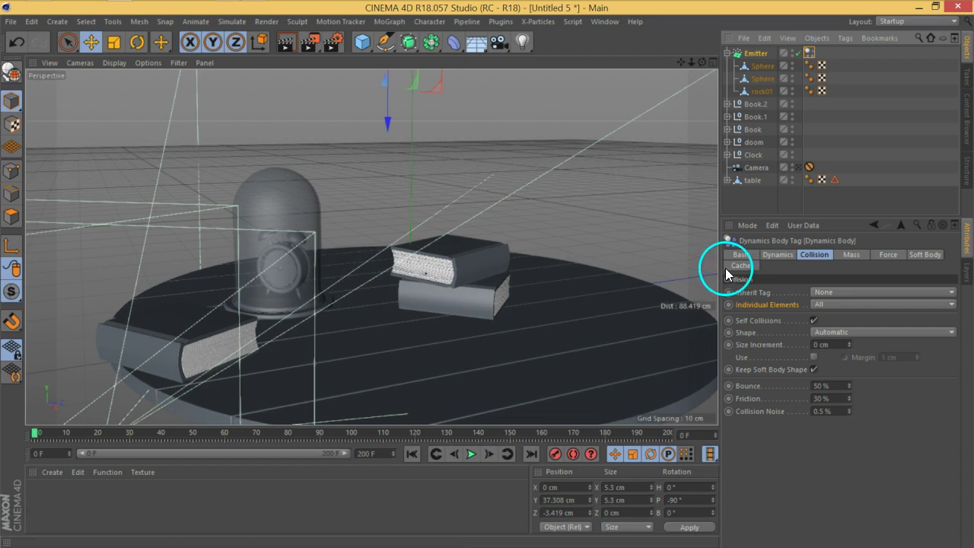
Set the gravity in the project's general dynamics settings to 10 cm
key(ctrl+d)
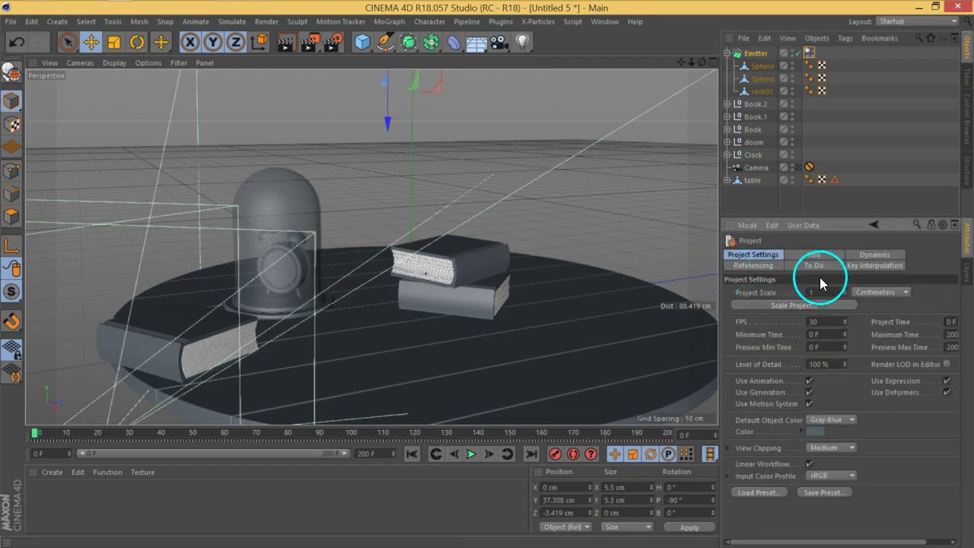
click(873, 255)
click(839, 292)
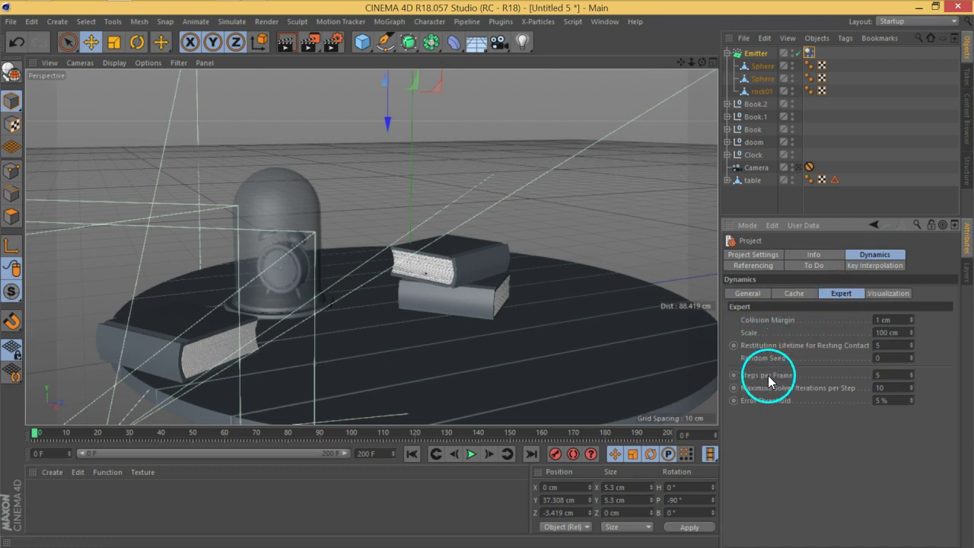
click(751, 293)
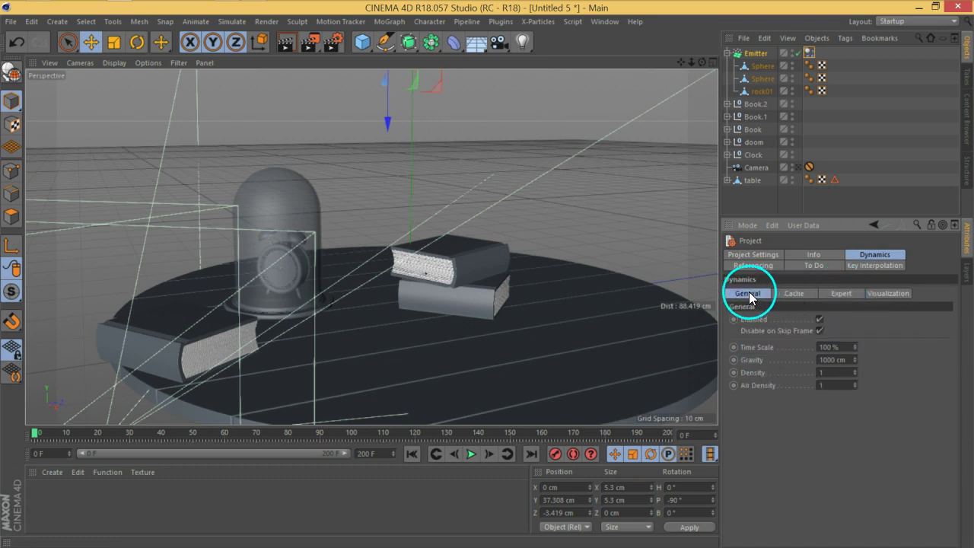
drag(853, 364, 786, 360)
text(10)
key(Return)
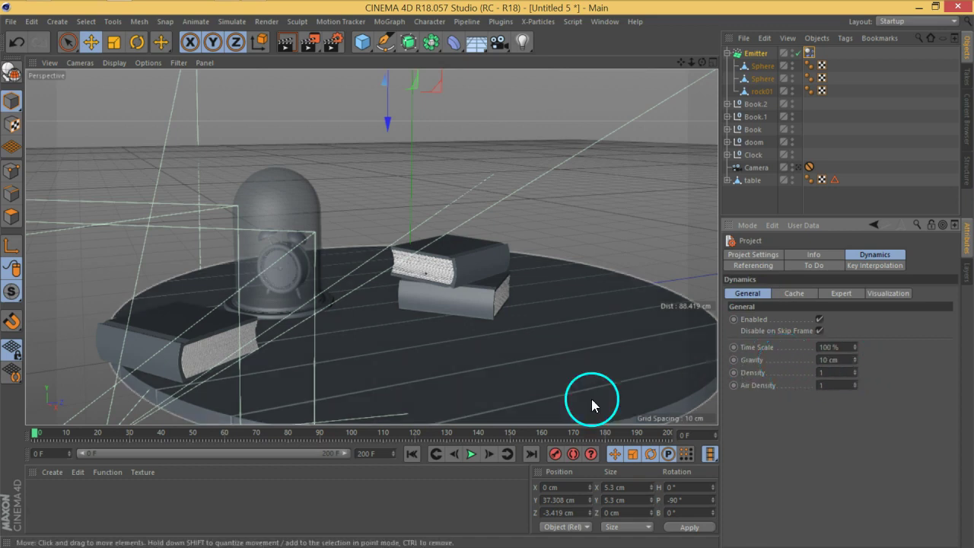
Play the falling rocks from frame 0 twice, with the Emitter deselected for the second run, and pause at frame 65
click(472, 453)
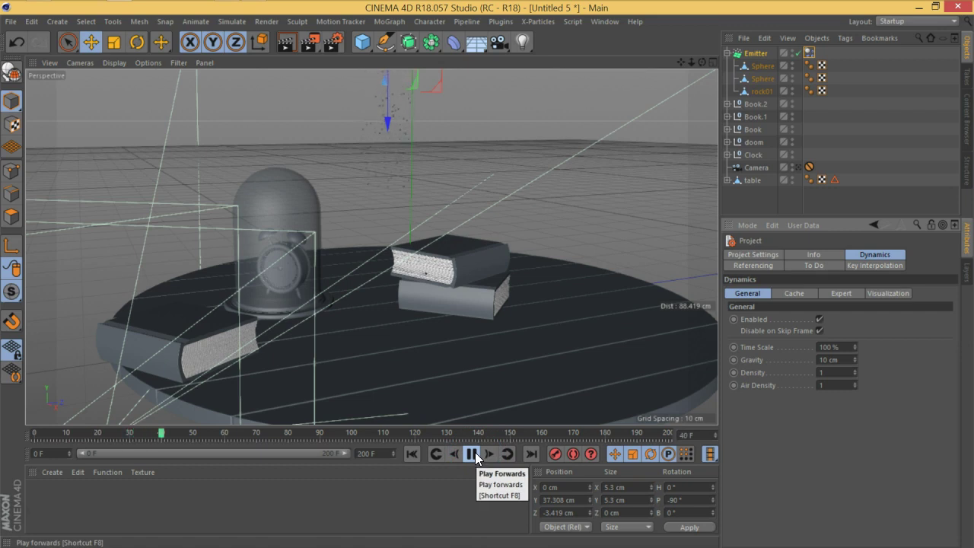
click(472, 454)
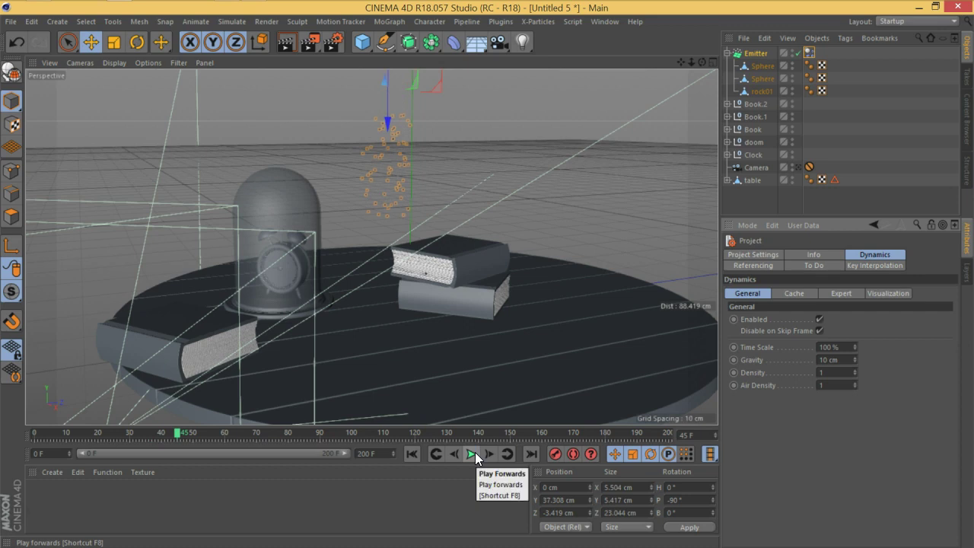
click(411, 454)
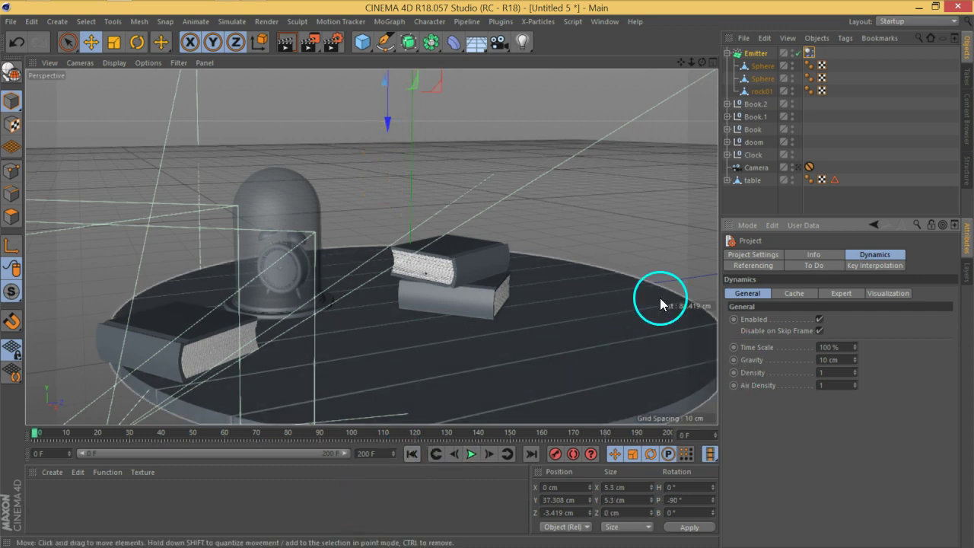
click(850, 129)
click(472, 454)
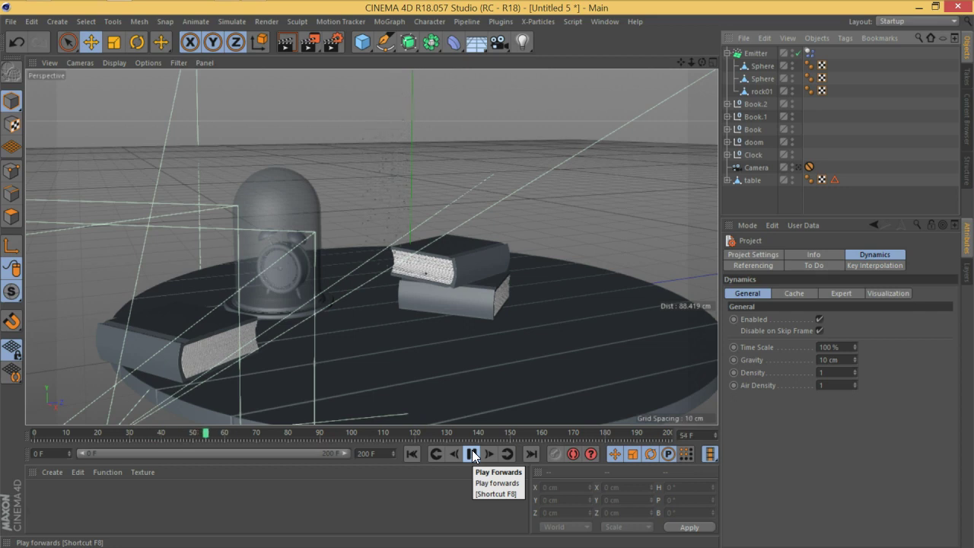
click(472, 454)
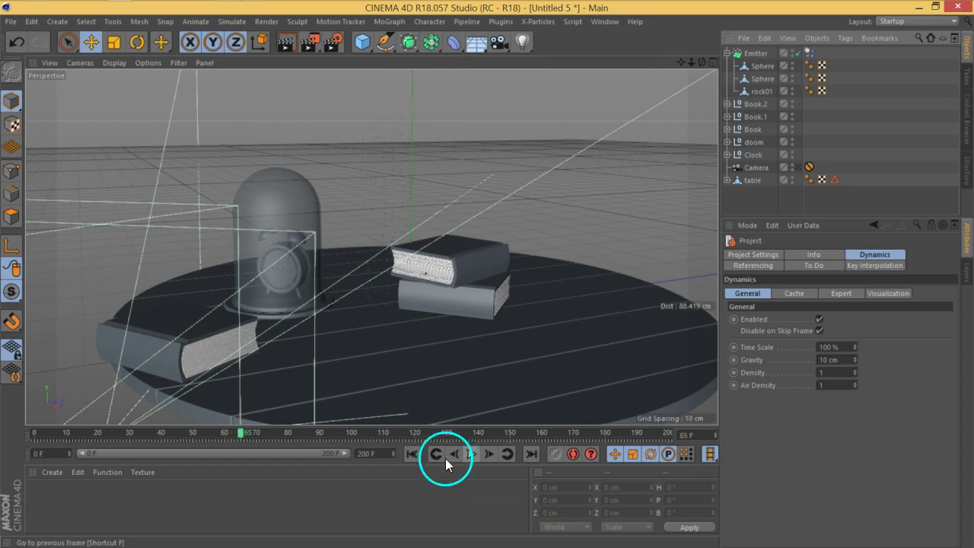
Set the viewport display to Gouraud Shading (Lines) with Isoparms
click(155, 63)
mouse_move(114, 62)
click(122, 93)
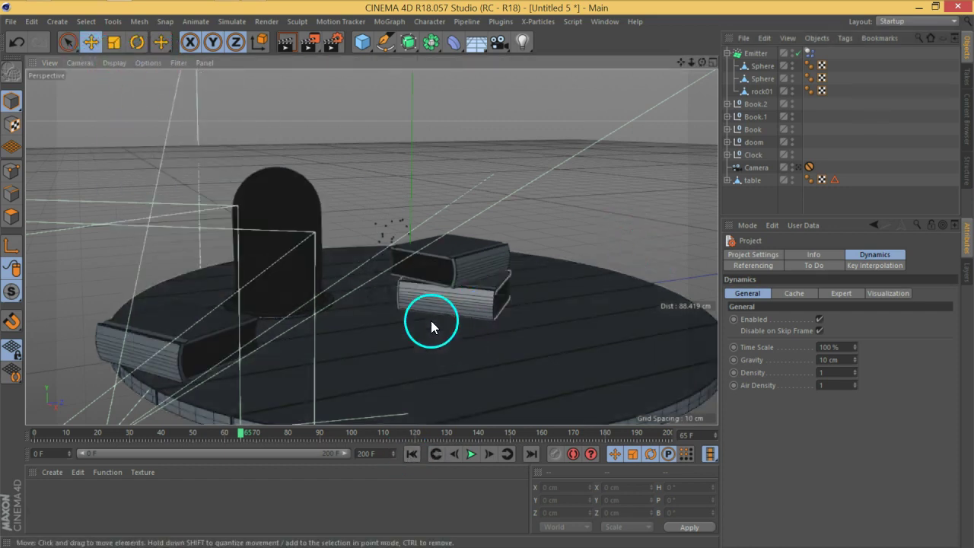
click(118, 62)
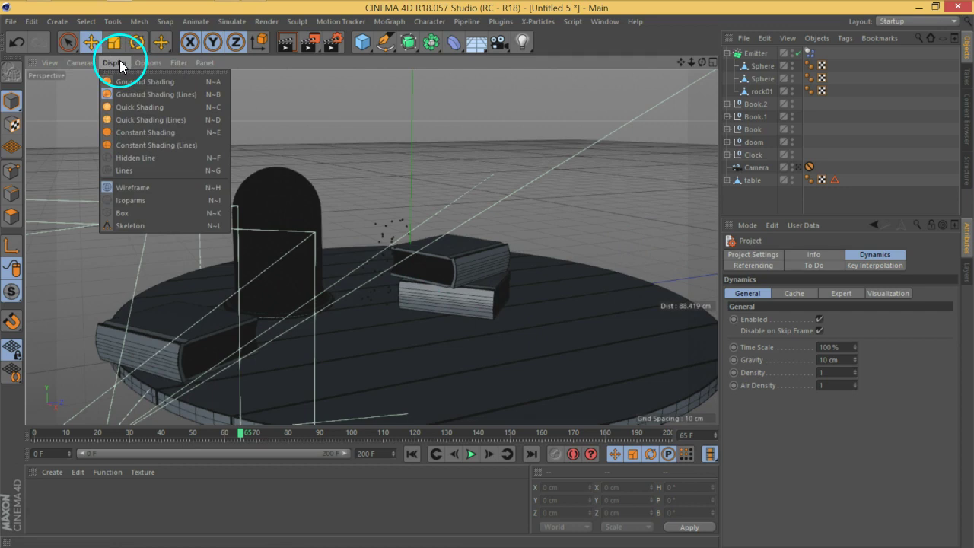
click(146, 197)
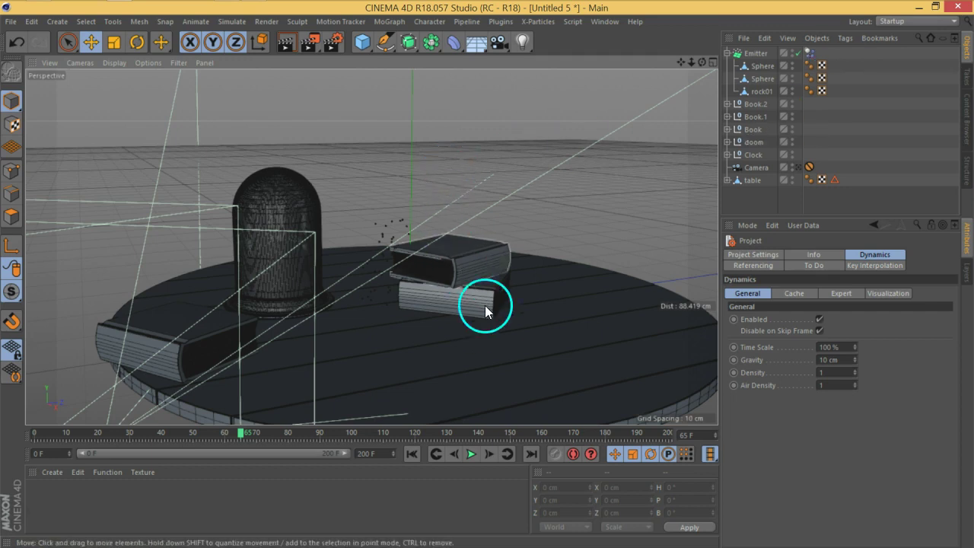
Add a Collider Body tag to the Extrude cover of Book, the lower book of the stack
alt+middle_drag(488, 320, 414, 289)
scroll(413, 290, up, 3)
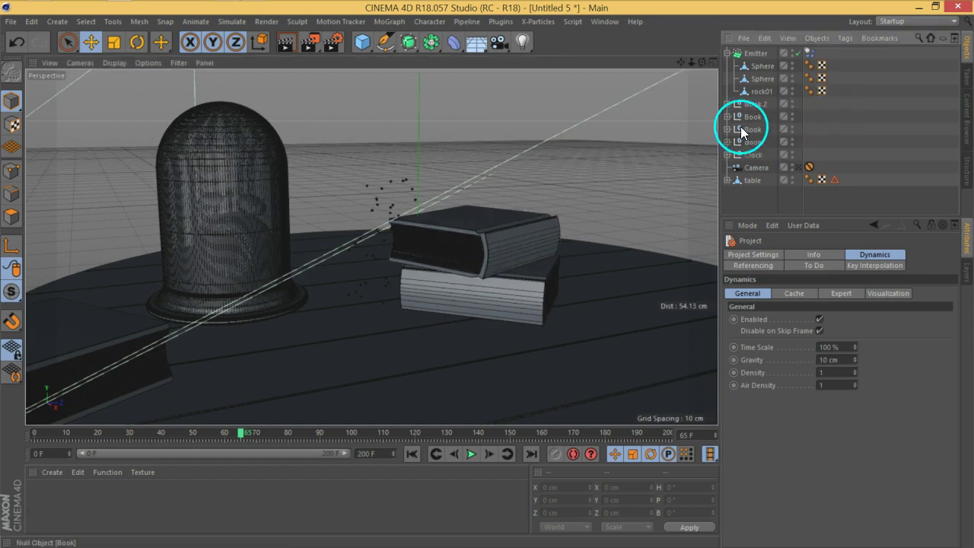
drag(755, 214, 752, 244)
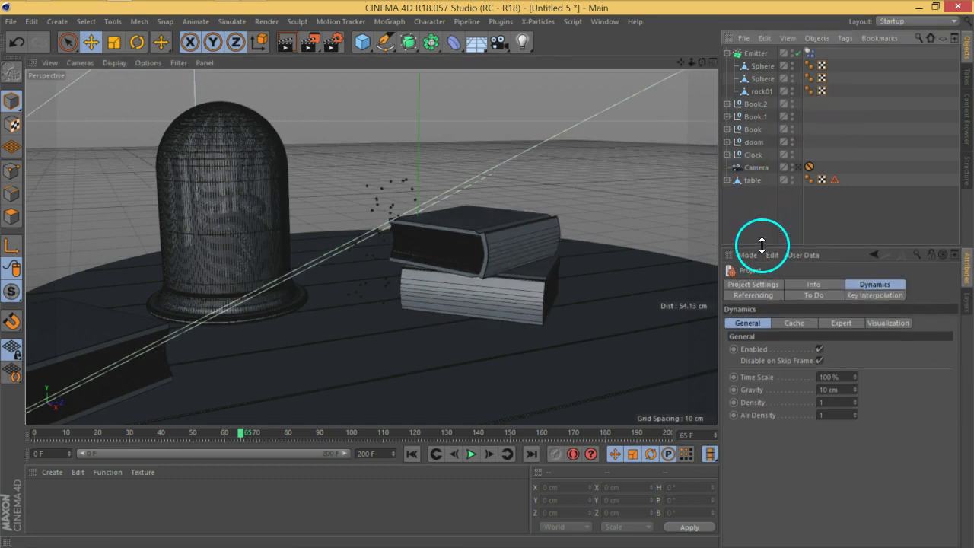
click(728, 103)
click(760, 129)
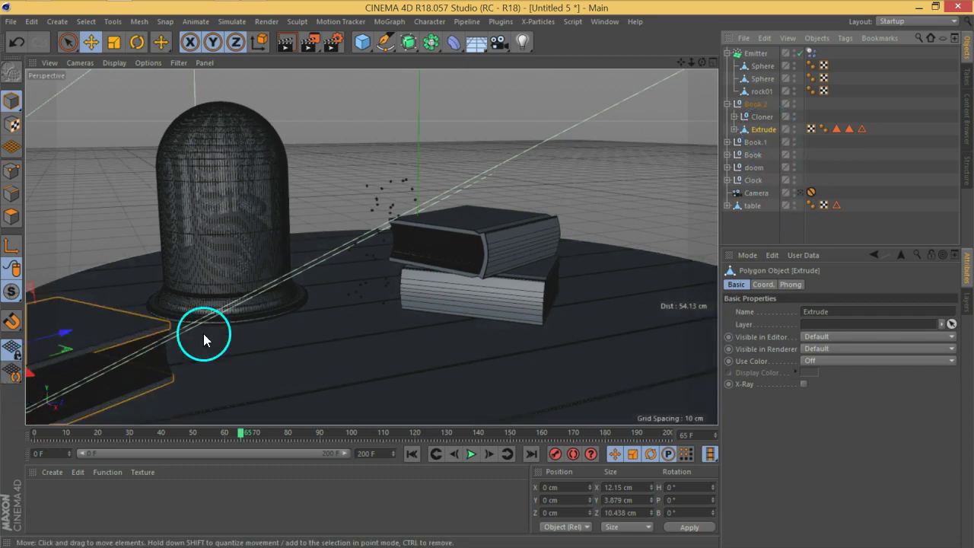
click(727, 103)
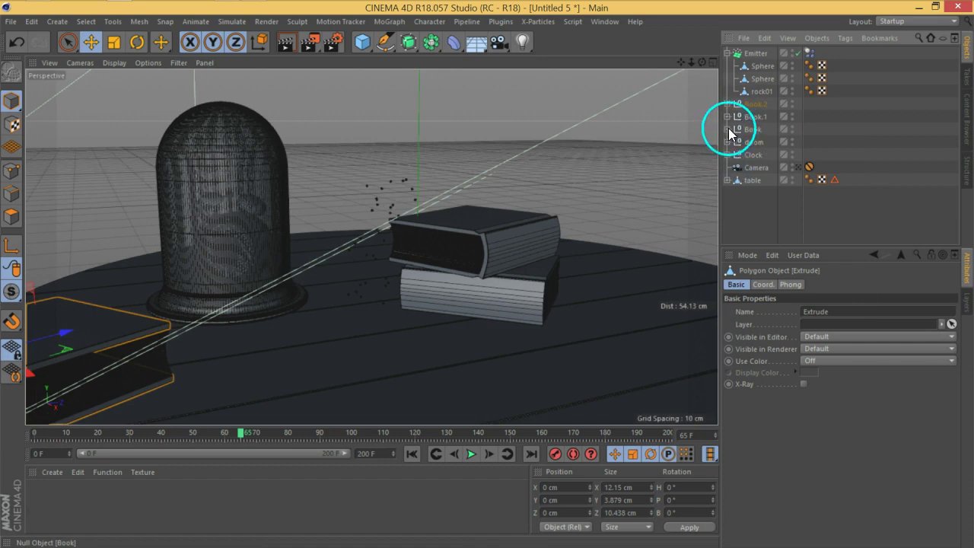
click(728, 130)
click(763, 155)
right_click(763, 155)
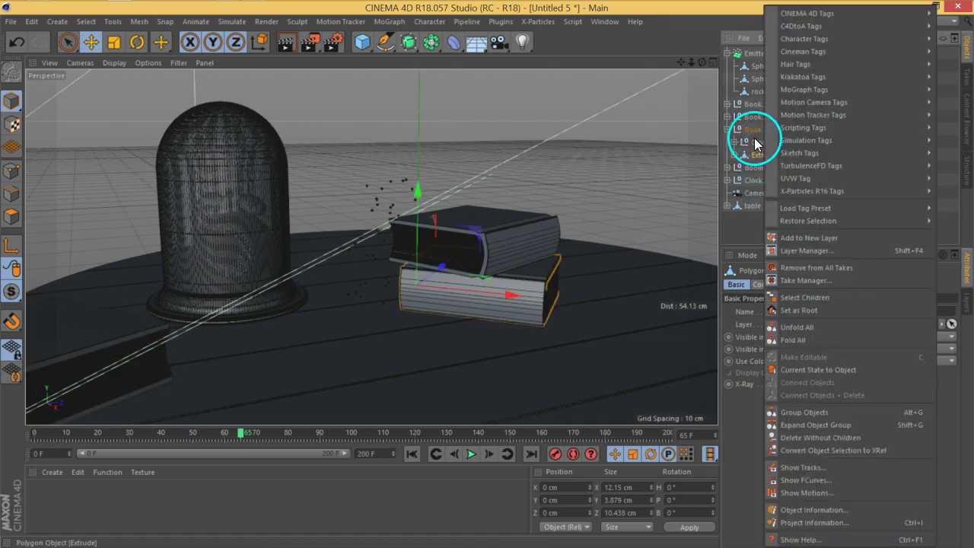
mouse_move(770, 141)
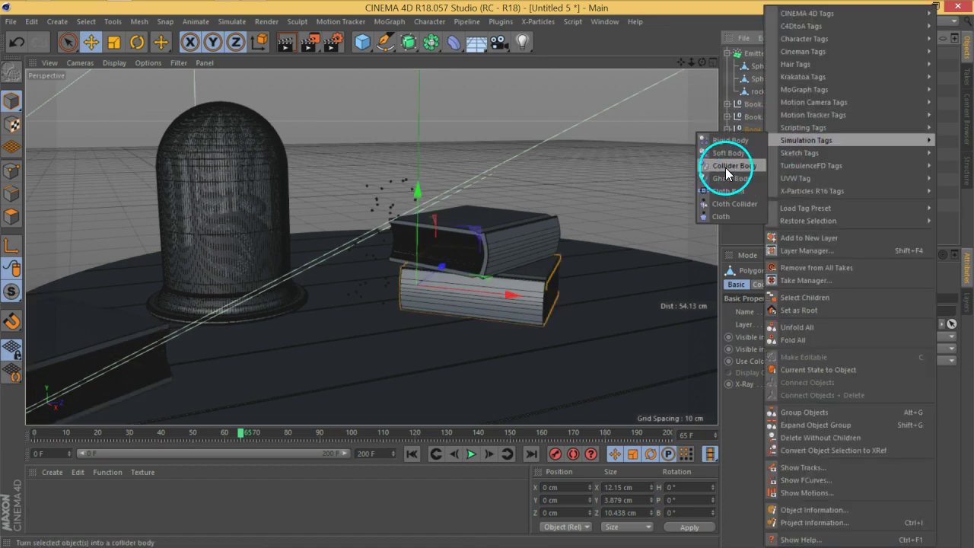
click(726, 168)
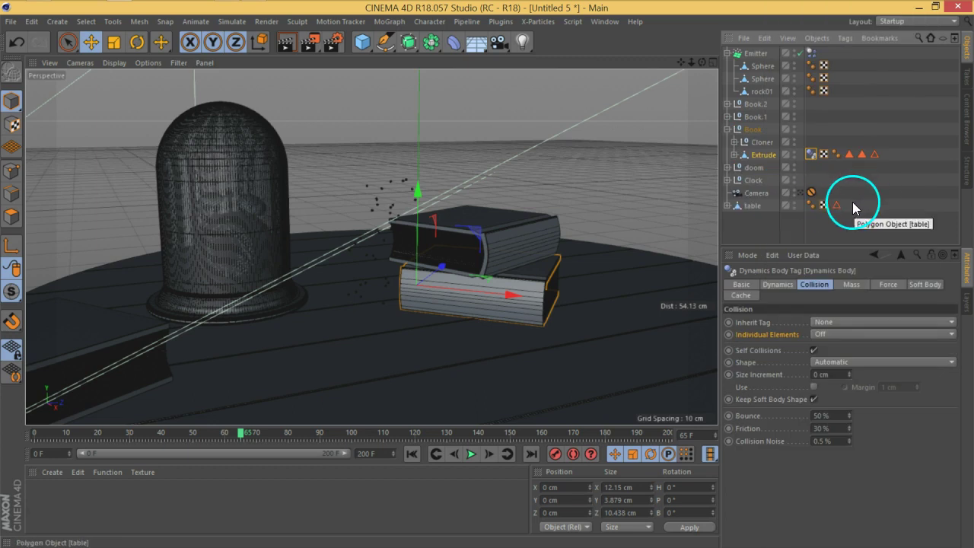
Add a Collider Body tag to the Extrude cover of Book.1, and collapse both book groups
click(727, 117)
right_click(760, 141)
mouse_move(775, 143)
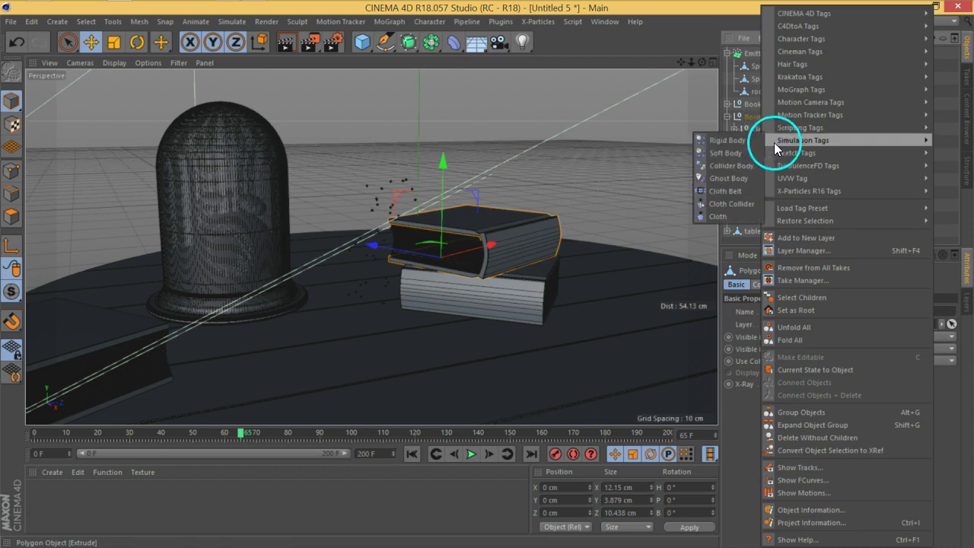
click(740, 179)
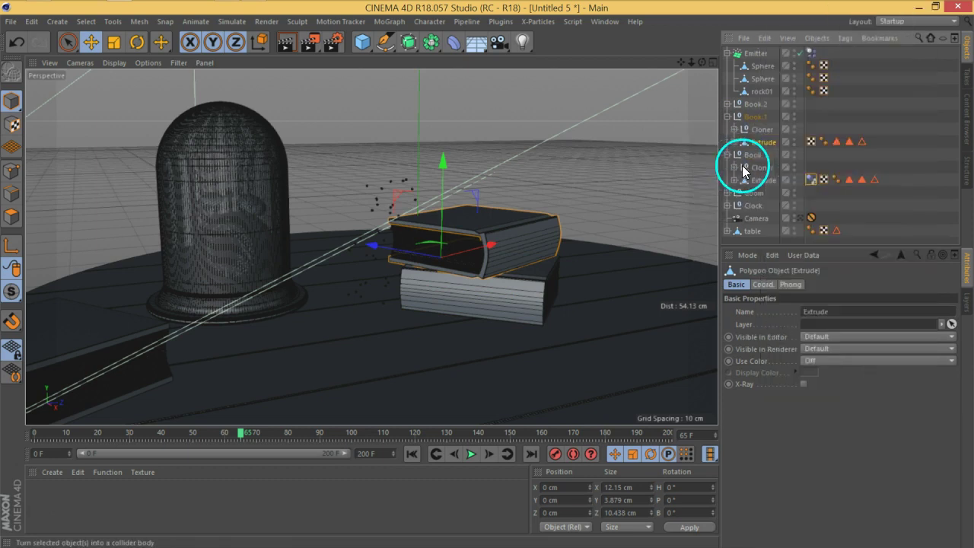
click(727, 116)
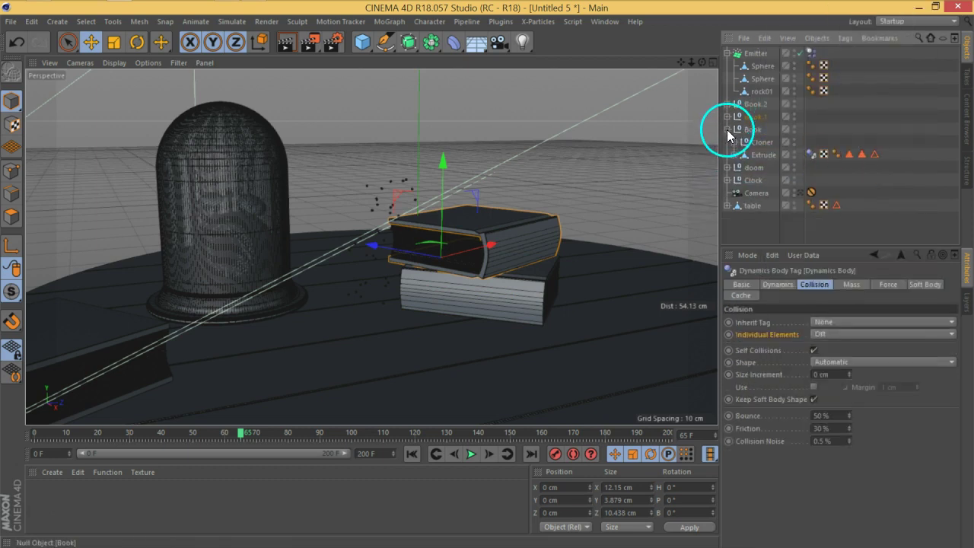
click(727, 129)
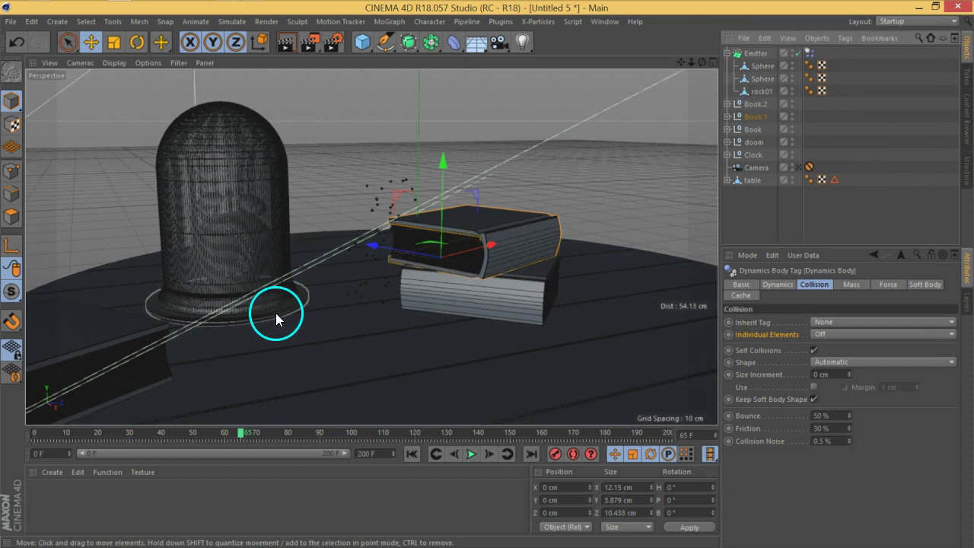
Add a Collider Body tag to the Cylinder base of the doom group
click(277, 319)
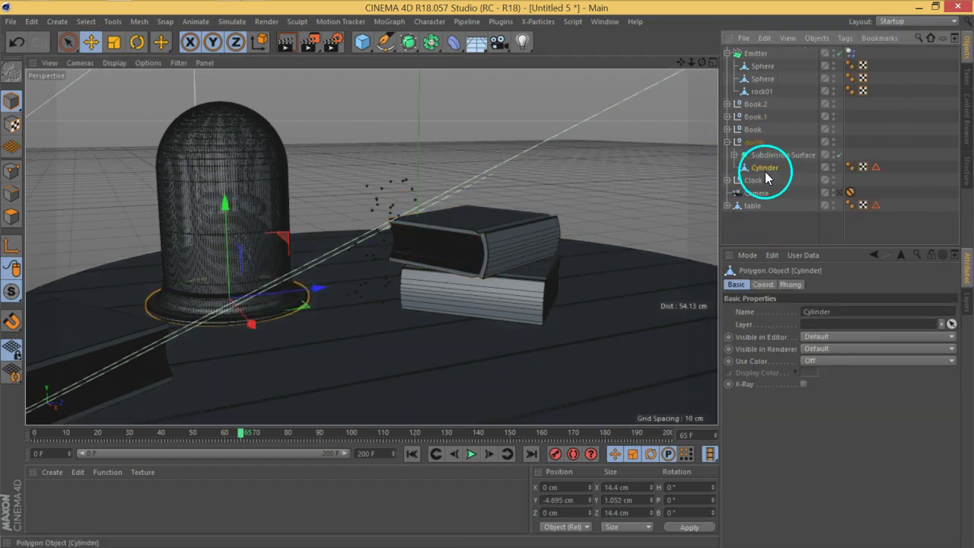
right_click(765, 177)
mouse_move(776, 140)
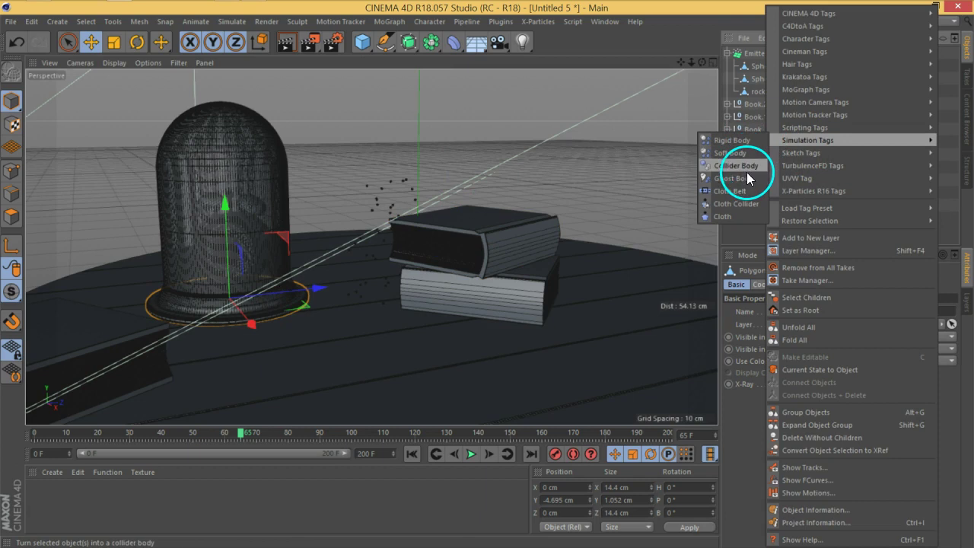
click(742, 167)
Add a Collider Body tag to the table object
click(752, 206)
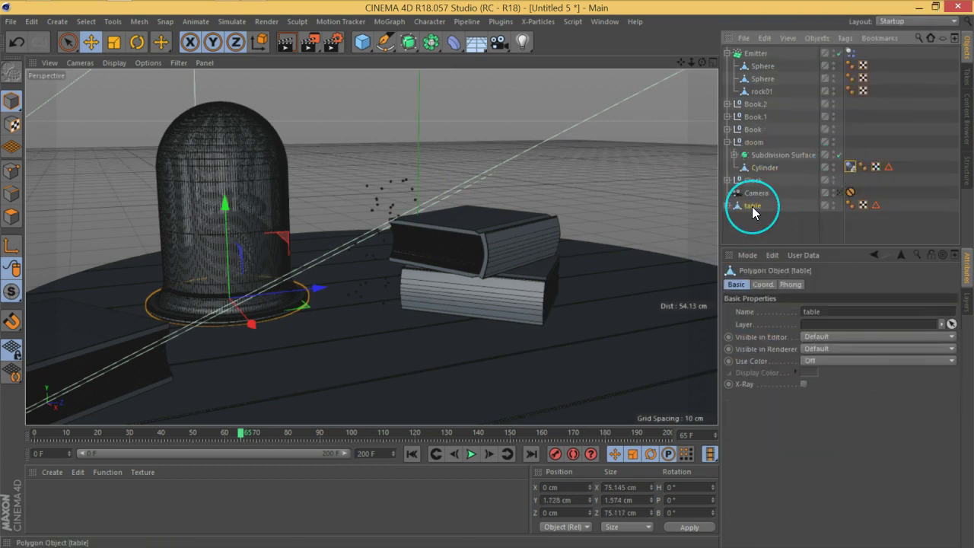
right_click(751, 206)
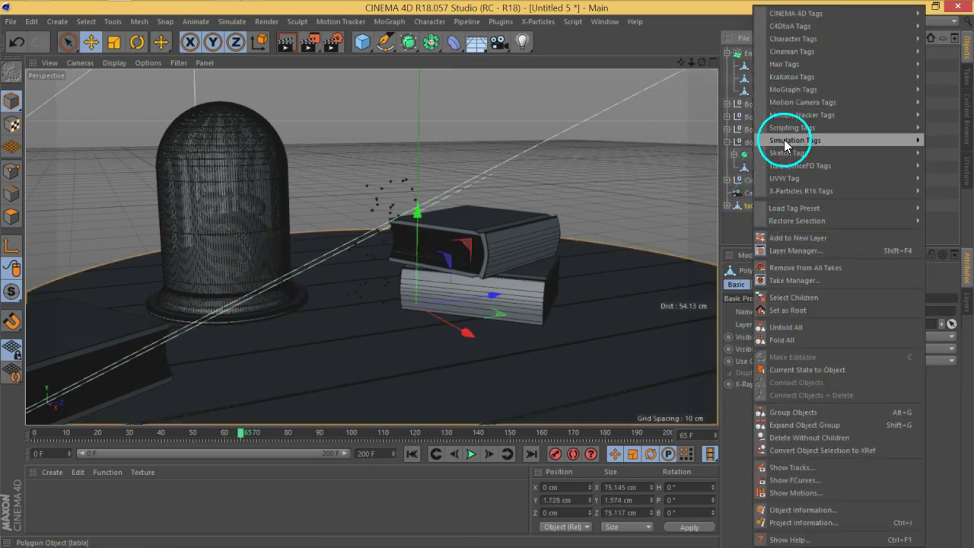
mouse_move(786, 141)
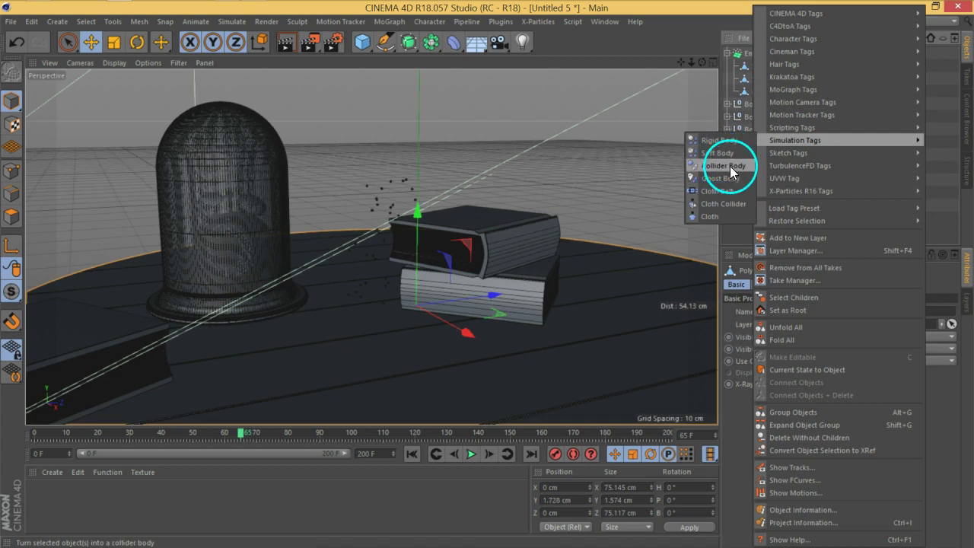
click(730, 166)
Play the simulation from the first frame to check the rocks' collisions, and return to the start
click(411, 454)
click(472, 453)
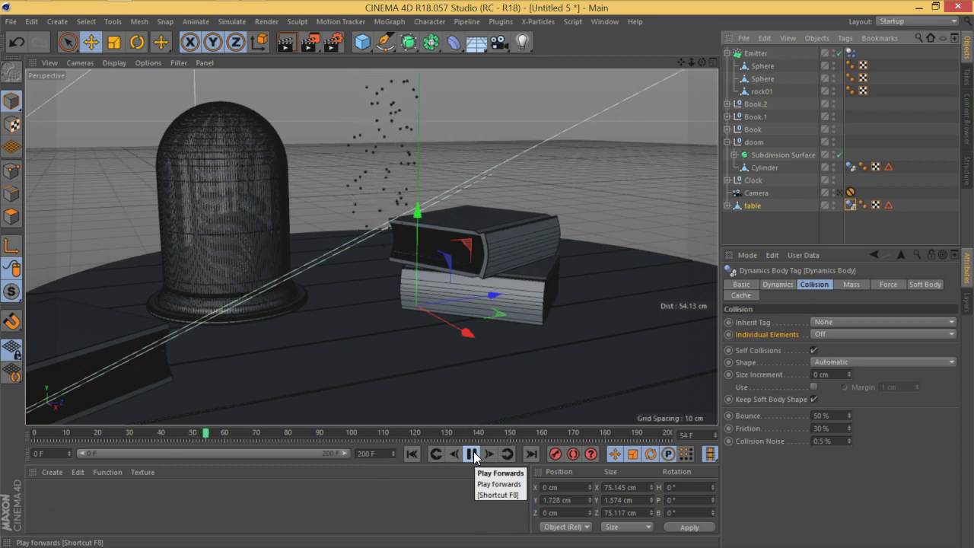
click(917, 190)
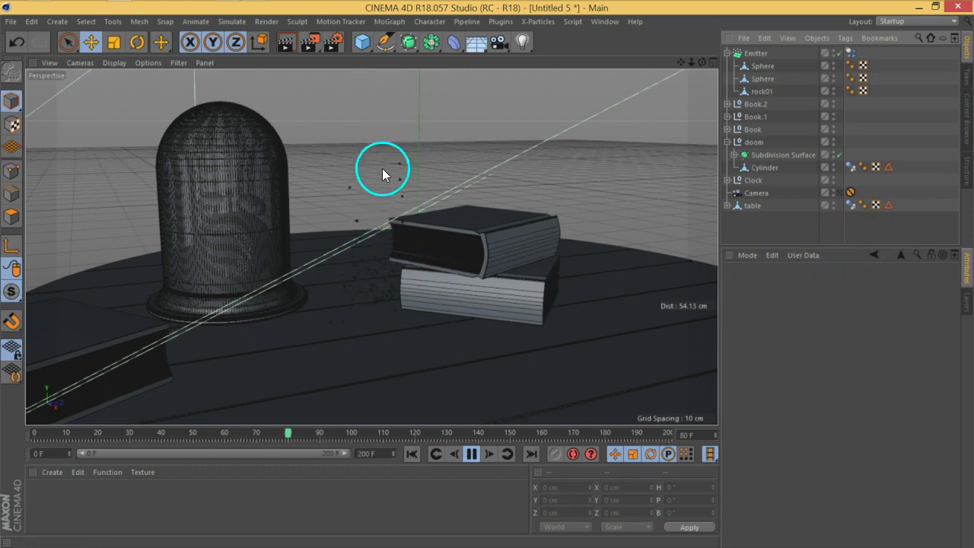
click(473, 453)
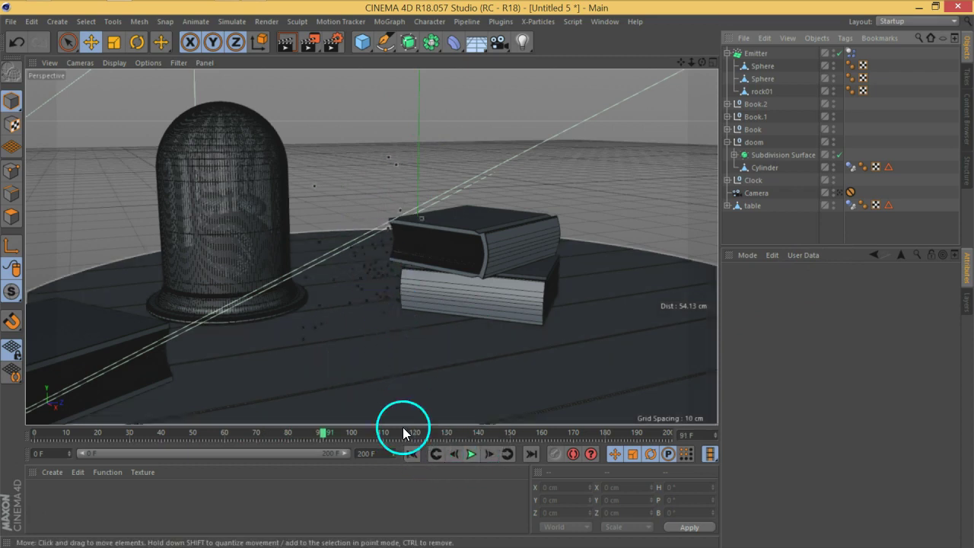
click(412, 453)
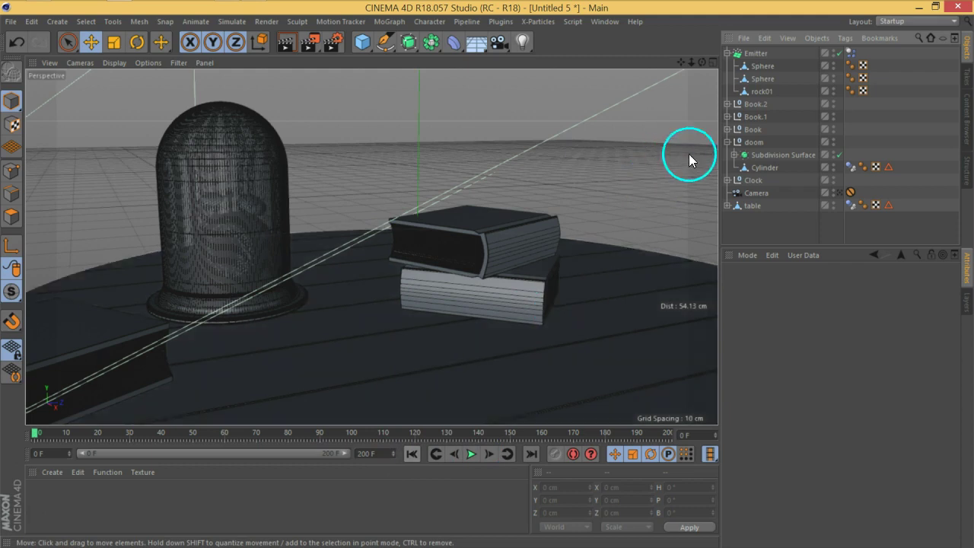
Set Bounce to 2% and Friction to 10% in the collision settings of the Emitter's dynamics body tag
click(851, 54)
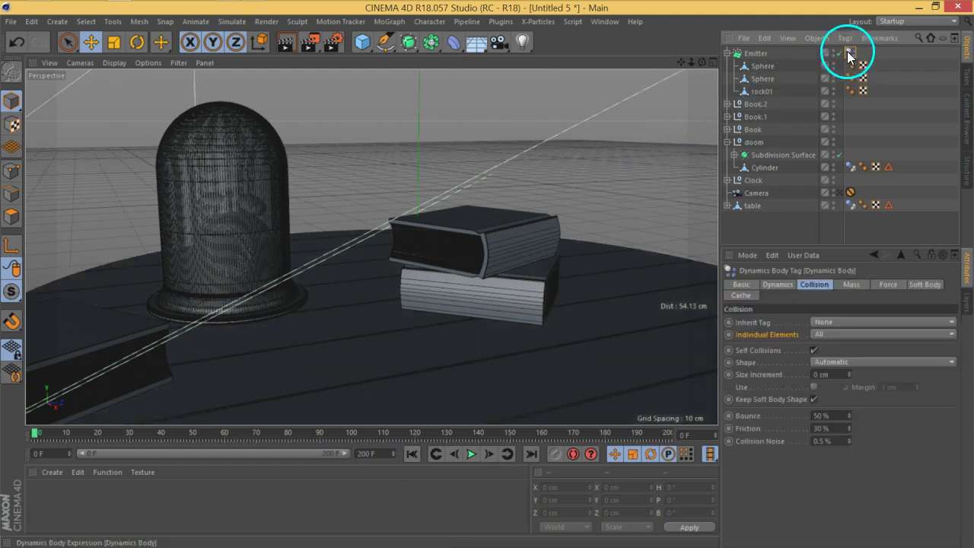
click(748, 416)
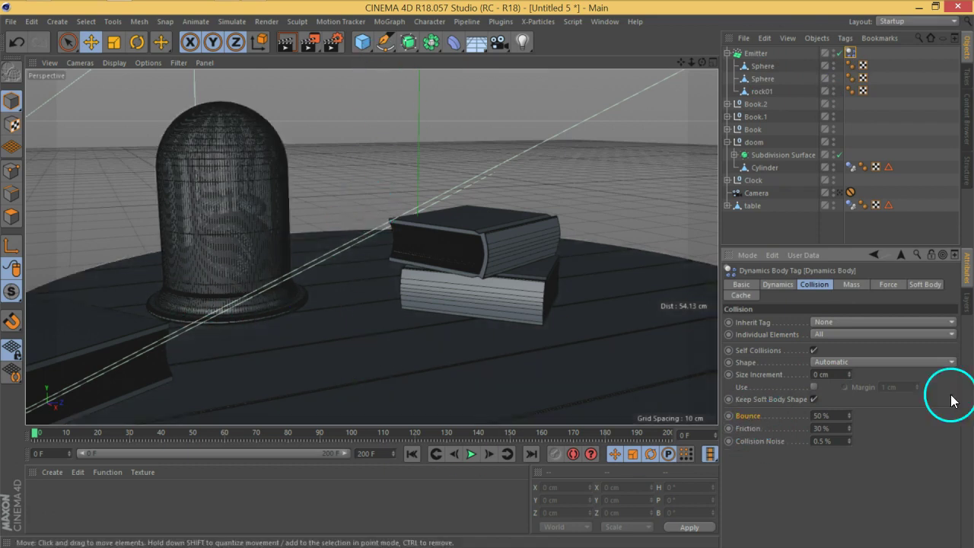
click(826, 415)
text(2)
key(Return)
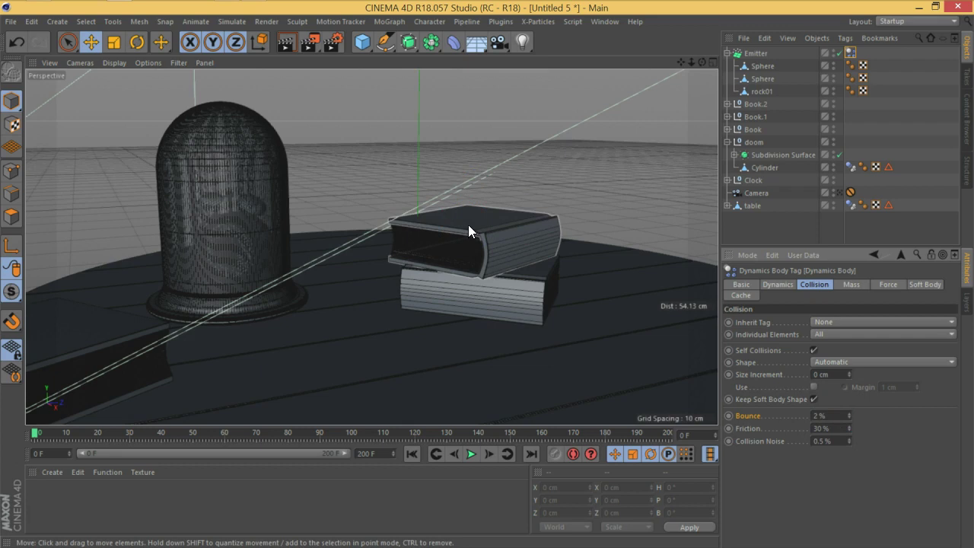
double_click(836, 428)
text(1)
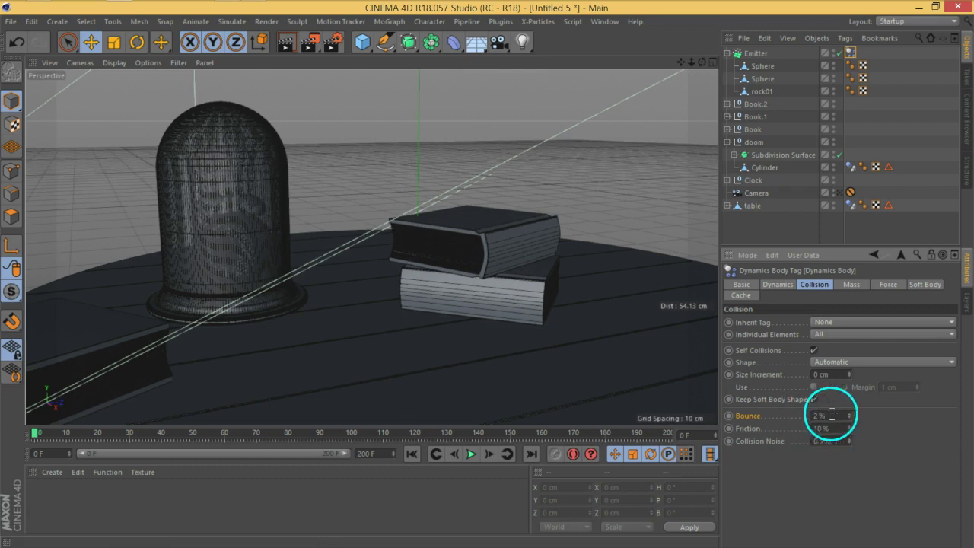
Set Bounce to 2% and Friction to 10% on the collider tags of the doom's Cylinder and the table together
click(852, 168)
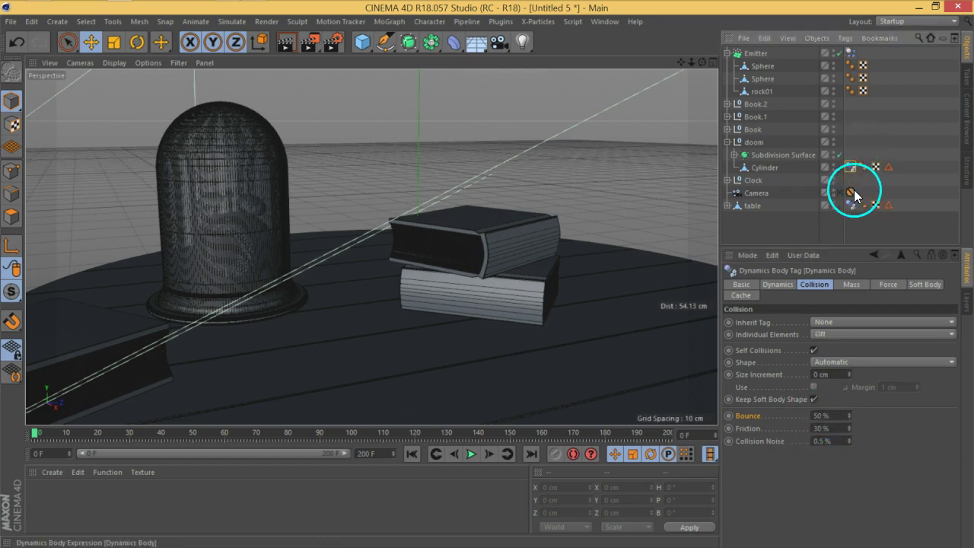
shift+click(852, 206)
click(838, 414)
drag(838, 413, 817, 419)
text(2)
key(Tab)
text(1)
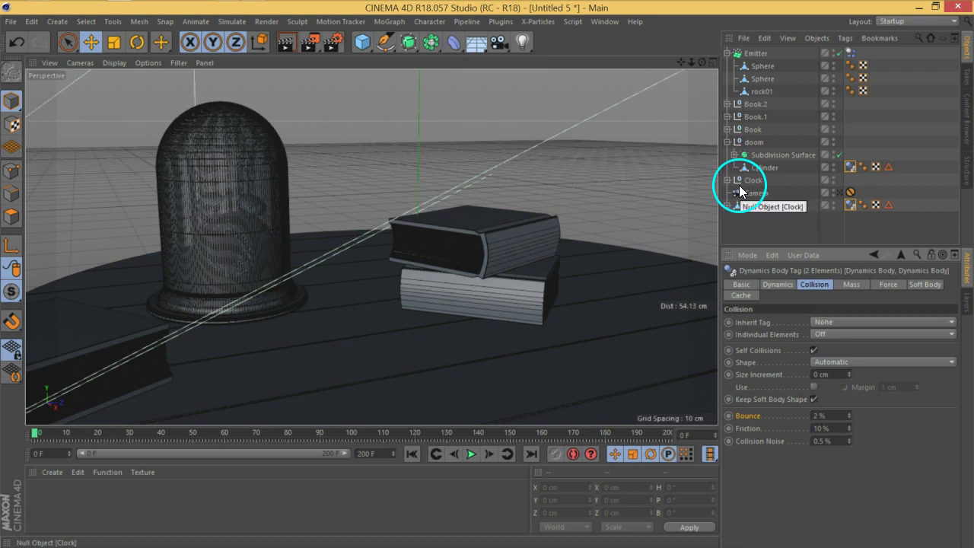
Set Bounce to 2% and Friction to 10% on the collider tag of Book's Extrude
click(727, 130)
click(850, 155)
click(834, 415)
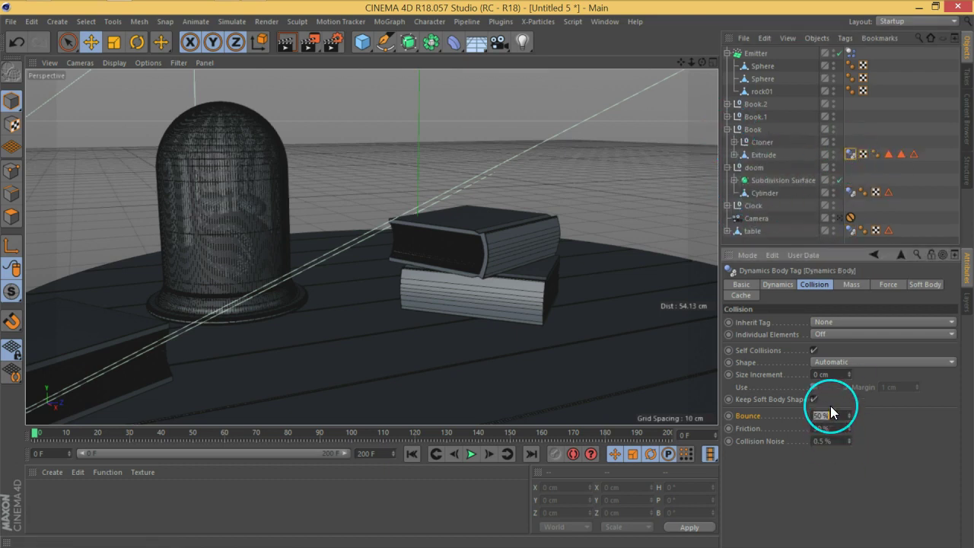
click(759, 216)
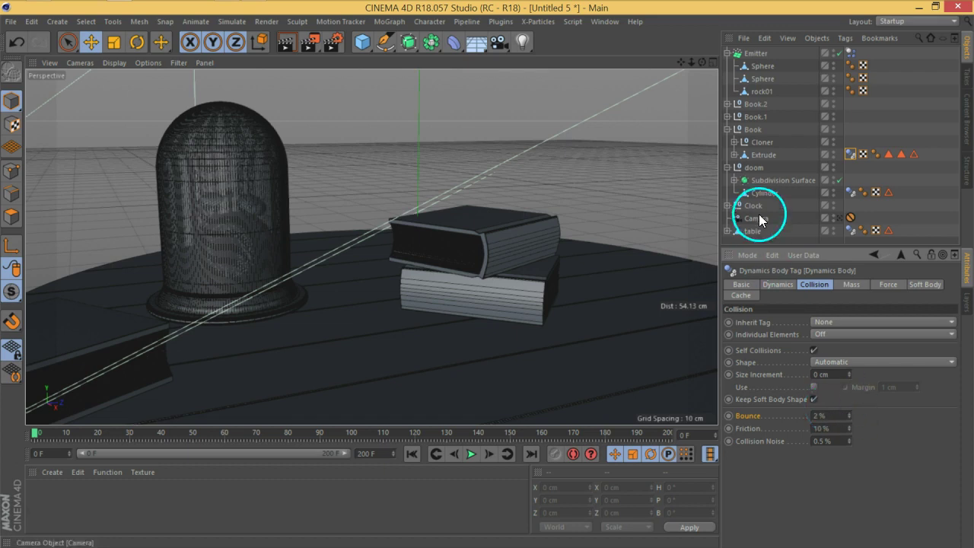
Set Bounce to 2% and Friction to 10% on the collider tag of Book.1's Extrude
click(727, 117)
click(849, 141)
click(833, 416)
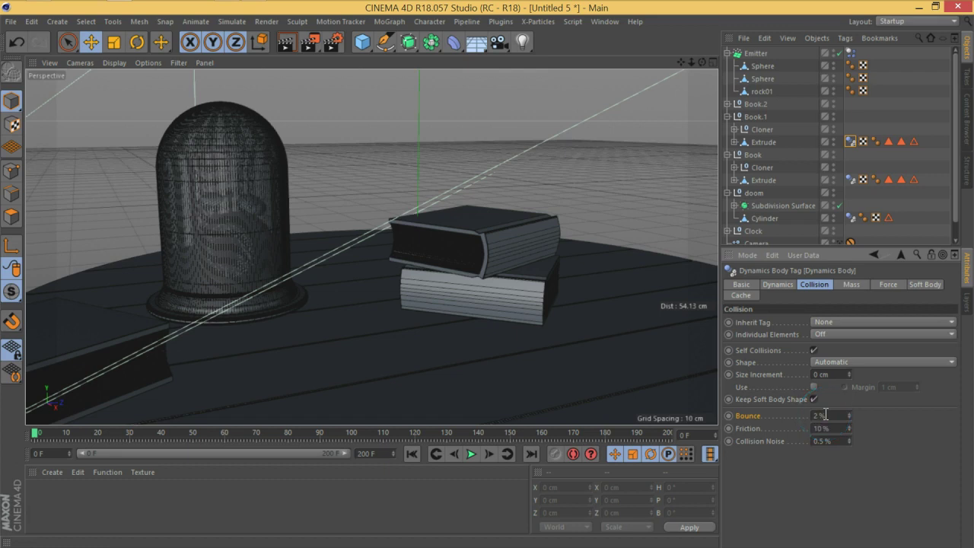
Play the simulation to examine how the rocks bounce and slide on the table, and stop it near frame 165
click(591, 439)
click(471, 453)
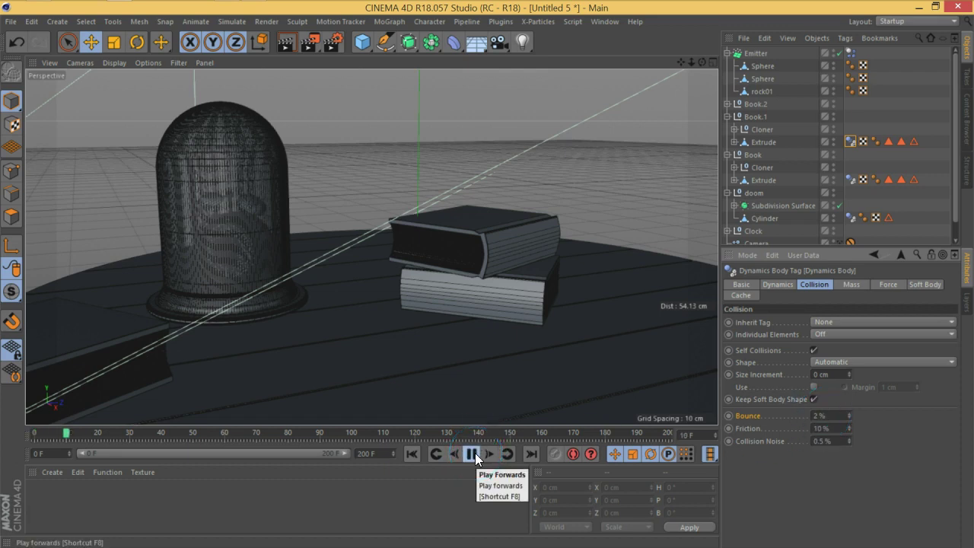
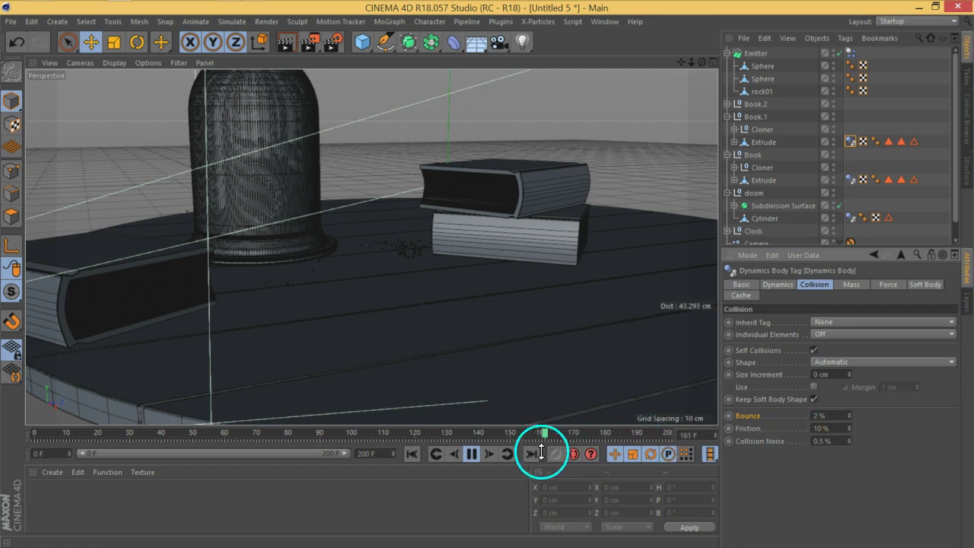
click(471, 455)
Set Friction to 25% on the collider tag of Book.1's Extrude, and return the animation to frame 0
click(831, 429)
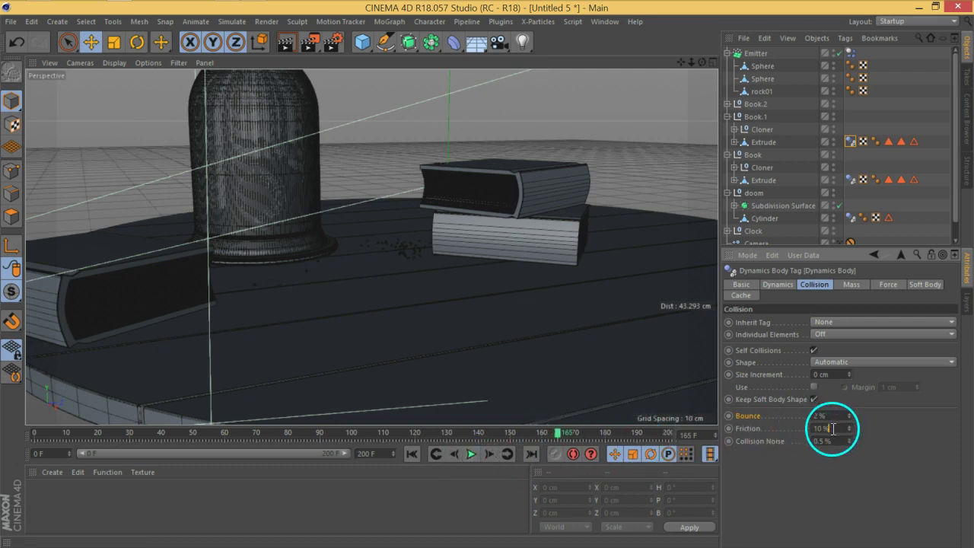
text(25)
key(Return)
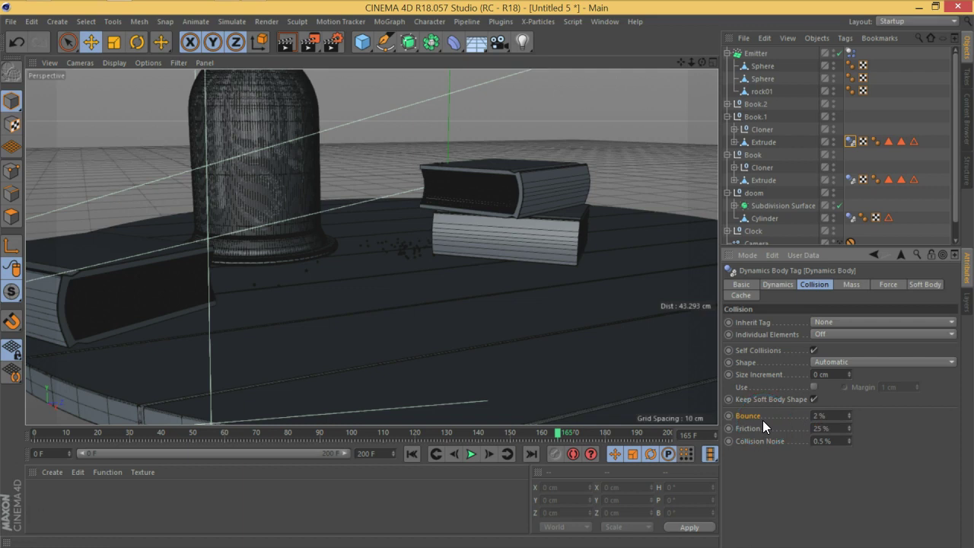
click(412, 454)
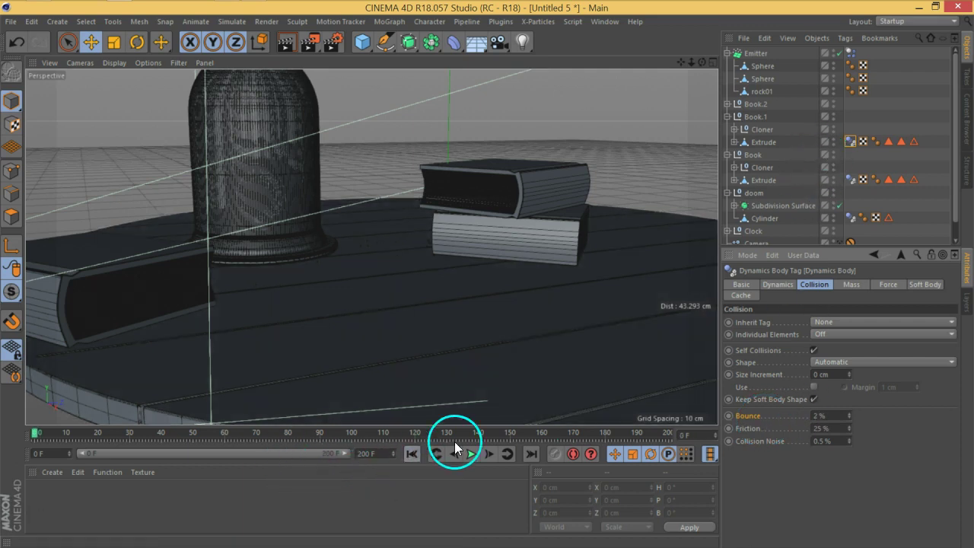
Scale the Emitter with its child rocks up to about 27.8 by 27.8 cm
click(765, 58)
scroll(351, 253, down, 5)
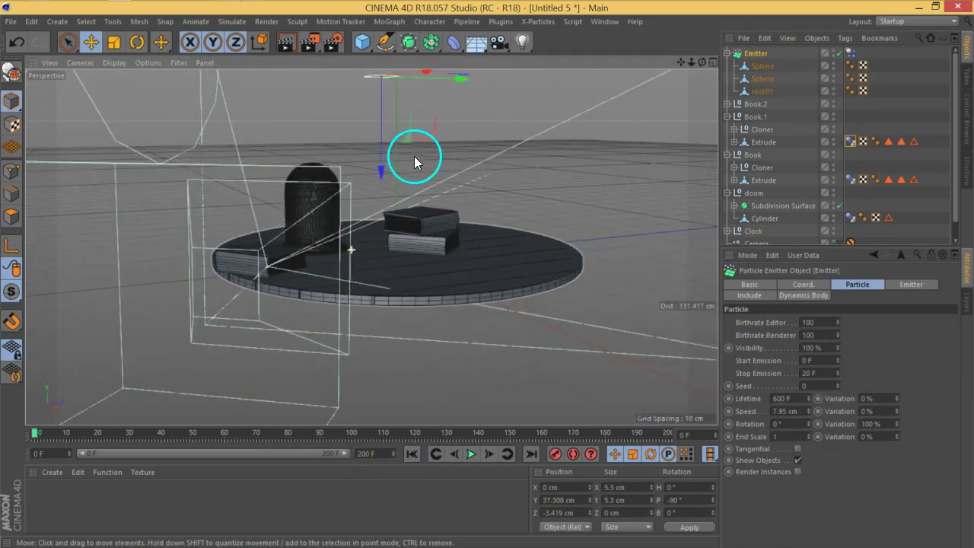
alt+middle_drag(414, 156, 428, 214)
alt+drag(429, 209, 397, 234)
click(114, 42)
drag(494, 179, 676, 158)
alt+drag(515, 353, 539, 334)
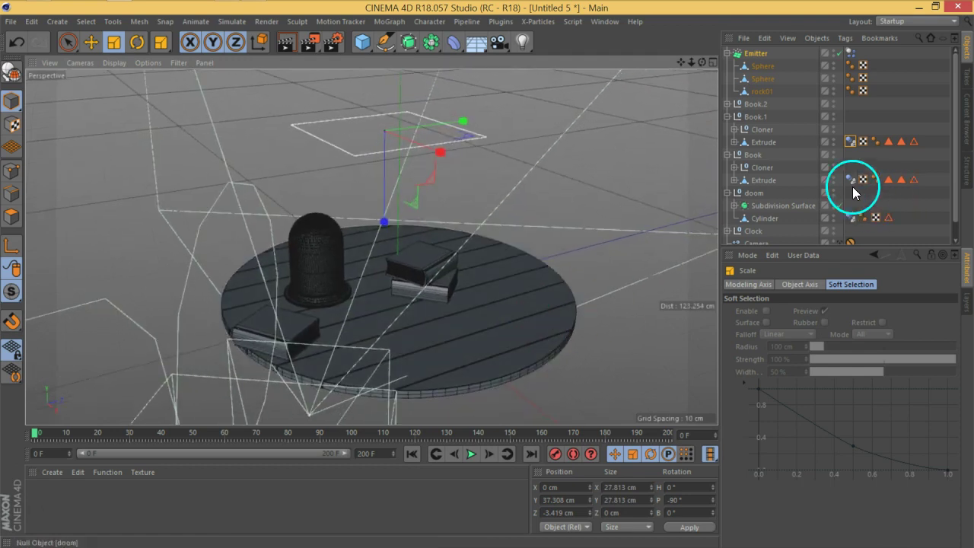
Copy the collider tag from Book.1's Extrude to the Extrude of Book.2
click(728, 104)
click(851, 168)
ctrl+drag(851, 168, 914, 130)
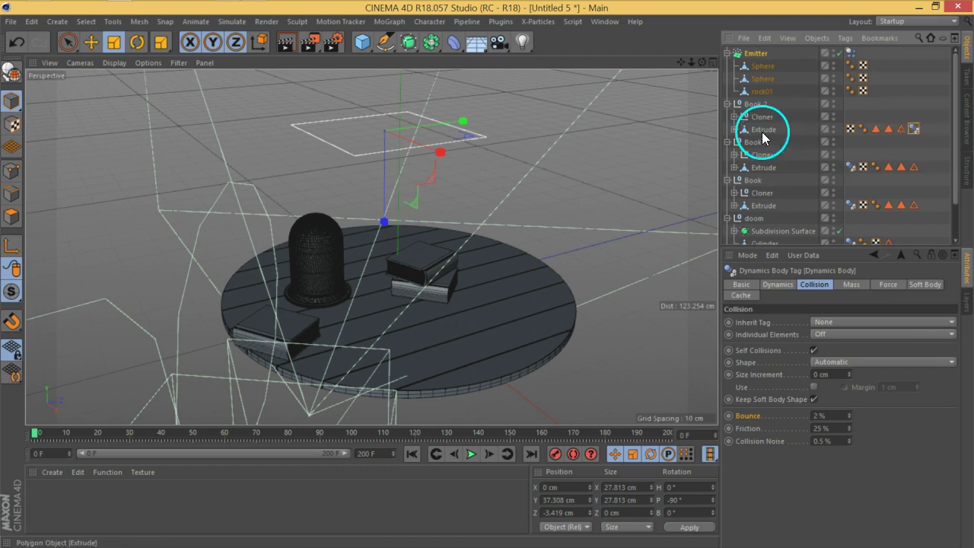
click(762, 132)
click(903, 147)
Play the simulation briefly and examine the size and spread of the rocks falling from the enlarged Emitter
click(761, 53)
click(471, 455)
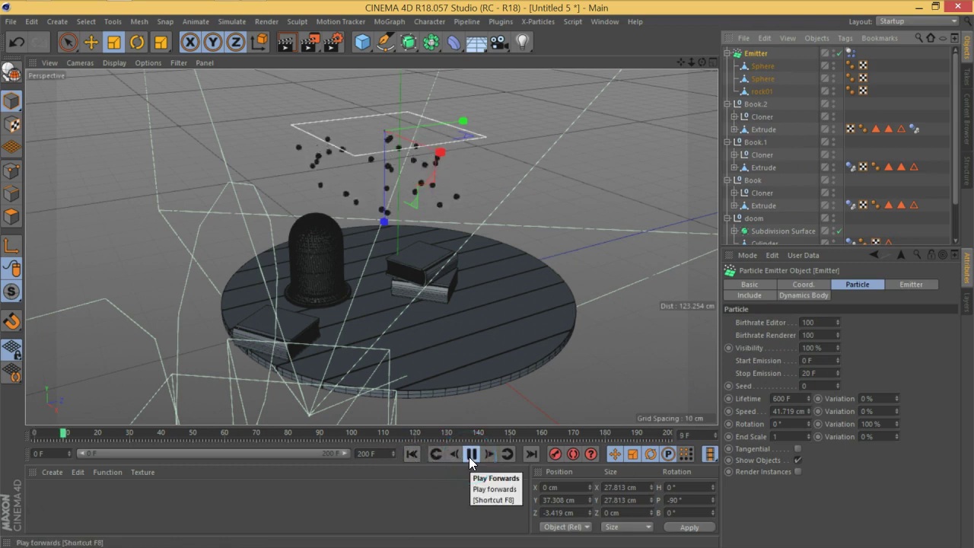
click(471, 455)
alt+drag(454, 332, 430, 186)
alt+right_drag(430, 186, 445, 203)
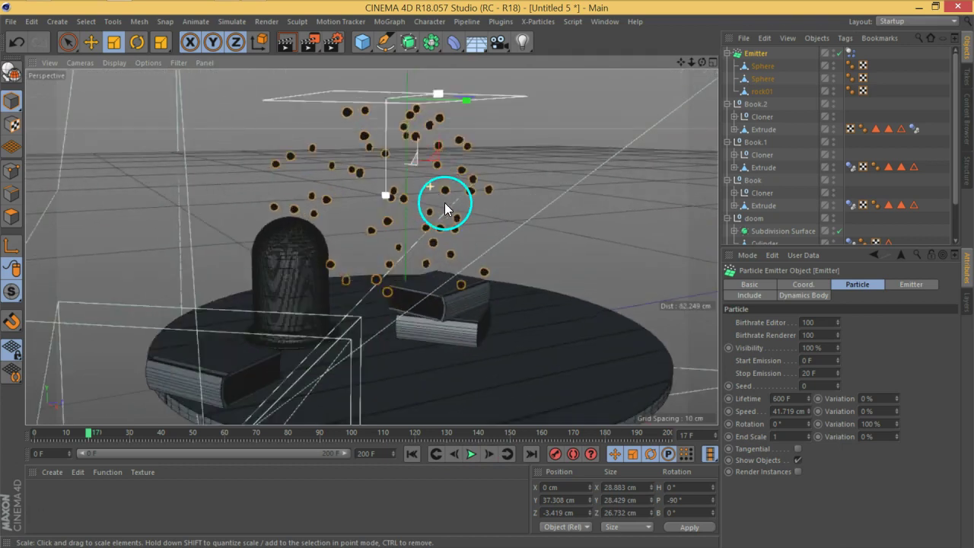
scroll(445, 202, up, 6)
scroll(442, 194, down, 5)
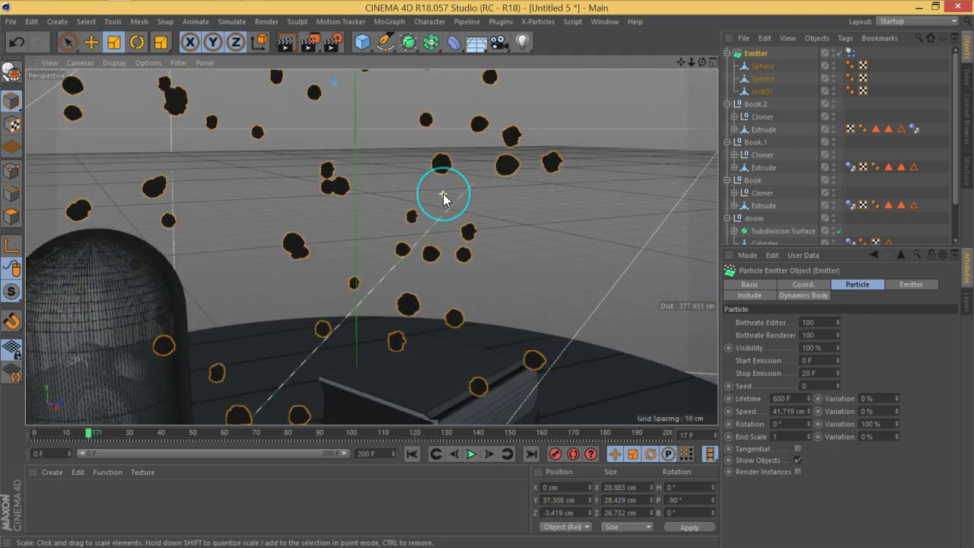
alt+drag(439, 158, 435, 172)
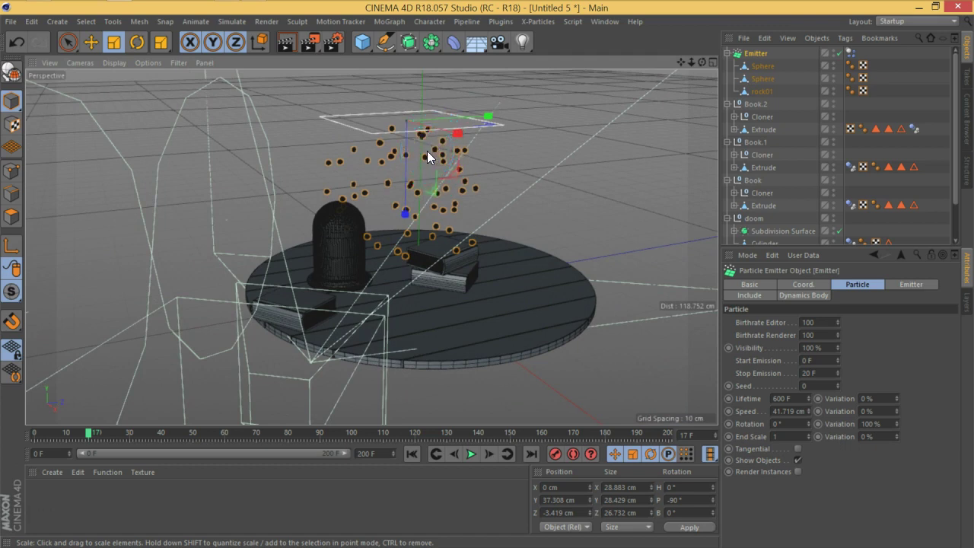
Undo the Book.2 tag copy and the last Emitter enlargement, and return the animation to frame 0
key(ctrl+z)
key(ctrl+z)
key(ctrl+z)
click(411, 454)
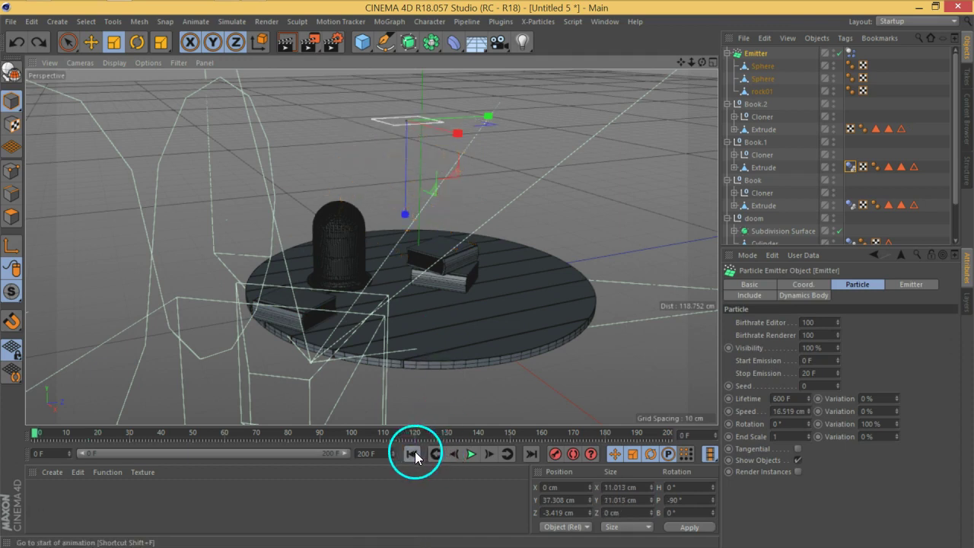
Duplicate the Book.1 Extrude's collider tag onto the Extrude of Book.2
click(850, 166)
ctrl+drag(850, 167, 924, 133)
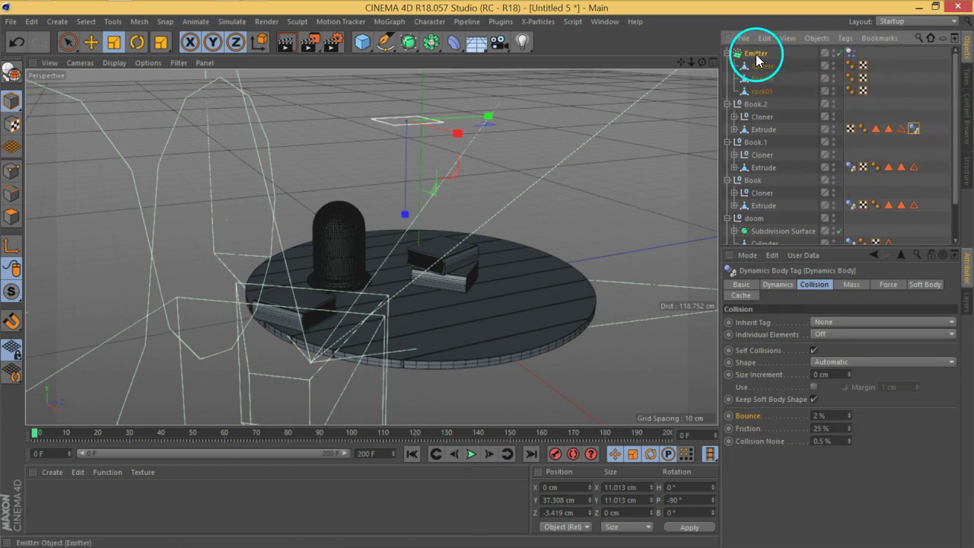
Move the two Spheres and rock01 out of the Emitter, and scale the Emitter alone to about 42.9 by 42.9 cm
drag(765, 79, 758, 98)
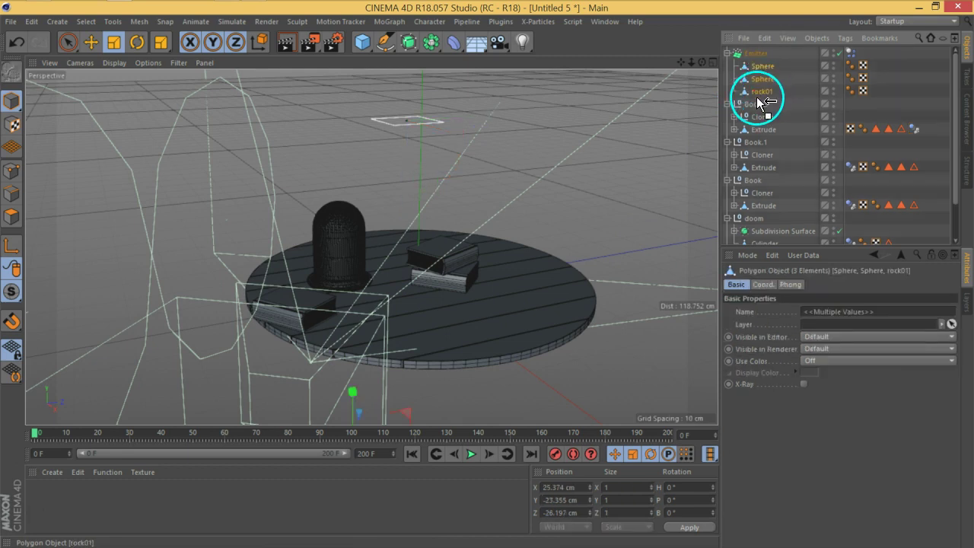
click(767, 53)
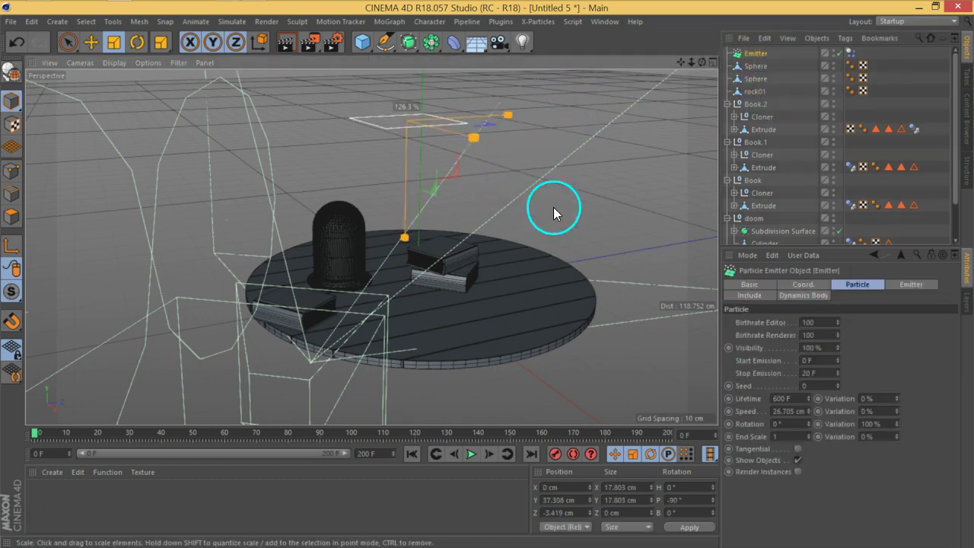
click(559, 217)
click(747, 52)
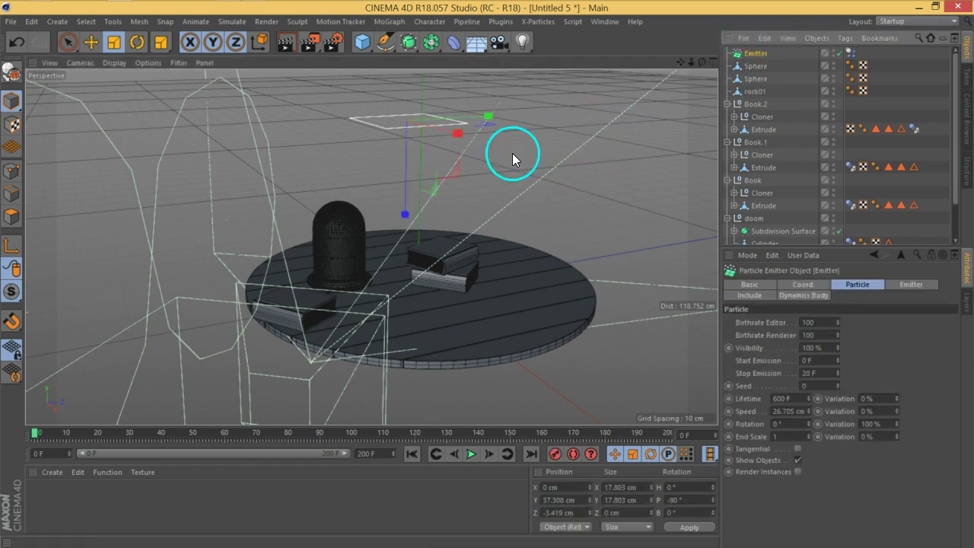
drag(574, 209, 644, 111)
Make the two Spheres and rock01 children of the Emitter again, and play the simulation to check the rock spread
drag(786, 65, 757, 54)
click(471, 453)
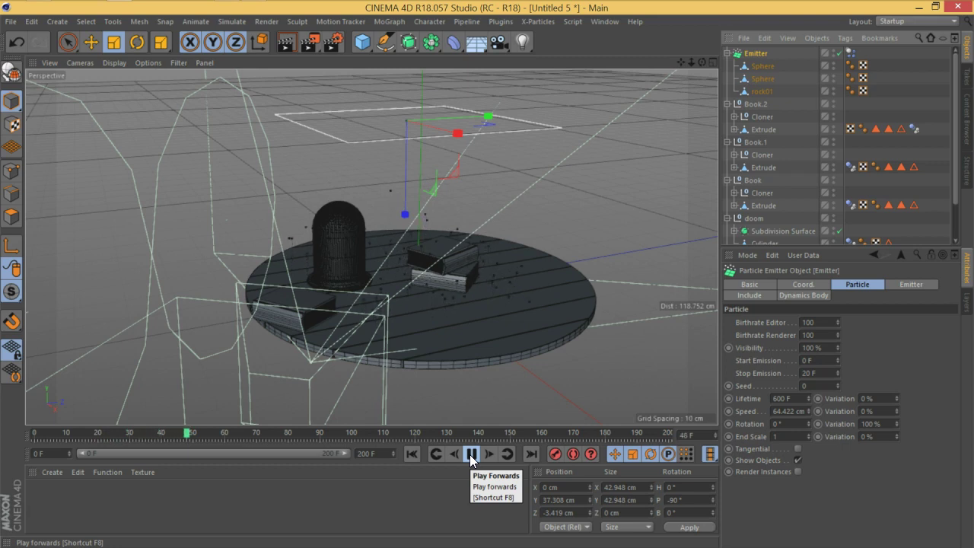
click(496, 360)
alt+drag(508, 344, 508, 313)
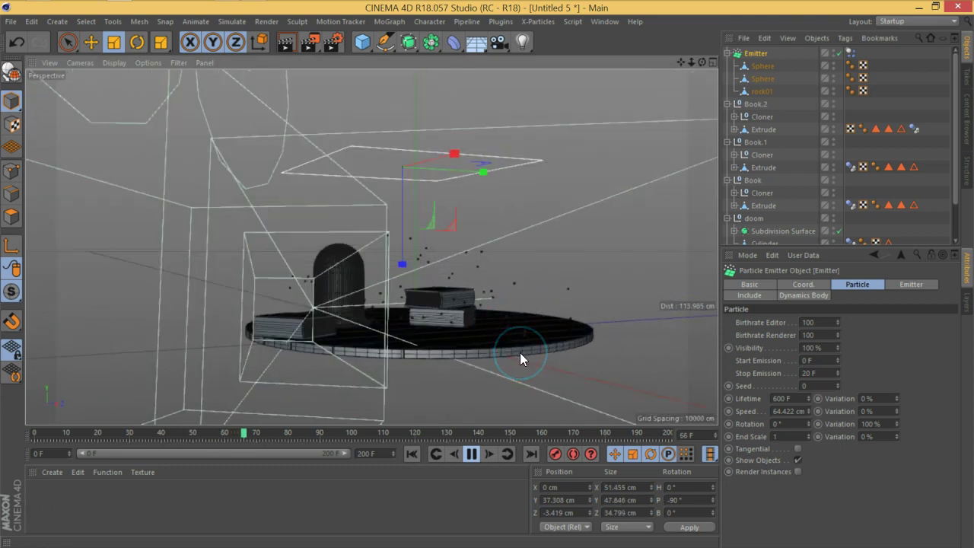
Return the animation to frame 0 and raise the Emitter to a Y position of about 53.6 cm
click(472, 454)
click(410, 454)
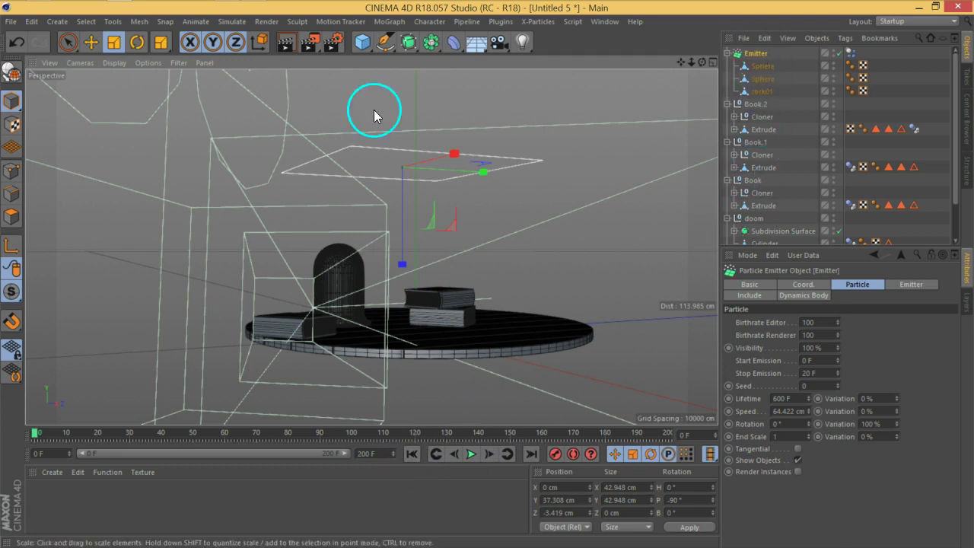
click(90, 42)
drag(404, 266, 419, 196)
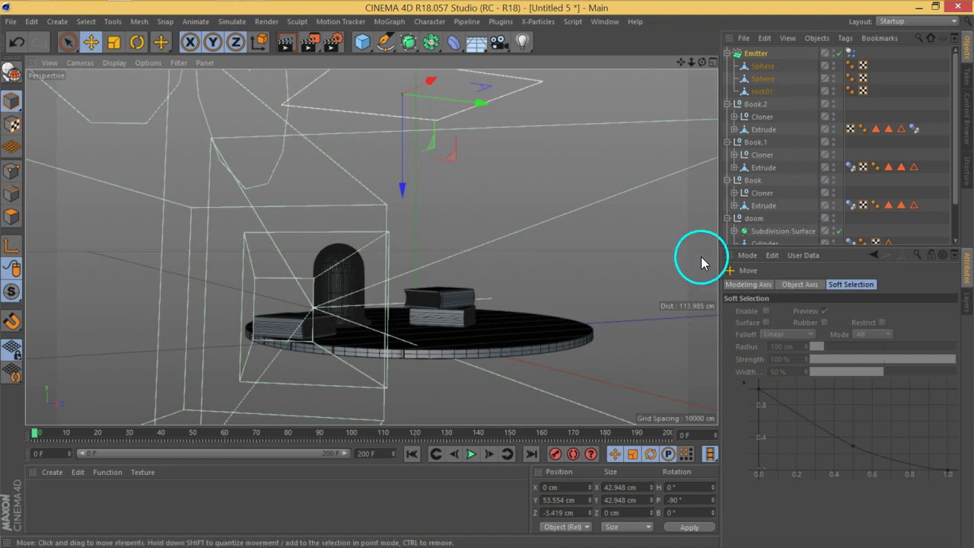
Set the project's dynamics gravity to 50 cm, and play the simulation to inspect the rocks landing on the table
key(ctrl+d)
double_click(829, 390)
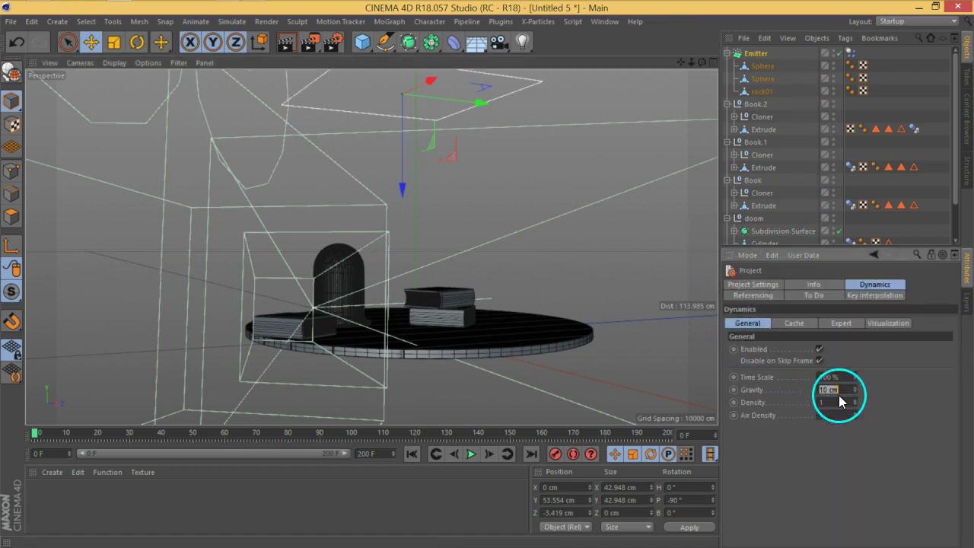
text(50)
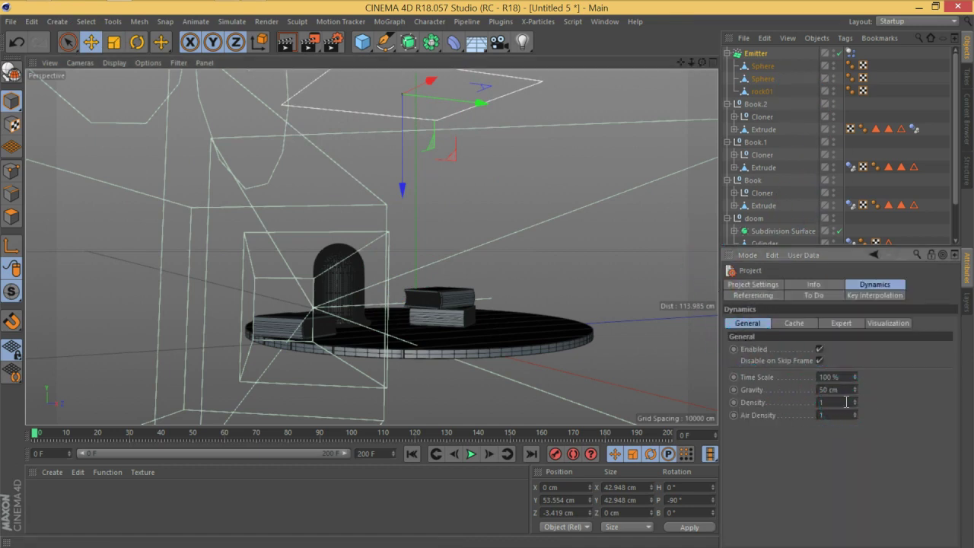
click(471, 455)
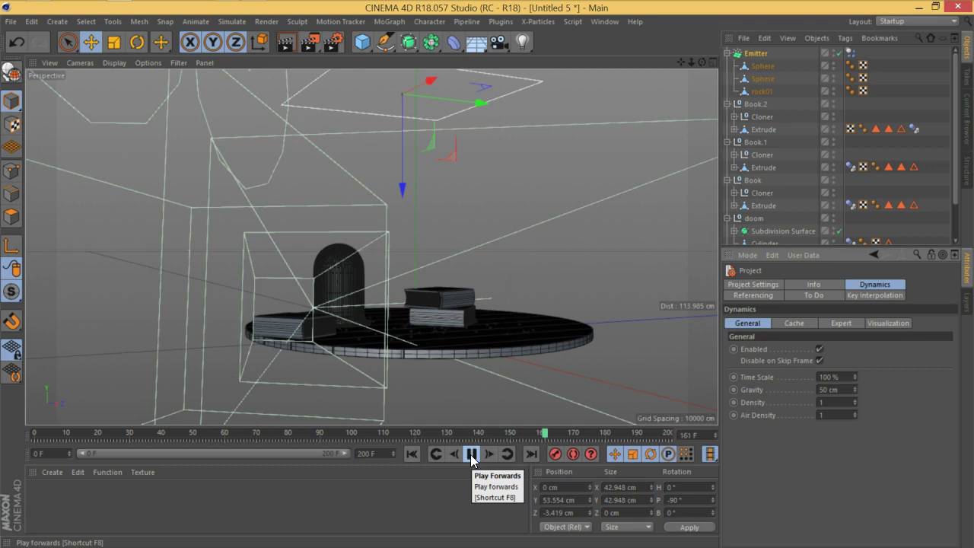
click(472, 454)
alt+drag(477, 383, 438, 332)
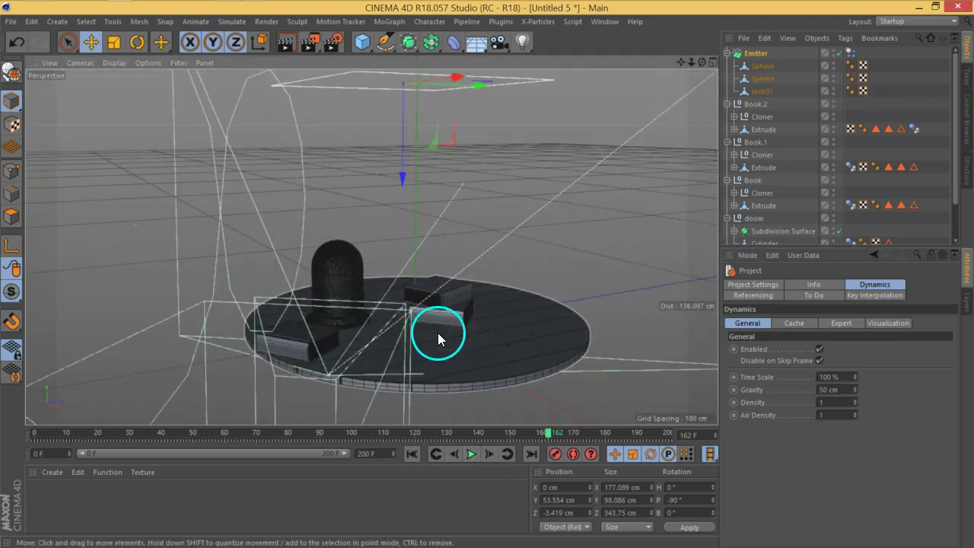
scroll(438, 335, up, 5)
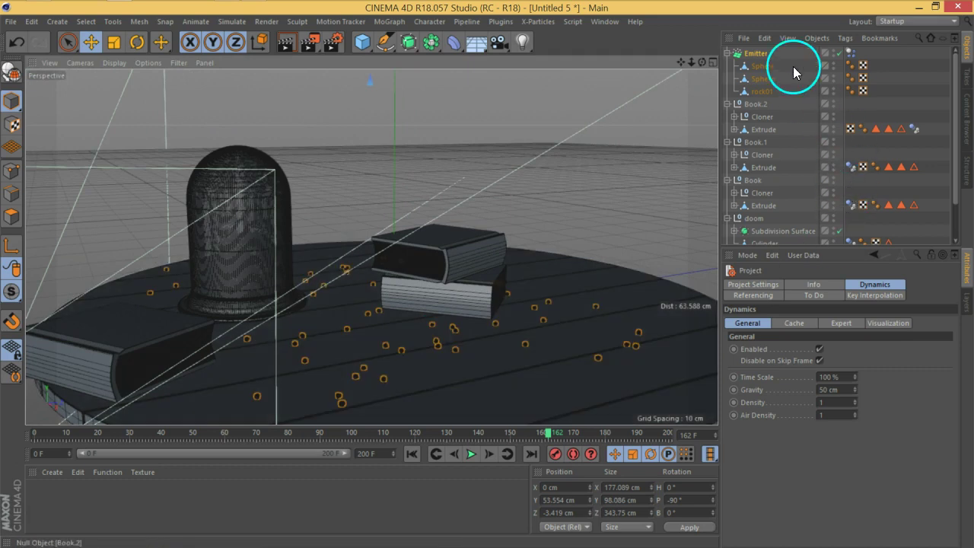
Try converting the Emitter to an editable object, undo it, and replay the simulation from frame 0
click(761, 54)
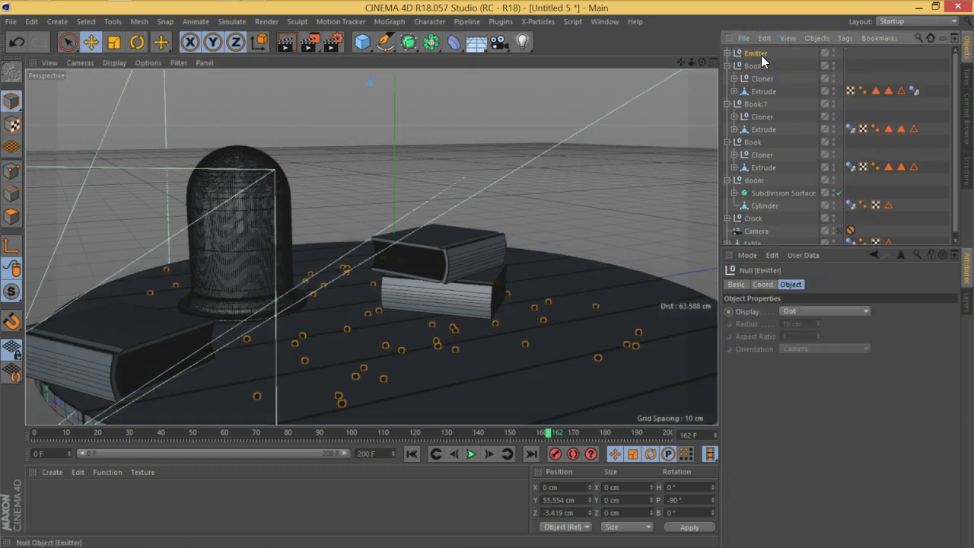
key(ctrl+z)
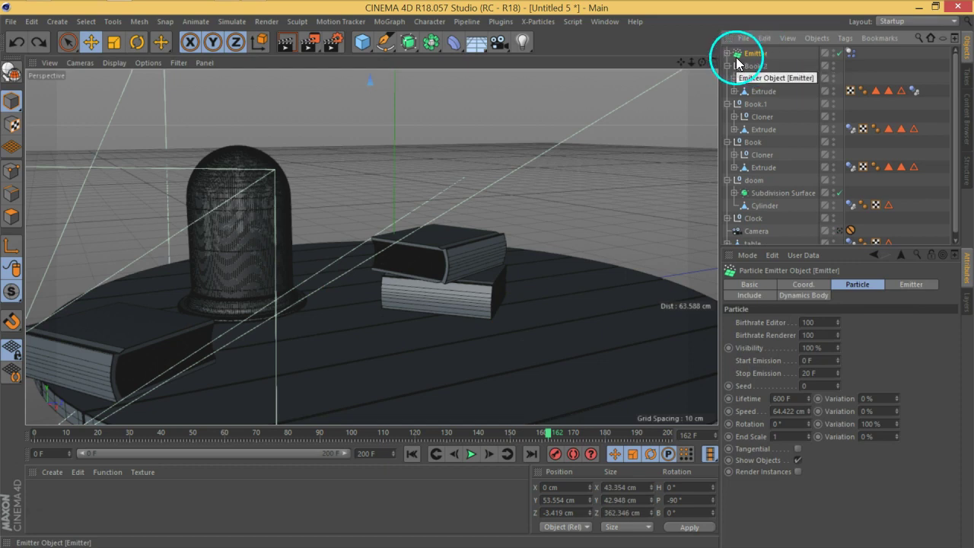
click(408, 455)
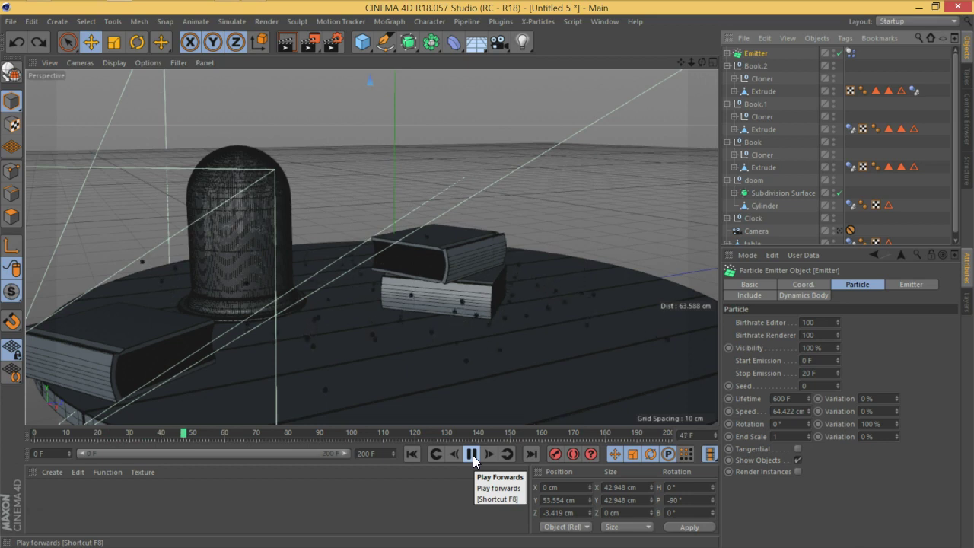
click(472, 455)
click(411, 454)
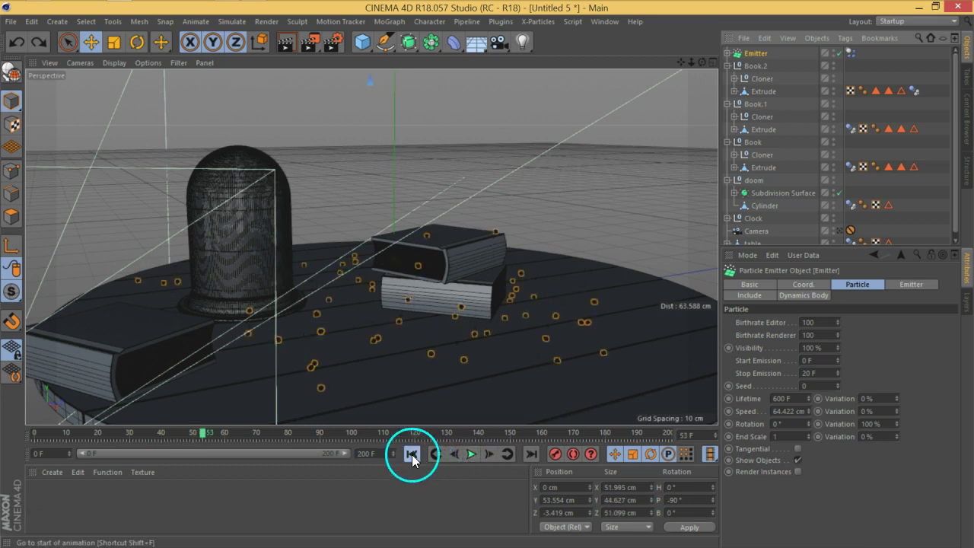
Set the bounce of the Emitter's Dynamics Body tag to 0.1% and play the simulation
click(850, 52)
double_click(825, 416)
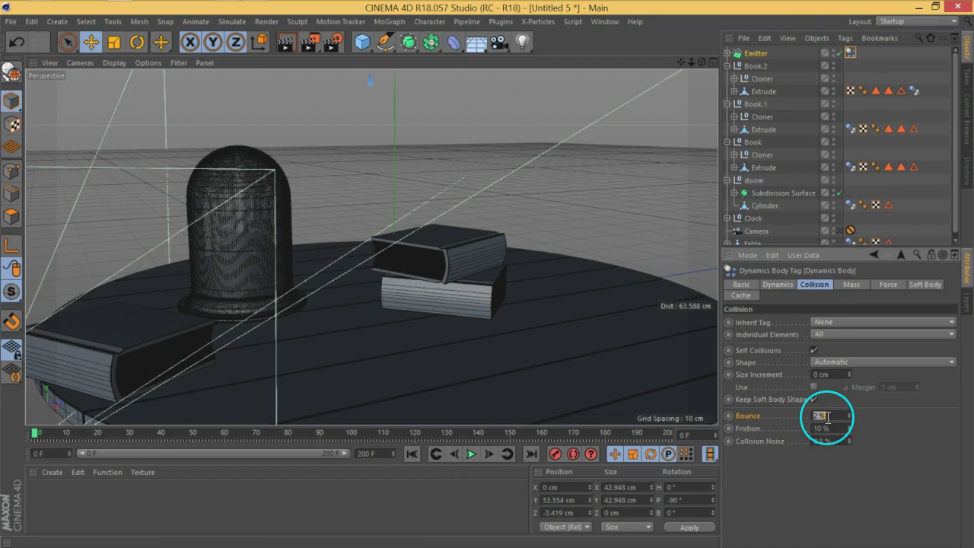
key(BackSpace)
text(0.1)
click(801, 422)
click(468, 454)
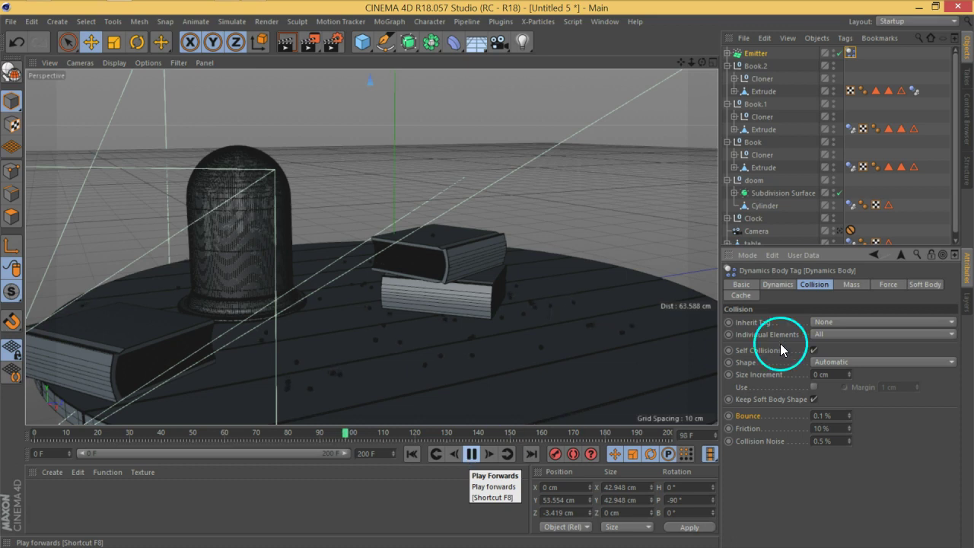
Set the table's collider tag to 0.2% bounce and 25% friction, and stop playback once the rocks have spread
click(853, 241)
double_click(834, 417)
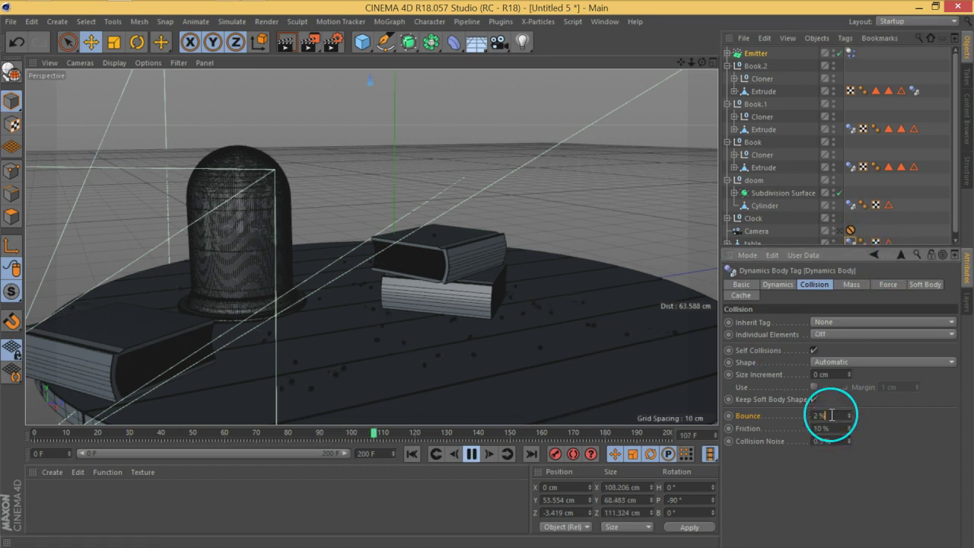
text(0.2)
key(Return)
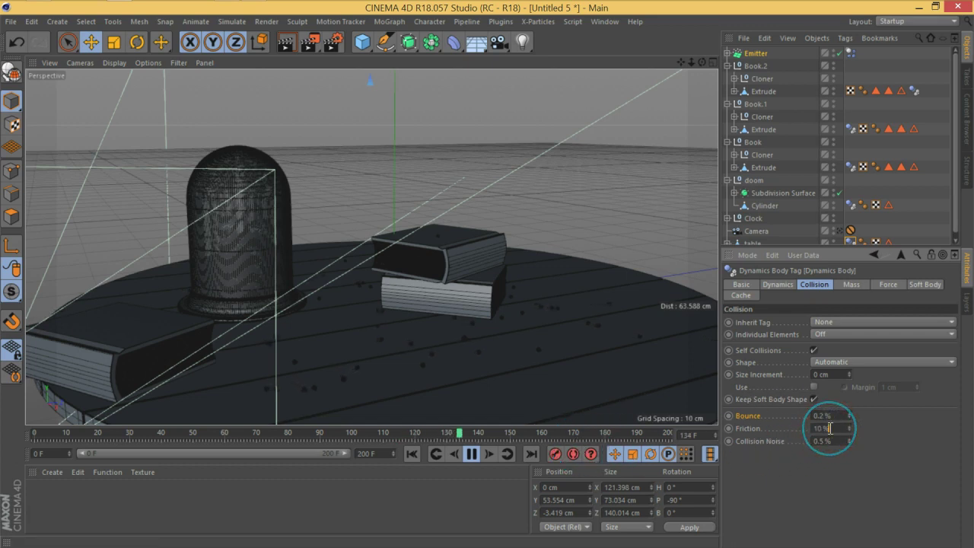
drag(828, 428, 804, 428)
text(25)
key(Return)
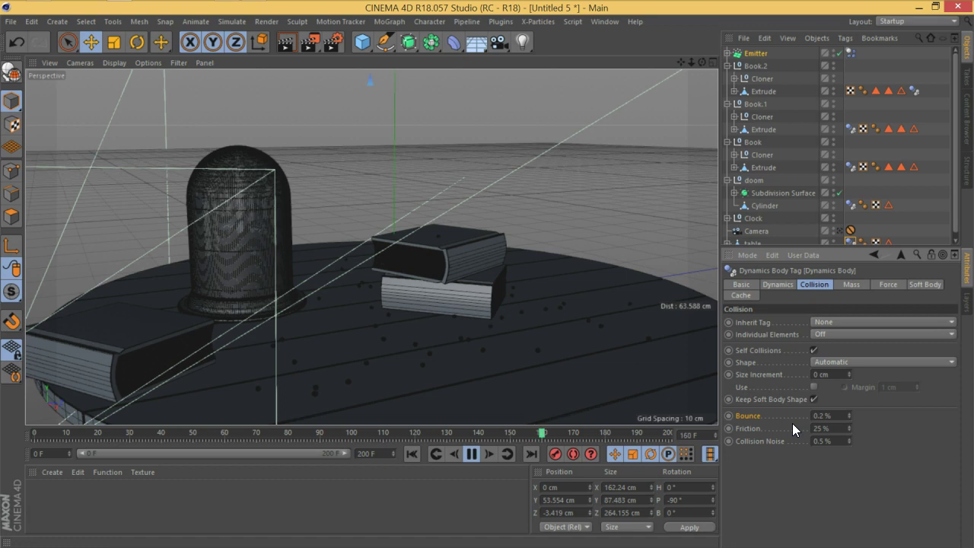
click(473, 453)
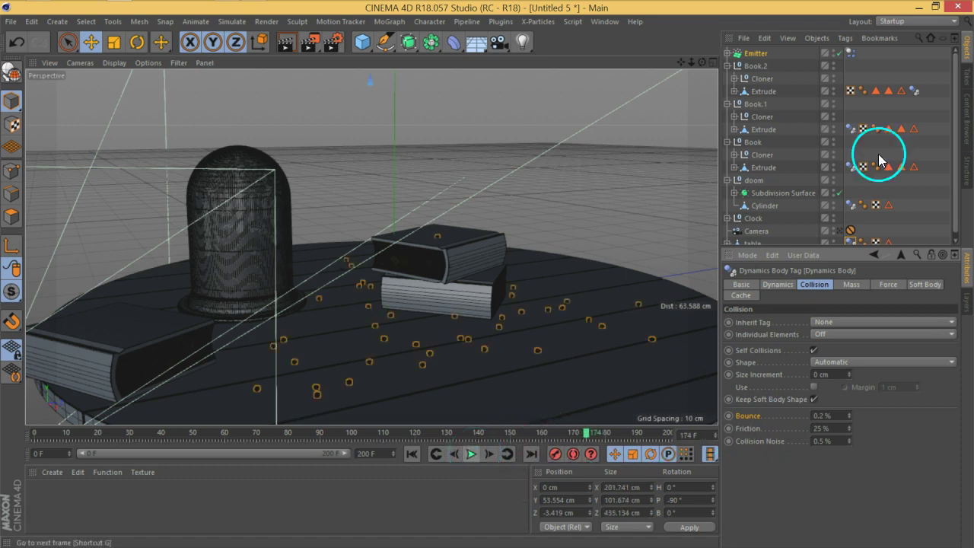
Set the rocks' state at frame 174 as the initial state of the Emitter's Dynamics Body tag, and return to frame 0
click(850, 54)
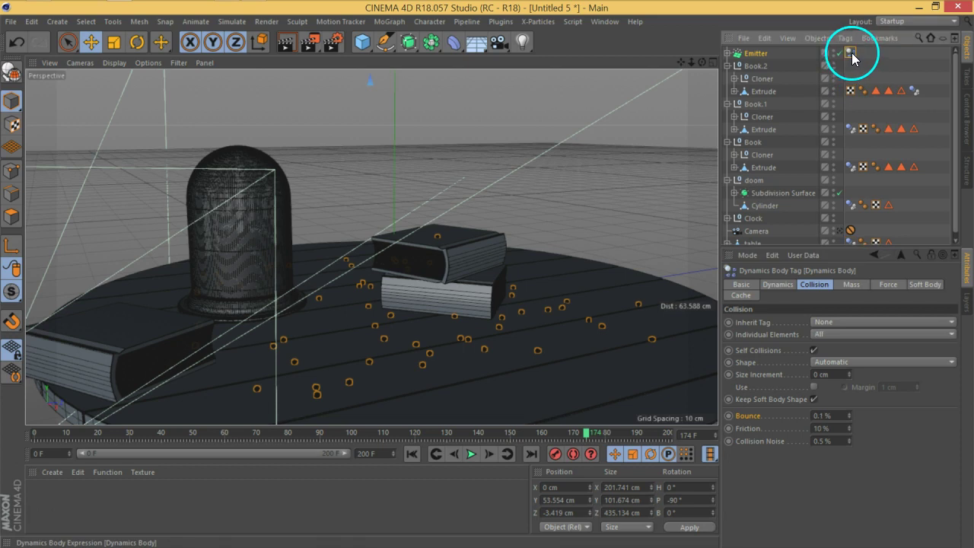
click(789, 287)
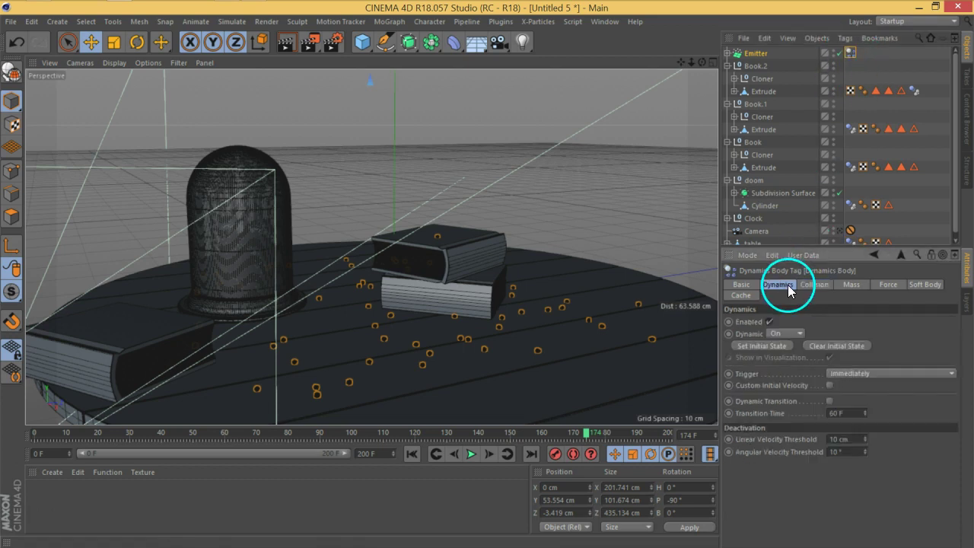
click(760, 346)
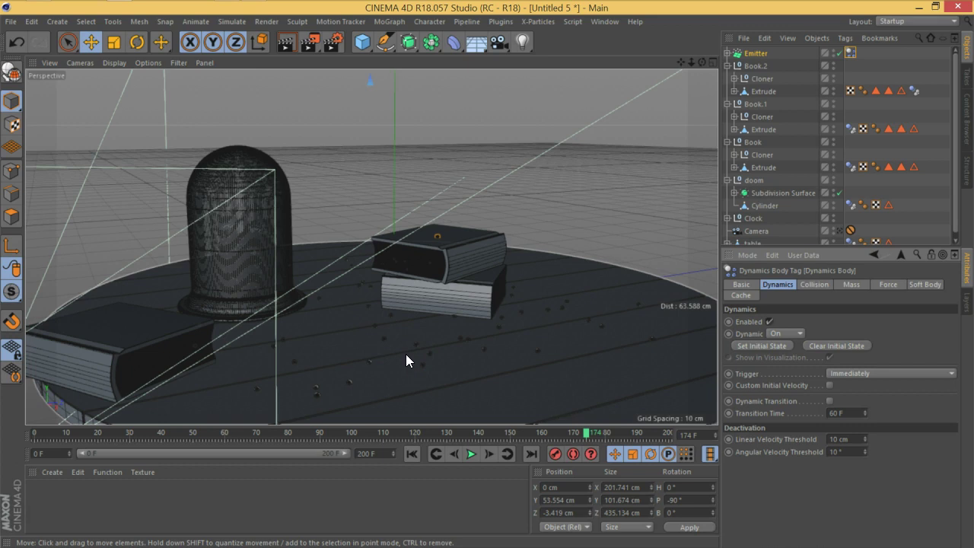
click(697, 315)
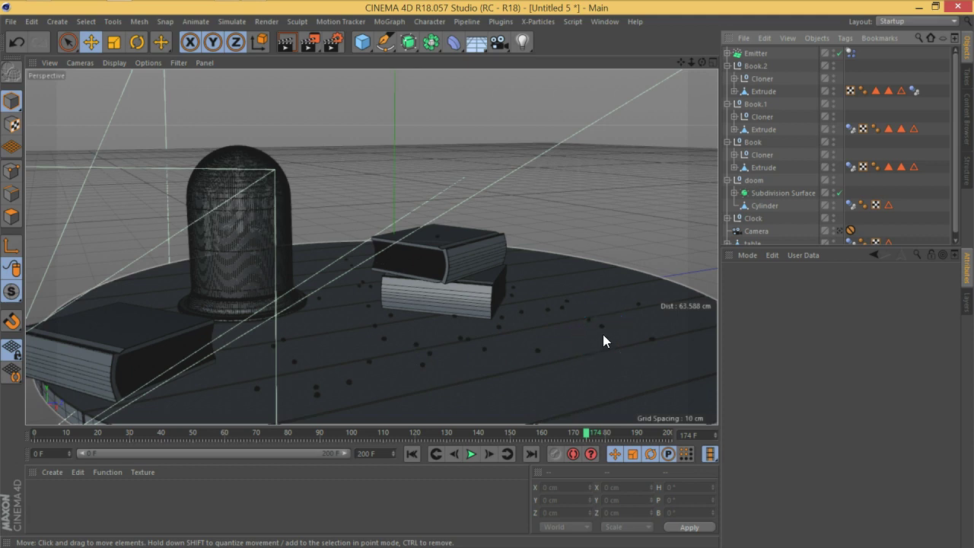
click(626, 325)
click(757, 54)
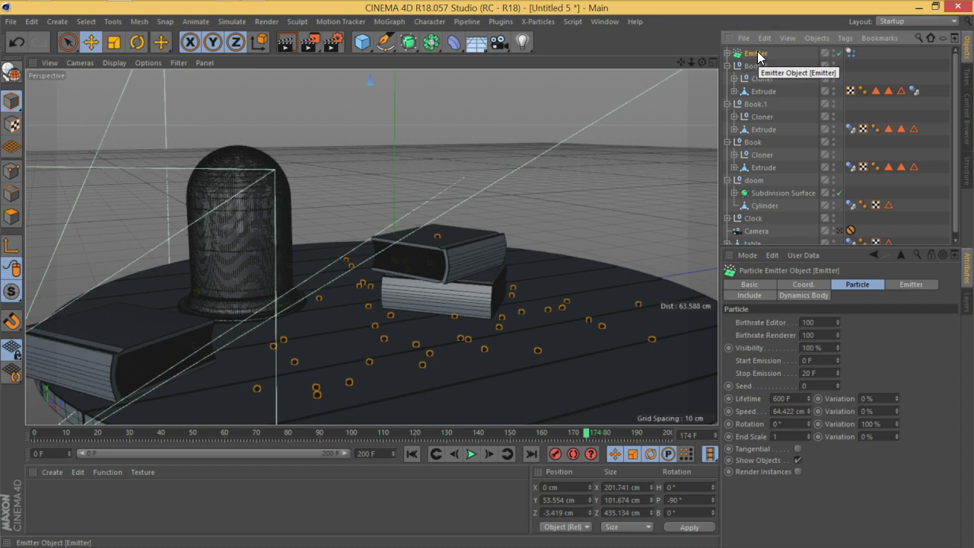
click(850, 53)
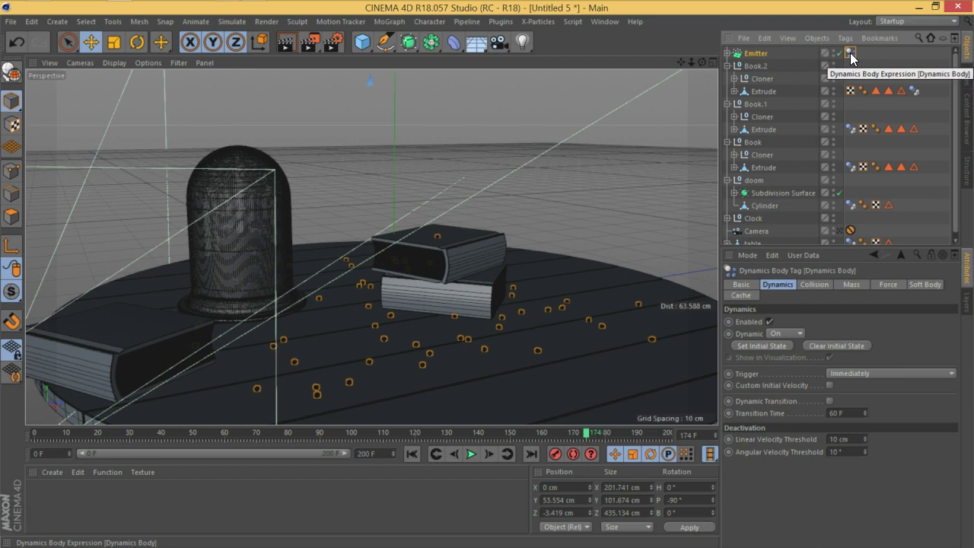
click(413, 454)
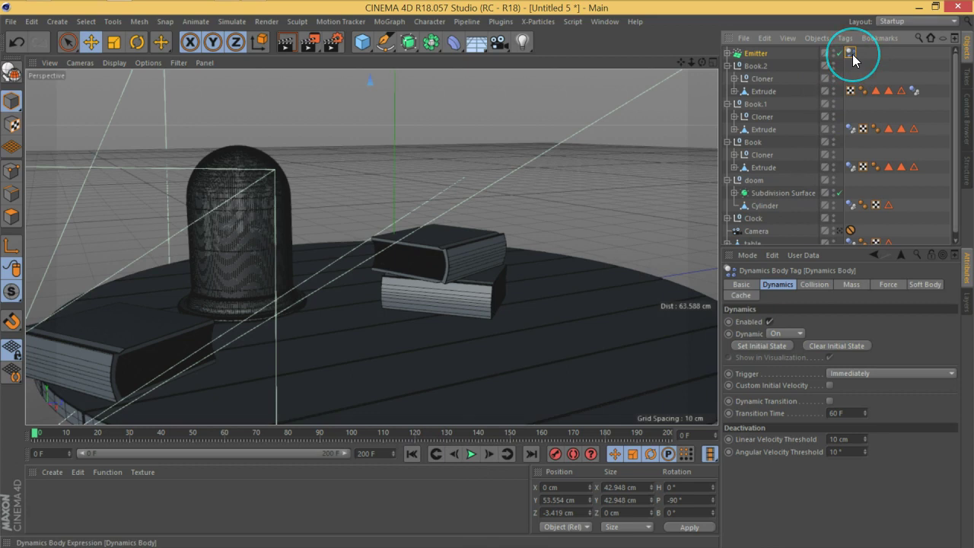
Check the collision settings of the Book.2, Book.1 and table collider tags, and set the Book Extrude's collider friction to 25%
click(746, 295)
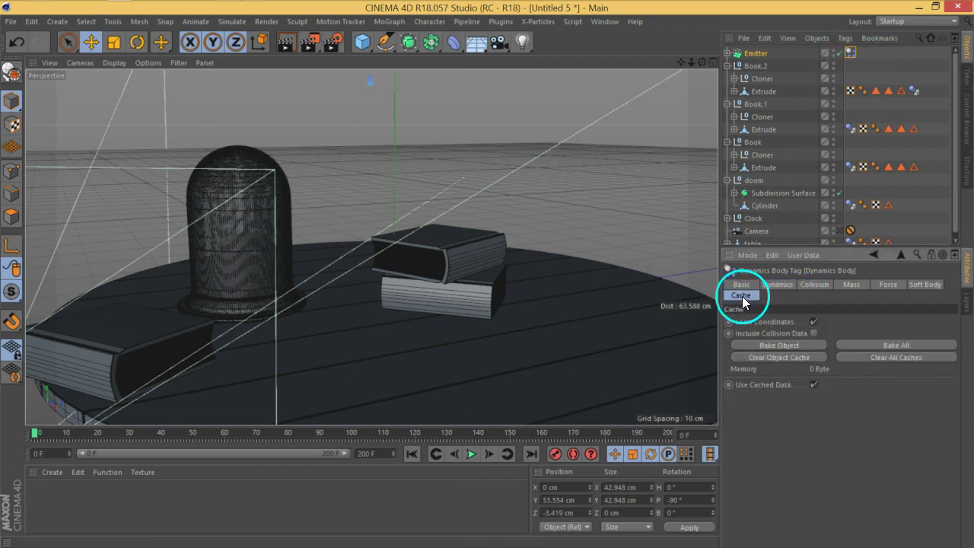
click(914, 90)
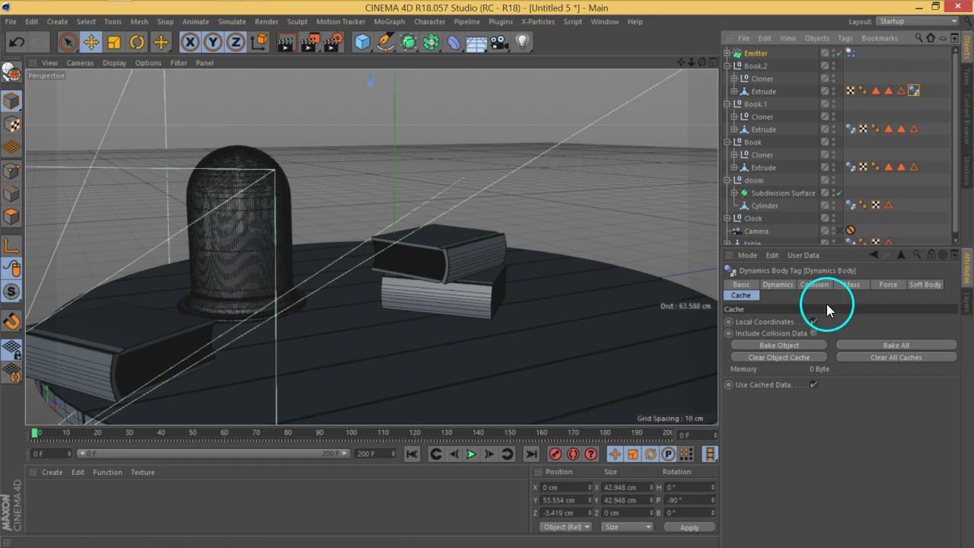
click(815, 284)
click(851, 129)
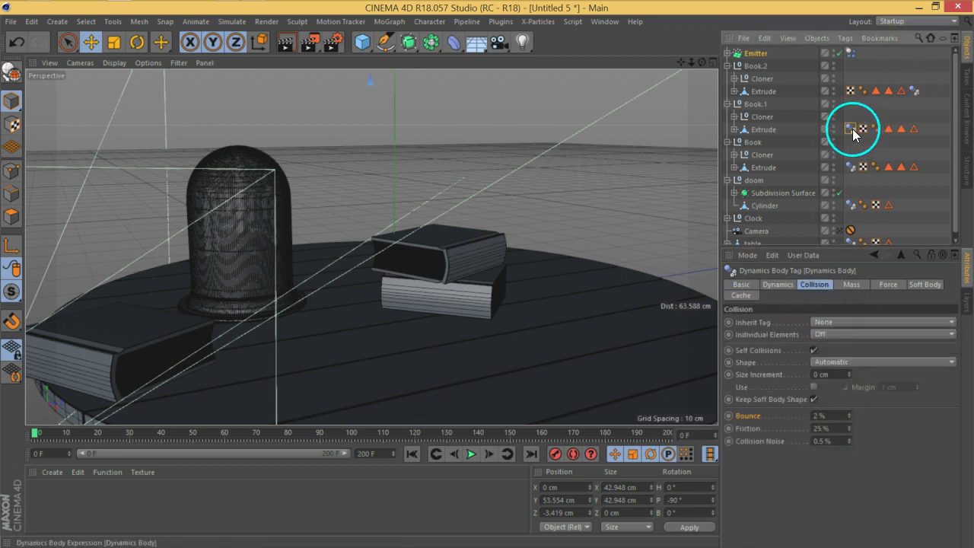
click(850, 167)
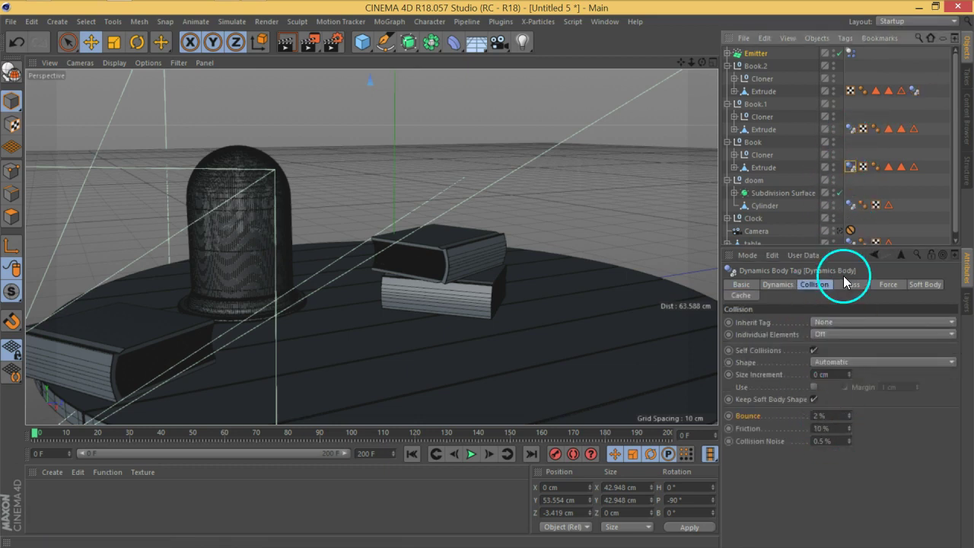
click(838, 427)
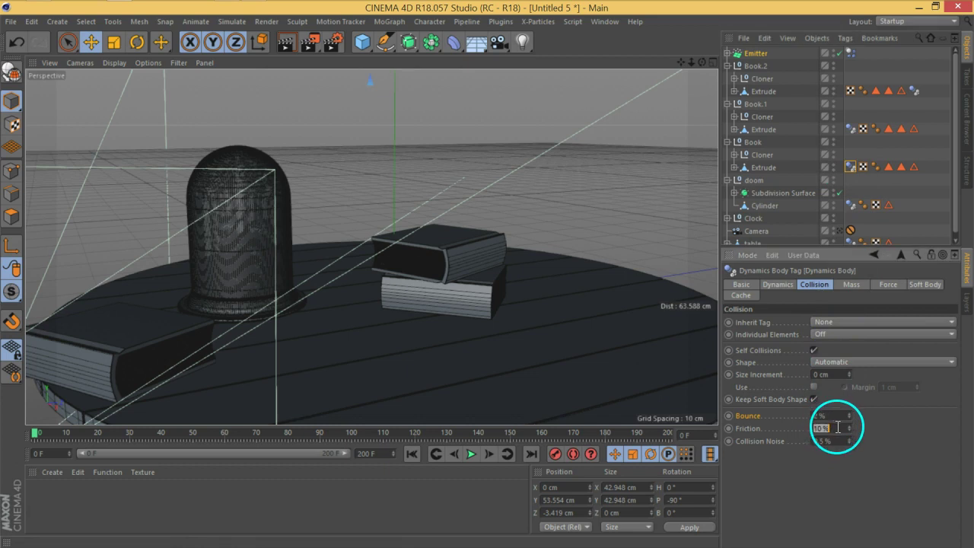
text(25)
key(Return)
click(851, 242)
click(906, 179)
Bake the object cache of the Emitter's Dynamics Body tag, and play the animation to check the baked rocks
click(850, 54)
click(741, 295)
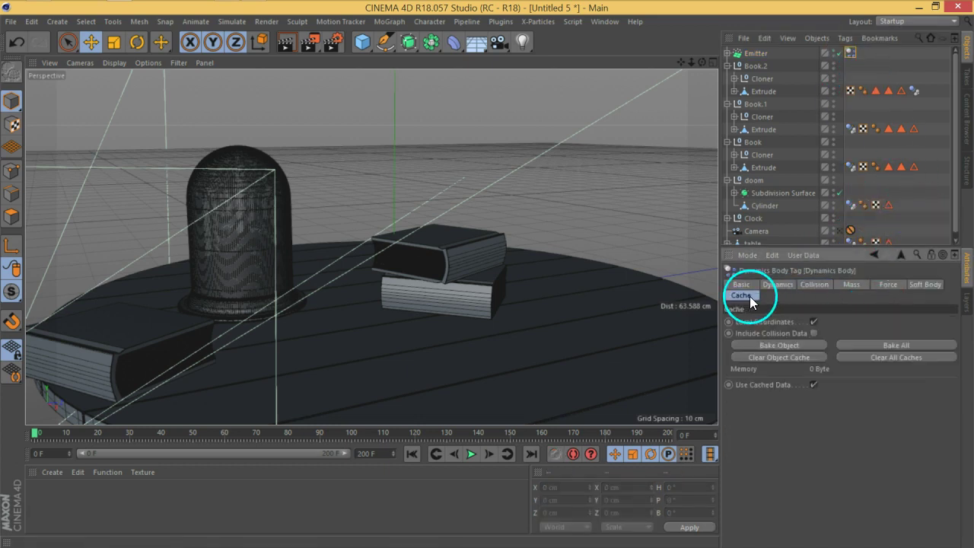
click(788, 344)
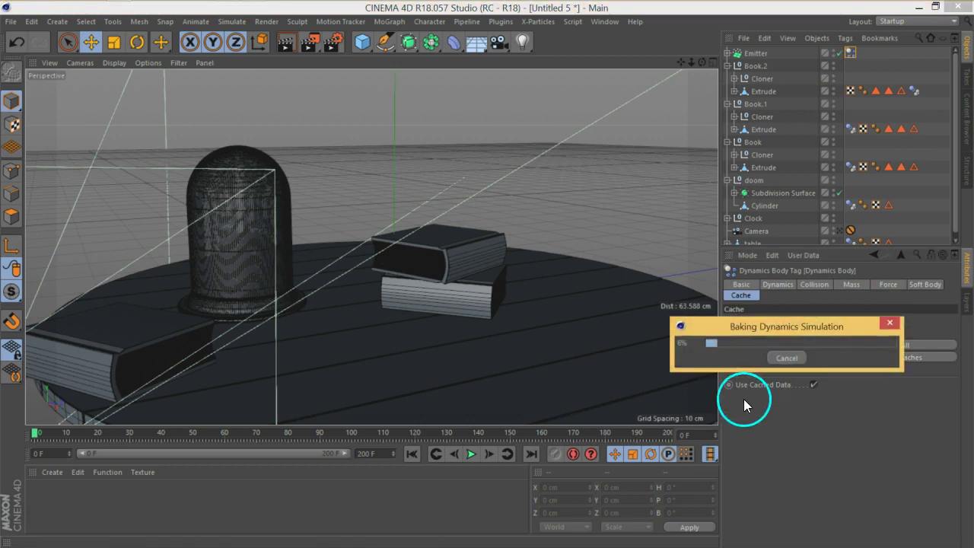
drag(784, 329, 720, 229)
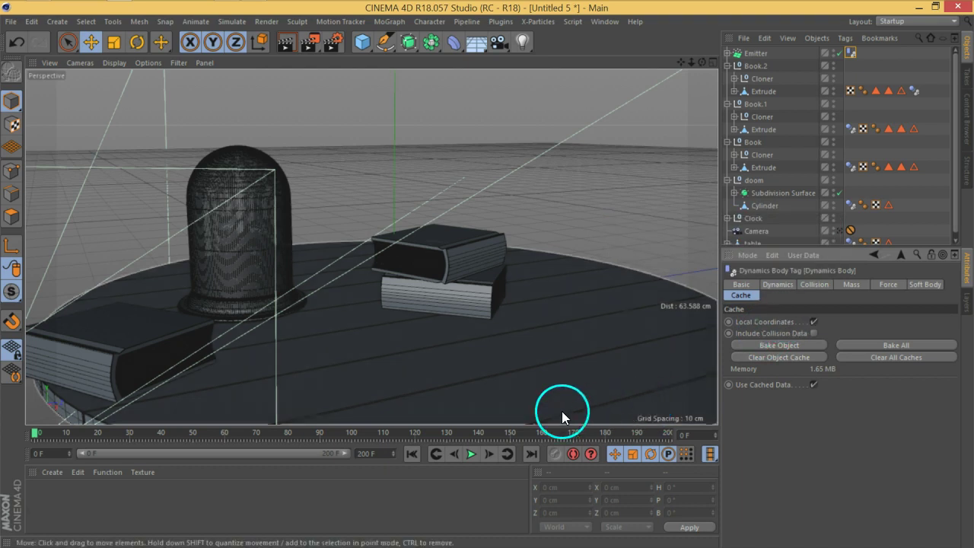
click(471, 455)
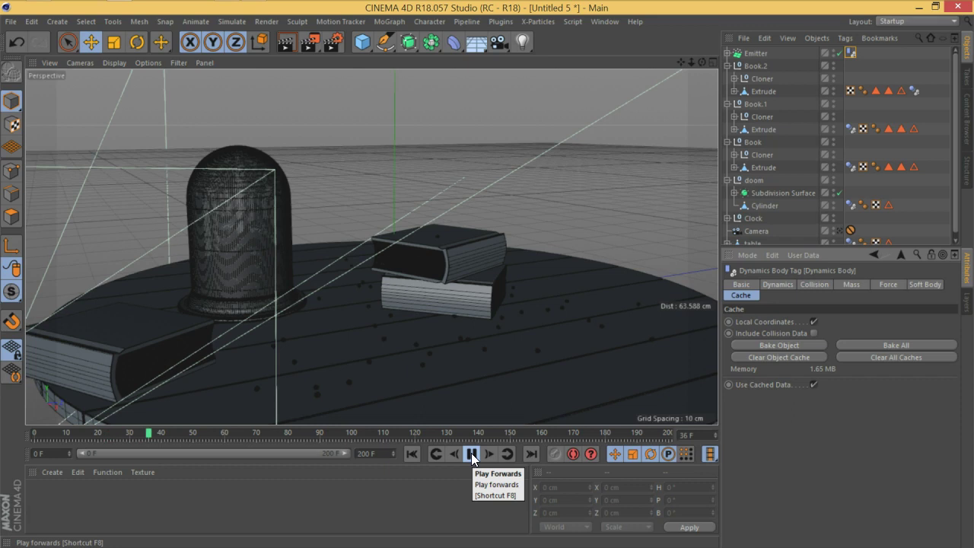
click(471, 454)
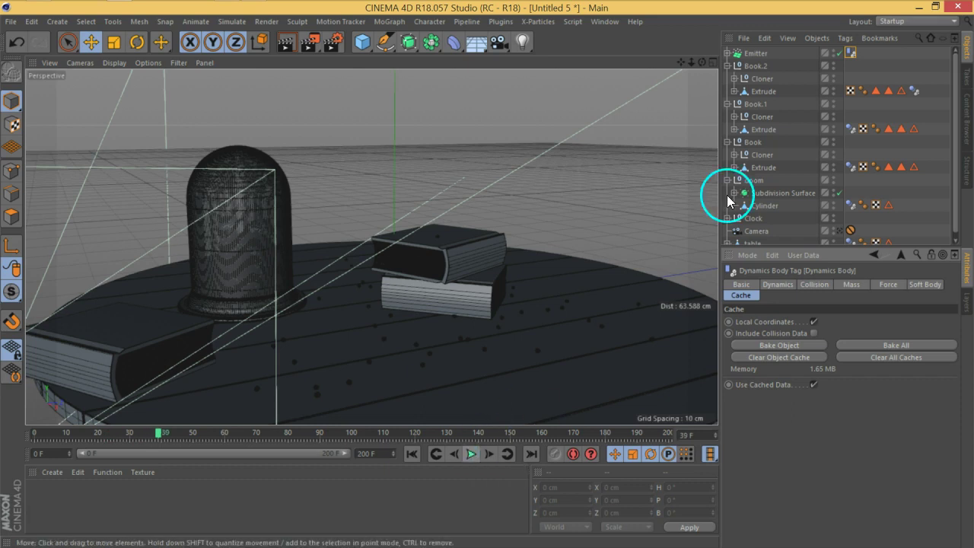
click(761, 54)
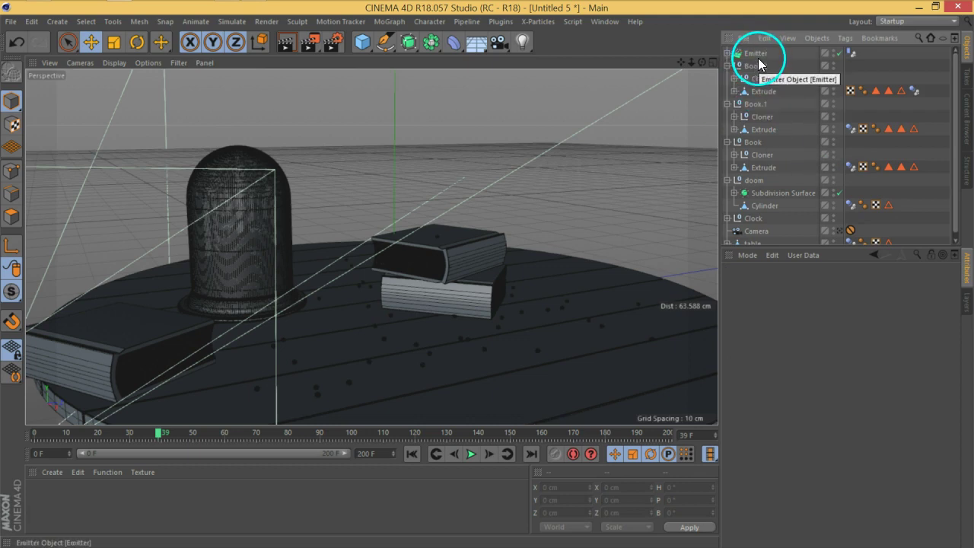
Convert the Emitter's current state to an object, and delete the original particle Emitter
click(758, 55)
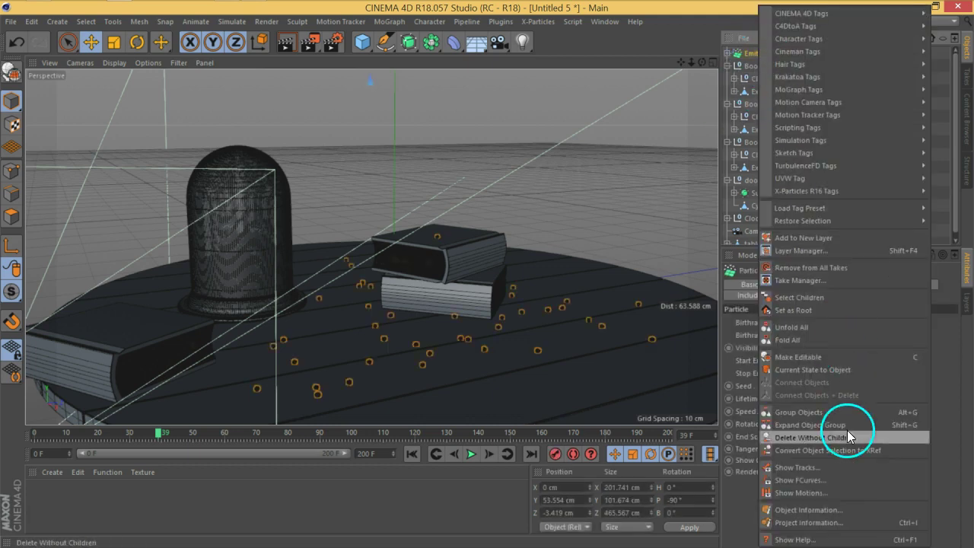
click(834, 371)
click(792, 85)
click(762, 54)
key(Delete)
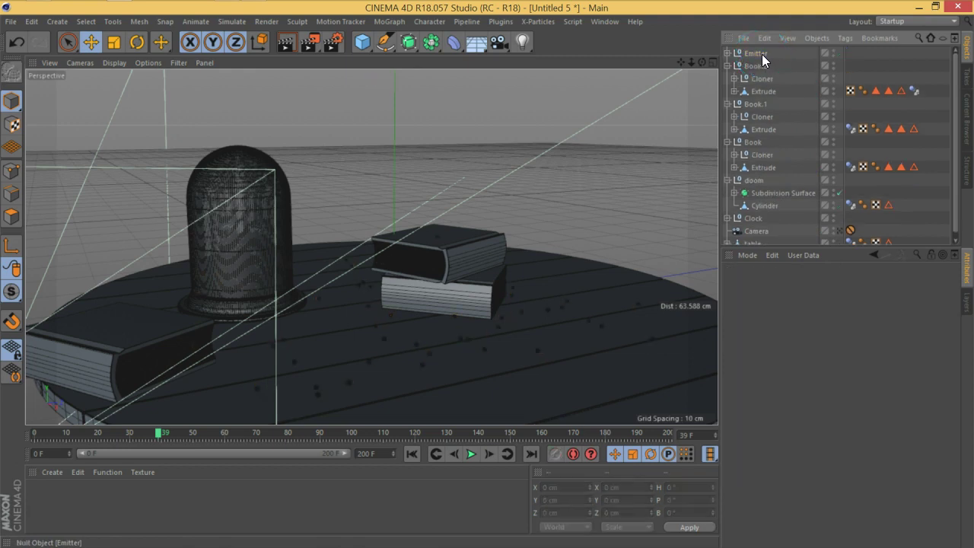
Delete the Dynamics Body tags from the Extrude objects of Book.2, Book.1 and Book, and from the doom Cylinder
drag(913, 91, 919, 159)
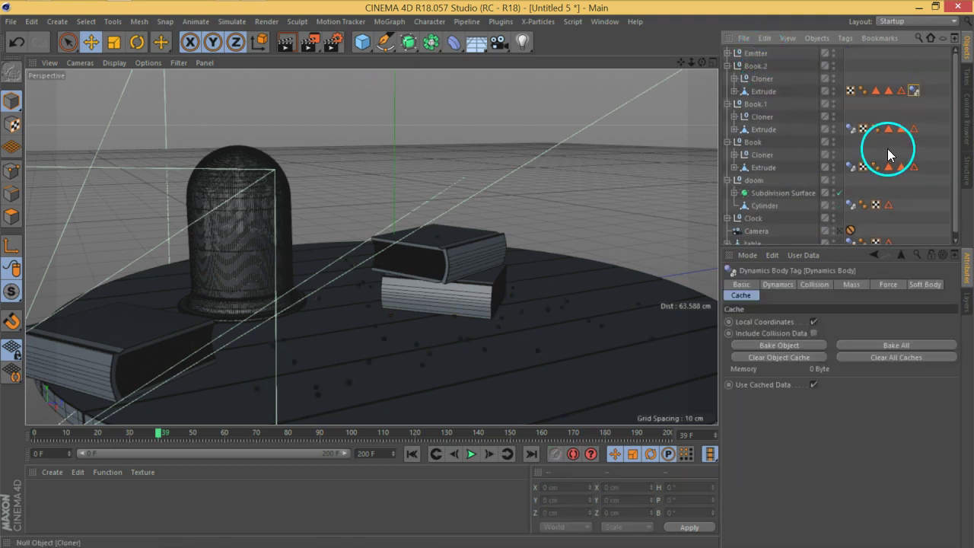
key(Delete)
click(852, 129)
key(Delete)
click(851, 167)
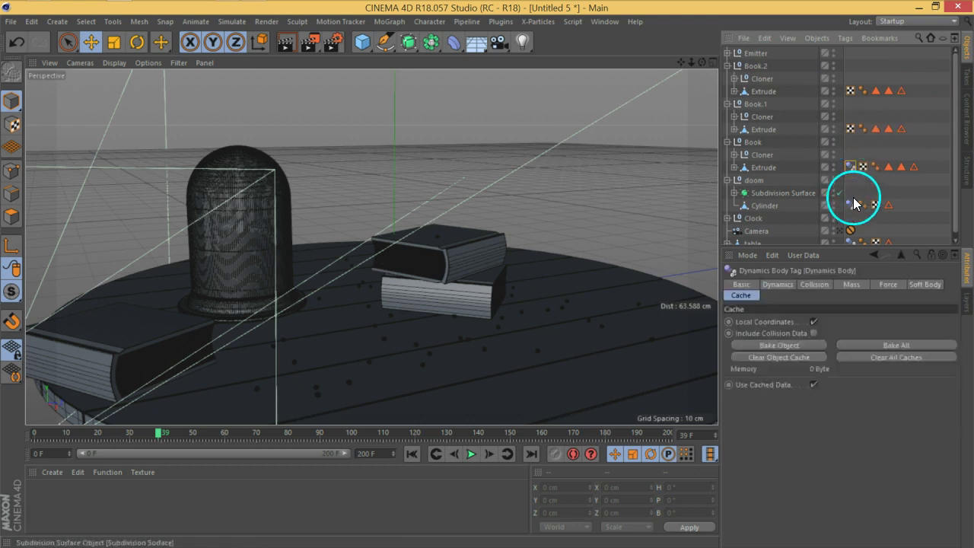
key(Delete)
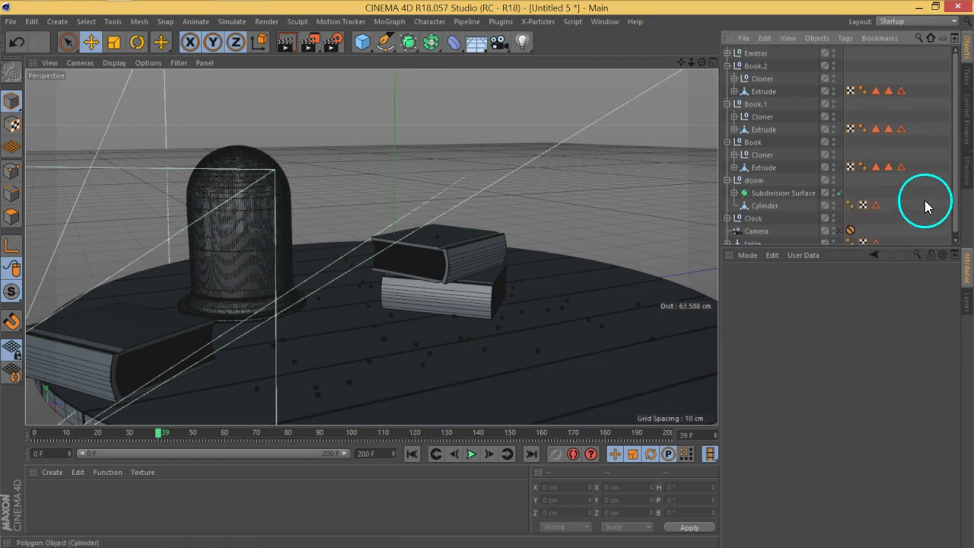
Switch the viewport to Gouraud Shading and view the converted rocks on the table up close
alt+drag(525, 288, 487, 242)
click(115, 63)
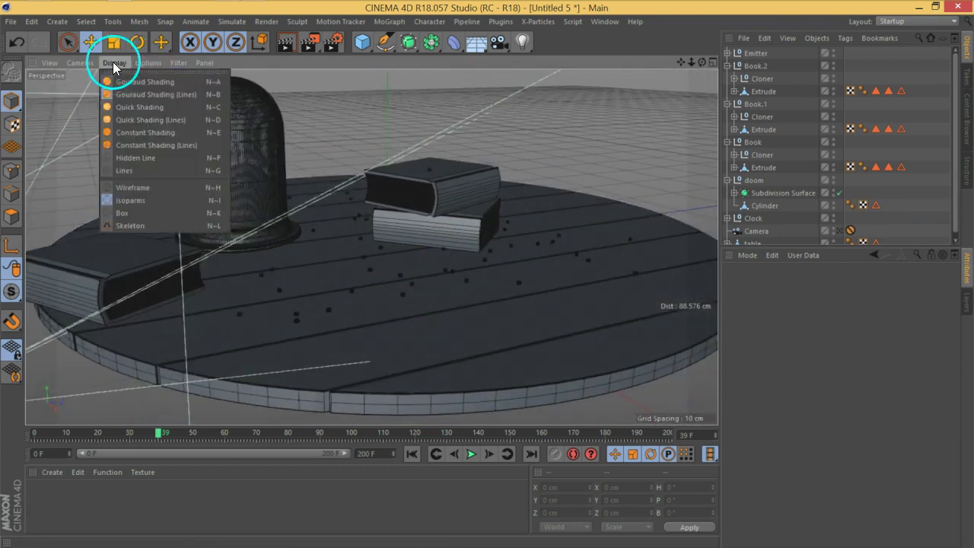
click(126, 82)
scroll(431, 275, up, 3)
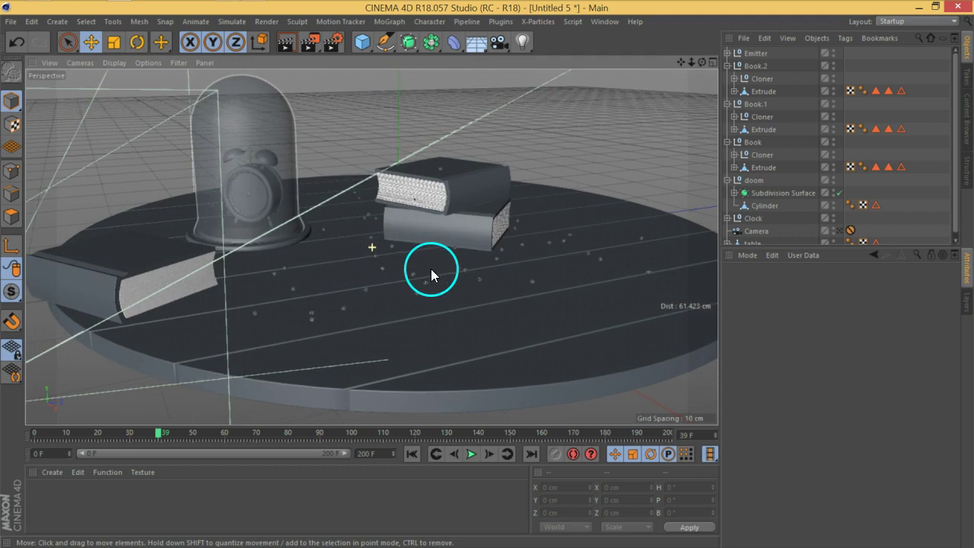
scroll(431, 275, up, 4)
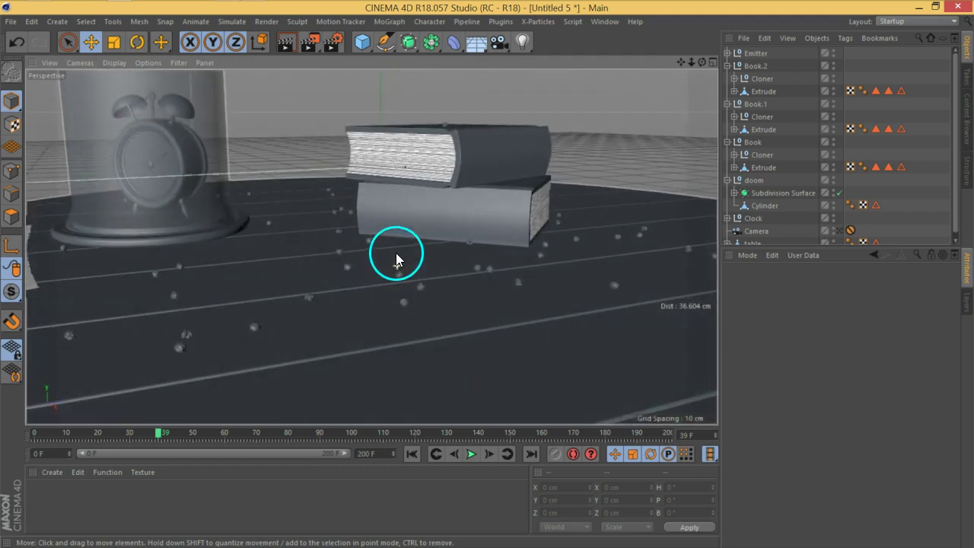
alt+middle_drag(396, 254, 453, 271)
Select the rocks inside the Emitter null, and add a MoGraph Fracture object to the scene
click(753, 57)
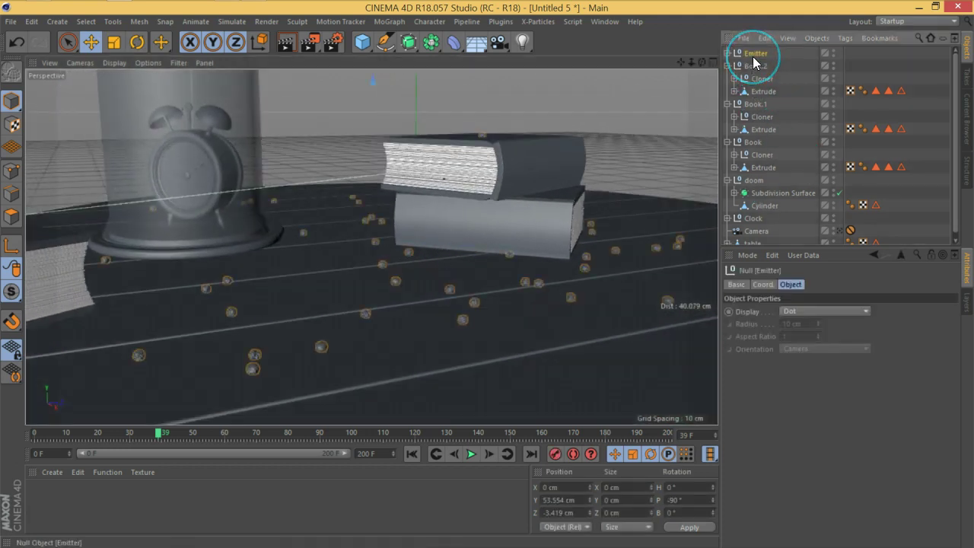
middle_click(755, 57)
ctrl+click(755, 57)
click(114, 43)
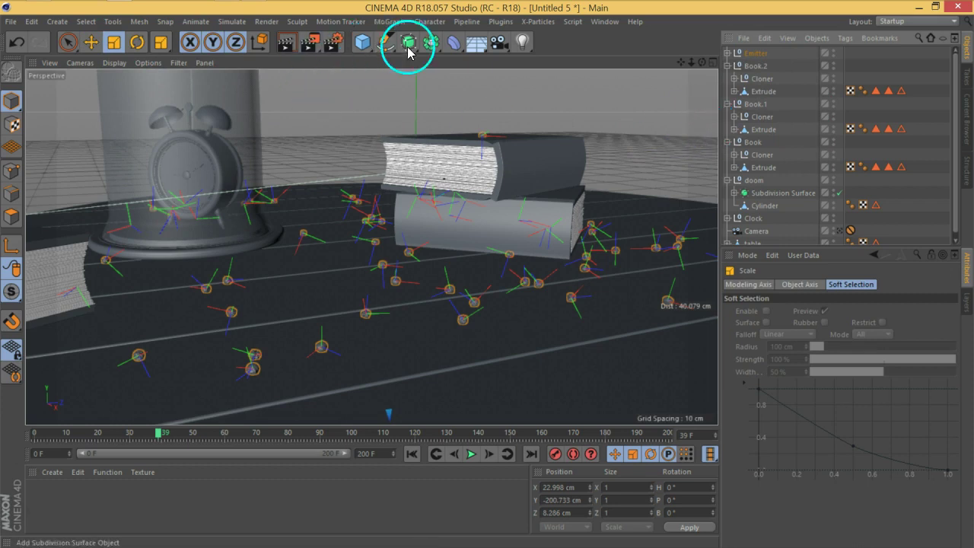
drag(394, 36, 411, 182)
Move all the rocks from the Emitter null into the Fracture object, and delete the empty Emitter null
click(728, 66)
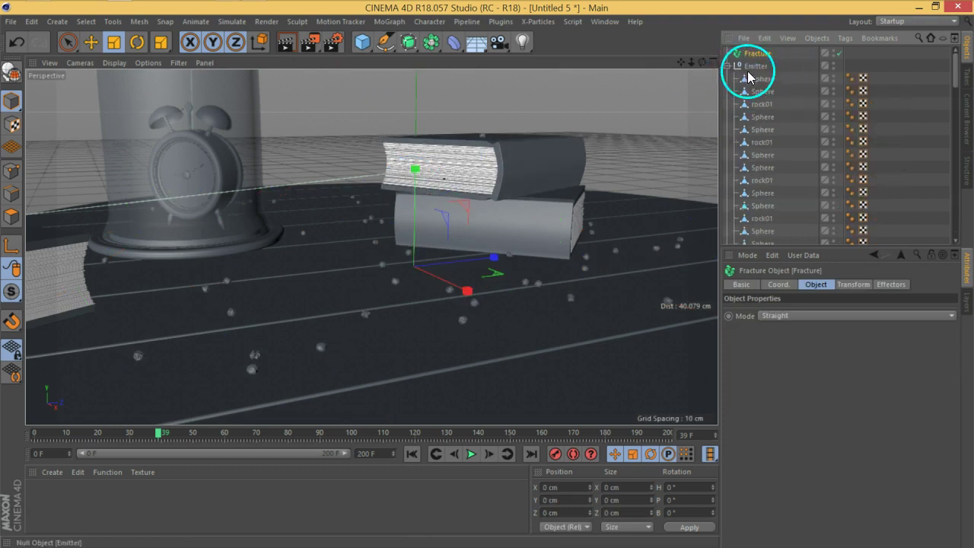
middle_click(756, 68)
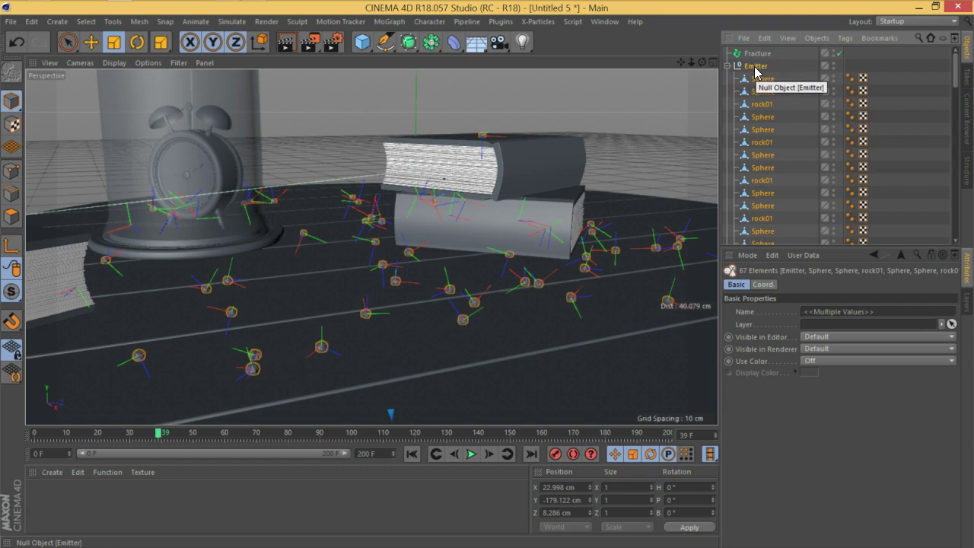
ctrl+click(754, 66)
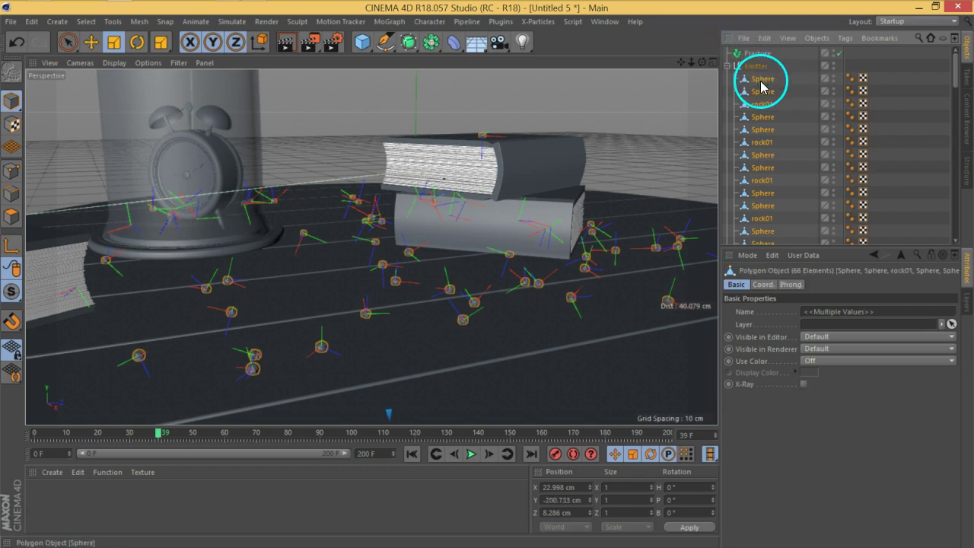
drag(761, 83, 756, 54)
click(757, 53)
click(727, 53)
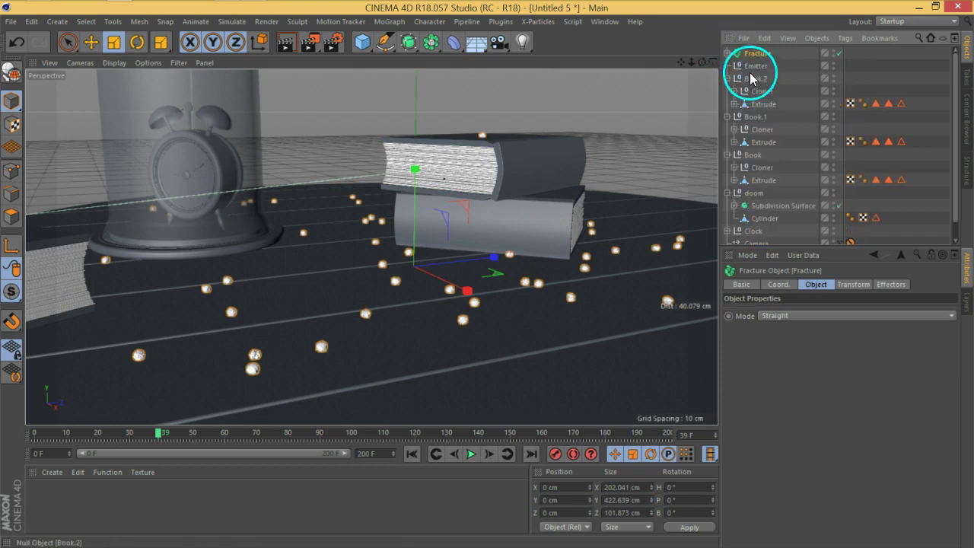
click(754, 67)
key(Delete)
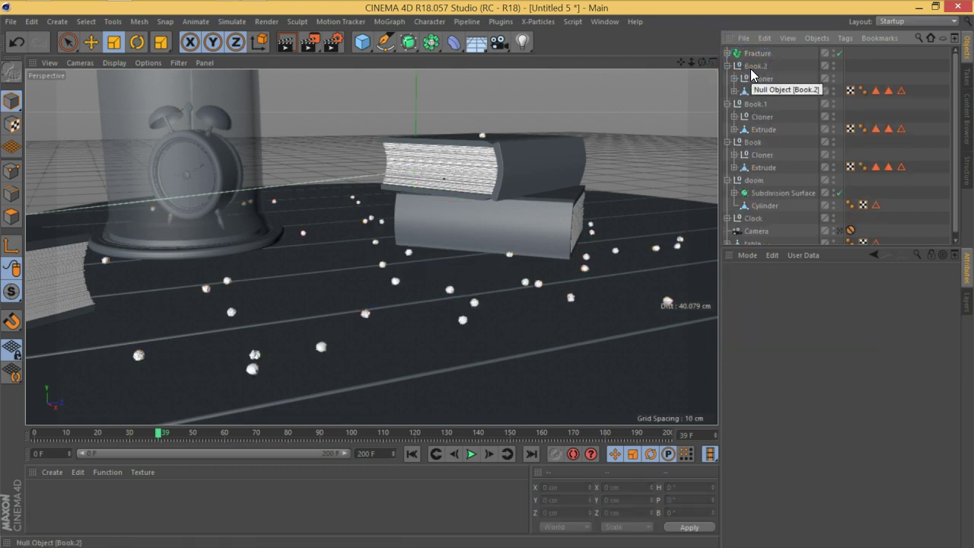
Add a Random effector to the Fracture object and show its Parameter settings
click(751, 55)
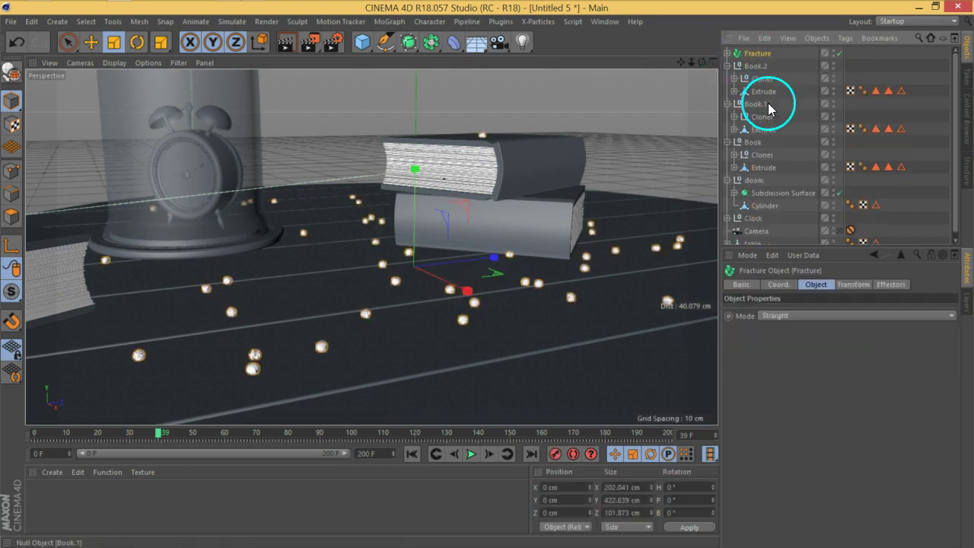
drag(767, 112, 522, 81)
click(390, 22)
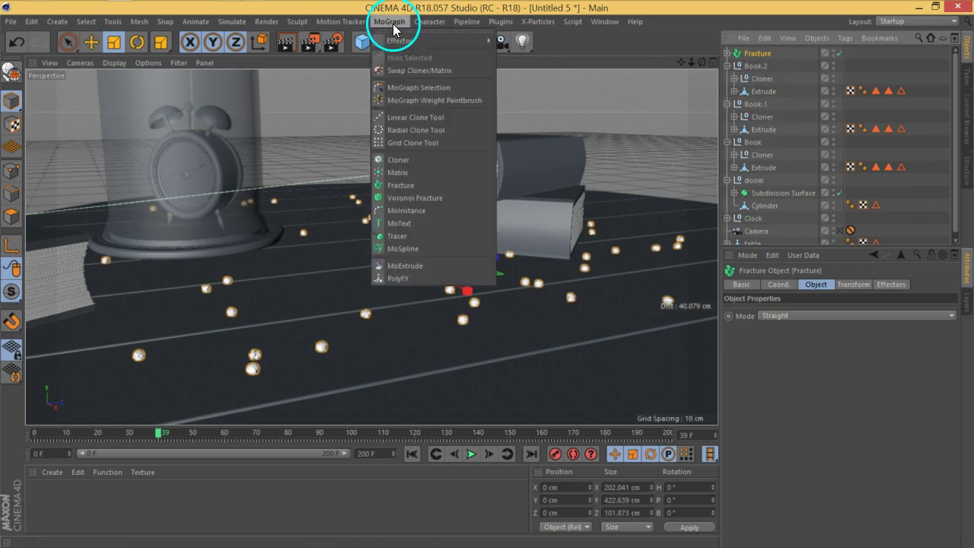
mouse_move(395, 44)
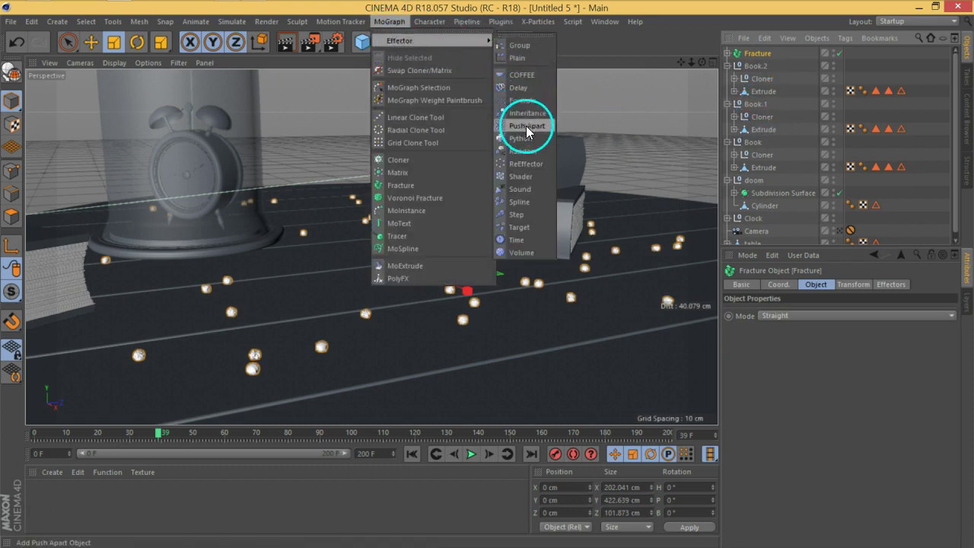
click(518, 152)
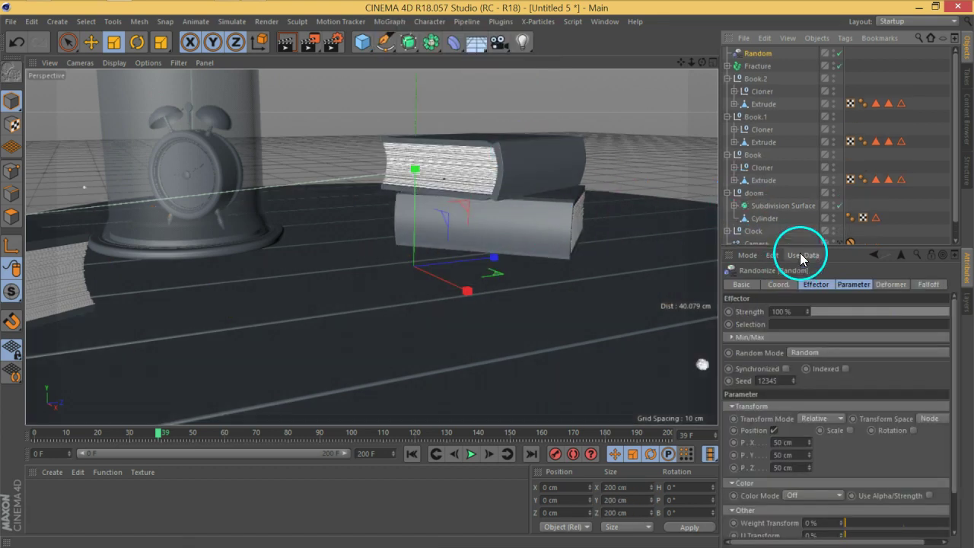
drag(801, 245, 807, 174)
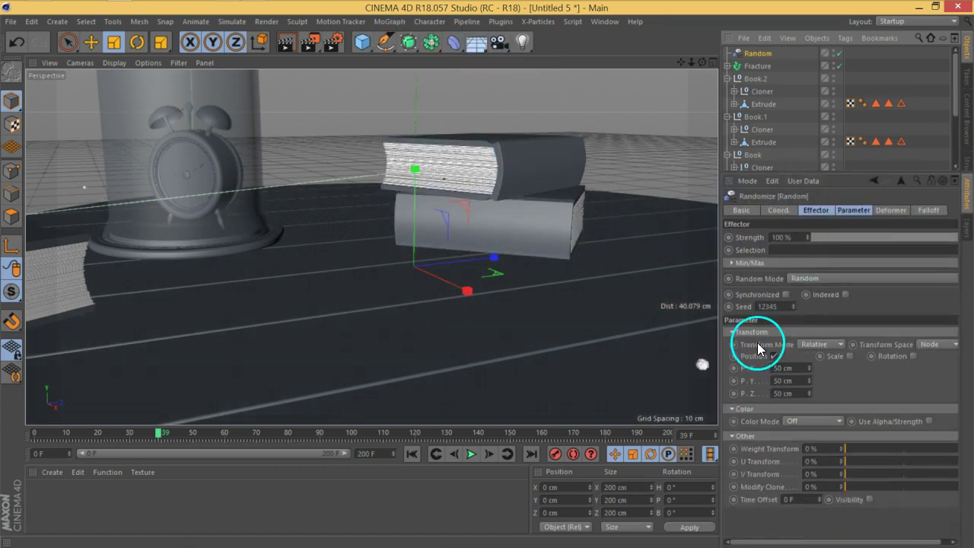
click(845, 213)
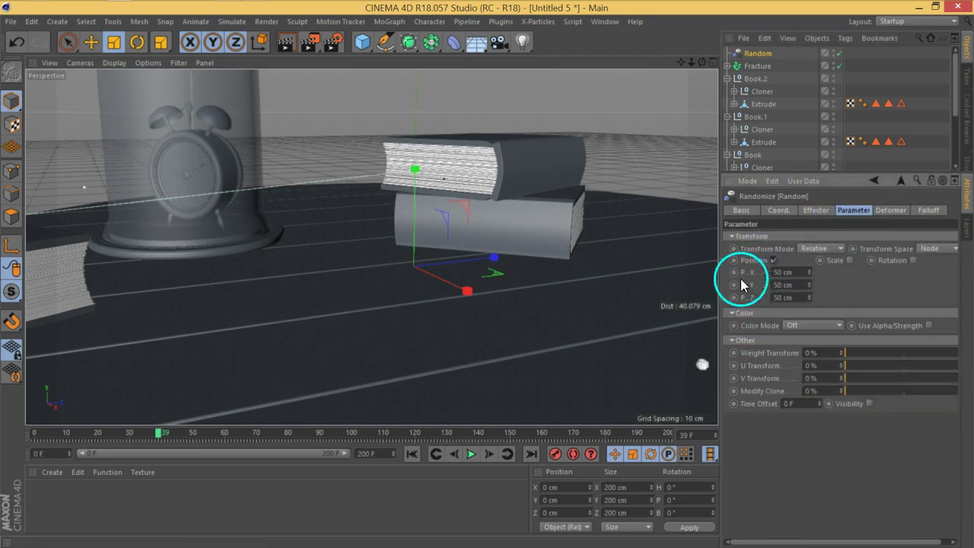
Try random position offsets of 2 cm on X, 0 cm on Y and 2 cm on Z in the Random effector
click(773, 260)
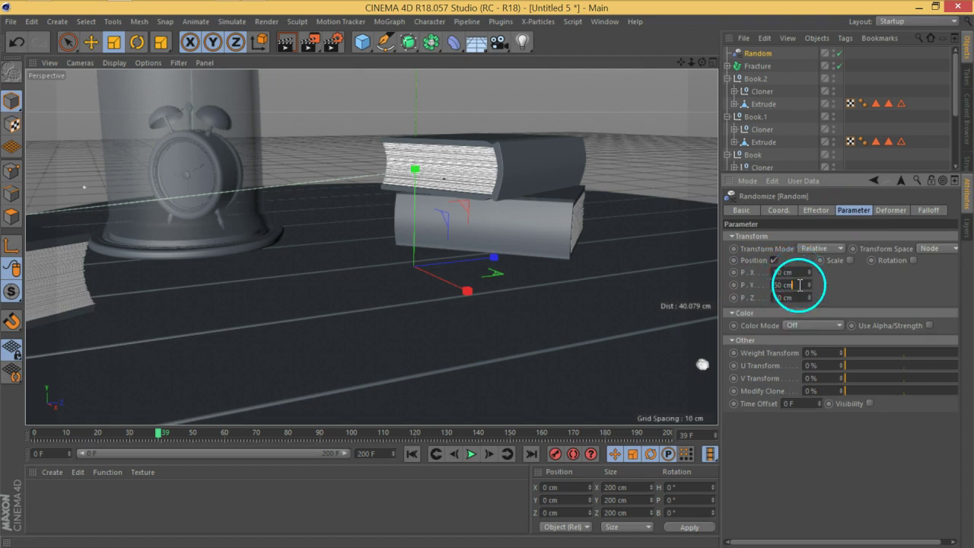
text(0)
key(Return)
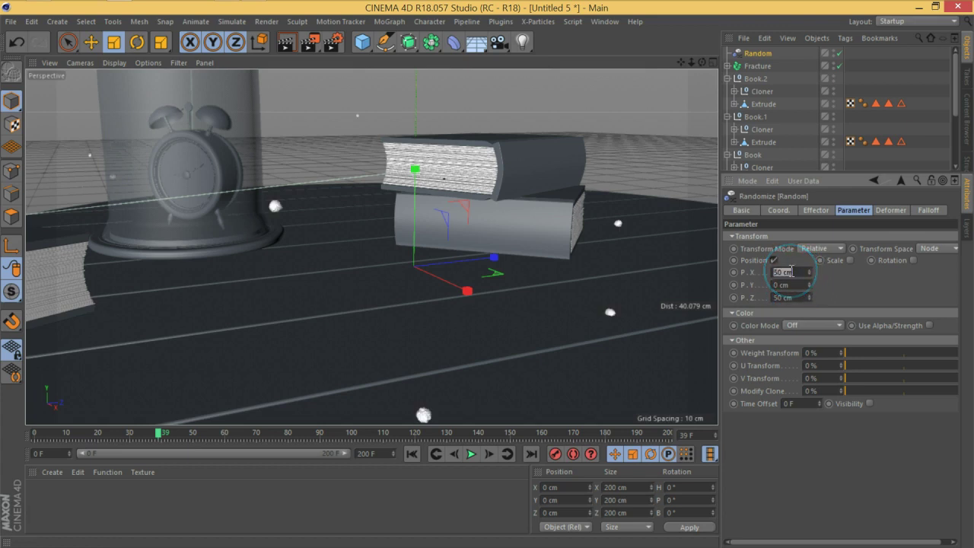
text(2)
key(Tab)
text(2)
key(Return)
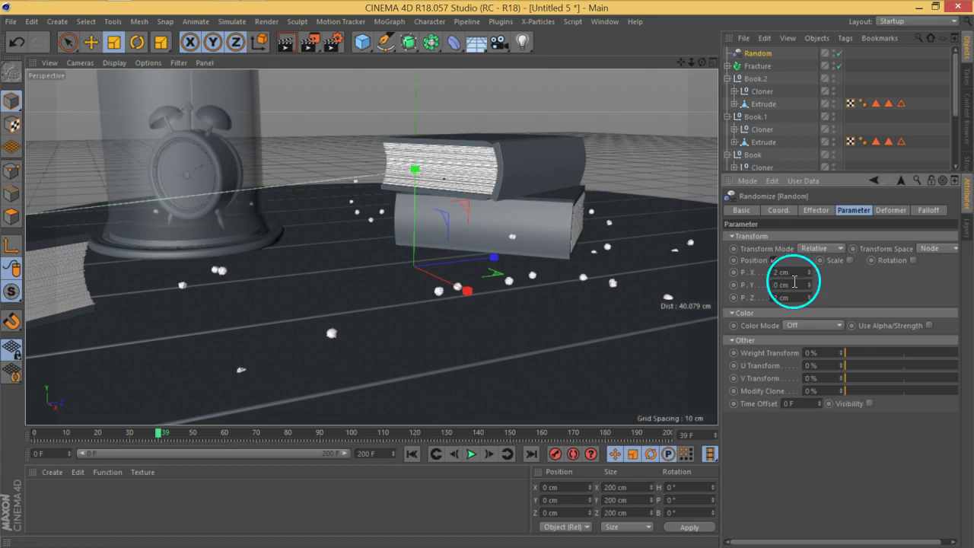
Check the rocks' offsets from several angles, and turn off the Random effector's position variation
scroll(402, 294, down, 5)
alt+drag(408, 298, 621, 289)
click(798, 287)
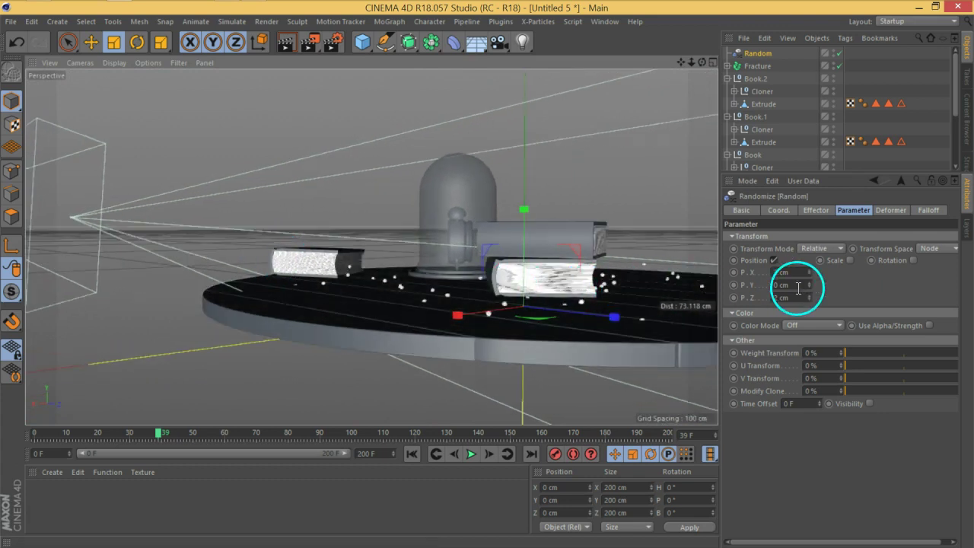
alt+drag(428, 294, 567, 311)
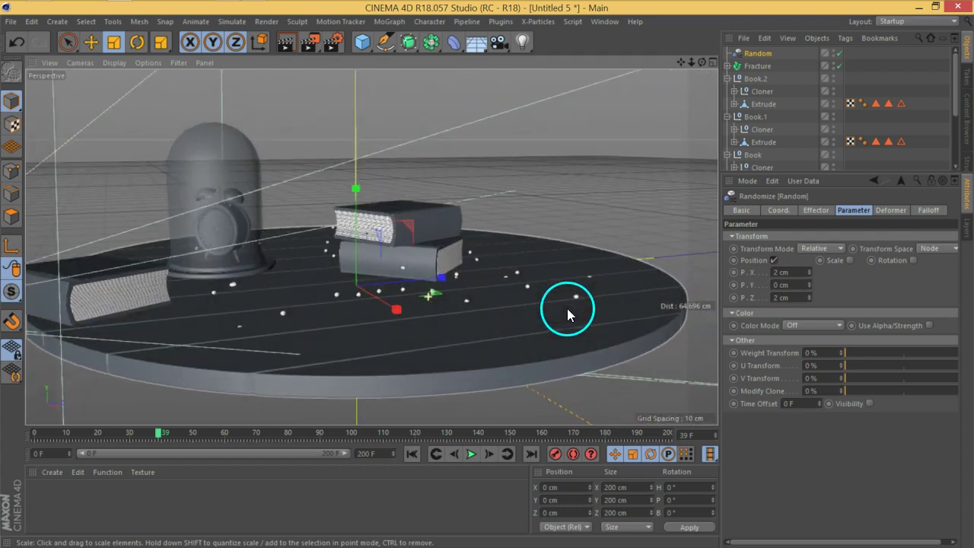
click(774, 260)
alt+drag(434, 293, 456, 270)
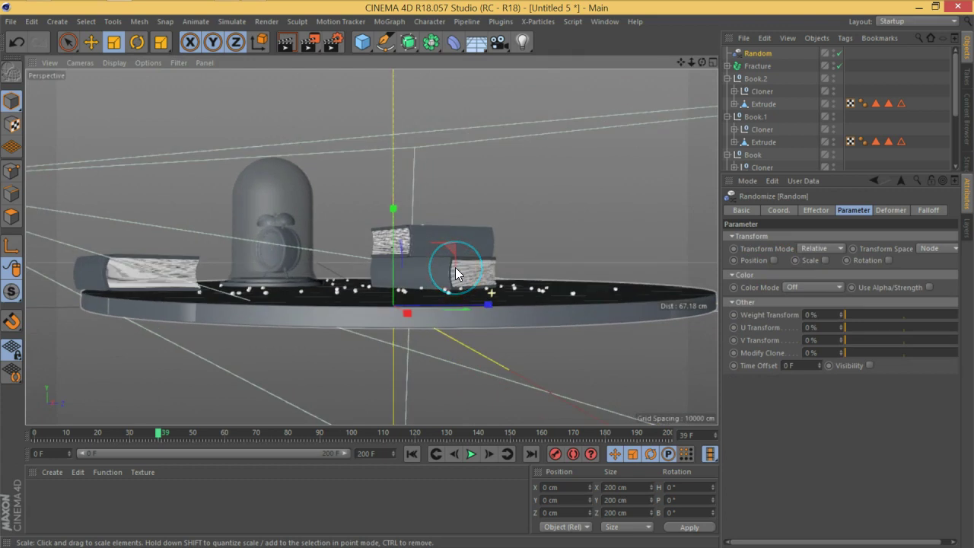
Try the Random effector's position variation with the Z offset at 0 cm, and turn it off again
click(757, 55)
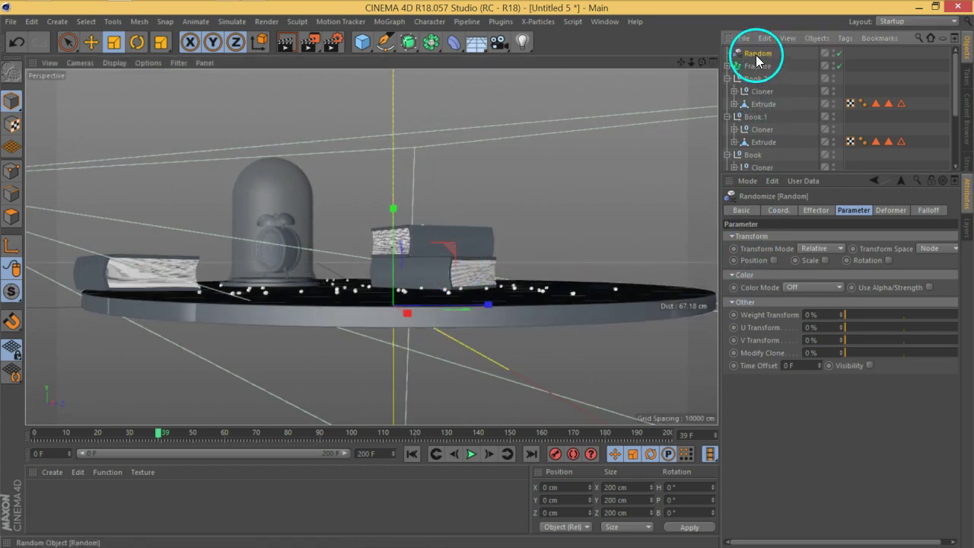
click(774, 260)
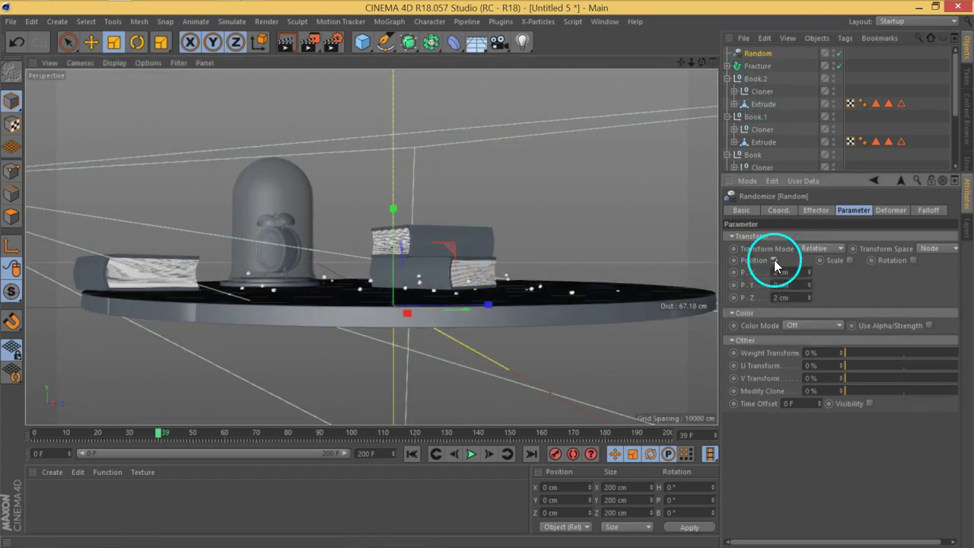
drag(810, 298, 810, 298)
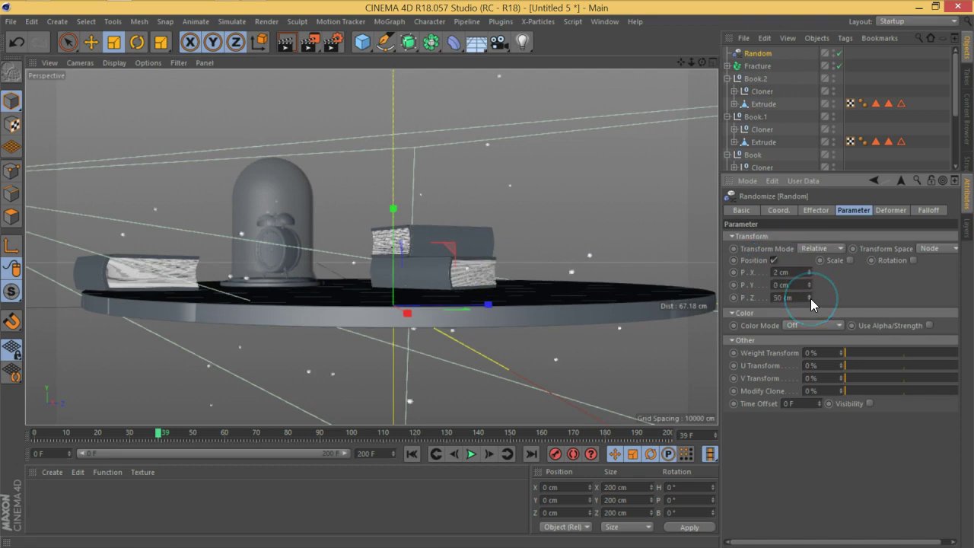
double_click(788, 298)
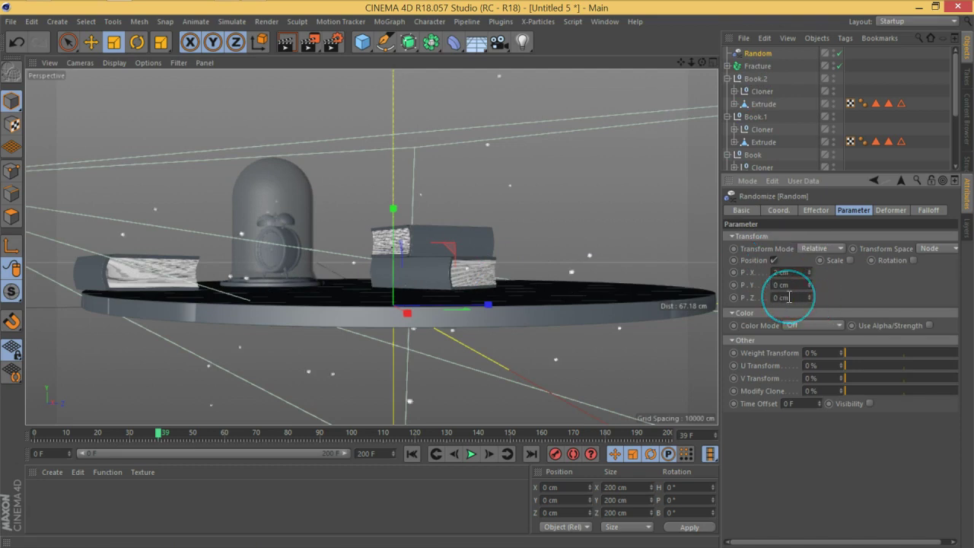
alt+drag(489, 261, 446, 268)
click(785, 270)
click(774, 259)
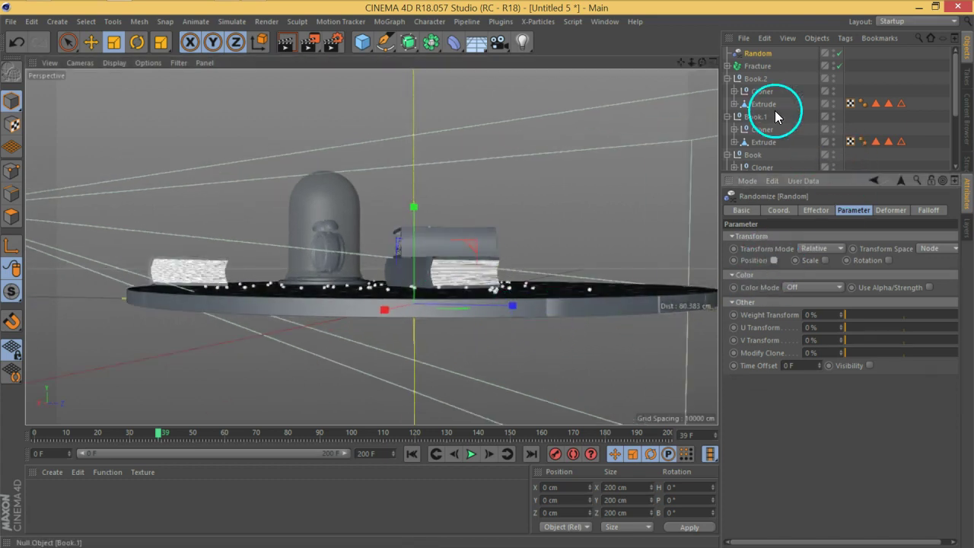
Enable uniform scale variation in the Random effector and set the scale to 0.43
click(826, 261)
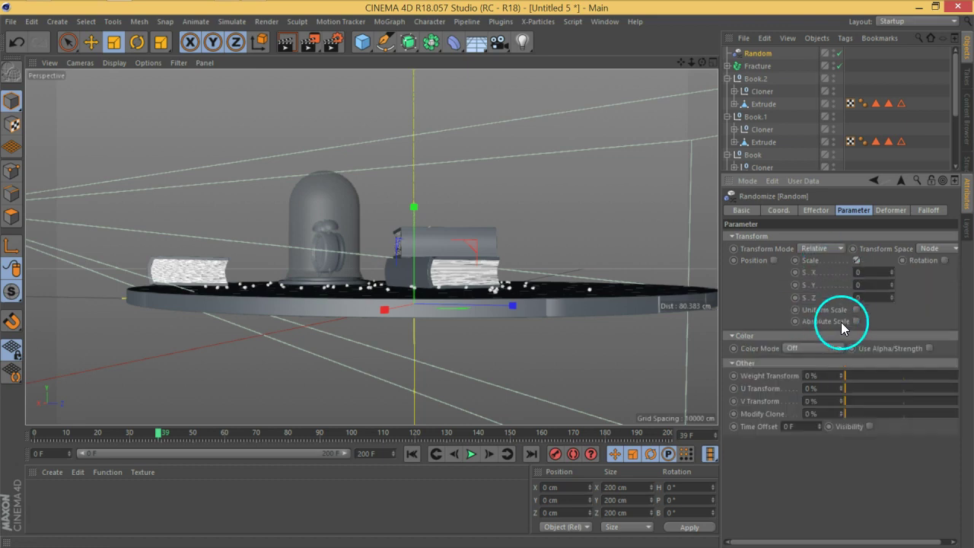
click(855, 310)
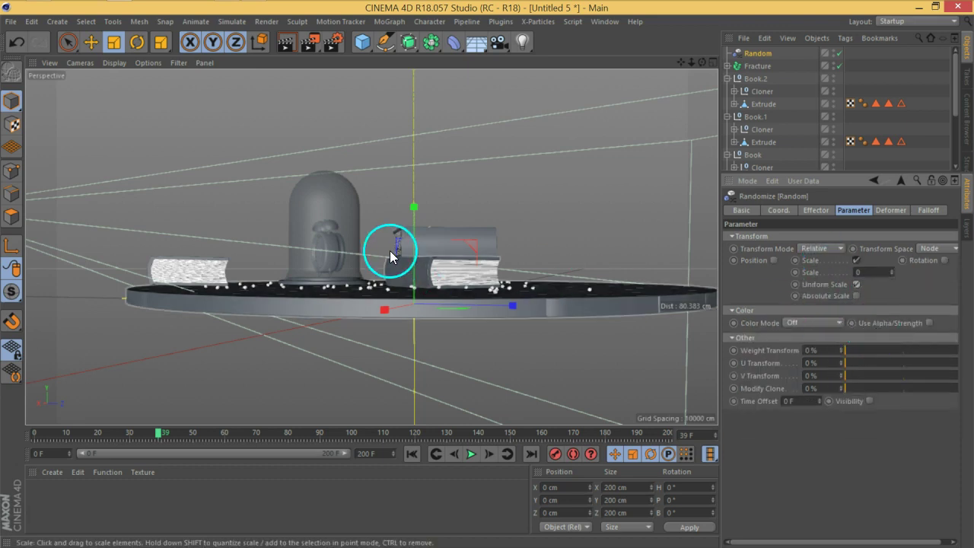
alt+drag(389, 250, 437, 272)
scroll(477, 303, up, 3)
alt+right_drag(478, 306, 502, 319)
drag(888, 272, 865, 307)
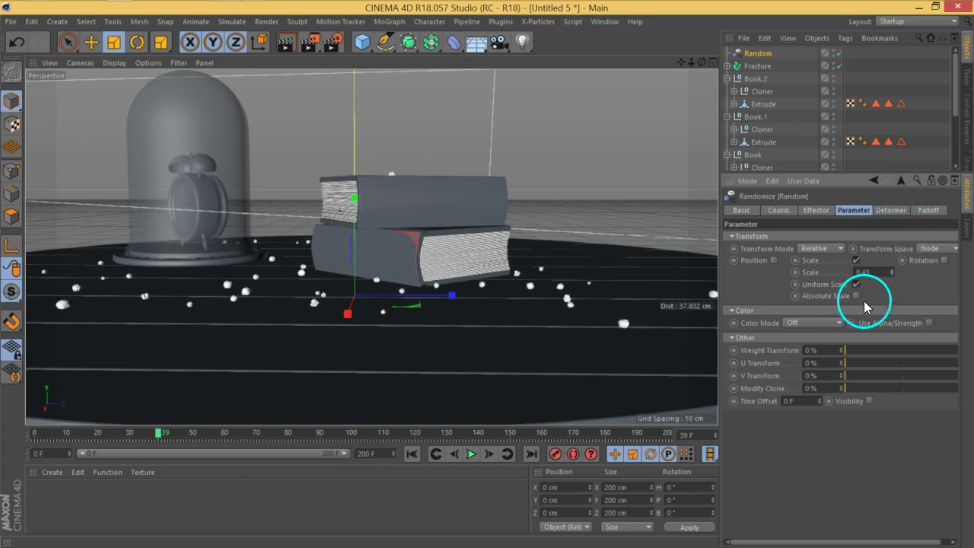
Set the Random effector's maximum to -86%, with the minimum kept at -100%
click(816, 209)
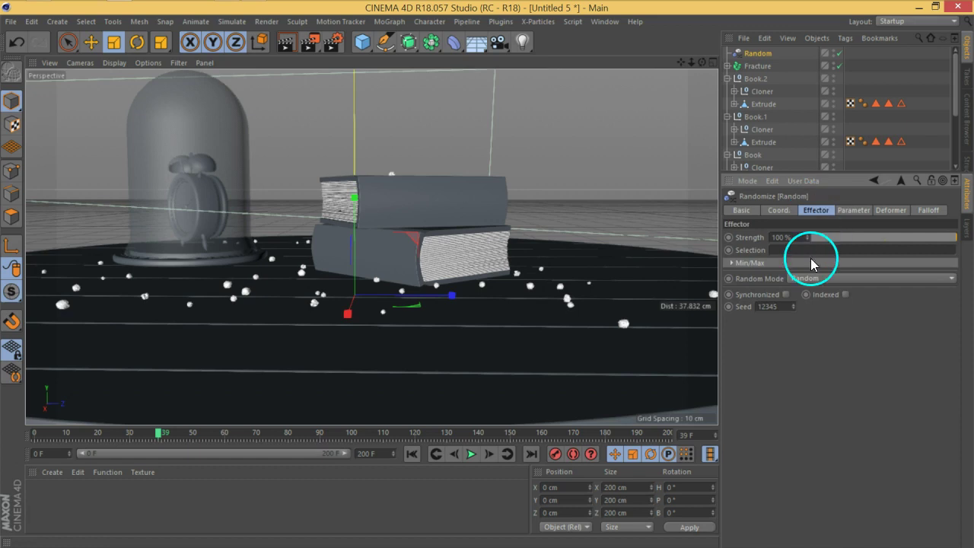
click(746, 263)
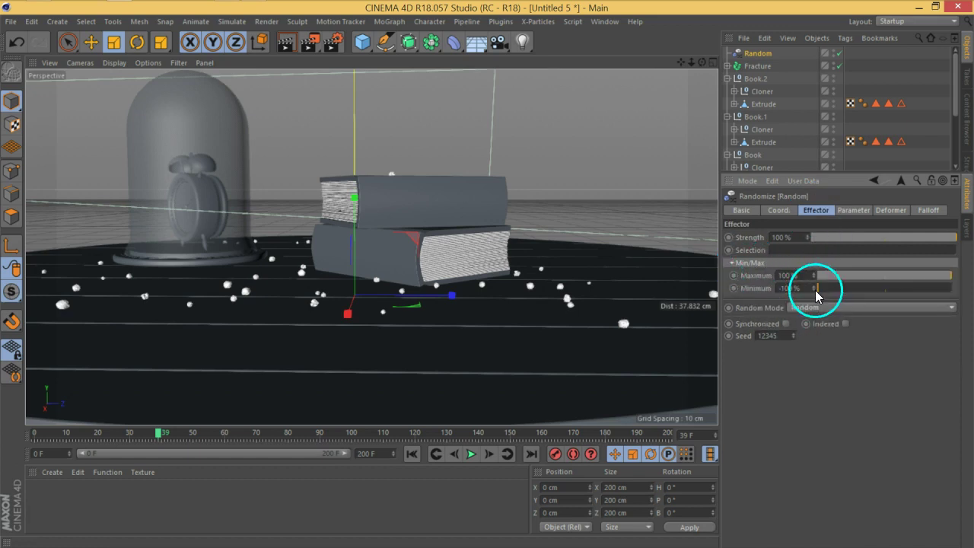
mouse_move(823, 295)
mouse_down()
mouse_move(910, 298)
mouse_move(908, 280)
mouse_move(830, 285)
mouse_up()
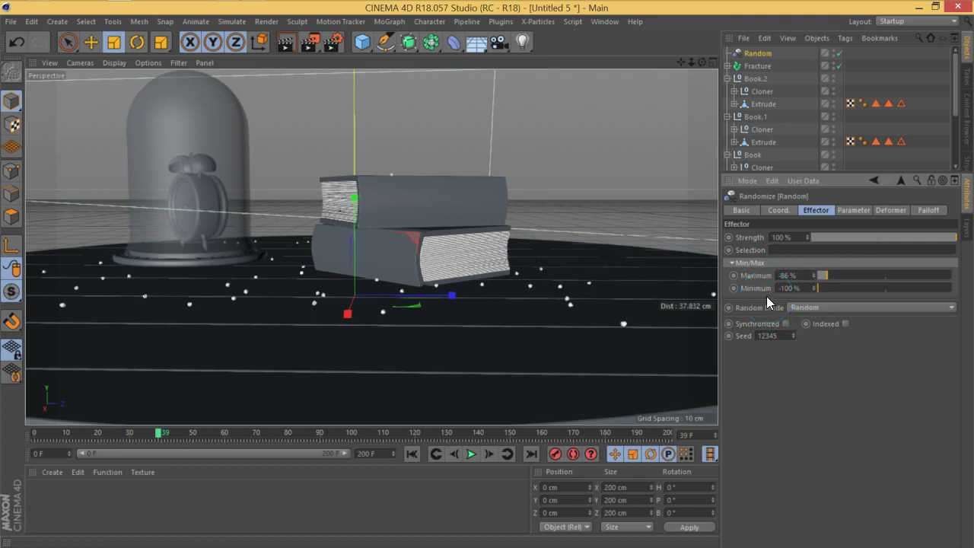
click(799, 278)
Check the shrunken rocks around the books from another angle, and switch the viewport to the scene's Camera
alt+middle_drag(397, 303, 414, 245)
alt+drag(414, 245, 540, 254)
scroll(791, 107, down, 3)
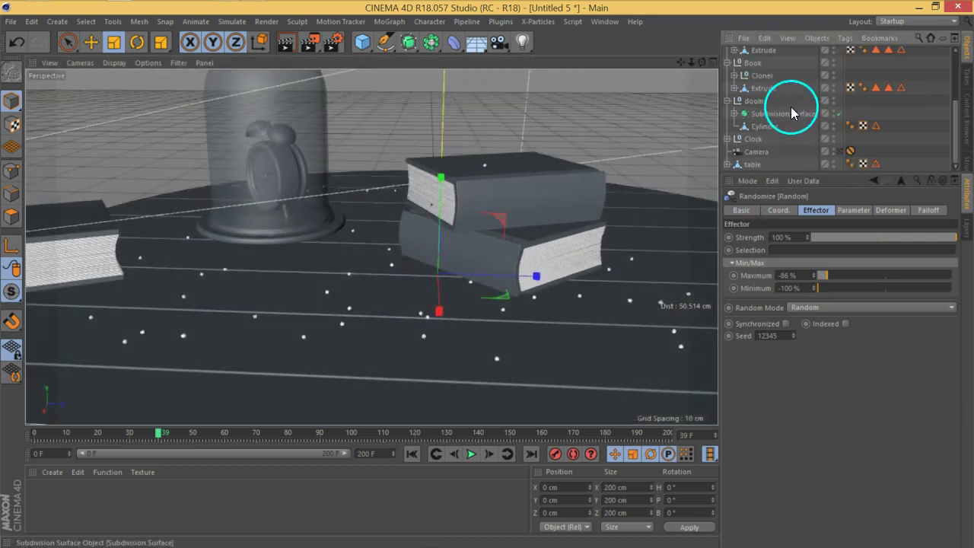
click(841, 156)
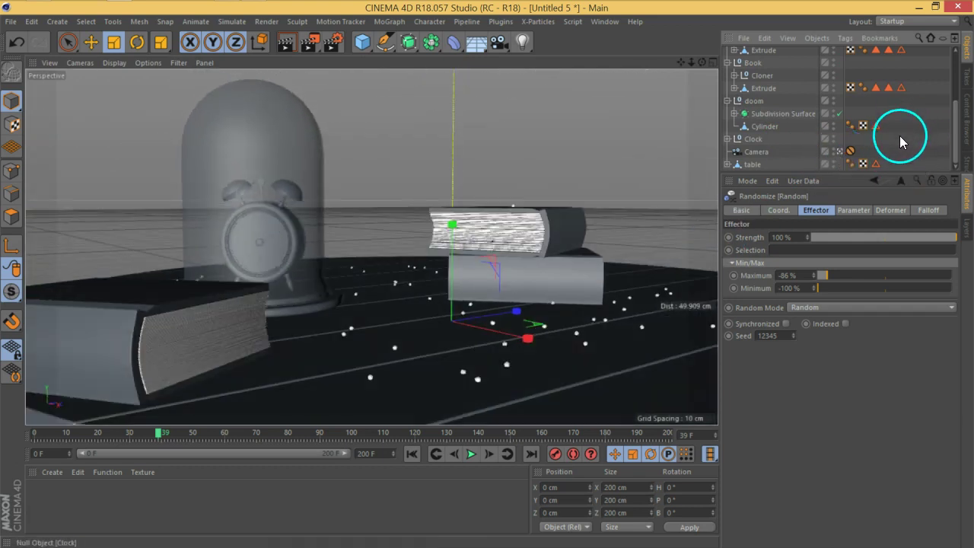
Collapse the book and doom groups in the object hierarchy and deselect everything
scroll(772, 83, up, 3)
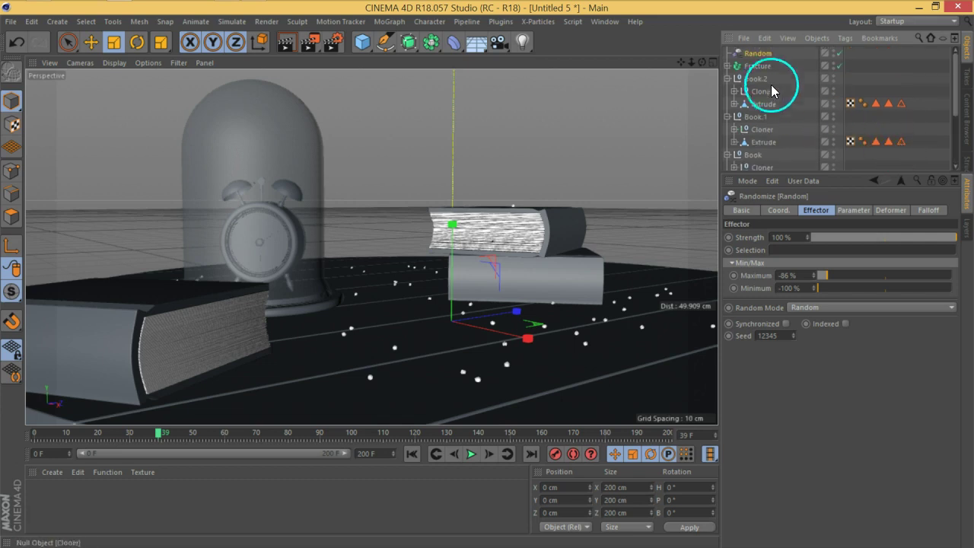
click(727, 91)
click(727, 103)
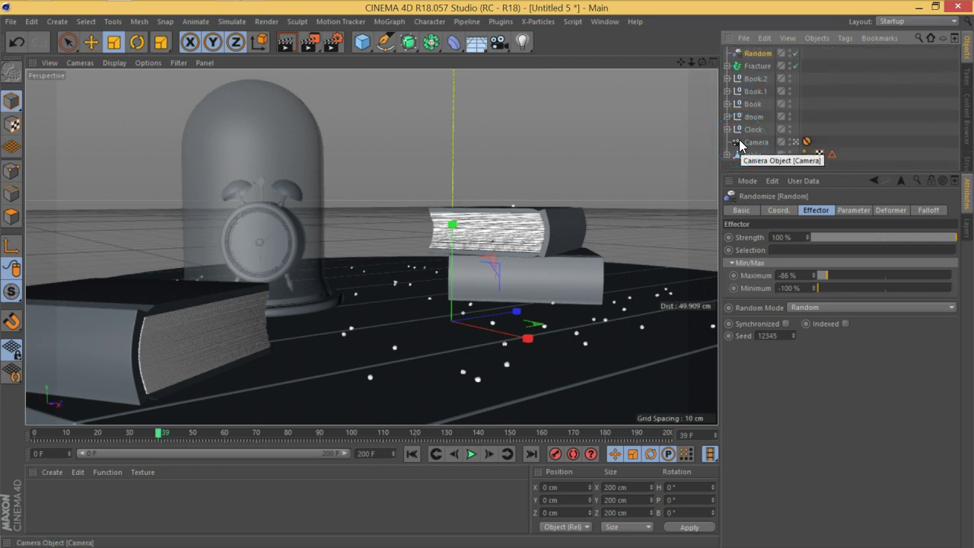
click(861, 106)
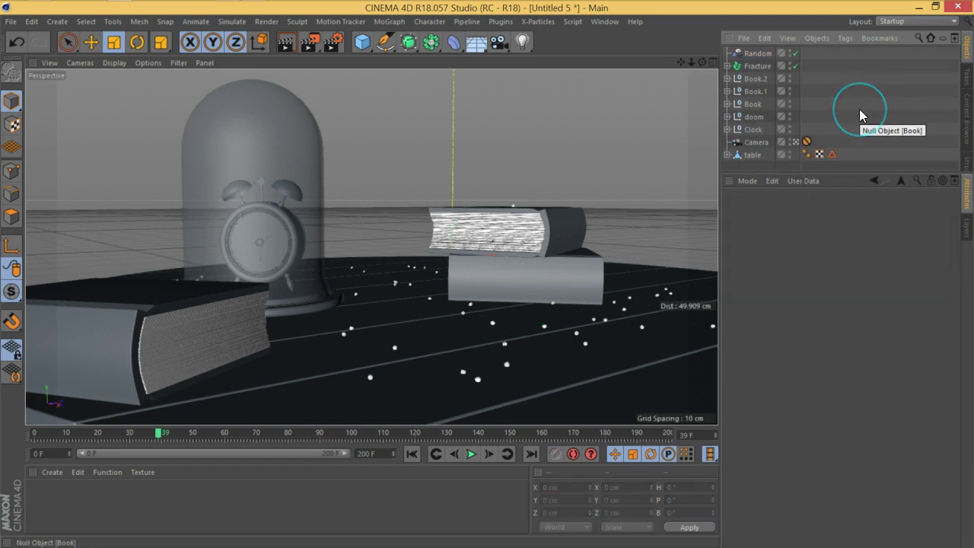